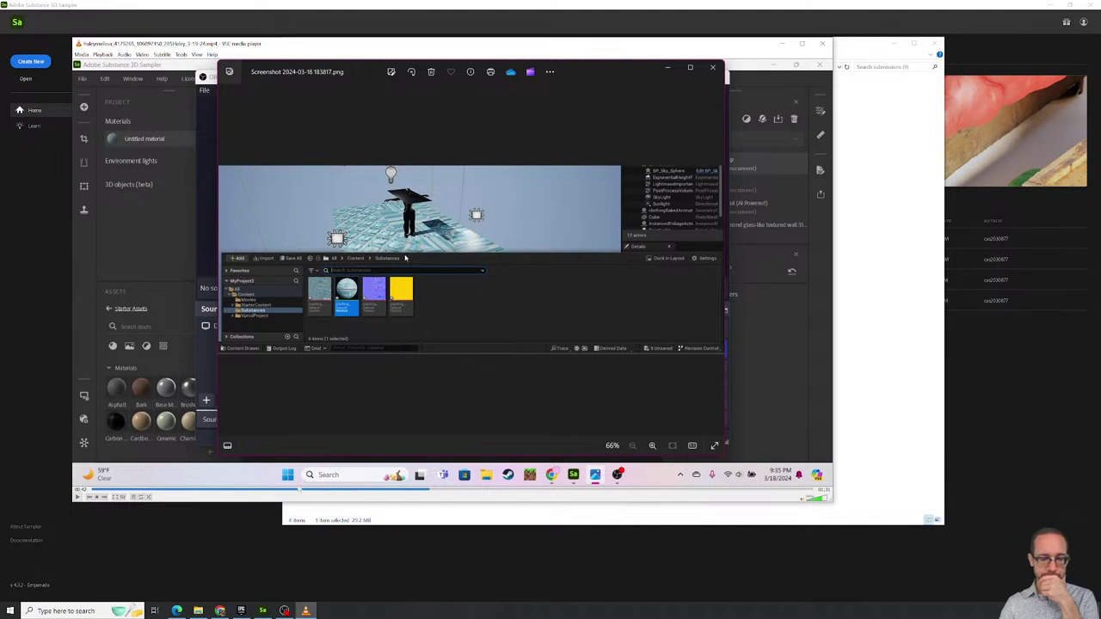
# Resume the student's submission video, watch it to the end and close the media player.
pyautogui.click(78, 496)
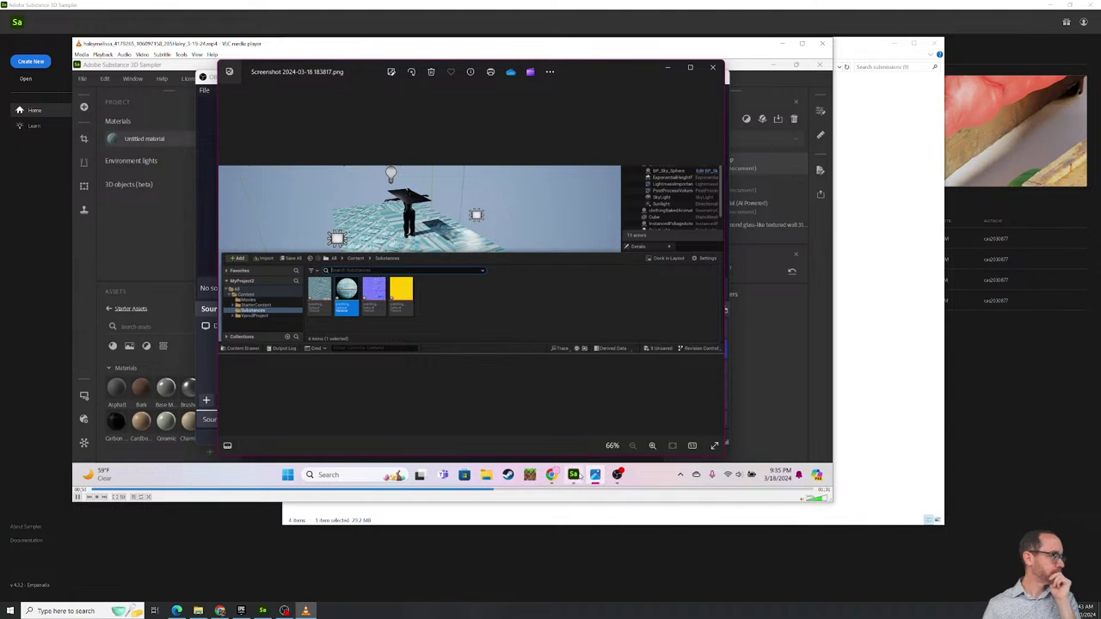
pyautogui.hotkey('alt', 'Tab')
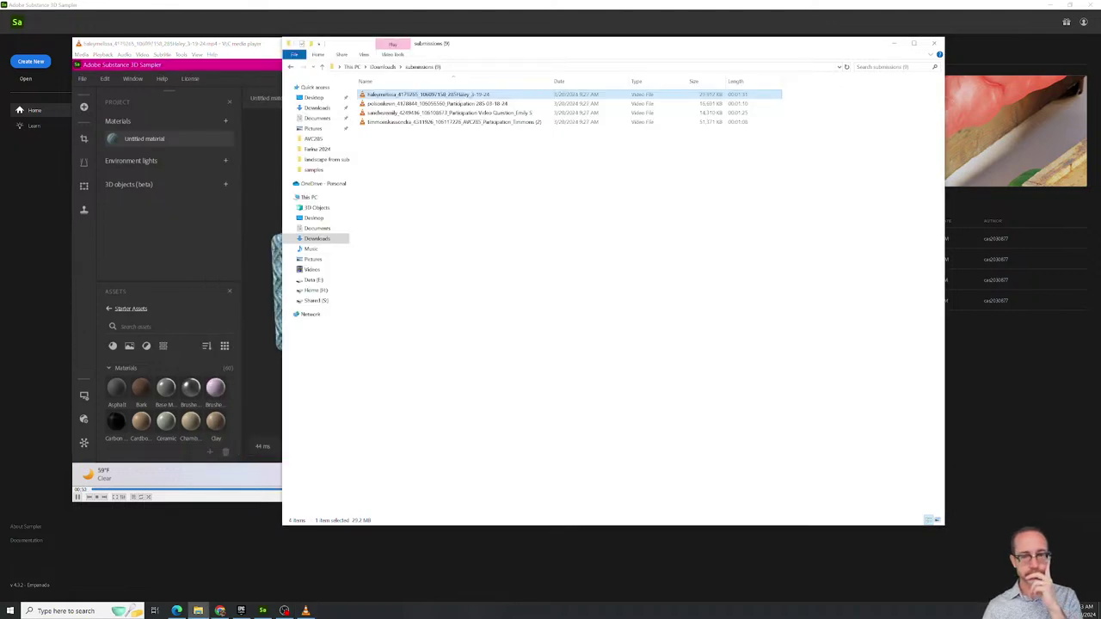
pyautogui.press('super+Down')
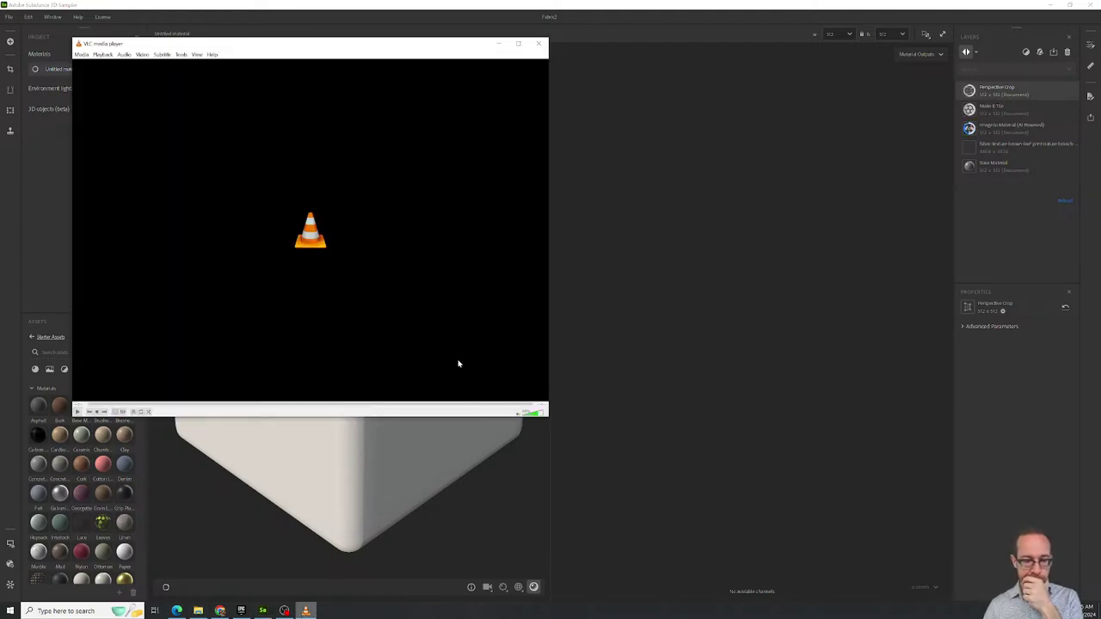
pyautogui.click(538, 43)
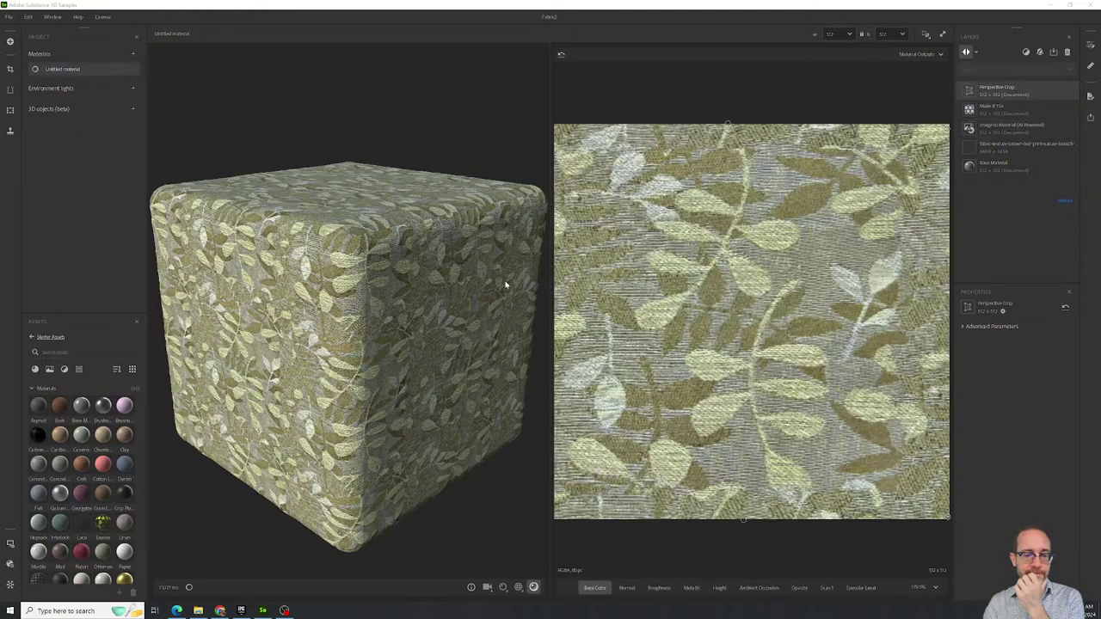
# Start exporting the leaf fabric material and set the save location to the volcanic_Rocks_With_Water folder in Data (E:).
pyautogui.scroll(-2, 437, 245)
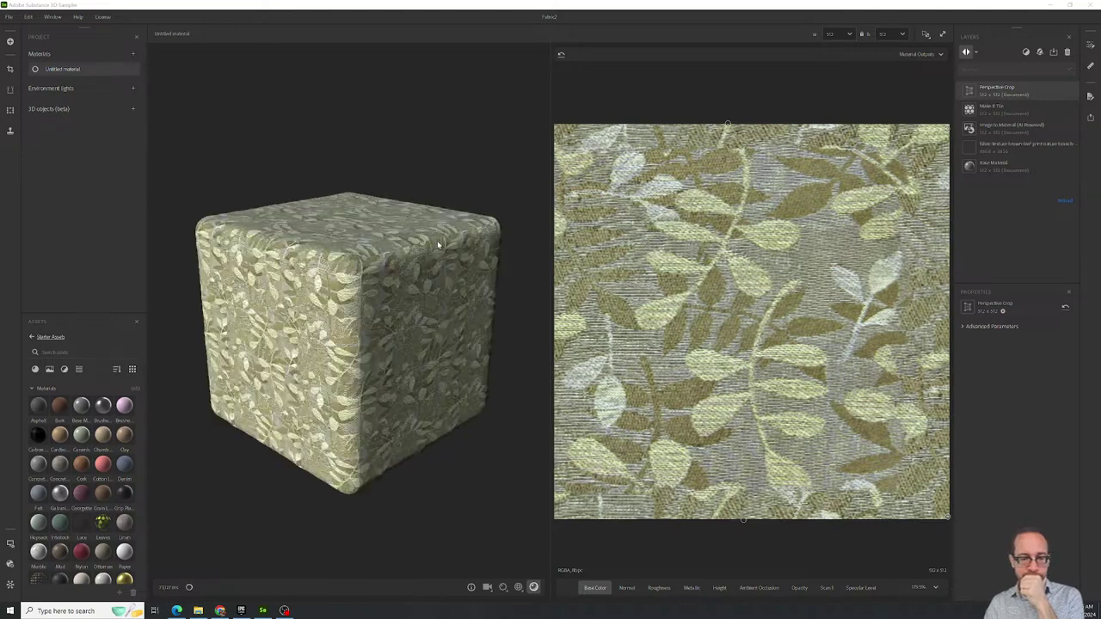
pyautogui.scroll(4, 437, 245)
pyautogui.scroll(-3, 437, 245)
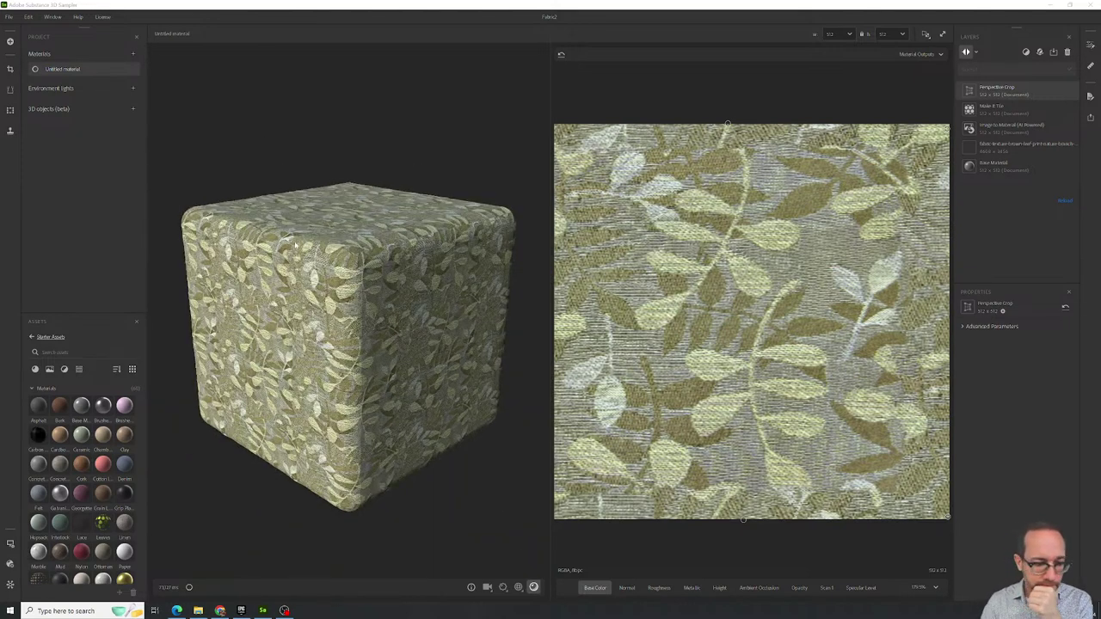
pyautogui.moveTo(294, 243)
pyautogui.mouseDown()
pyautogui.moveTo(454, 236)
pyautogui.moveTo(475, 246)
pyautogui.moveTo(432, 335)
pyautogui.moveTo(492, 343)
pyautogui.mouseUp()
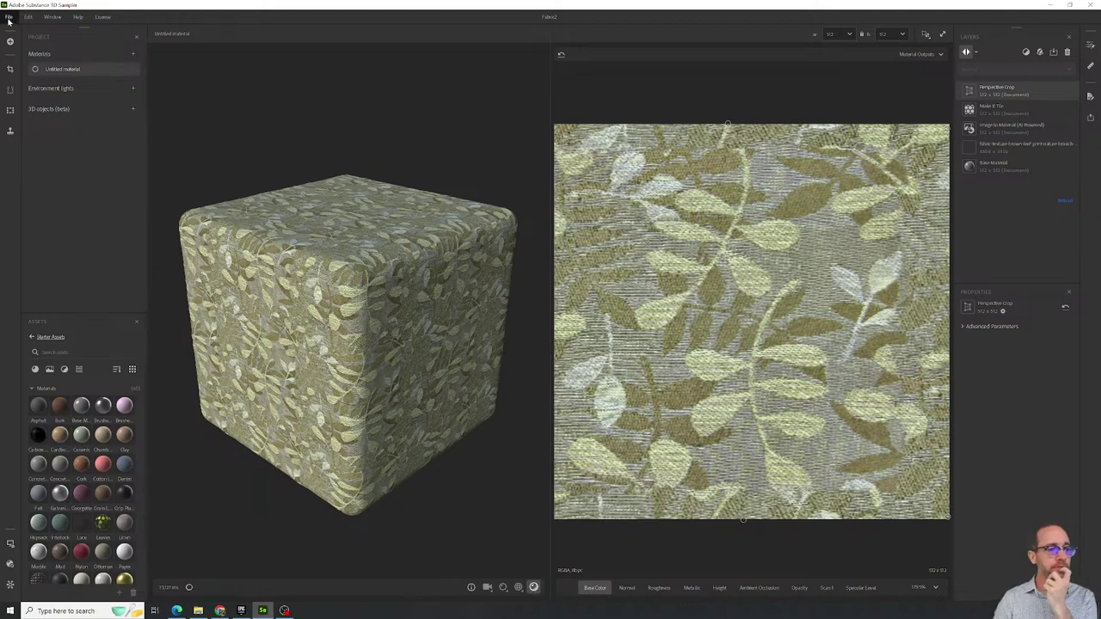
pyautogui.click(9, 18)
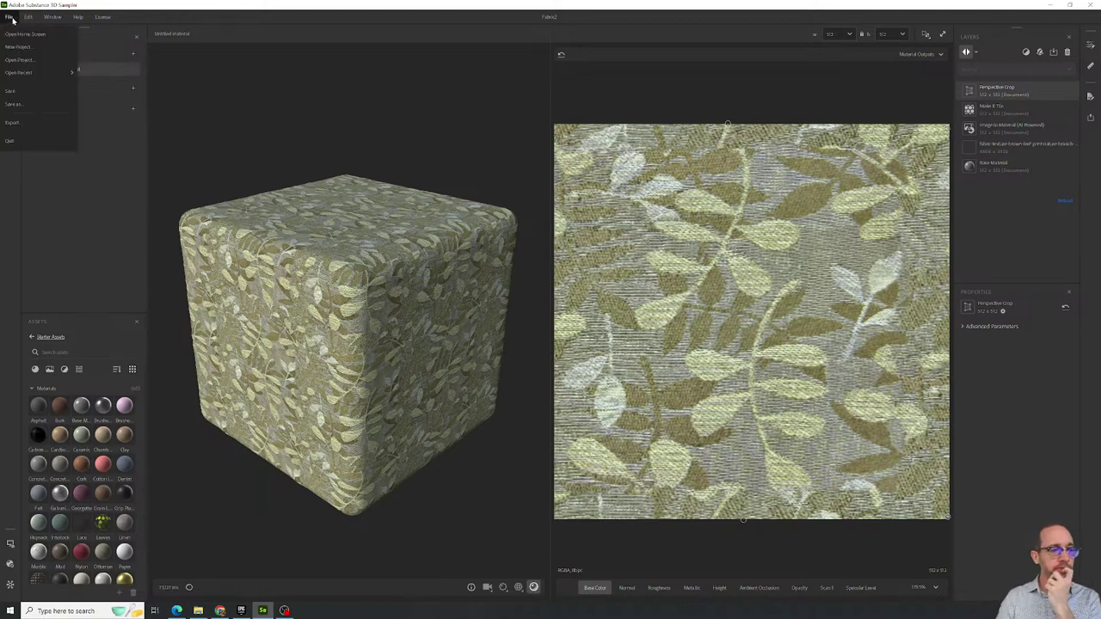
pyautogui.click(19, 123)
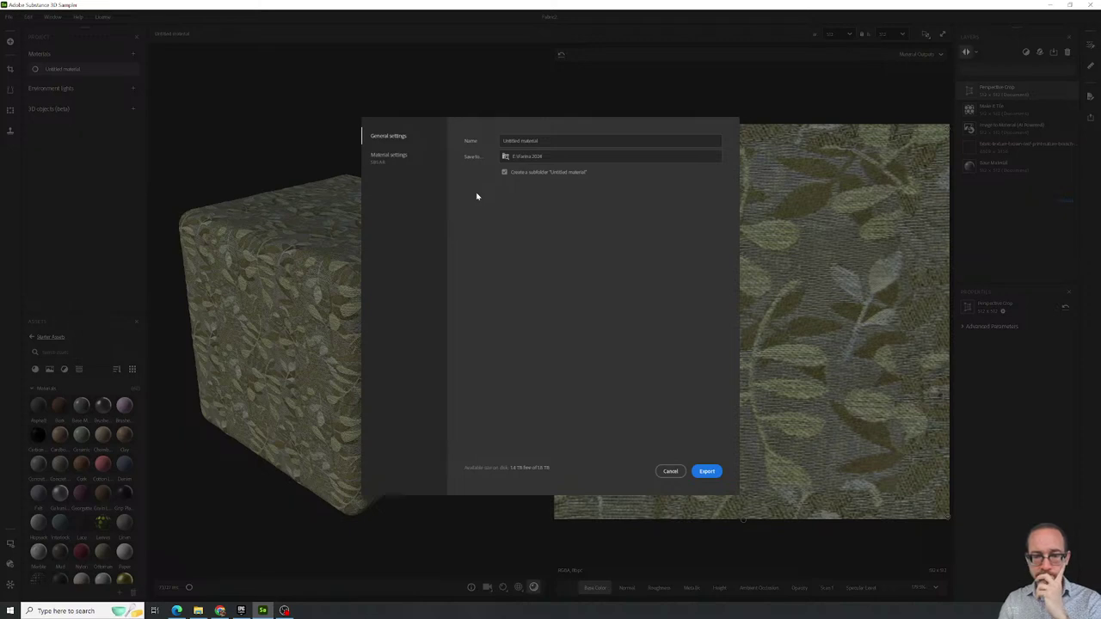
pyautogui.tripleClick(539, 142)
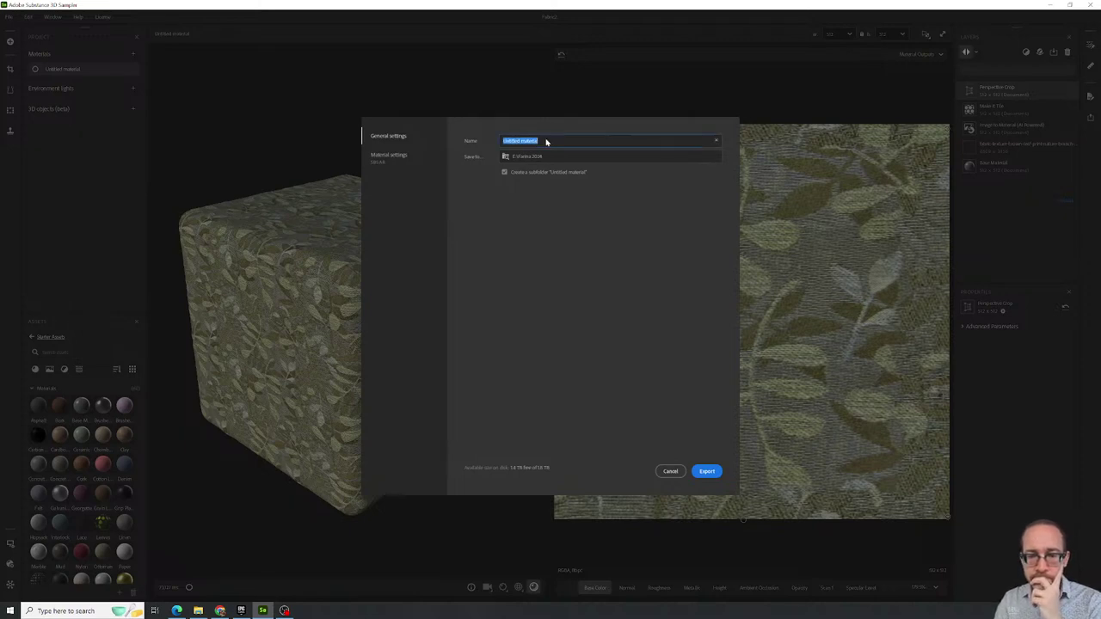
pyautogui.click(542, 157)
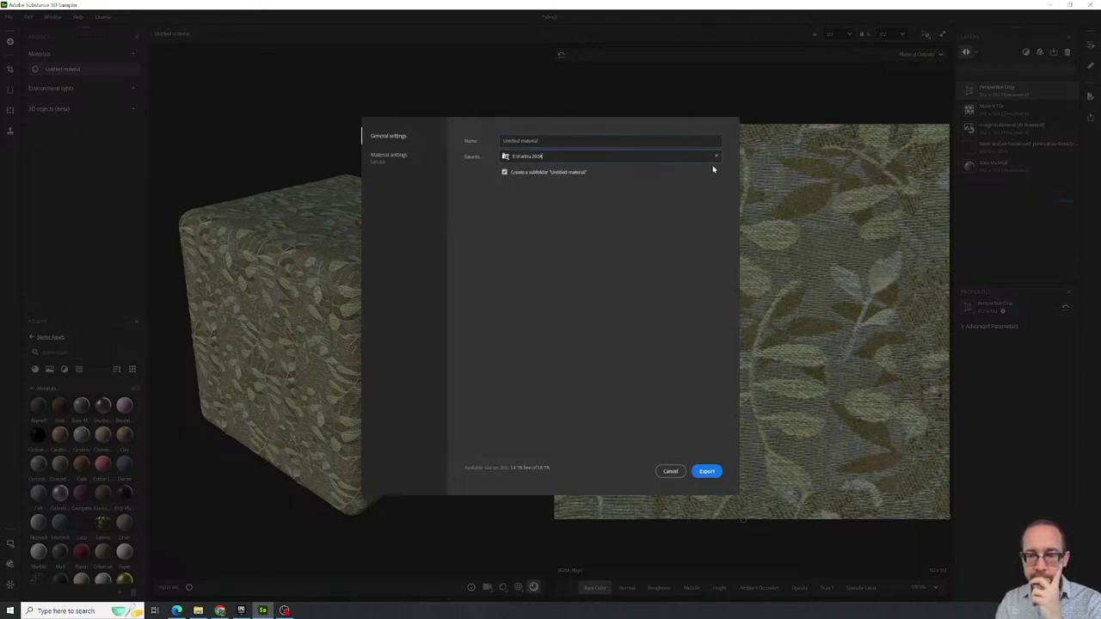
pyautogui.click(506, 157)
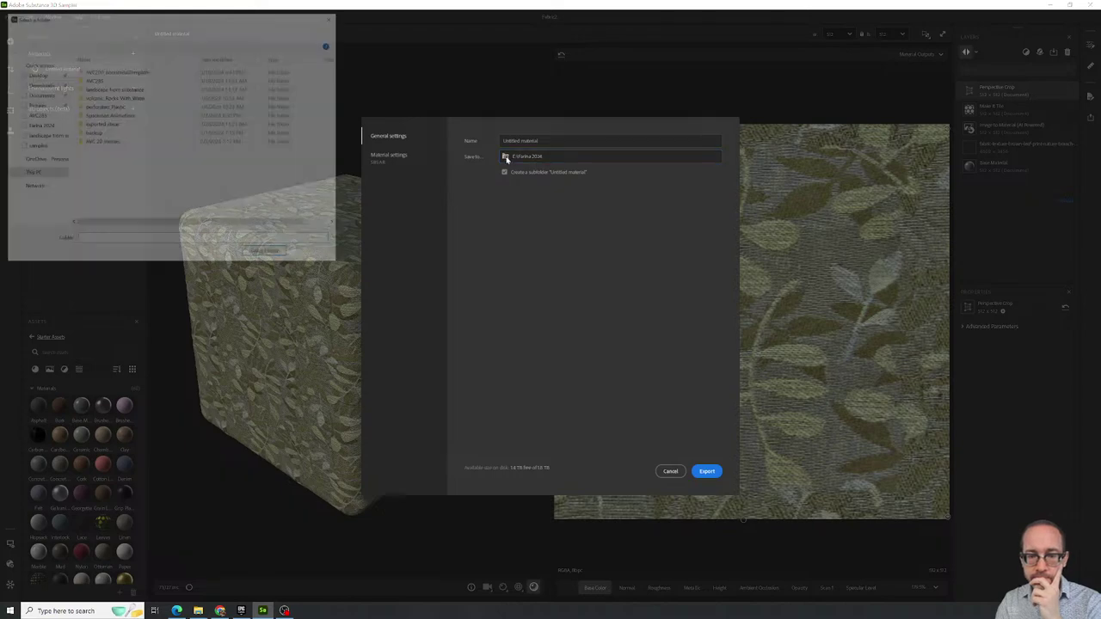
pyautogui.doubleClick(118, 96)
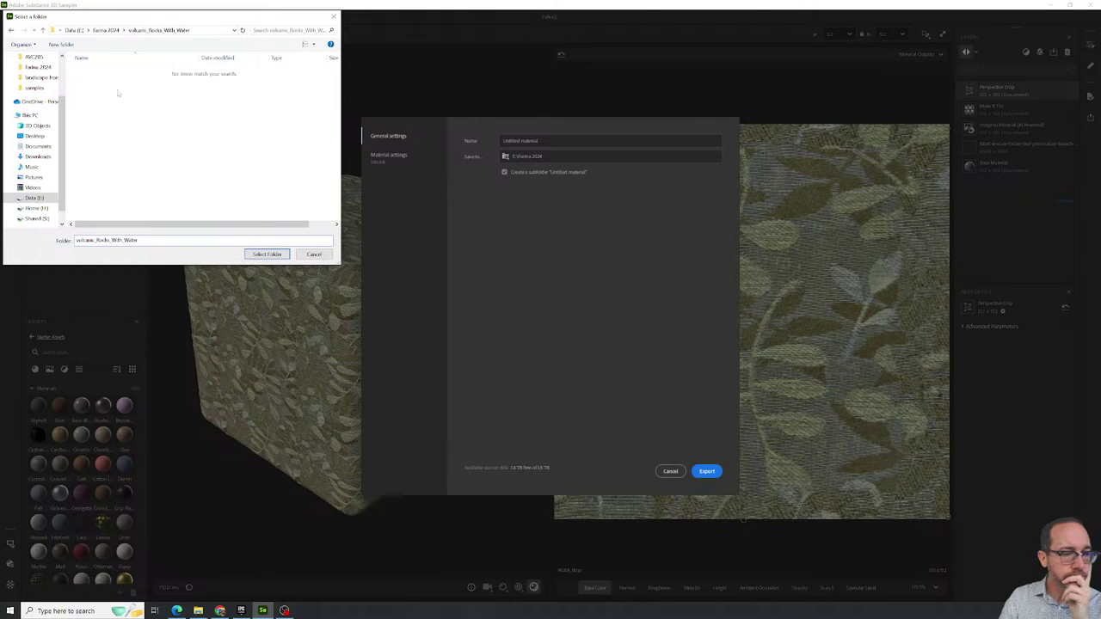
pyautogui.click(265, 254)
# Name the exported material with the student's first name followed by "fabric" and export it.
pyautogui.click(538, 141)
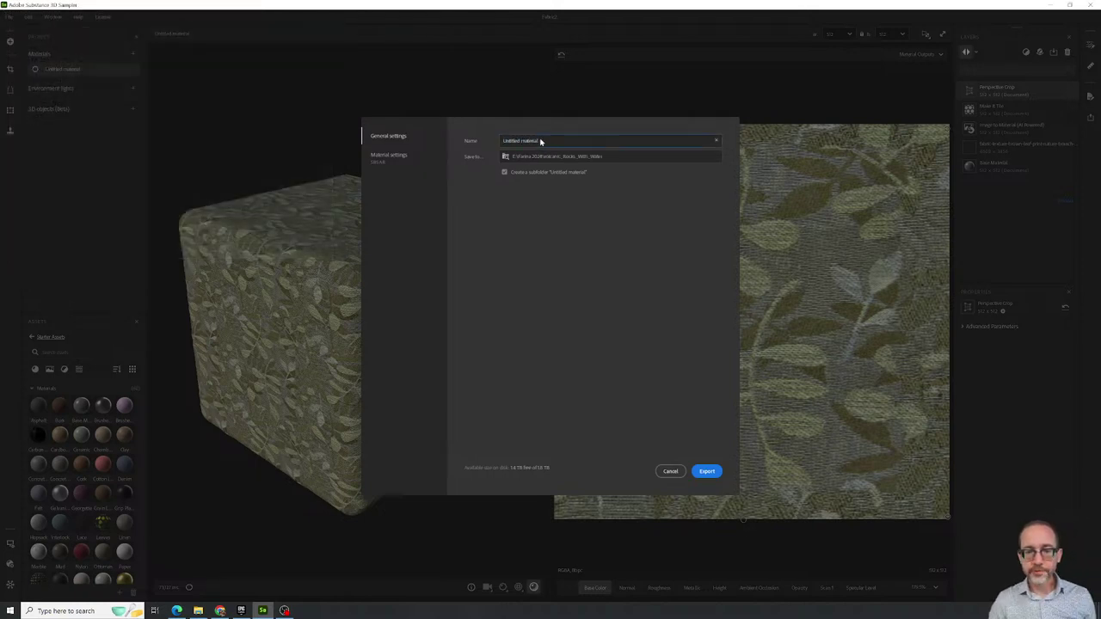
pyautogui.tripleClick(540, 141)
pyautogui.write('mat')
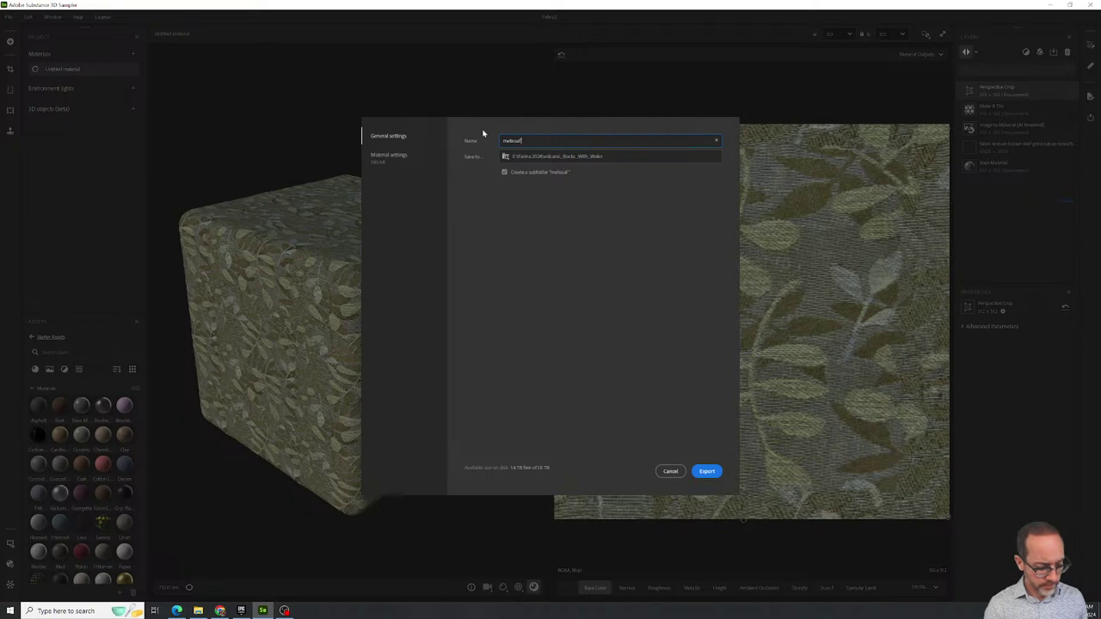
pyautogui.click(577, 207)
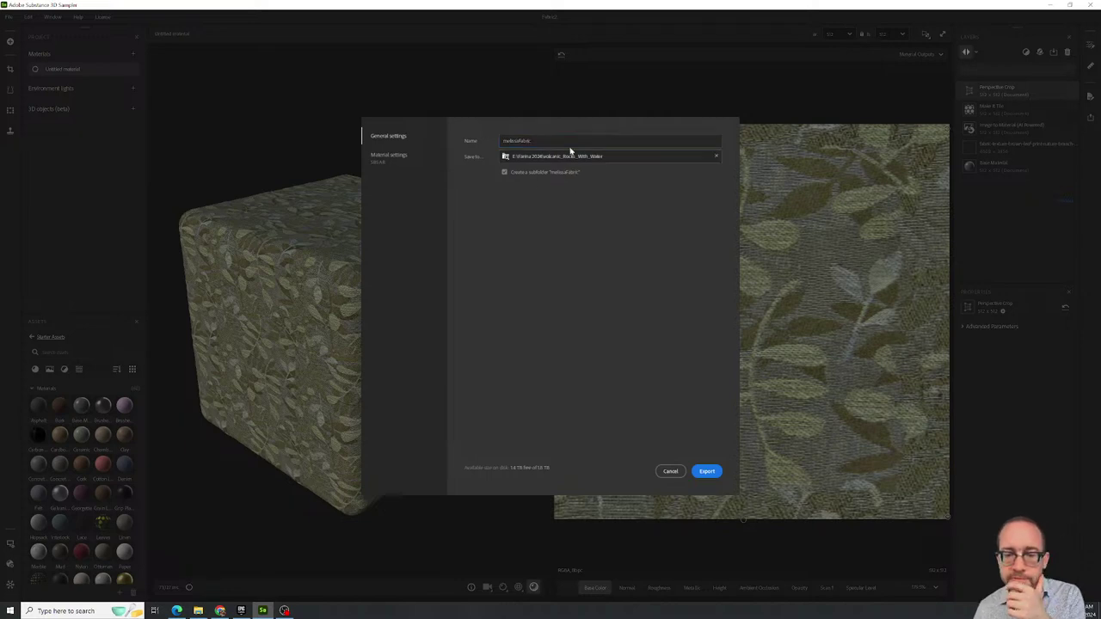
pyautogui.click(704, 471)
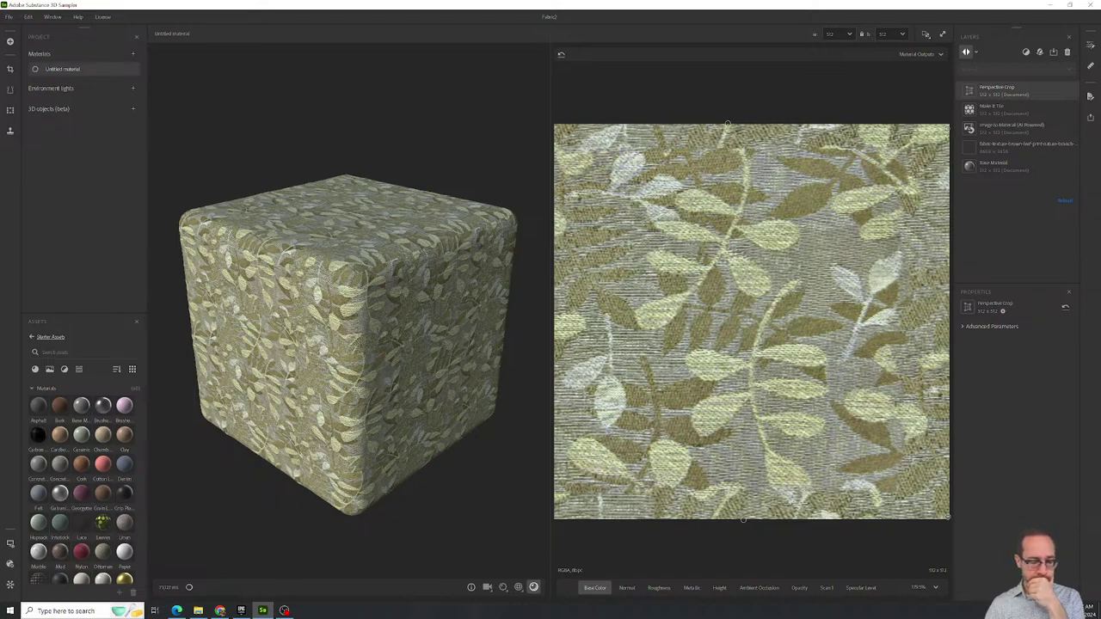
# Switch to the Epic Games Launcher and open the Unreal Engine 5.2 cloth project from its library.
pyautogui.press('super+s')
pyautogui.write('unreal')
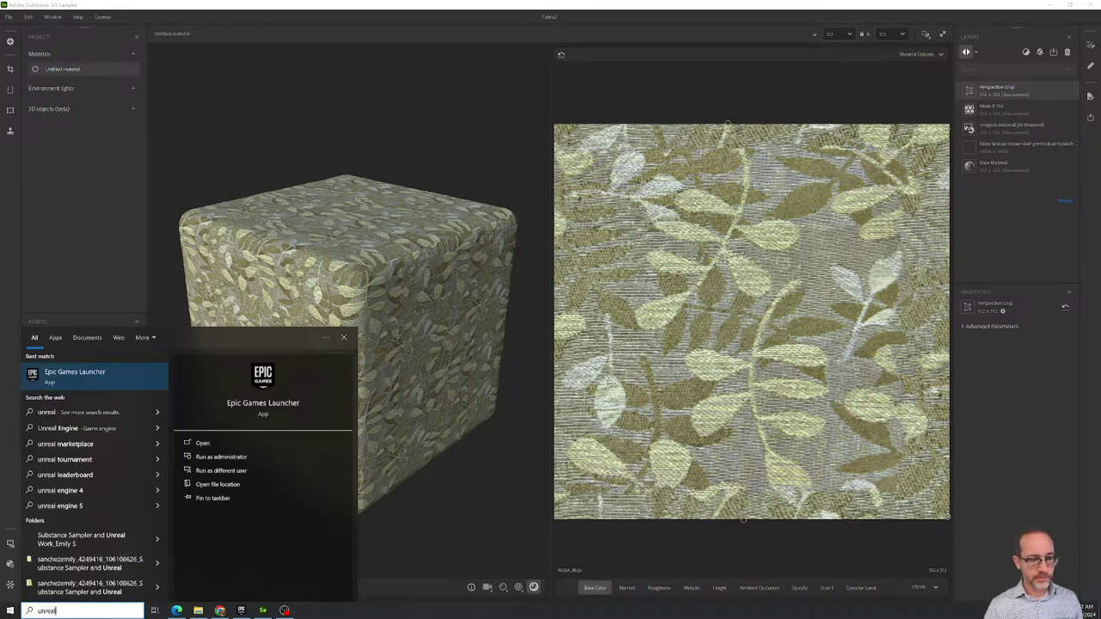
pyautogui.press('Return')
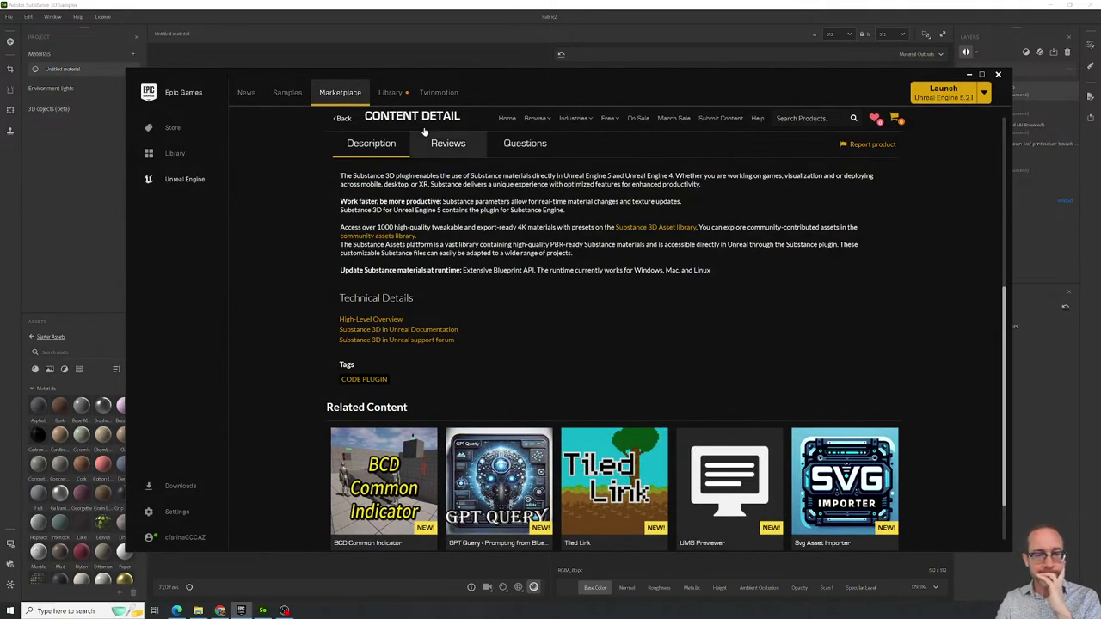
pyautogui.click(389, 92)
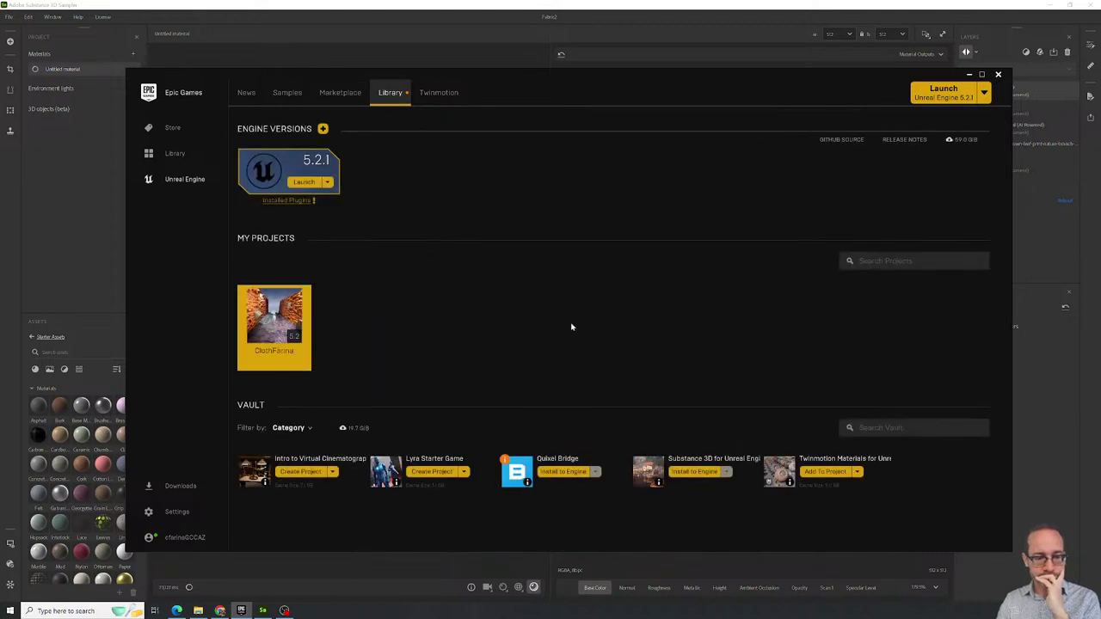
pyautogui.moveTo(289, 338)
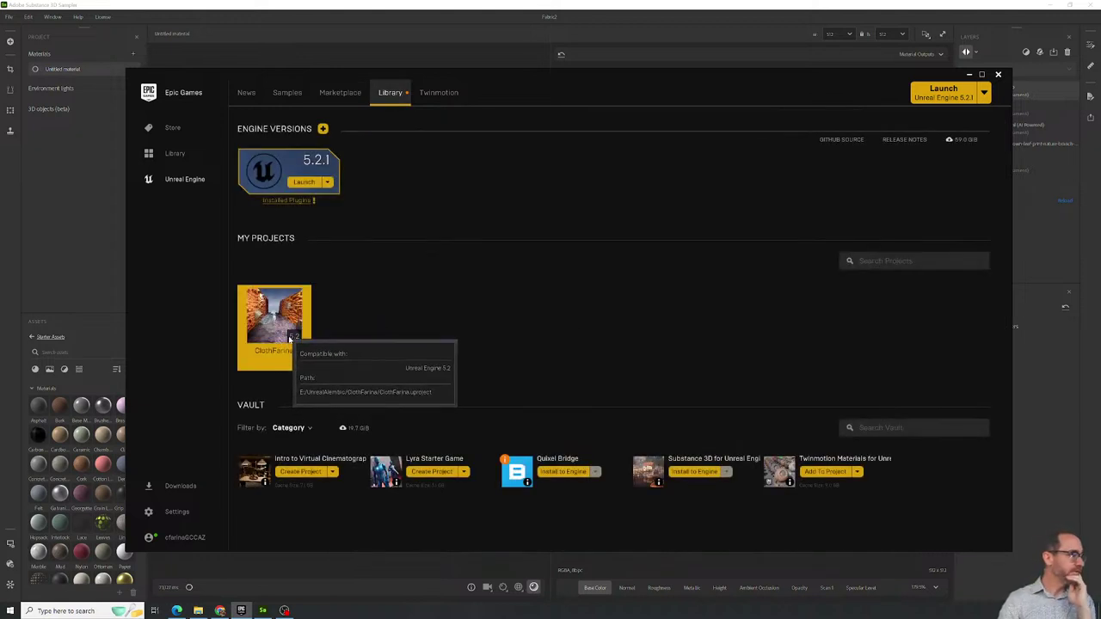
pyautogui.doubleClick(289, 337)
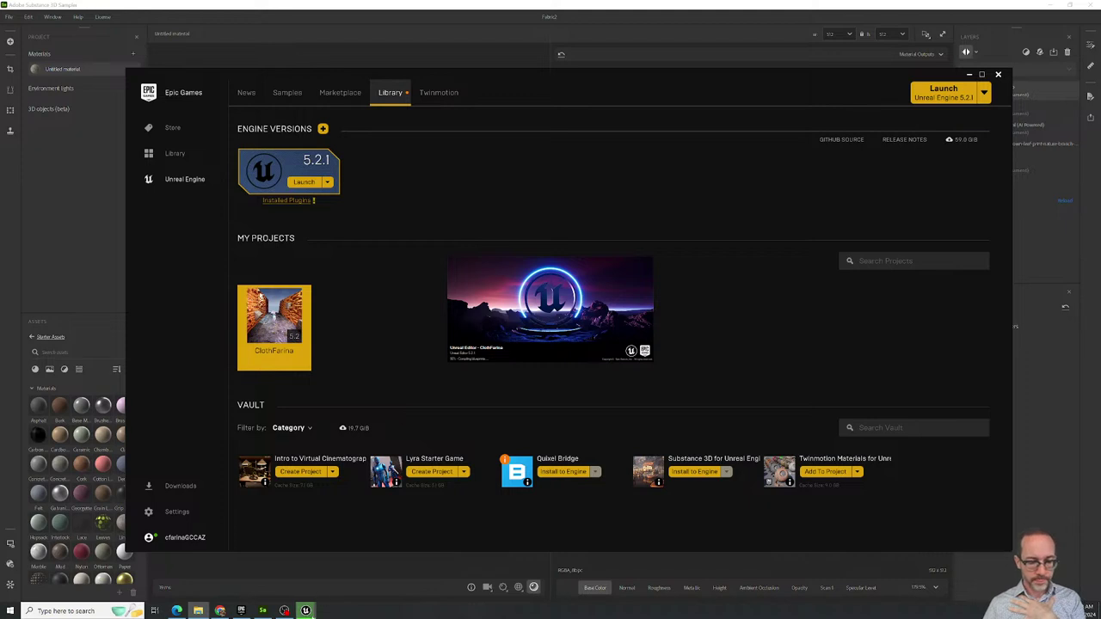
pyautogui.moveTo(305, 611)
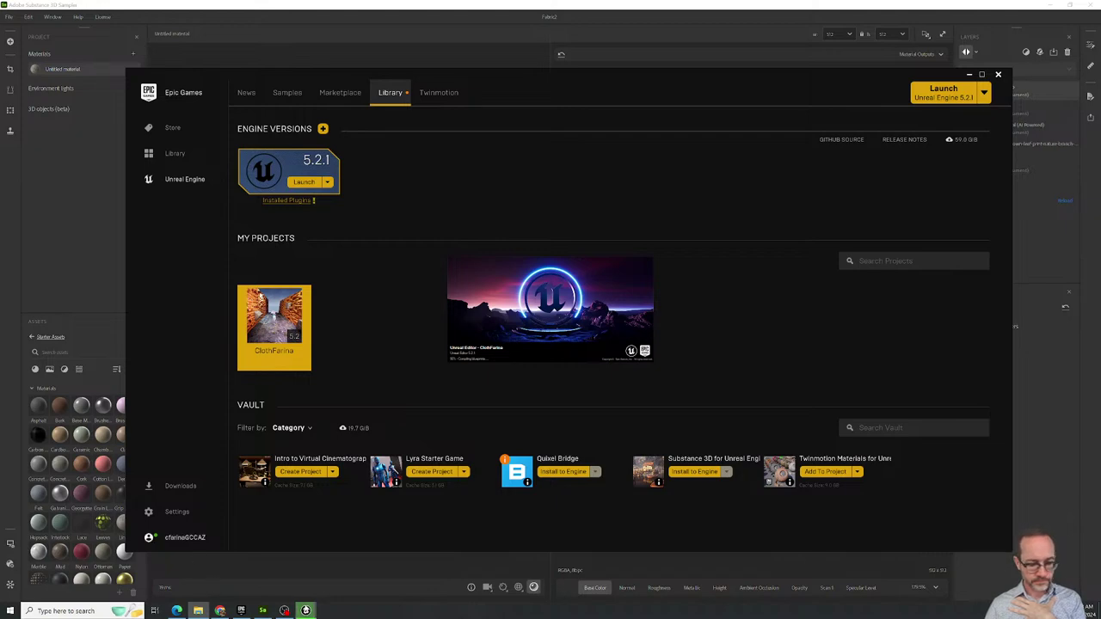
pyautogui.click(305, 611)
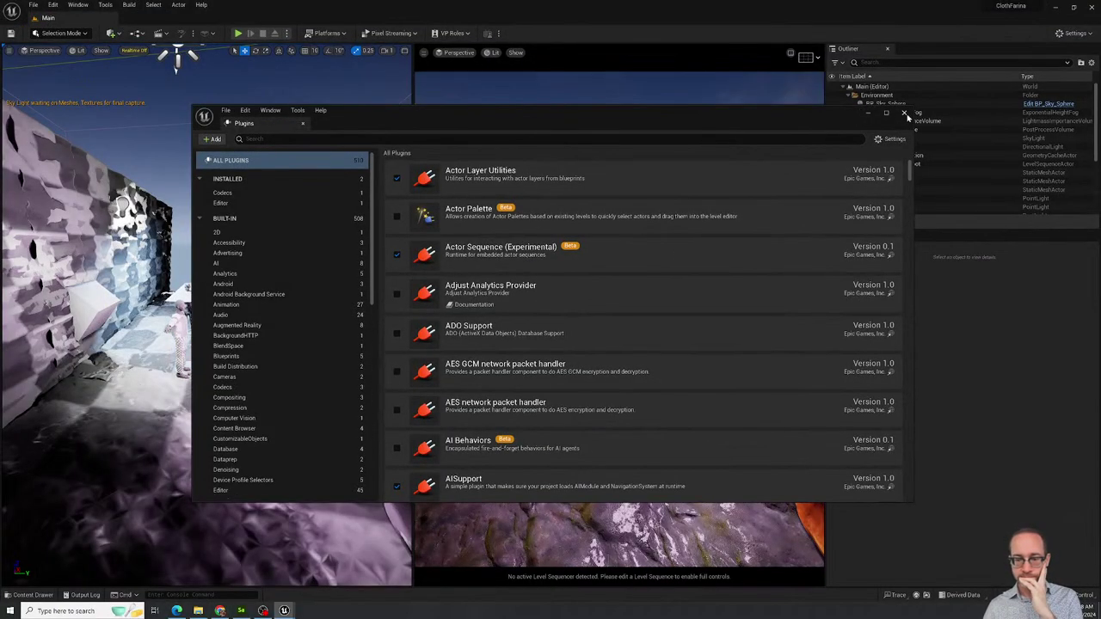
# Close the Plugins window and create a folder named studentSubstances inside the project's Content folder.
pyautogui.click(903, 113)
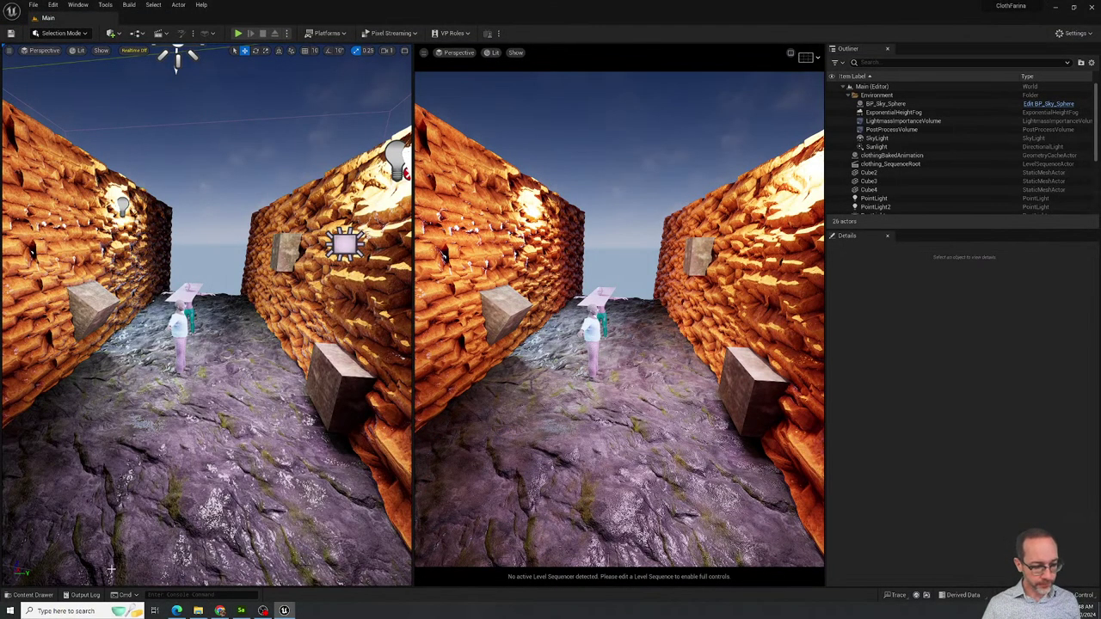
pyautogui.click(33, 594)
pyautogui.rightClick(39, 367)
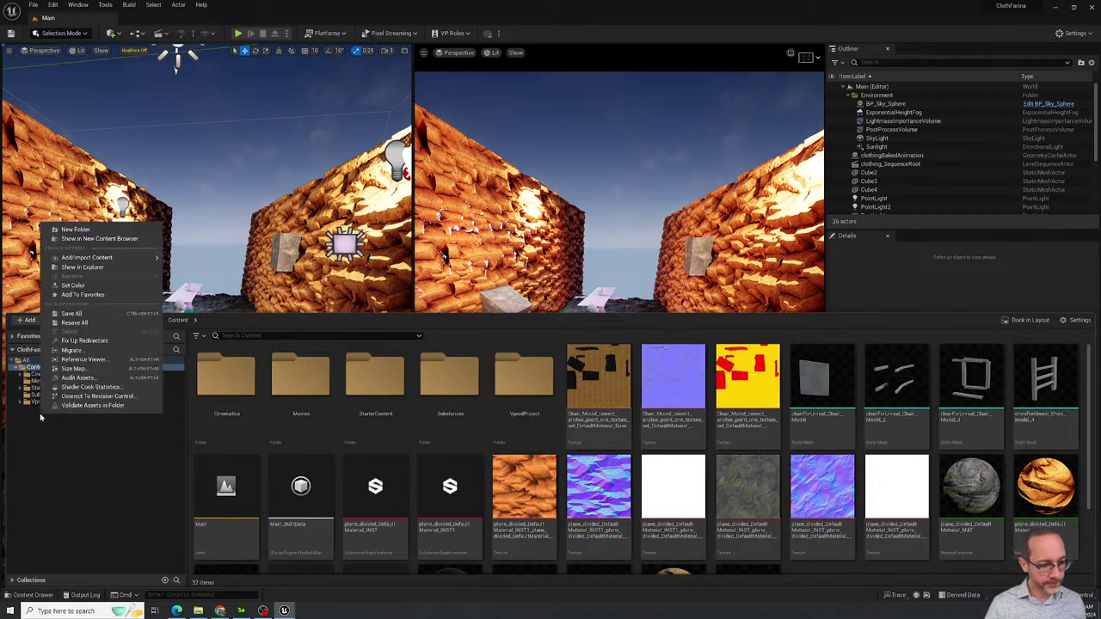
pyautogui.click(76, 229)
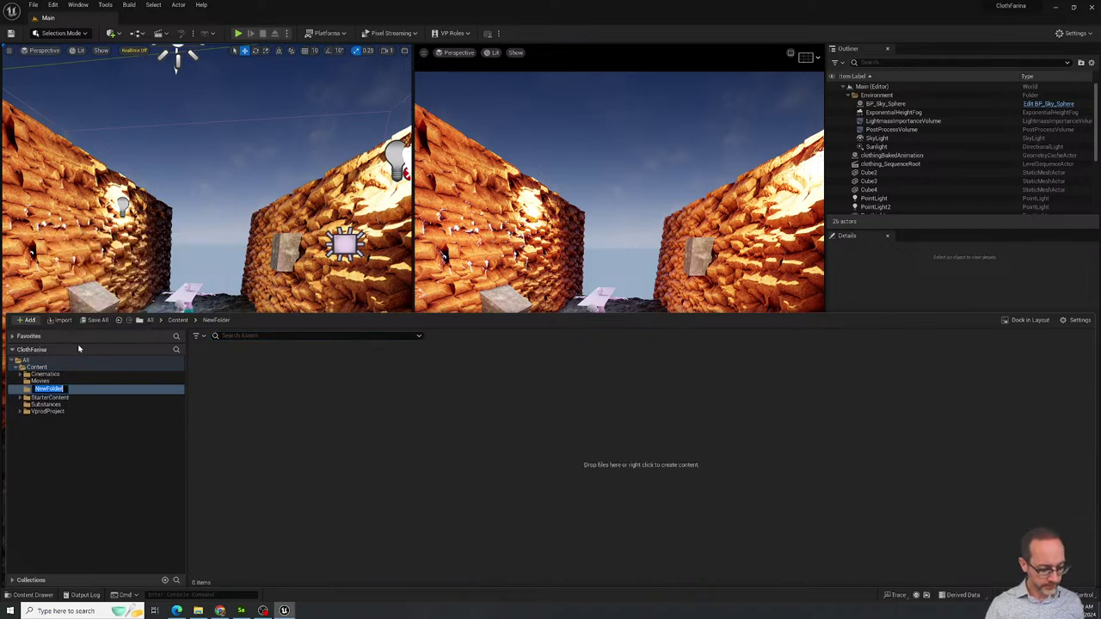
pyautogui.write('student')
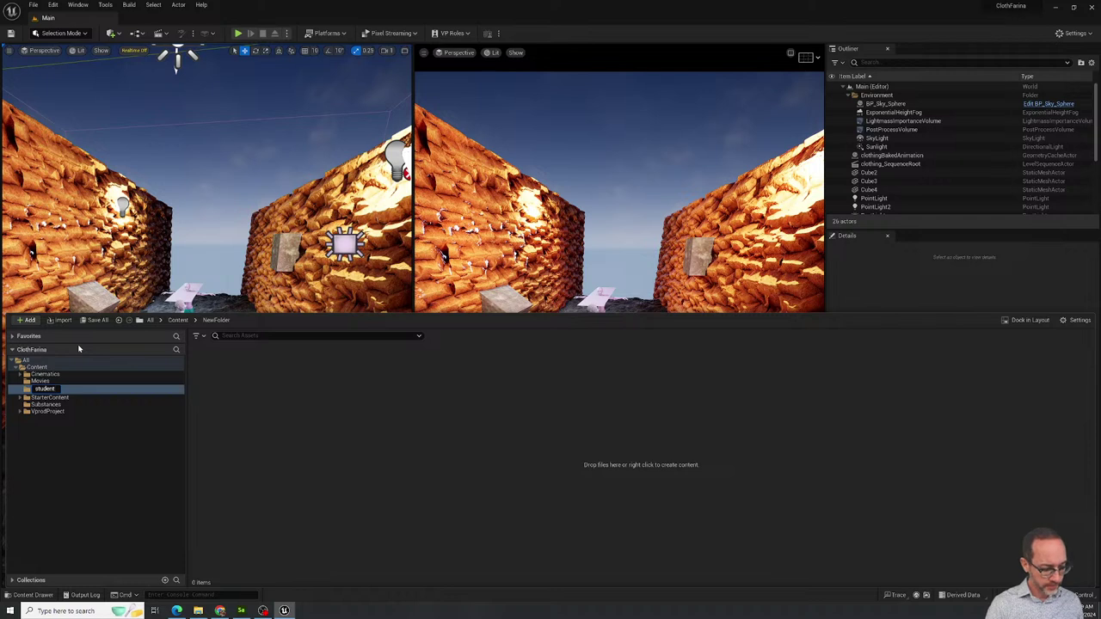
pyautogui.write('Subst')
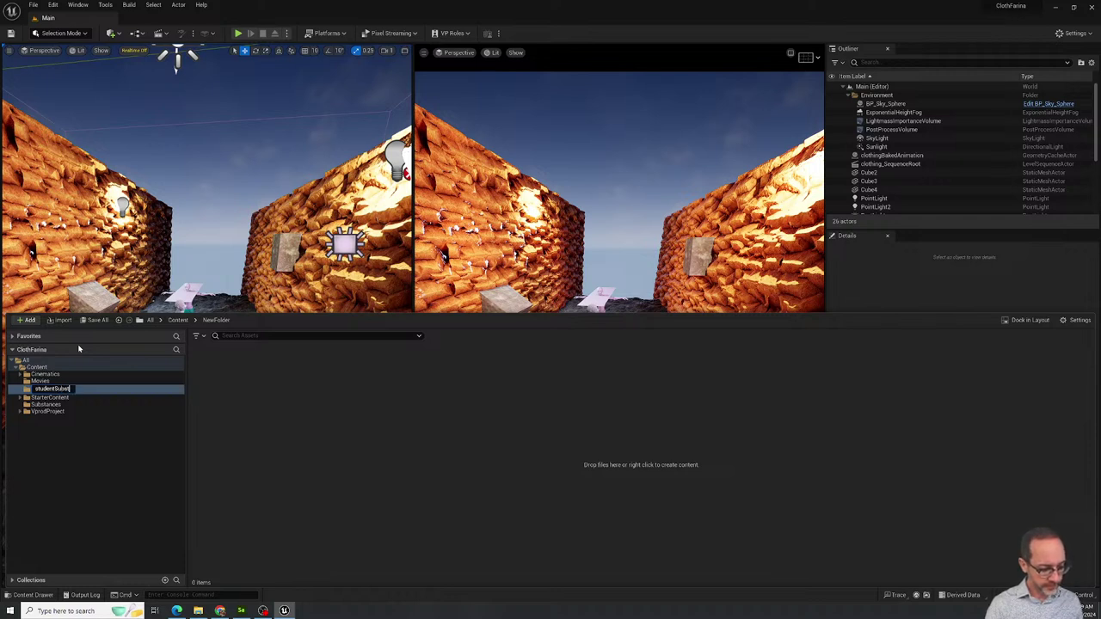
pyautogui.write('ances')
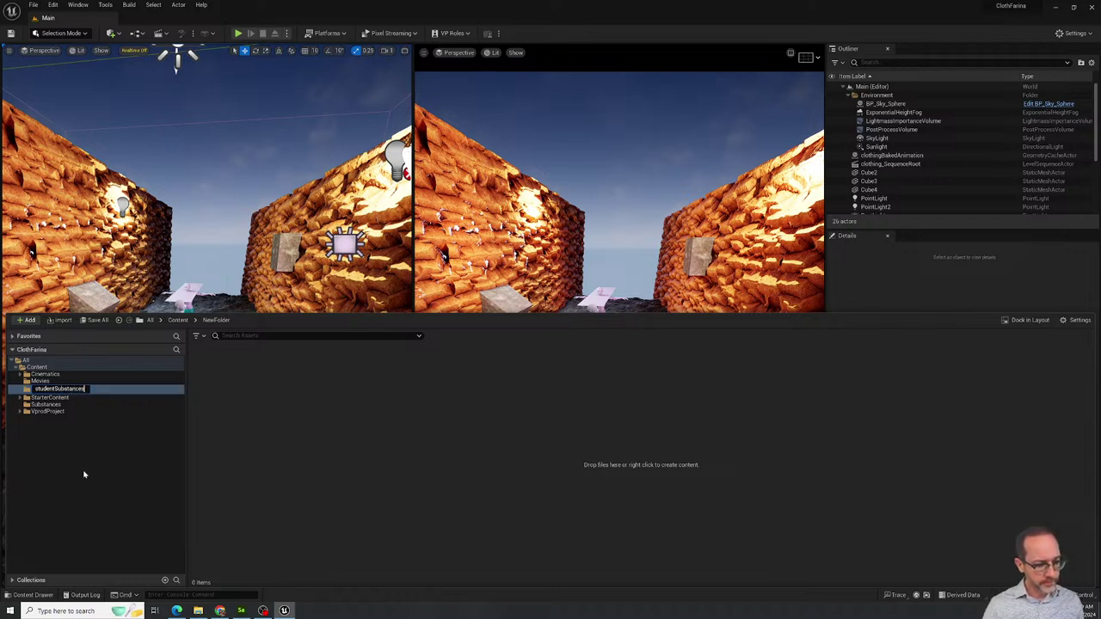
pyautogui.press('Return')
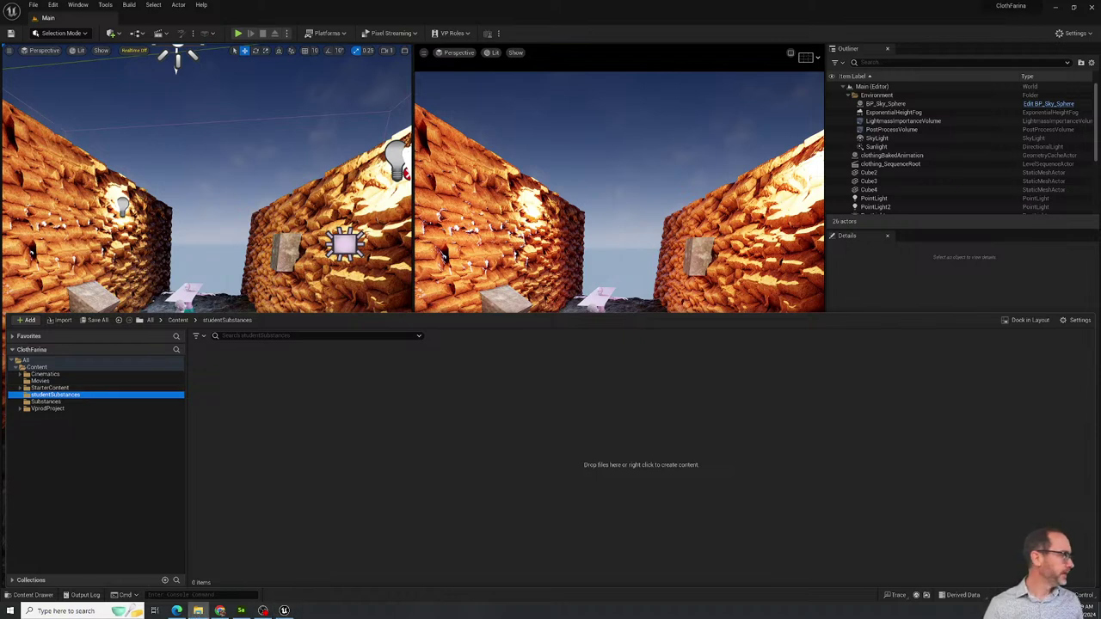
# Import the AI_crystalwall, BrickWall, Carpet and Fabric1 Substance files into the studentSubstances folder with the default import options.
pyautogui.click(198, 610)
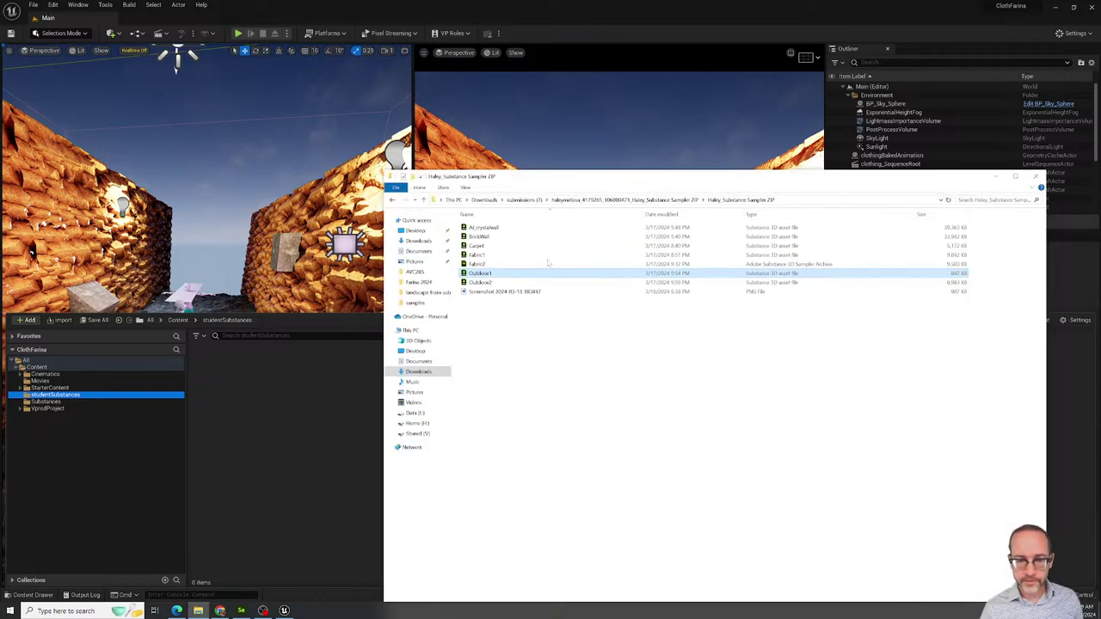
pyautogui.keyDown('shift'); pyautogui.click(482, 255); pyautogui.keyUp('shift')
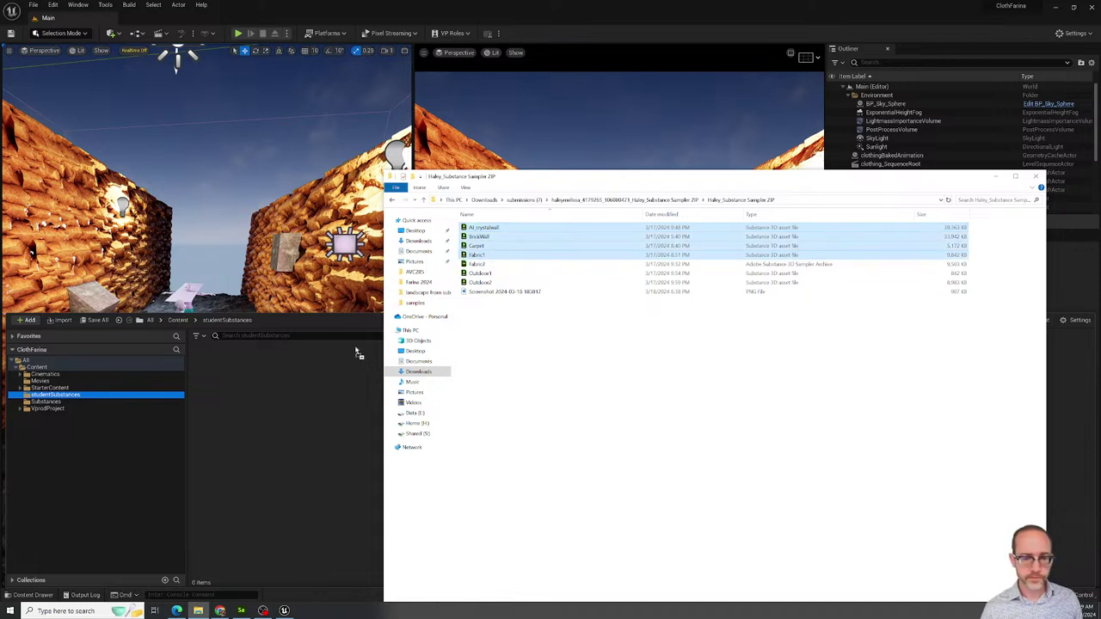
pyautogui.moveTo(320, 398); pyautogui.dragTo(319, 408)
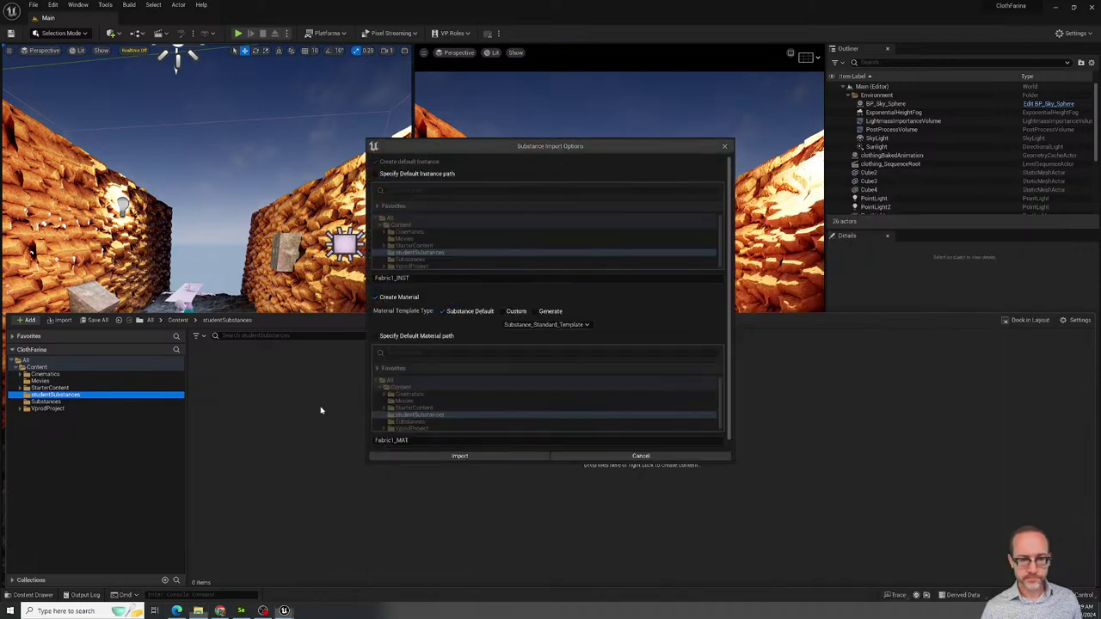
pyautogui.click(491, 455)
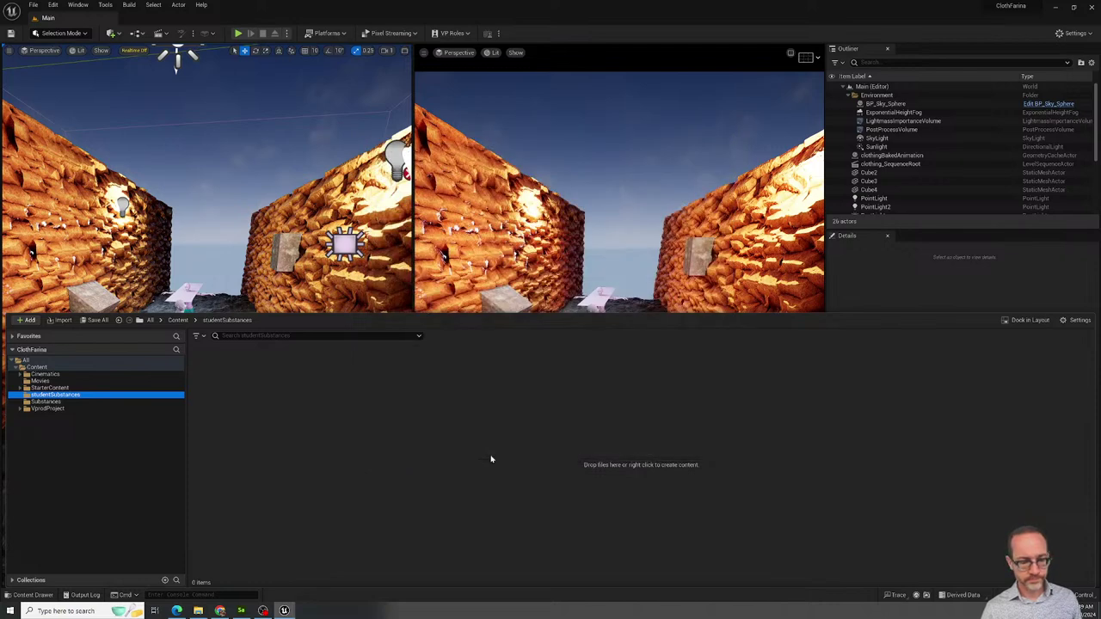
pyautogui.click(490, 456)
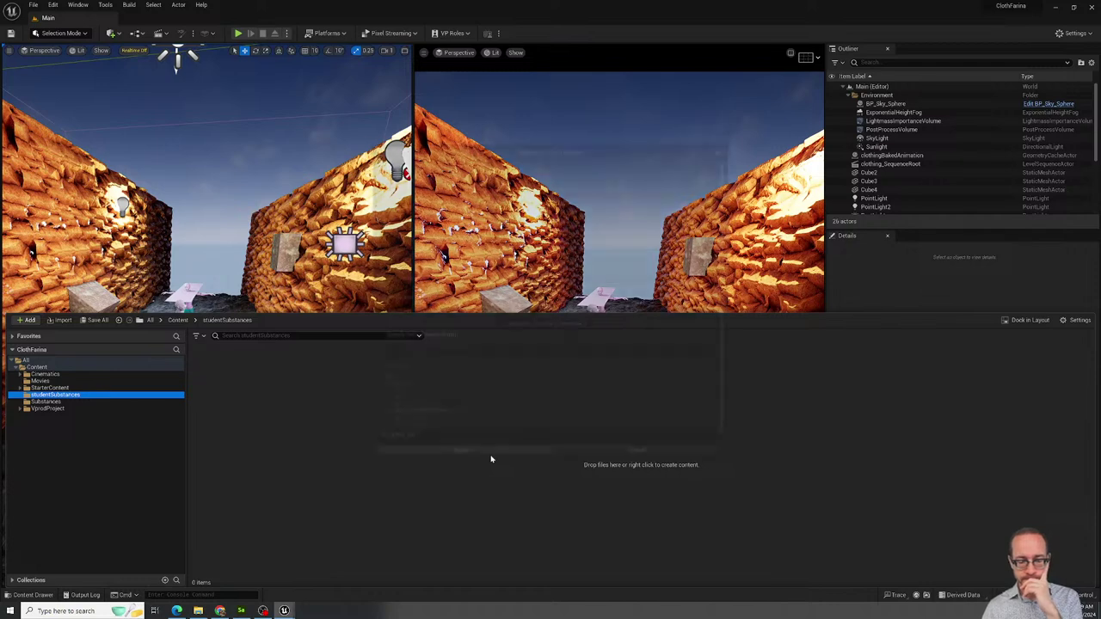
pyautogui.click(491, 456)
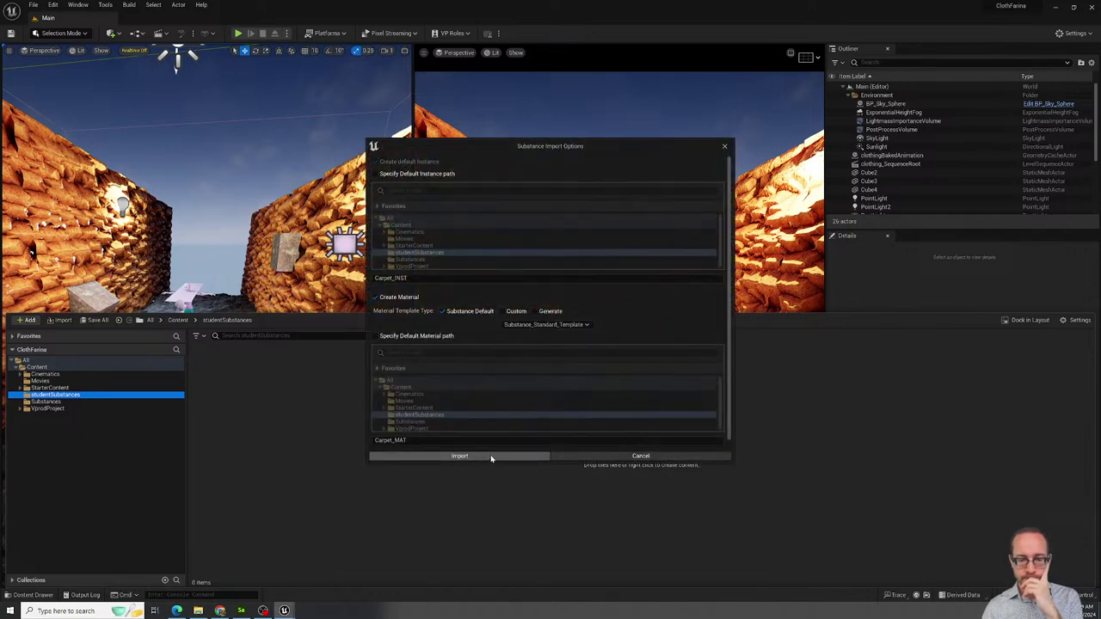
pyautogui.click(491, 456)
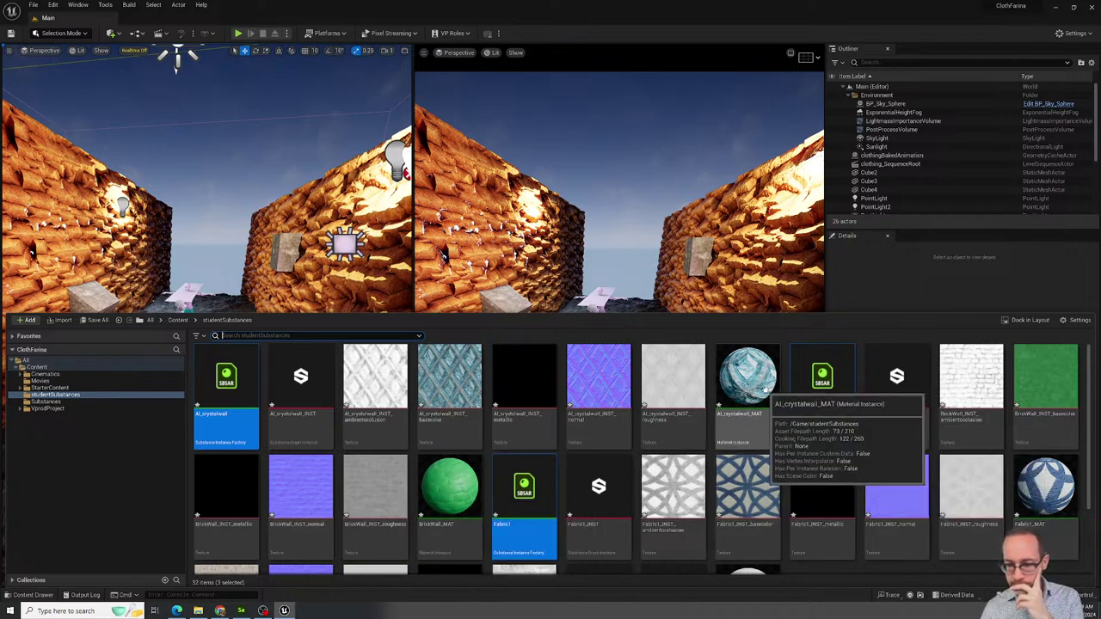
# Apply AI_crystalwall_MAT to the nearest section of the rock wall behind the concrete cube and inspect the surface.
pyautogui.click(750, 355)
pyautogui.moveTo(750, 355); pyautogui.dragTo(778, 296)
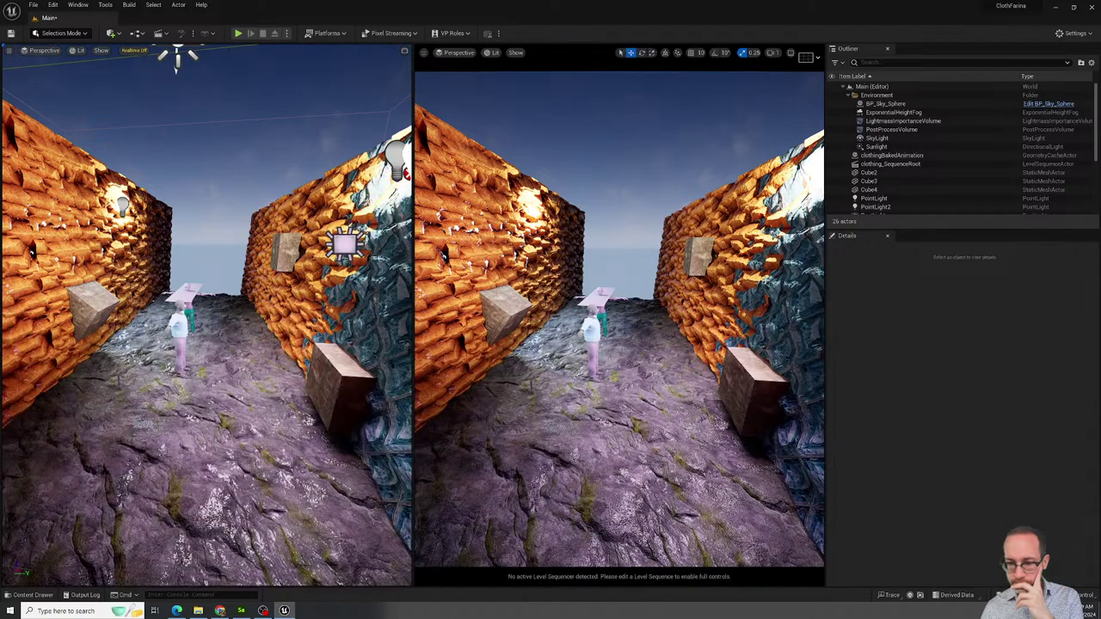
pyautogui.moveTo(262, 363); pyautogui.dragTo(262, 363, button='right')
pyautogui.moveTo(335, 311); pyautogui.dragTo(335, 310, button='right')
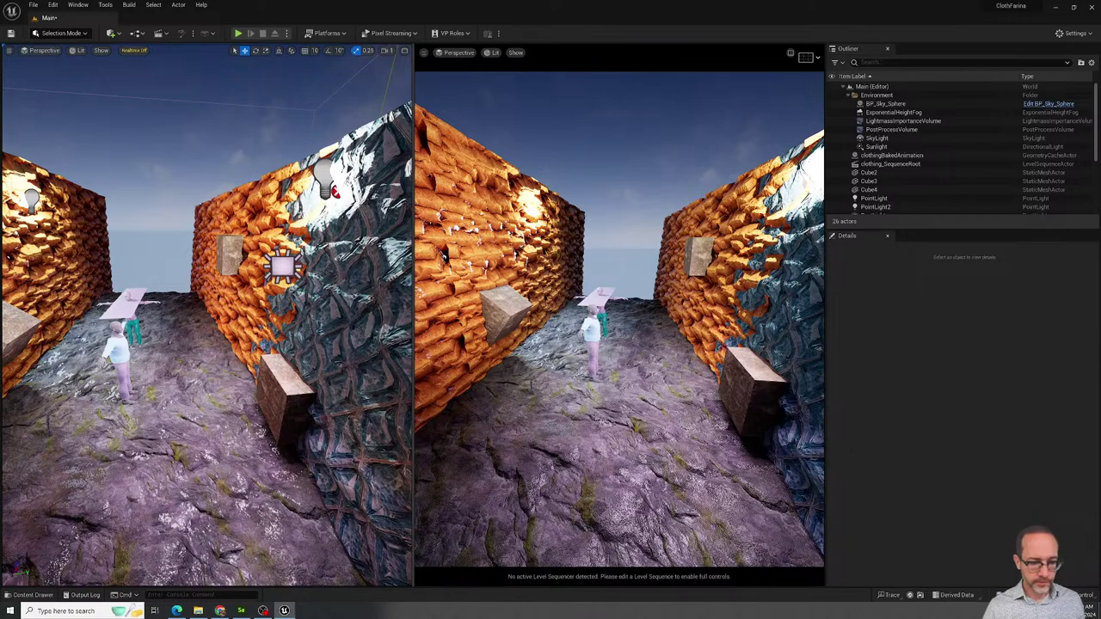
# Move the concrete cube beside the crystal wall to the middle of the floor, at about Y 128.
pyautogui.click(282, 397)
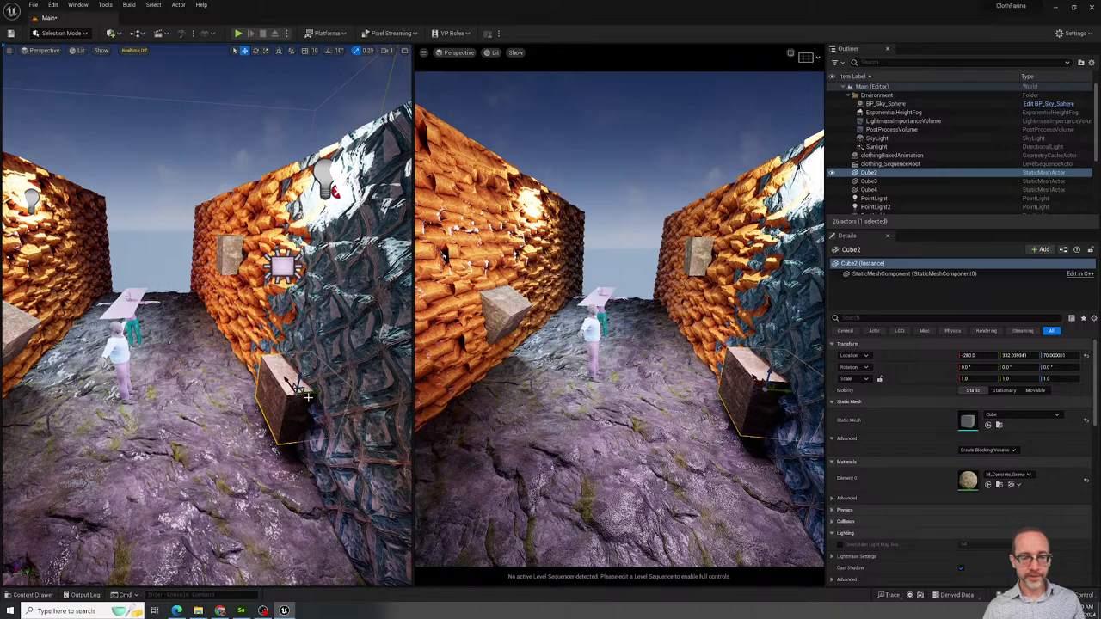
pyautogui.moveTo(297, 385); pyautogui.dragTo(184, 414)
pyautogui.moveTo(184, 414)
pyautogui.mouseDown(button='right')
pyautogui.moveTo(163, 399)
pyautogui.moveTo(183, 415)
pyautogui.mouseUp(button='right')
pyautogui.press('f')
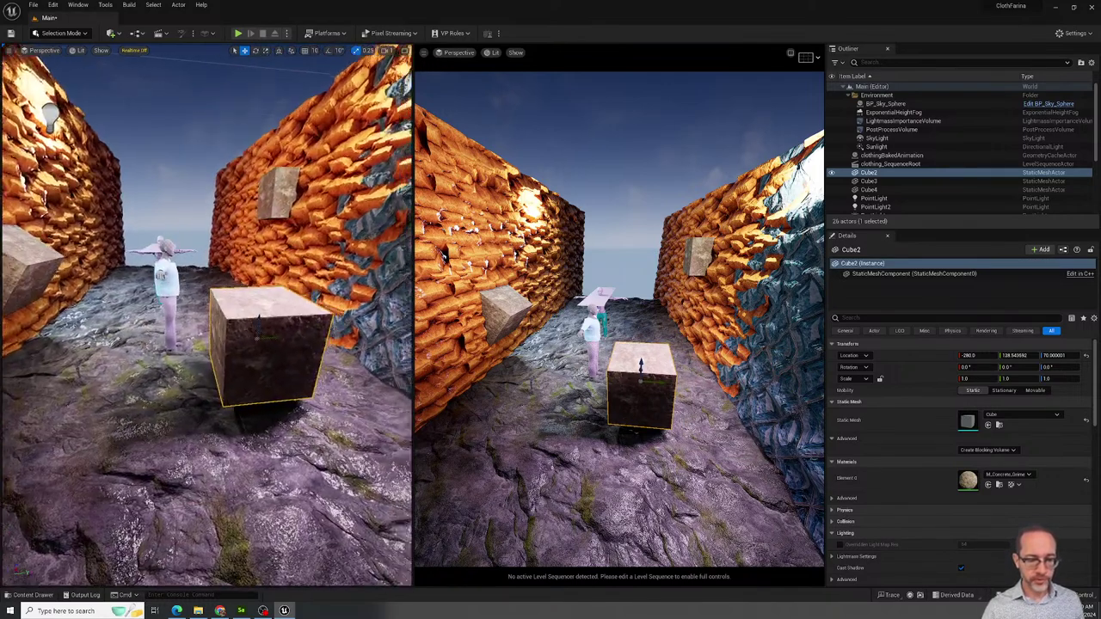
# Apply AI_crystalwall_MAT to the cube in the middle of the floor and inspect it up close.
pyautogui.hotkey('ctrl', 'space')
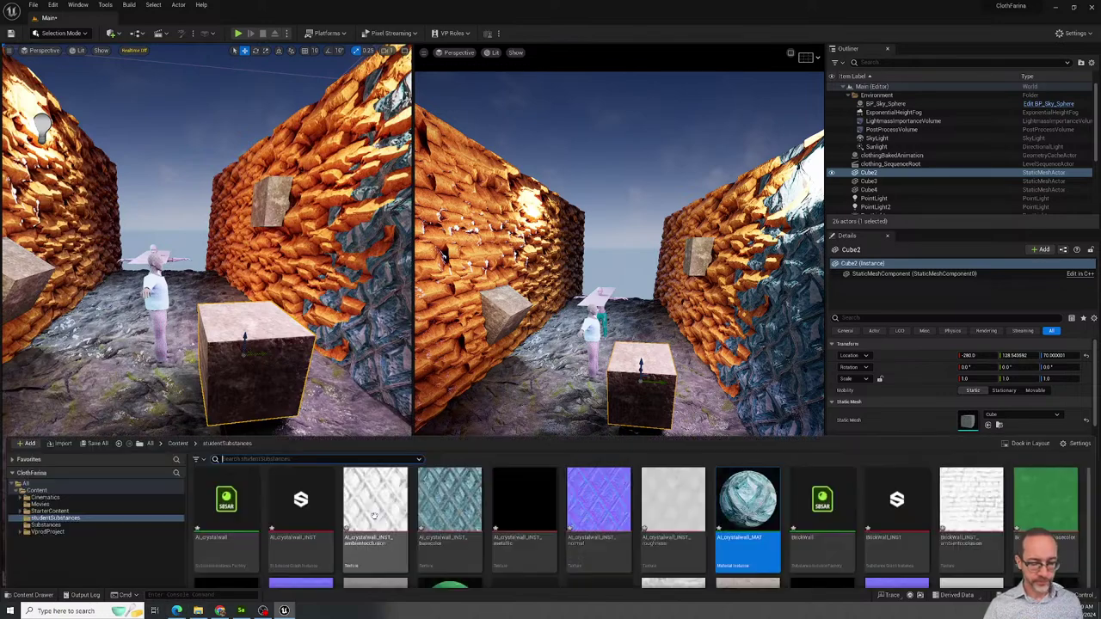
pyautogui.click(741, 371)
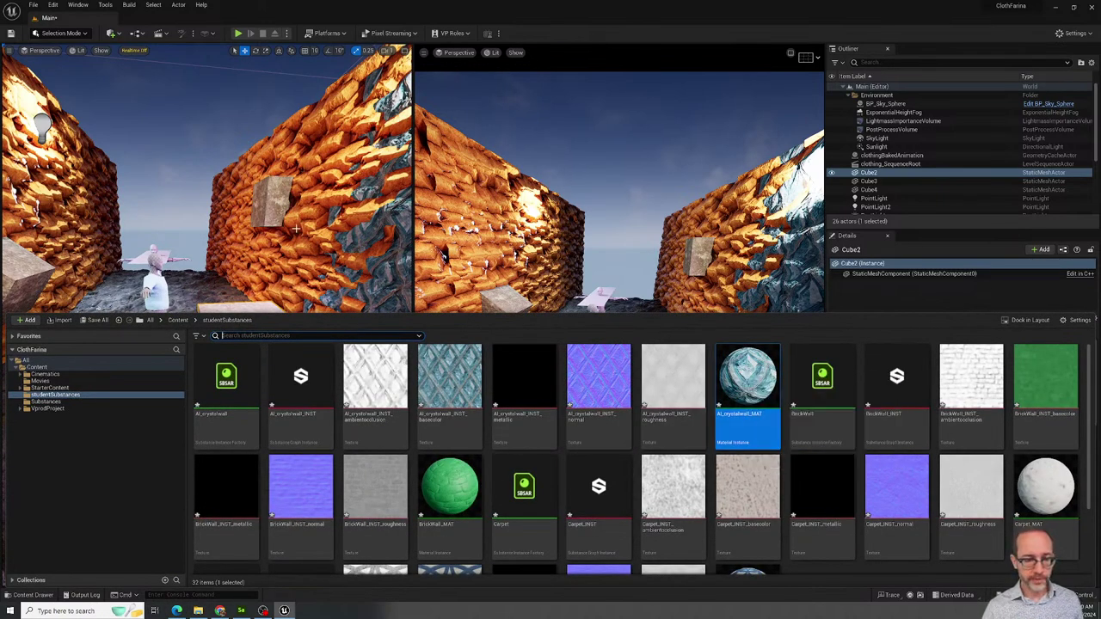
pyautogui.hotkey('ctrl', 'space')
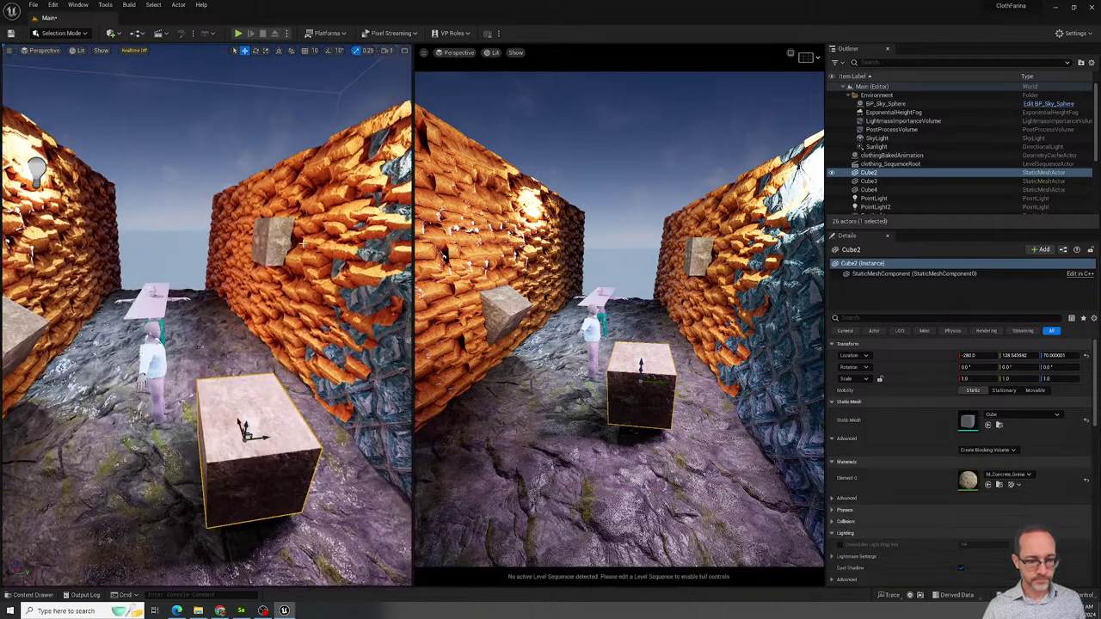
pyautogui.moveTo(282, 456); pyautogui.dragTo(282, 456, button='right')
pyautogui.hotkey('ctrl', 'space')
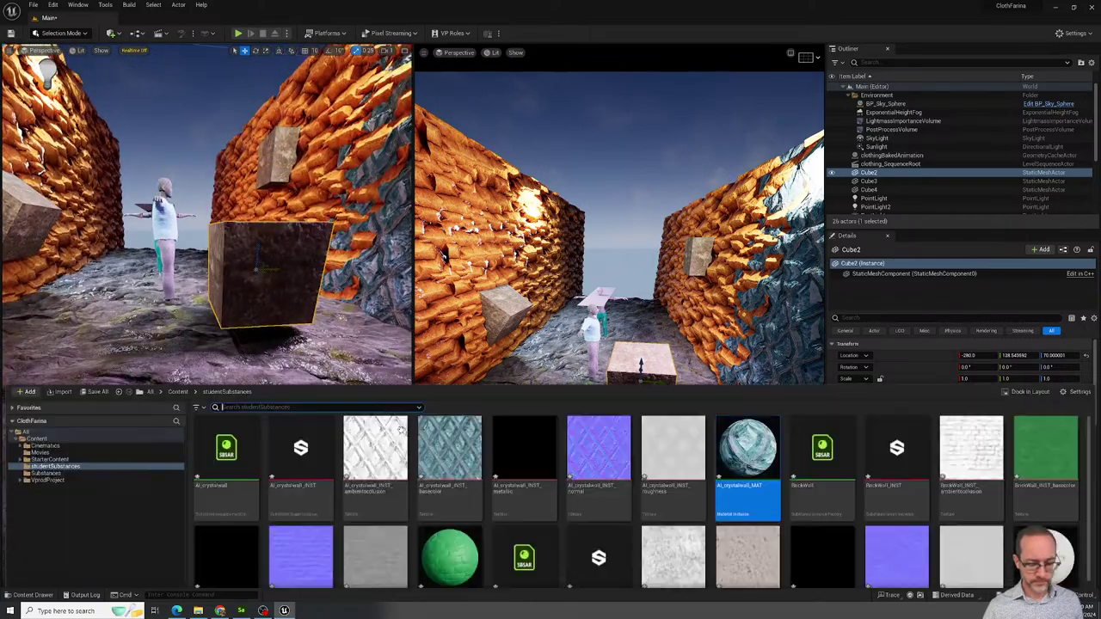
pyautogui.moveTo(747, 376); pyautogui.dragTo(284, 252)
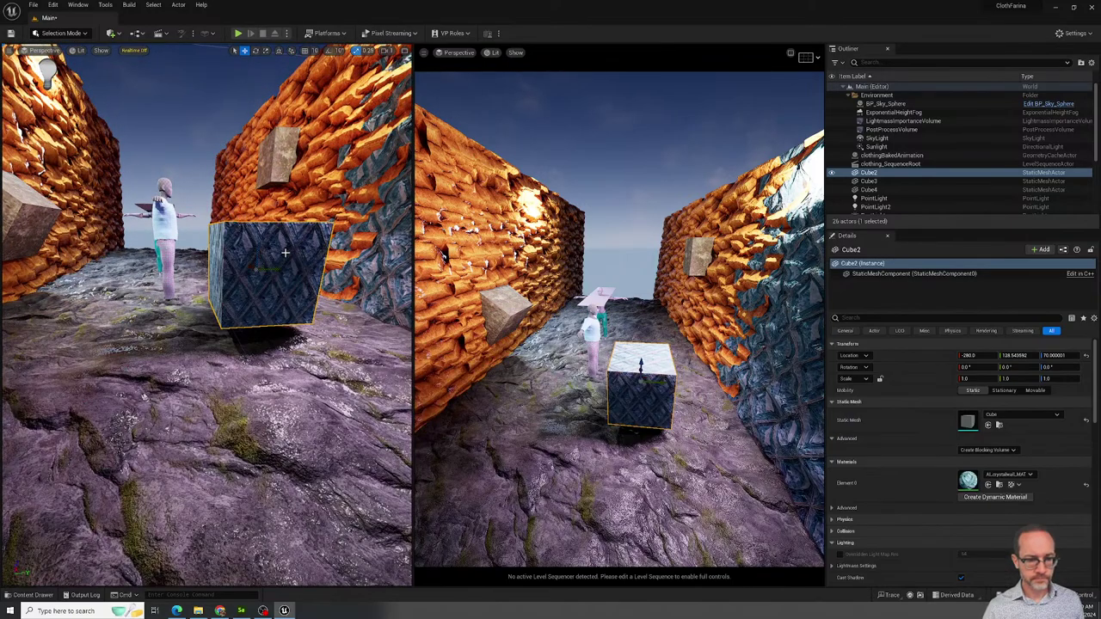
pyautogui.press('f')
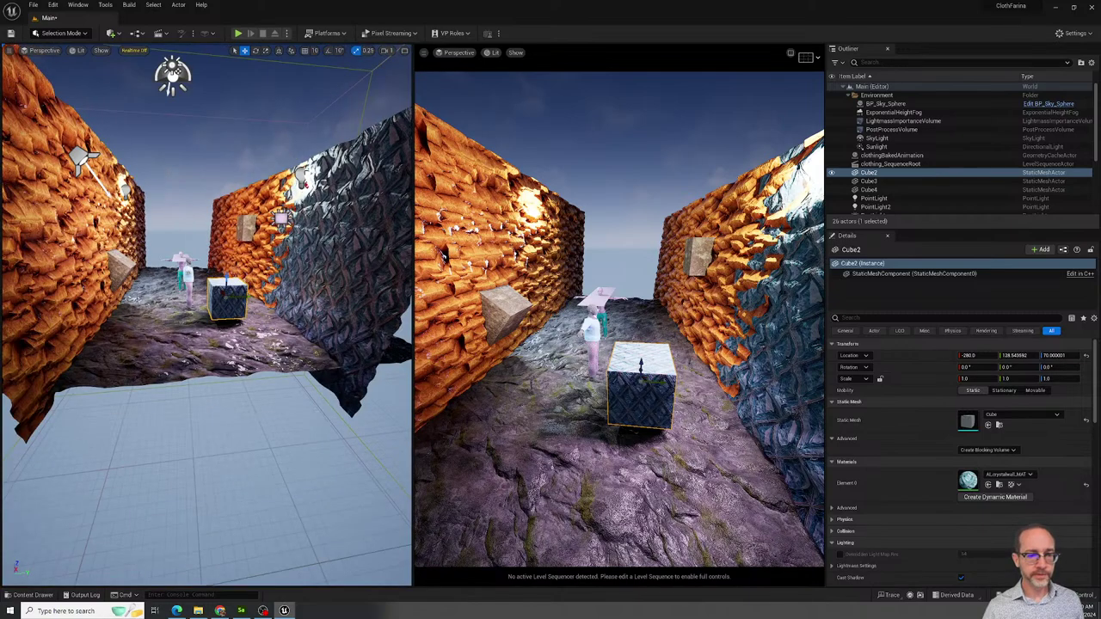
# Move the point light near the crystal wall to about X -447, Y 338, Z 392 to light the cube.
pyautogui.click(301, 176)
pyautogui.moveTo(301, 176); pyautogui.dragTo(361, 153)
pyautogui.scroll(3, 361, 153)
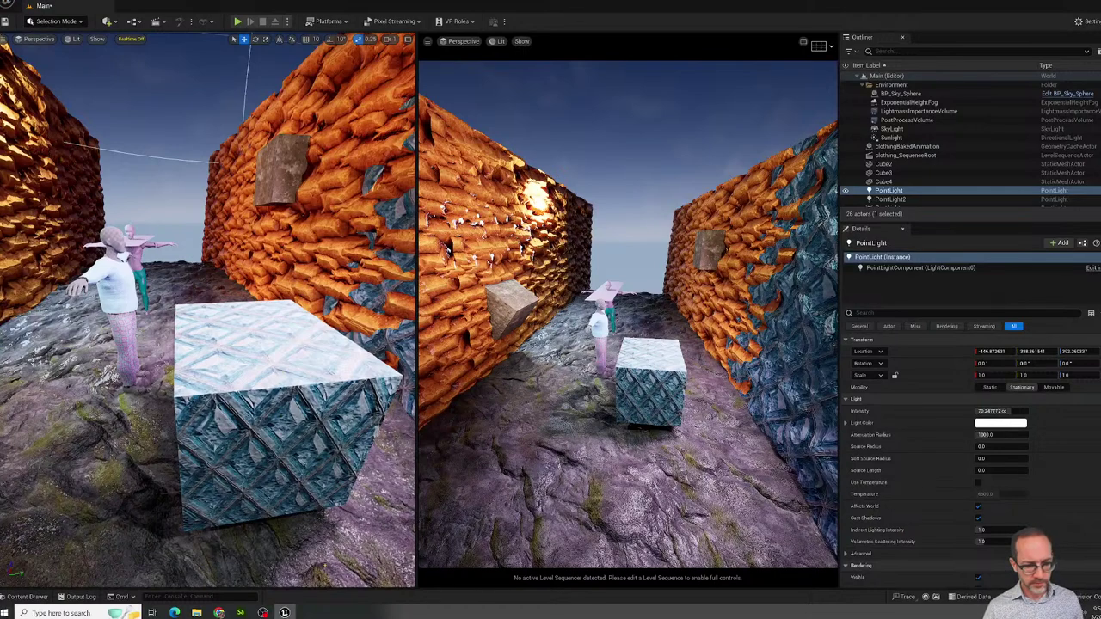
# Apply BrickWall_MAT to the cube in the middle of the floor.
pyautogui.hotkey('ctrl', 'space')
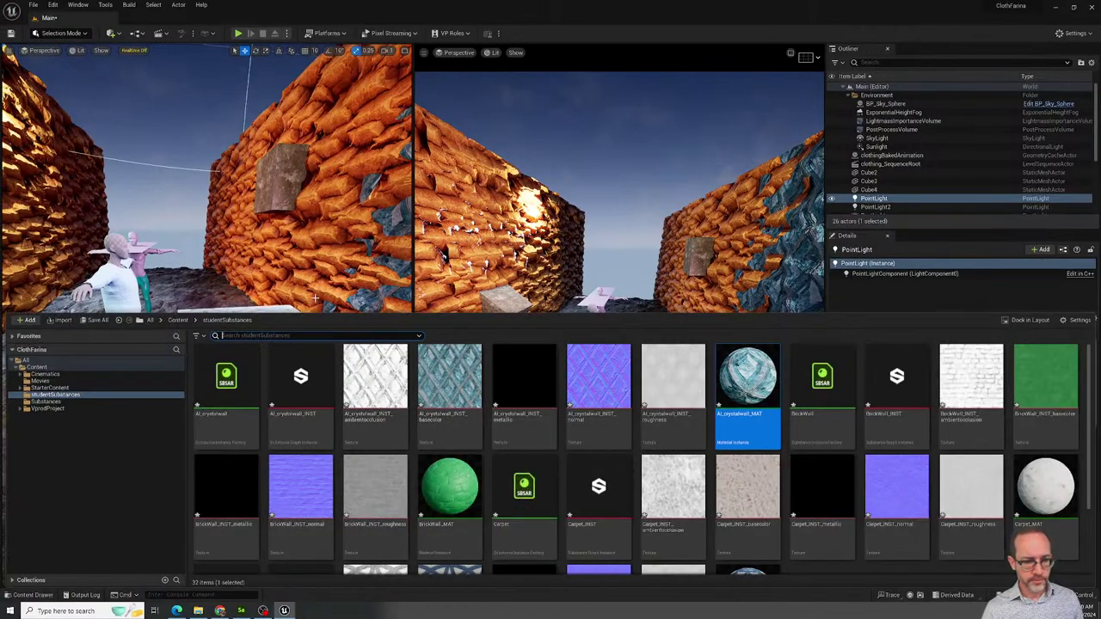
pyautogui.moveTo(303, 249); pyautogui.dragTo(239, 460, button='right')
pyautogui.hotkey('ctrl', 'space')
pyautogui.moveTo(449, 486); pyautogui.dragTo(291, 227)
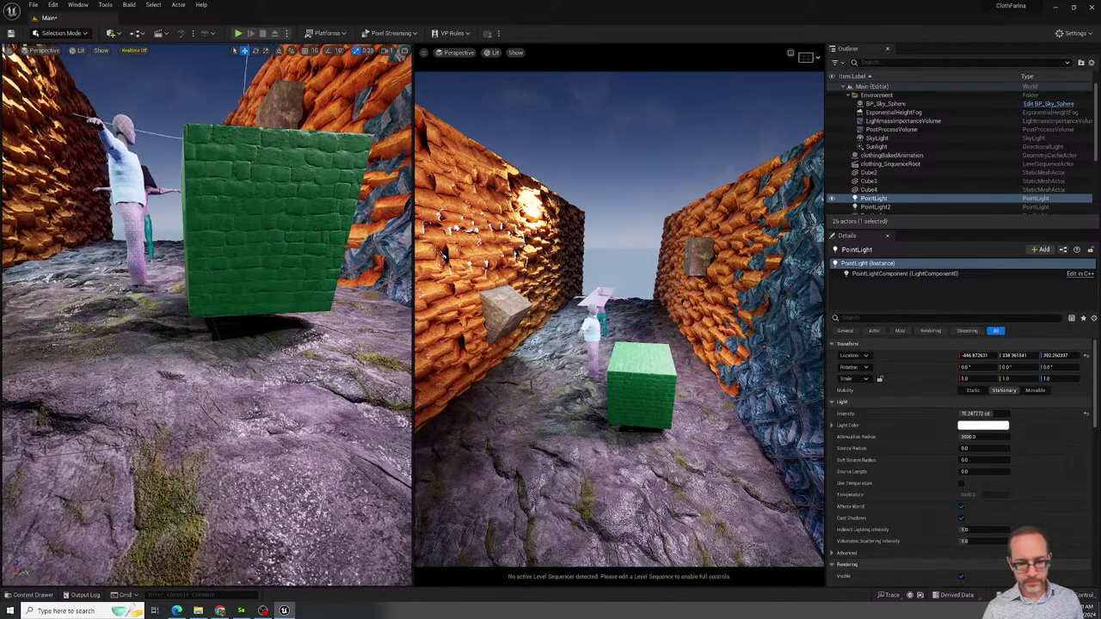
# Replace the cube's brick material with Carpet_MAT and inspect its front face.
pyautogui.hotkey('ctrl', 'space')
pyautogui.moveTo(1044, 486); pyautogui.dragTo(296, 229)
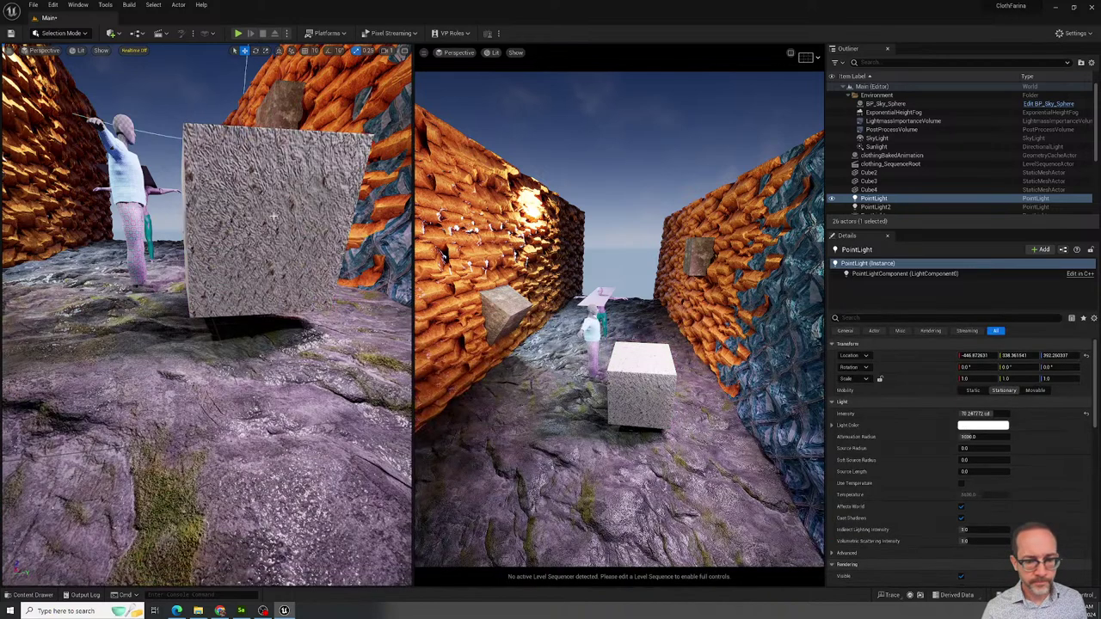
pyautogui.moveTo(248, 228); pyautogui.dragTo(202, 235, button='right')
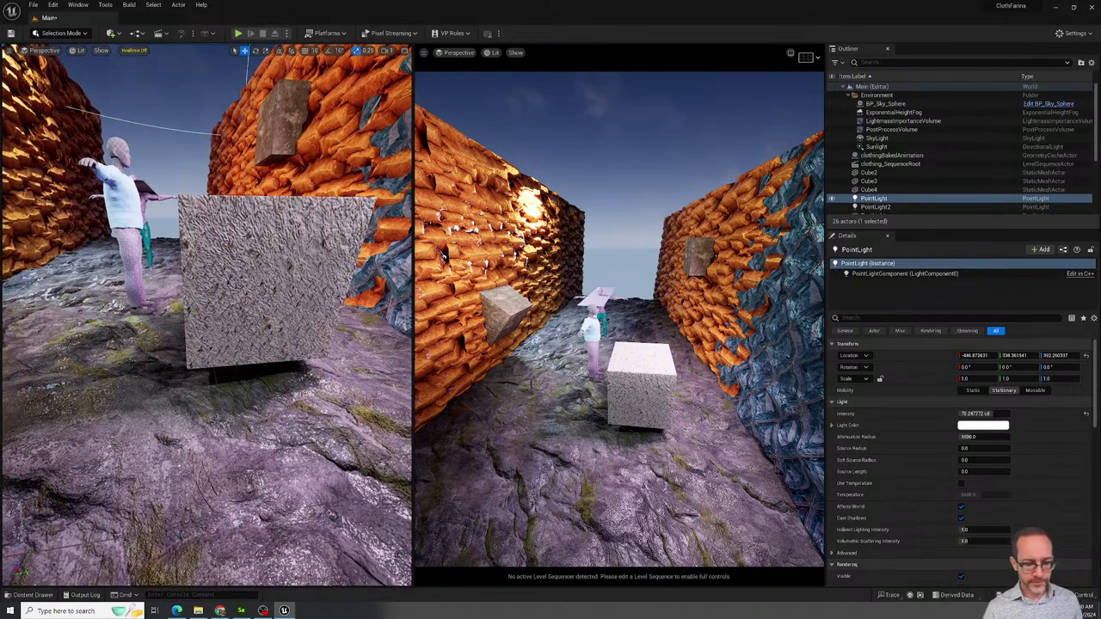
# Apply Fabric1_MAT to the cube and view the fabric pattern from an angle.
pyautogui.hotkey('ctrl', 'space')
pyautogui.scroll(-2, 514, 497)
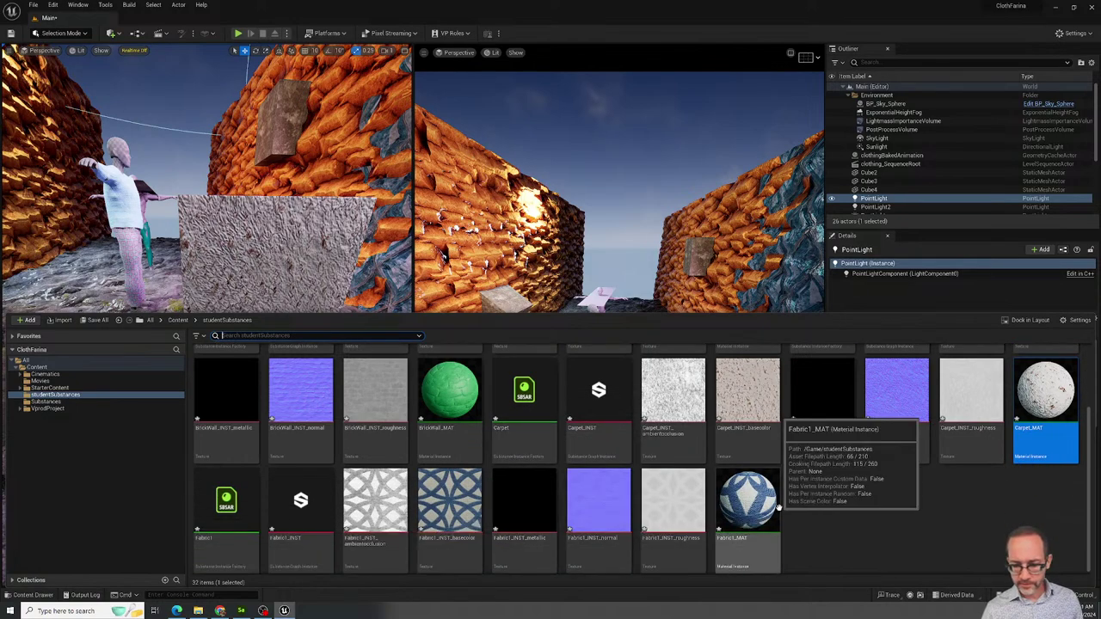
pyautogui.moveTo(746, 503); pyautogui.dragTo(271, 256)
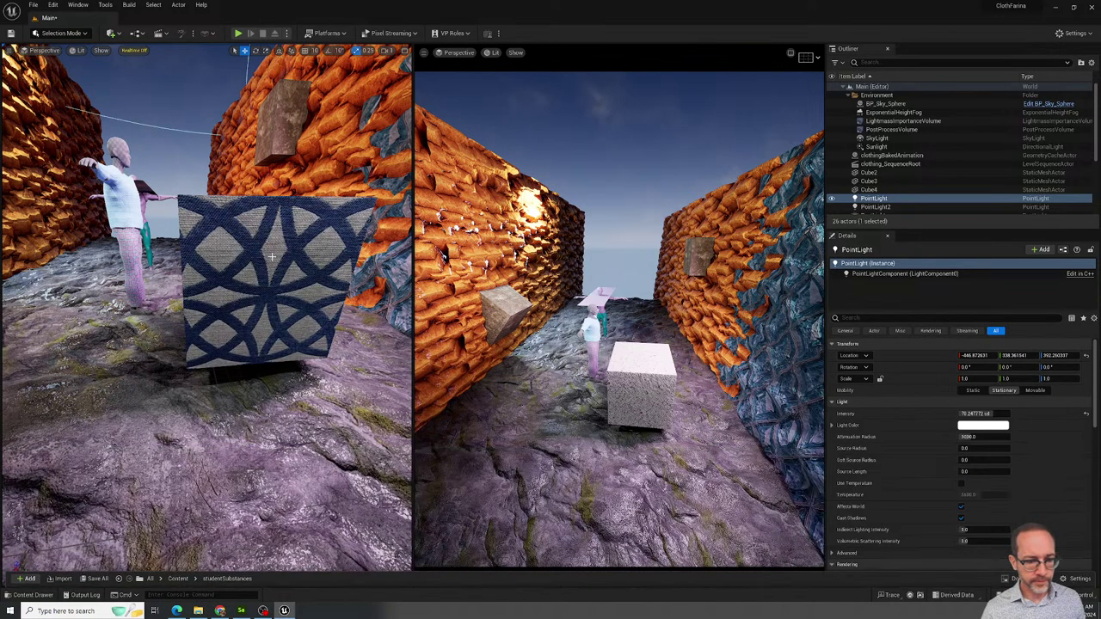
pyautogui.moveTo(242, 299); pyautogui.dragTo(242, 298, button='right')
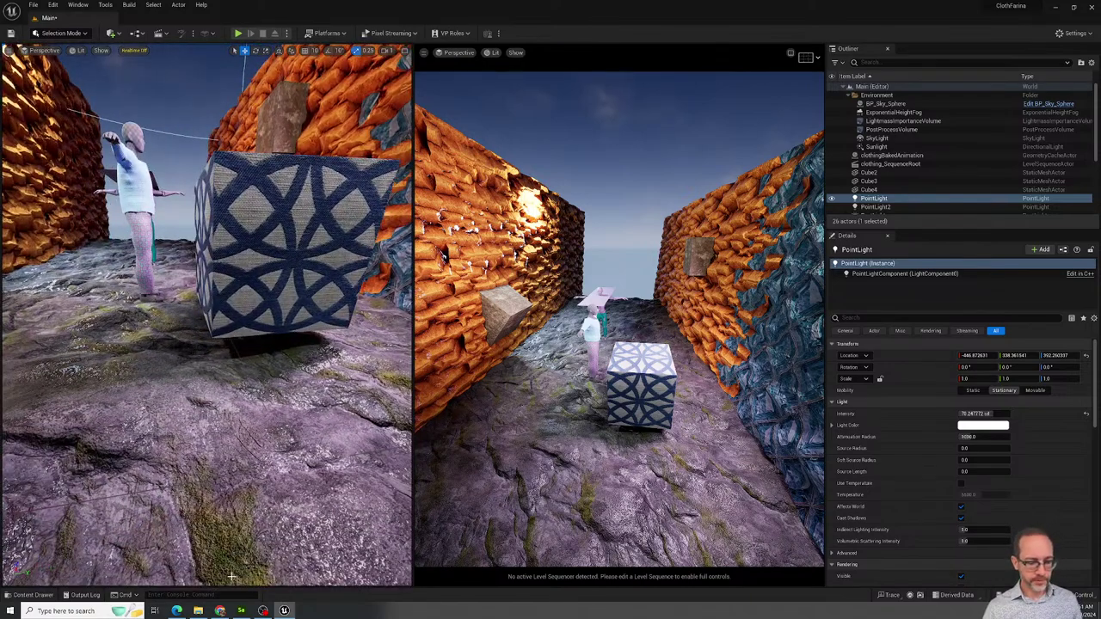
# Switch to File Explorer and open the 2024 class folder on the Data (E:) drive.
pyautogui.click(198, 611)
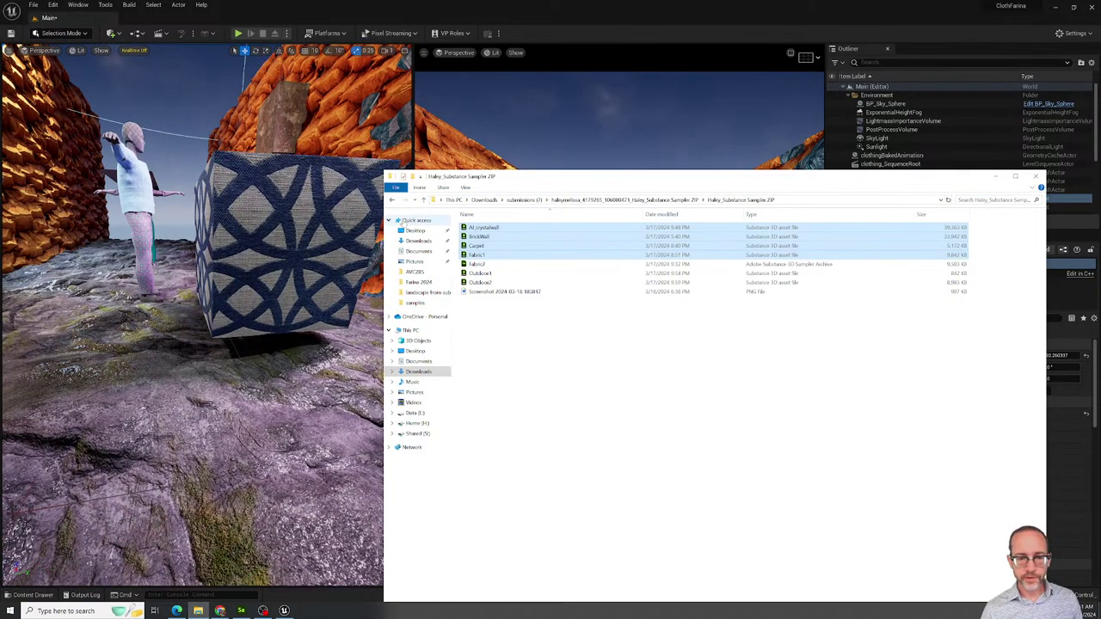
pyautogui.click(392, 200)
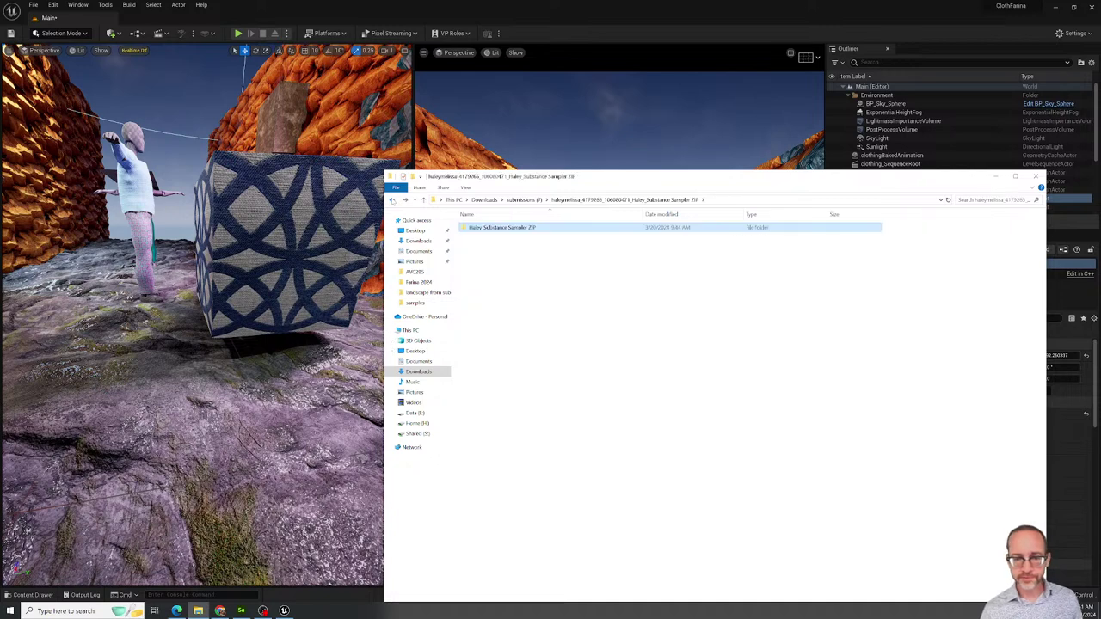
pyautogui.doubleClick(489, 227)
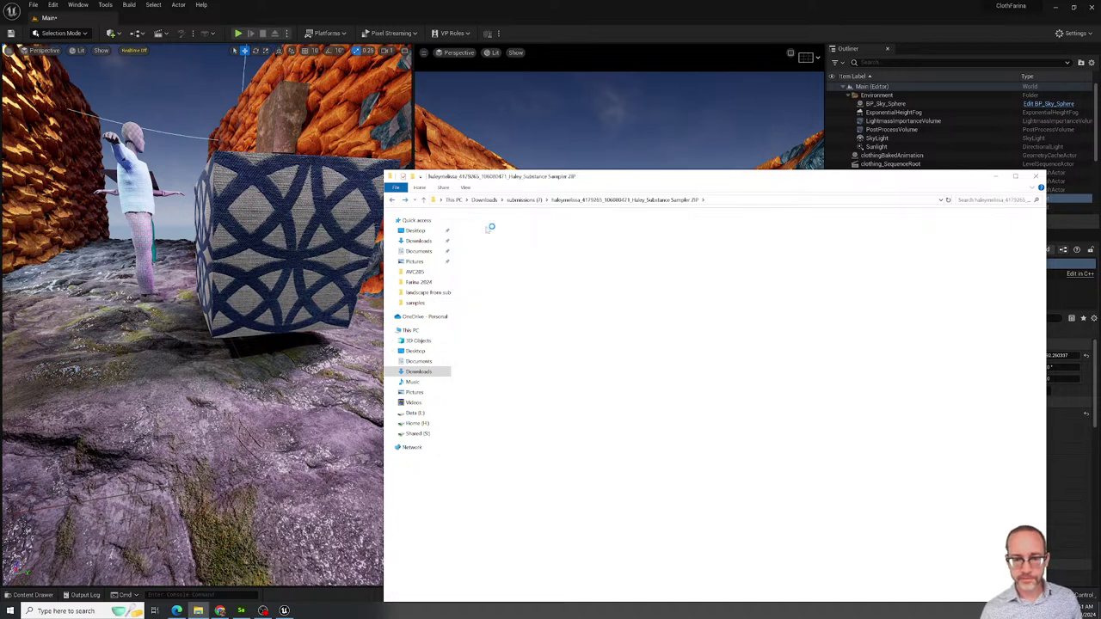
pyautogui.click(416, 413)
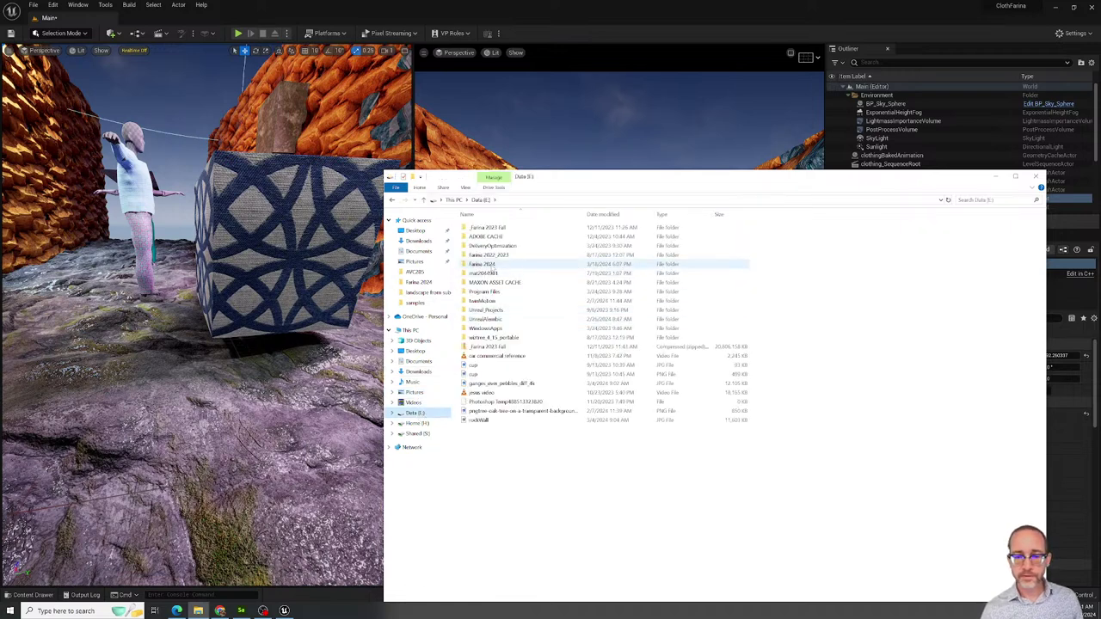
pyautogui.click(486, 264)
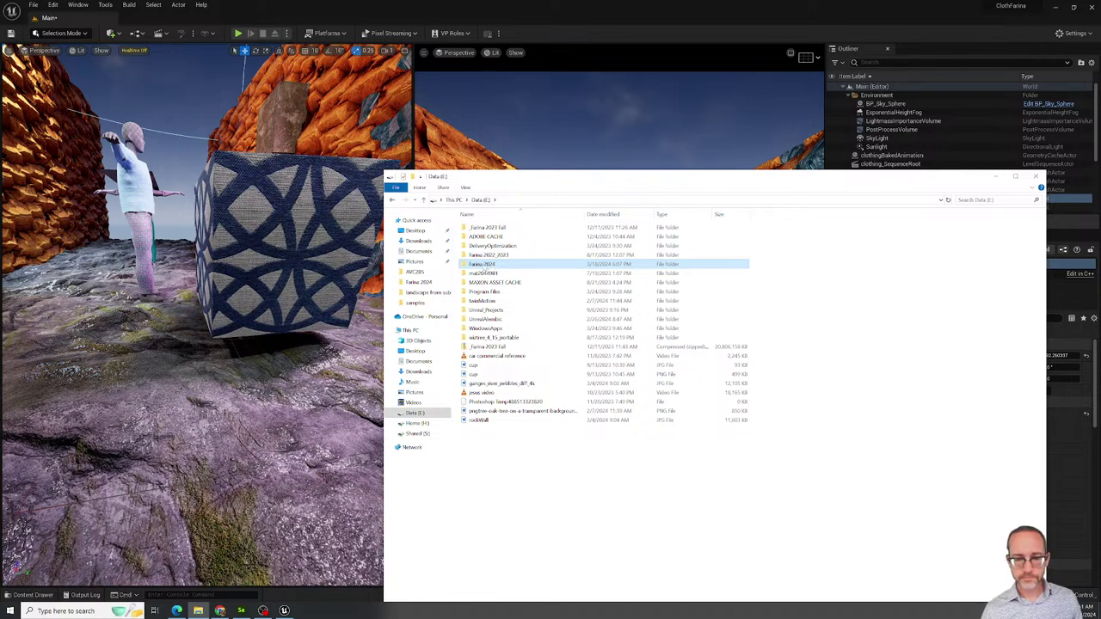
pyautogui.doubleClick(486, 267)
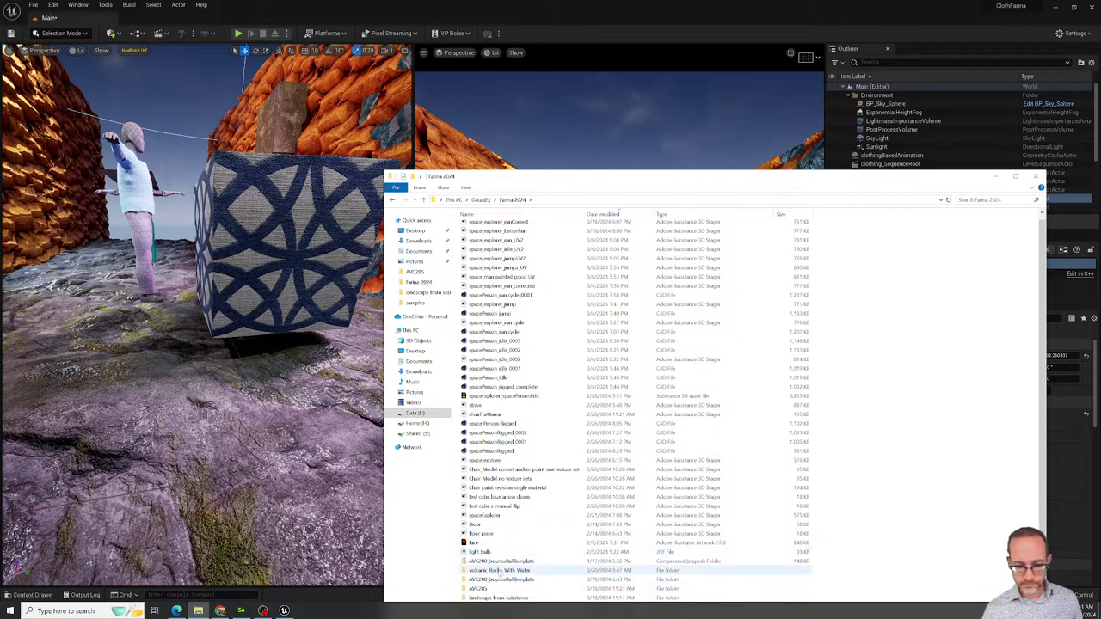
# Pin the volcanic_Rocks_With_Water folder to Quick access and open it.
pyautogui.click(500, 570)
pyautogui.moveTo(503, 570); pyautogui.dragTo(421, 277)
pyautogui.click(425, 272)
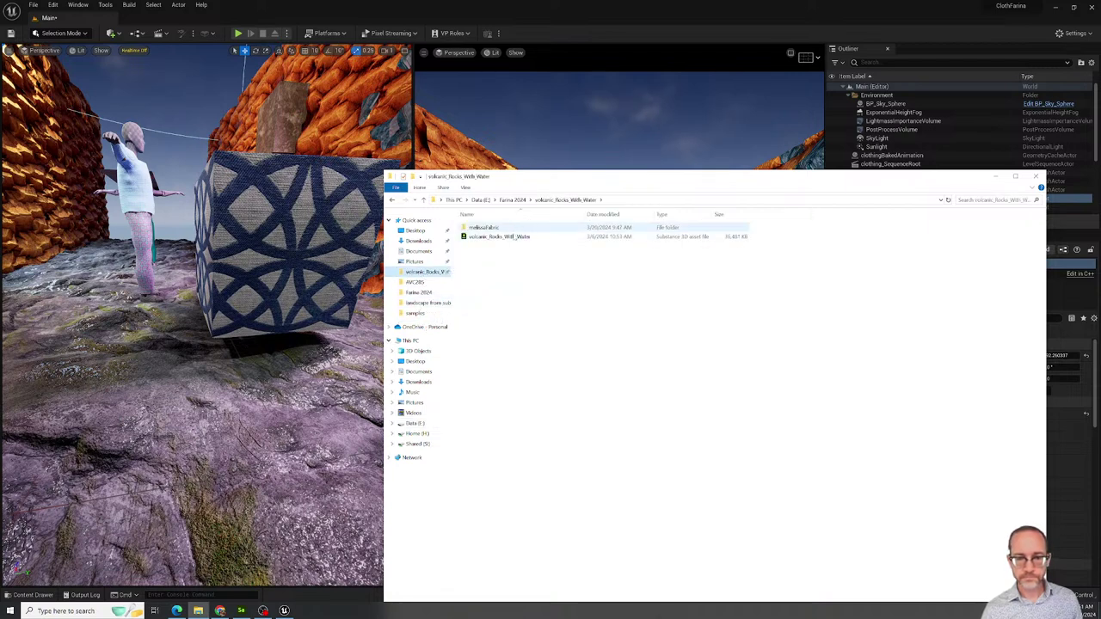
# Import the student's fabric Substance file from its subfolder into the Unreal project's studentSubstances folder with the default import options.
pyautogui.doubleClick(503, 227)
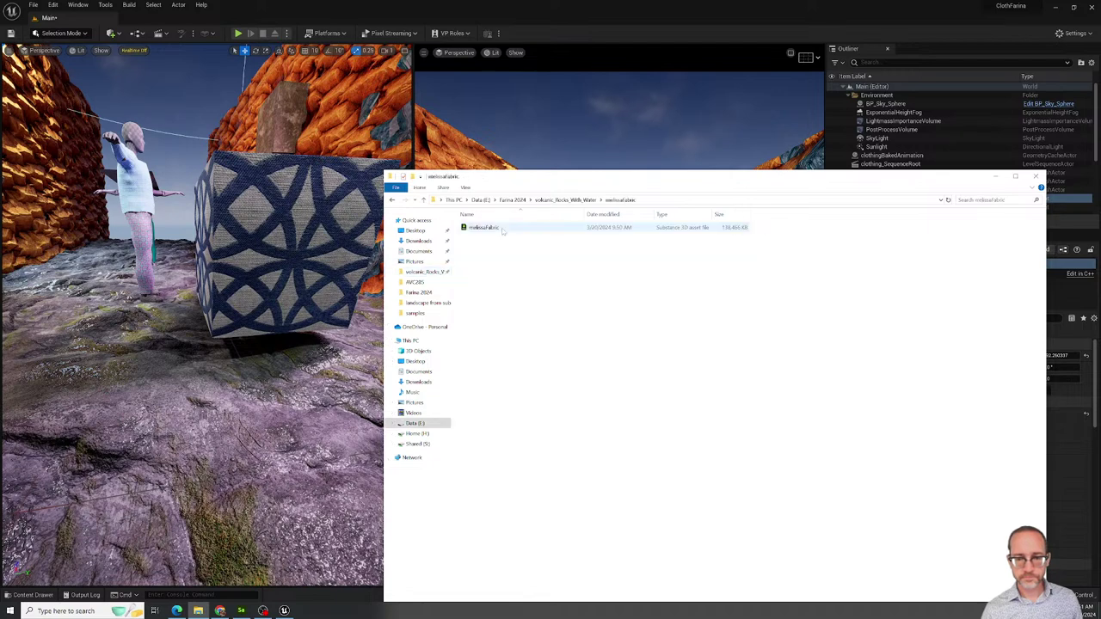
pyautogui.click(508, 230)
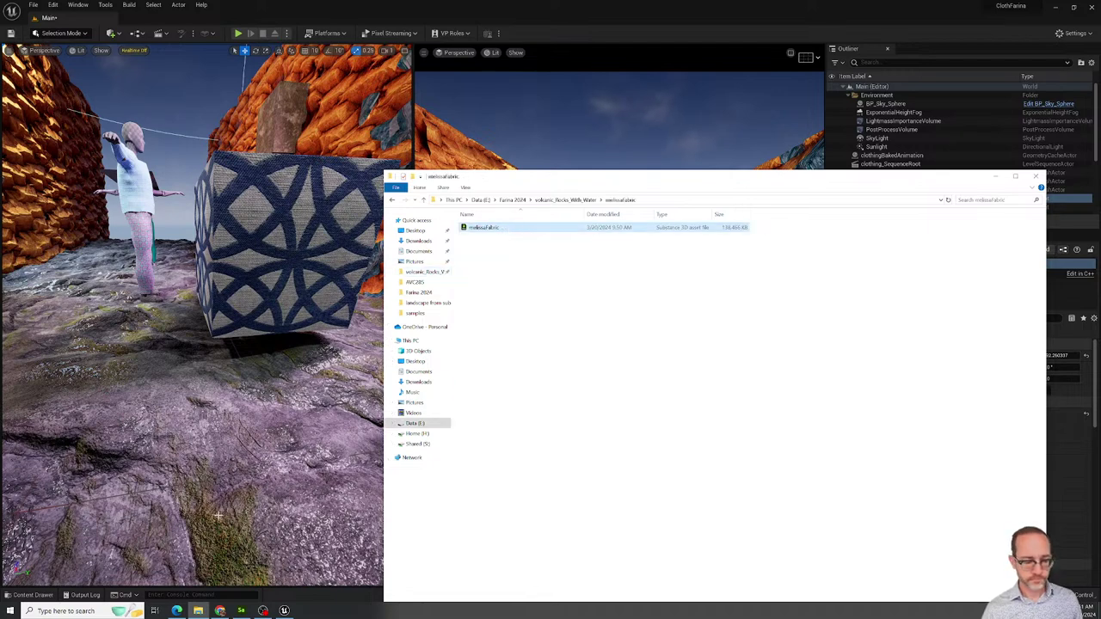
pyautogui.click(230, 462)
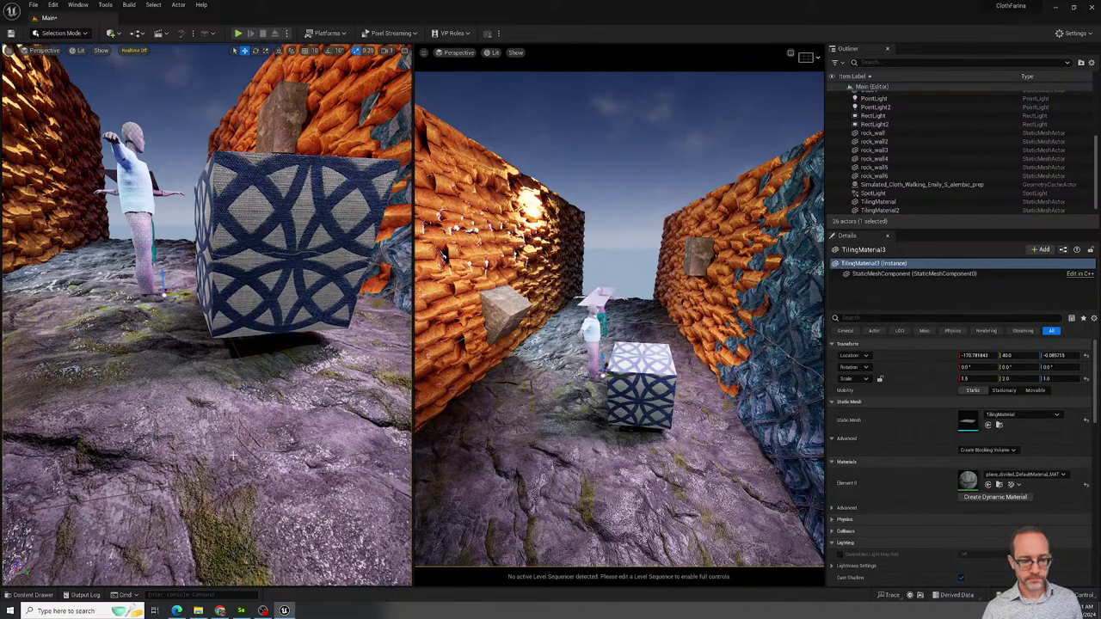
pyautogui.hotkey('ctrl', 'space')
pyautogui.click(198, 610)
pyautogui.moveTo(482, 227); pyautogui.dragTo(339, 457)
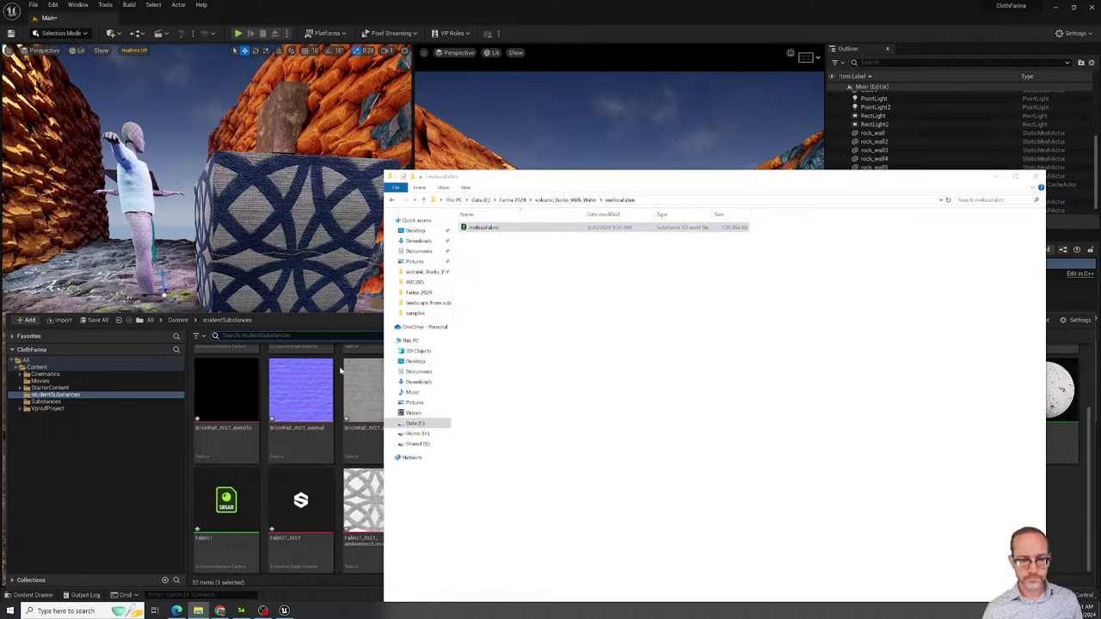
pyautogui.moveTo(550, 181); pyautogui.dragTo(840, 192)
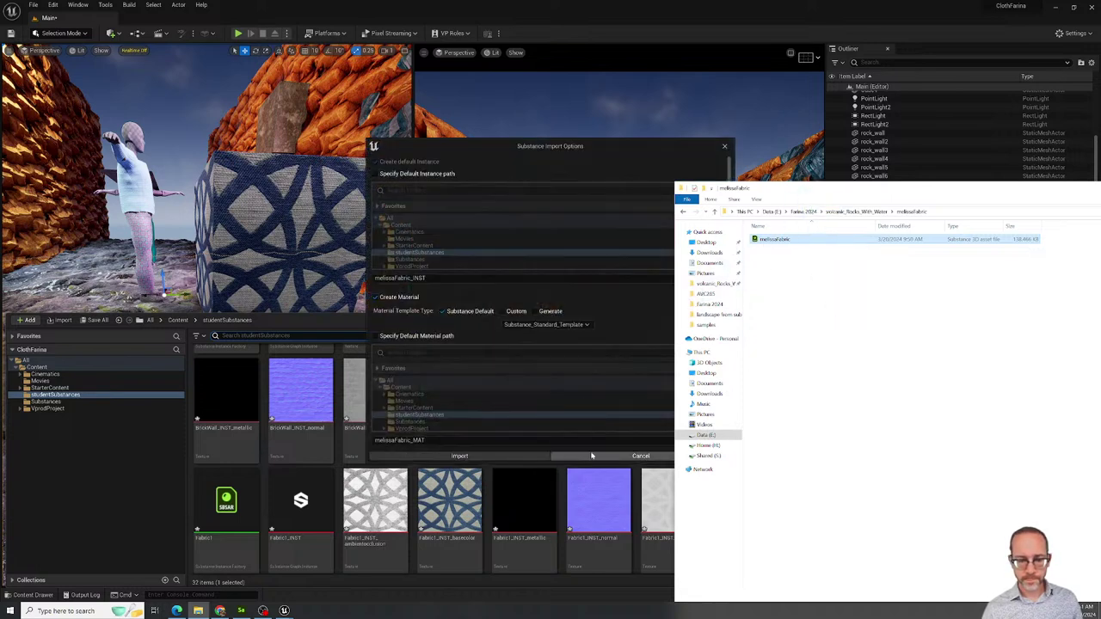
pyautogui.click(569, 159)
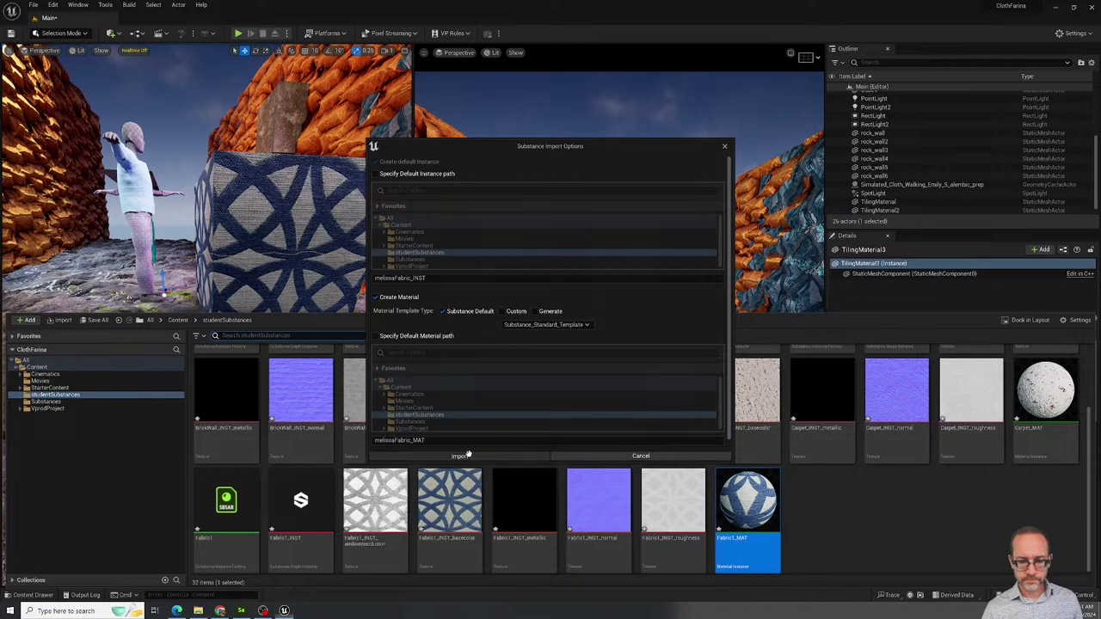
pyautogui.click(459, 456)
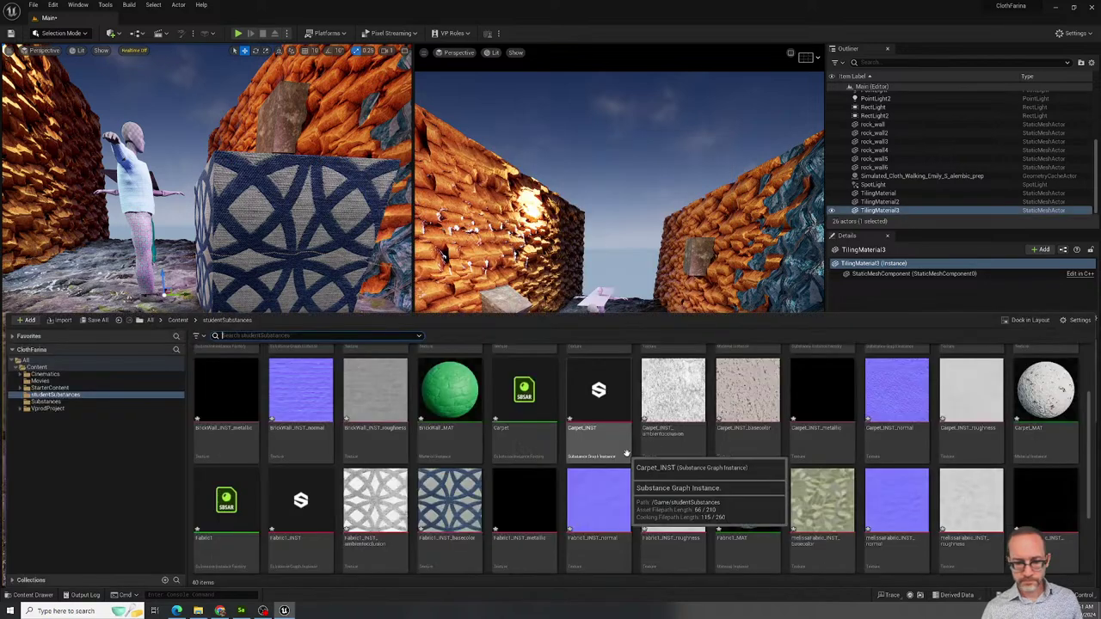
# Apply the newly imported leaf-pattern fabric material to the cube and view its front face.
pyautogui.scroll(2, 711, 537)
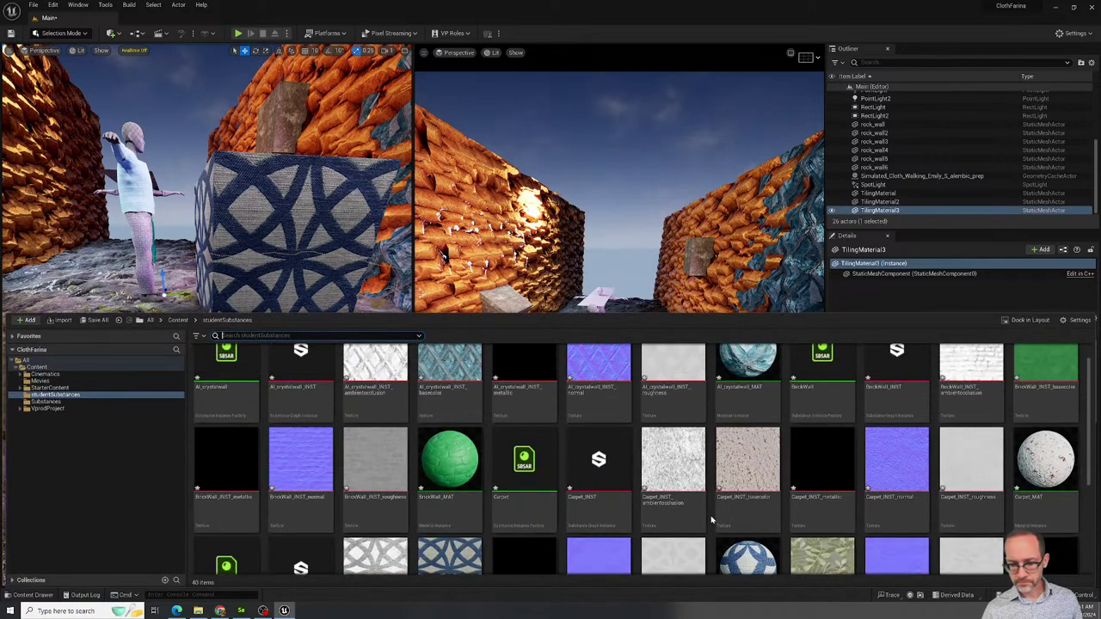
pyautogui.scroll(-2, 712, 524)
pyautogui.scroll(-2, 711, 520)
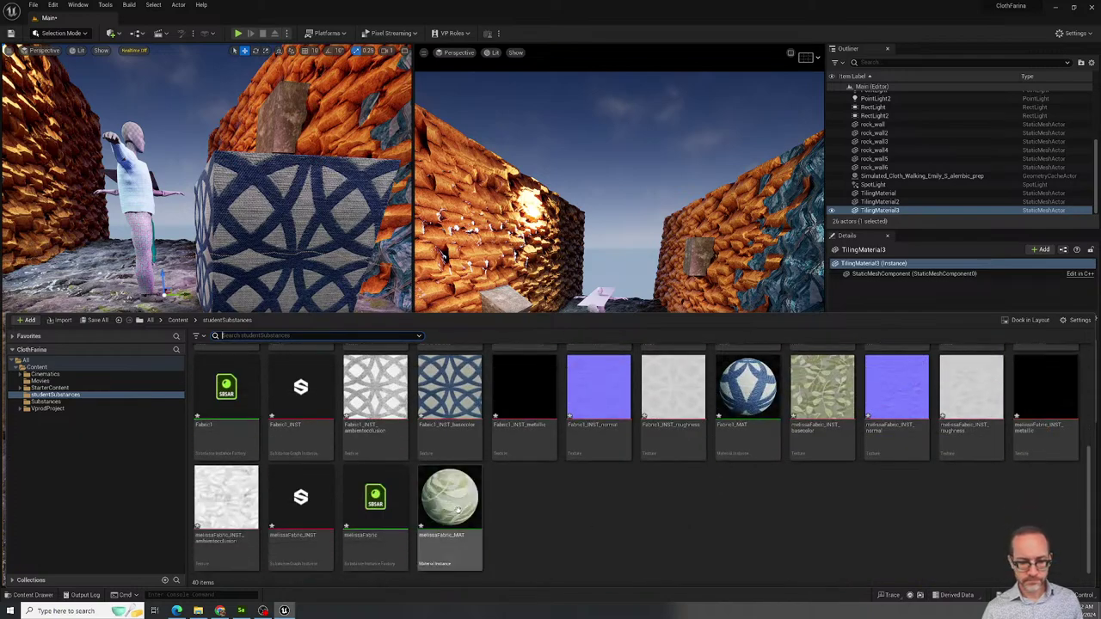
pyautogui.moveTo(443, 503); pyautogui.dragTo(273, 197)
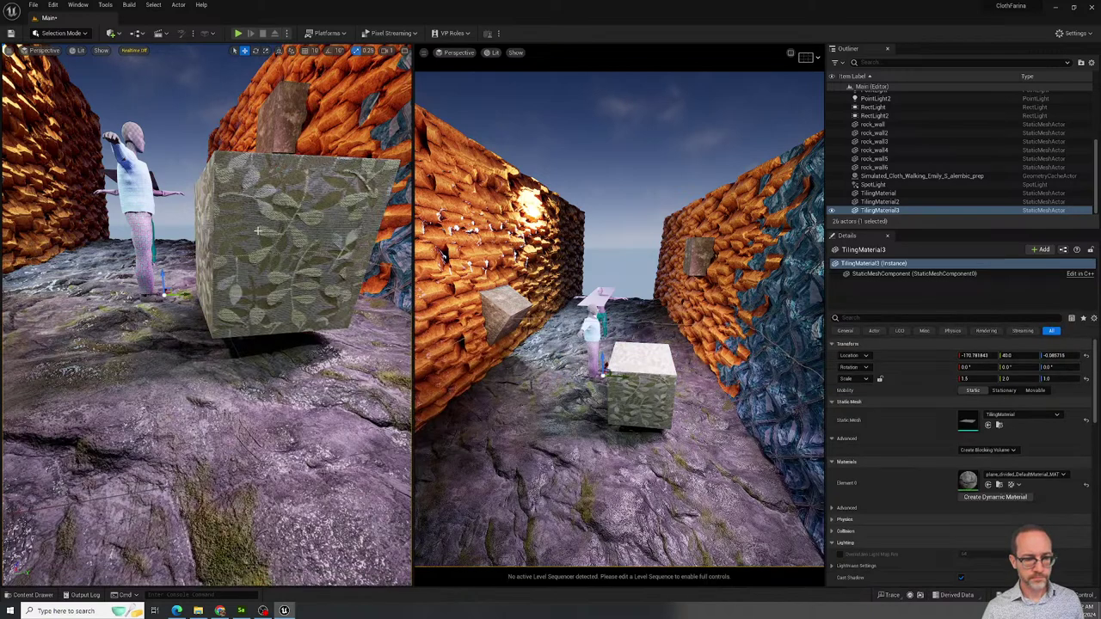
pyautogui.moveTo(222, 246); pyautogui.dragTo(221, 247, button='right')
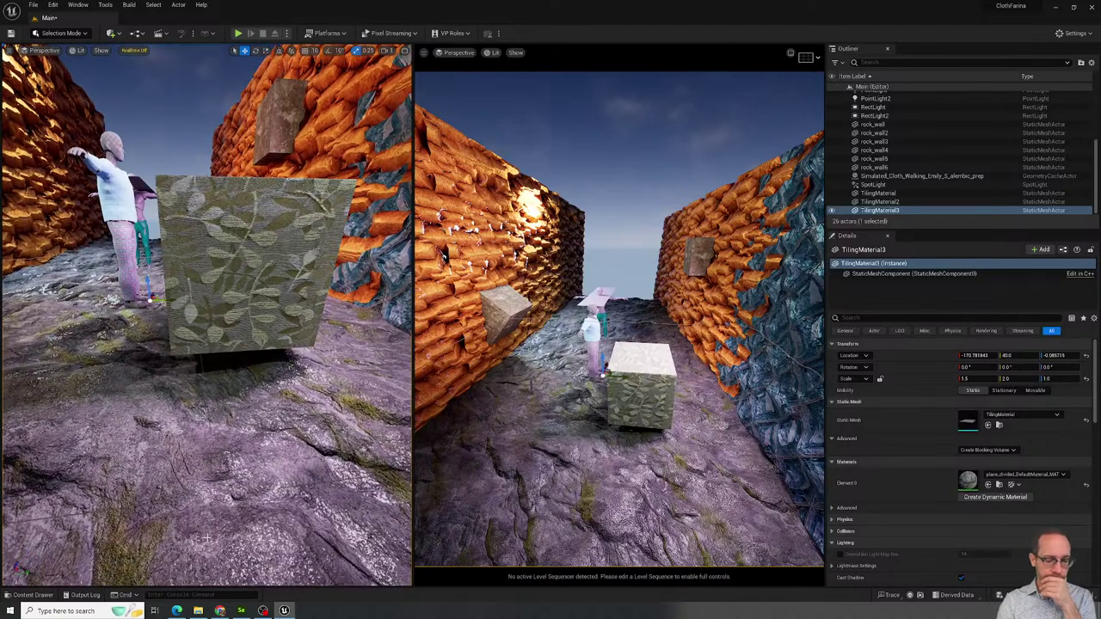
# Switch to File Explorer and open the student's inner Substance Sampler ZIP folder inside submissions (7) in Downloads.
pyautogui.click(198, 610)
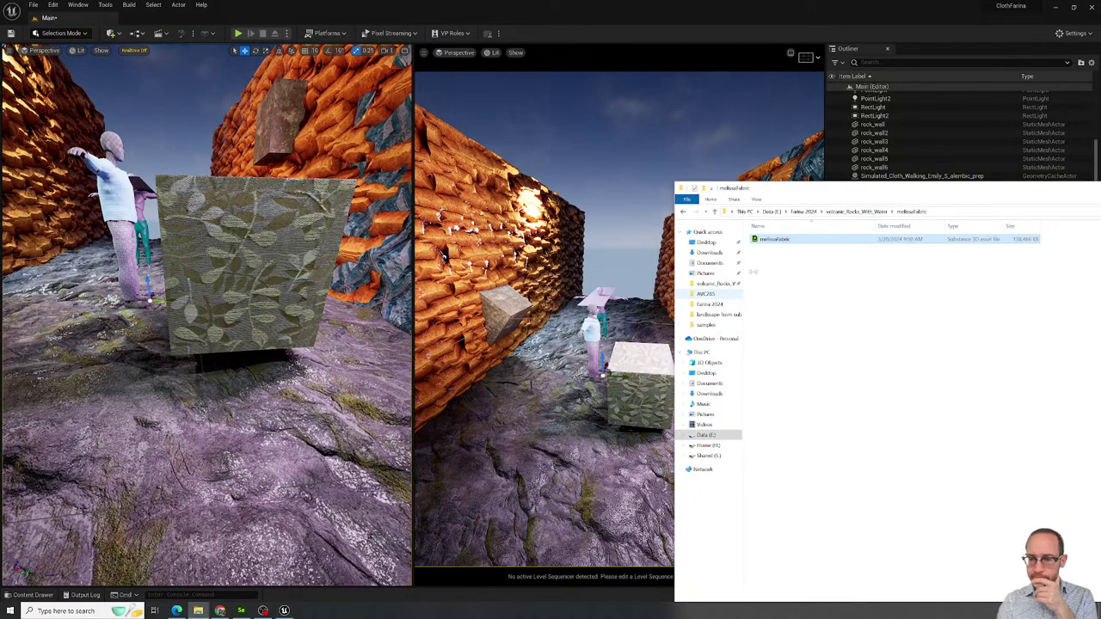
pyautogui.moveTo(860, 187); pyautogui.dragTo(498, 170)
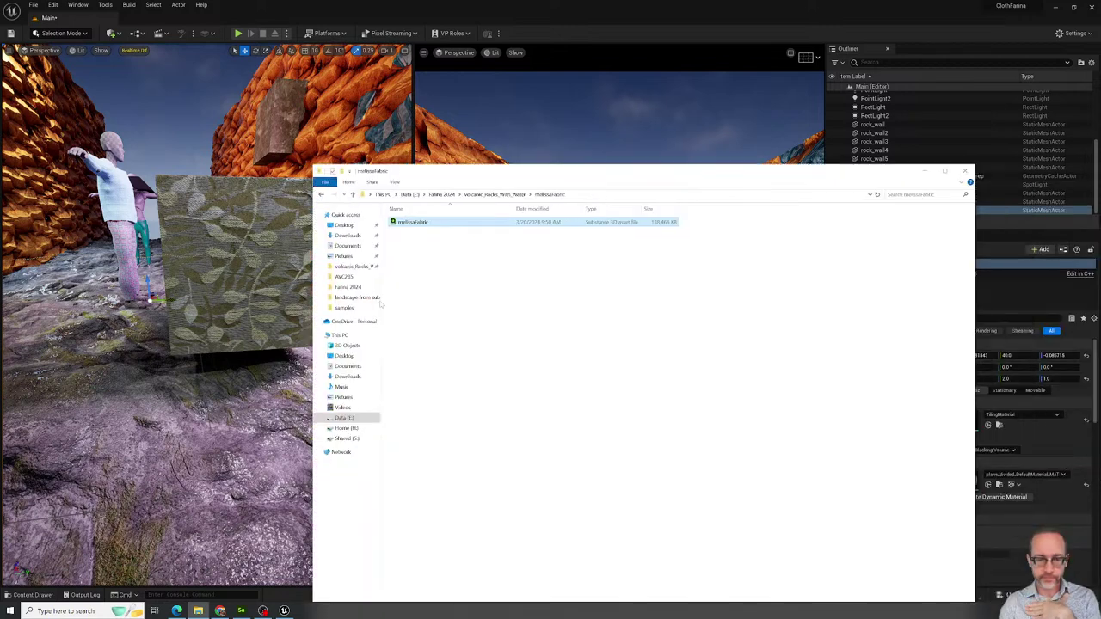
pyautogui.click(321, 195)
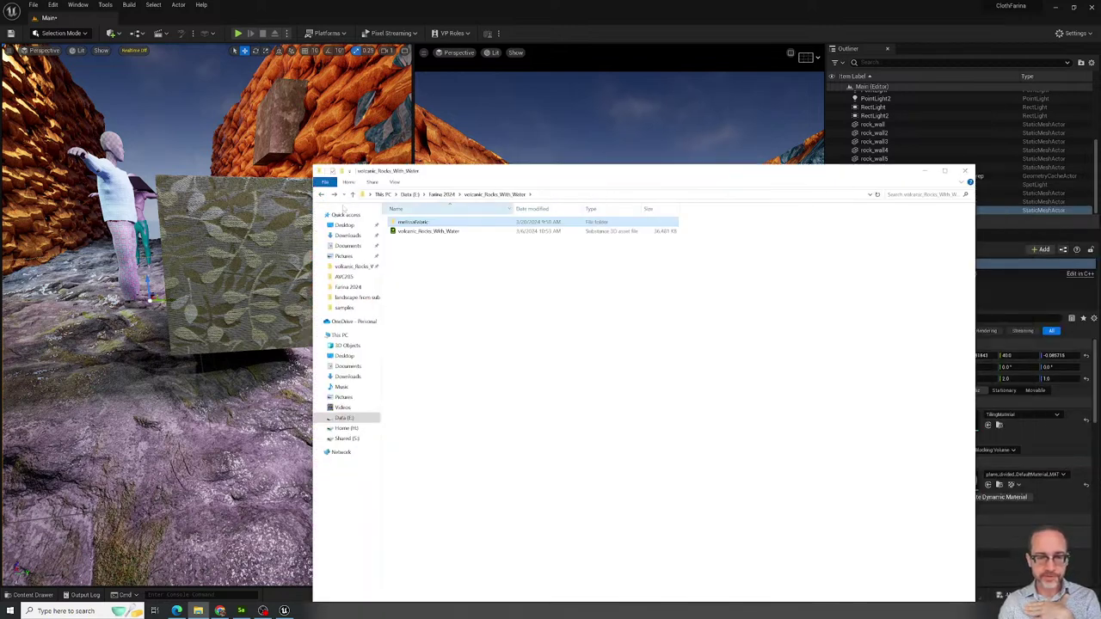
pyautogui.click(322, 195)
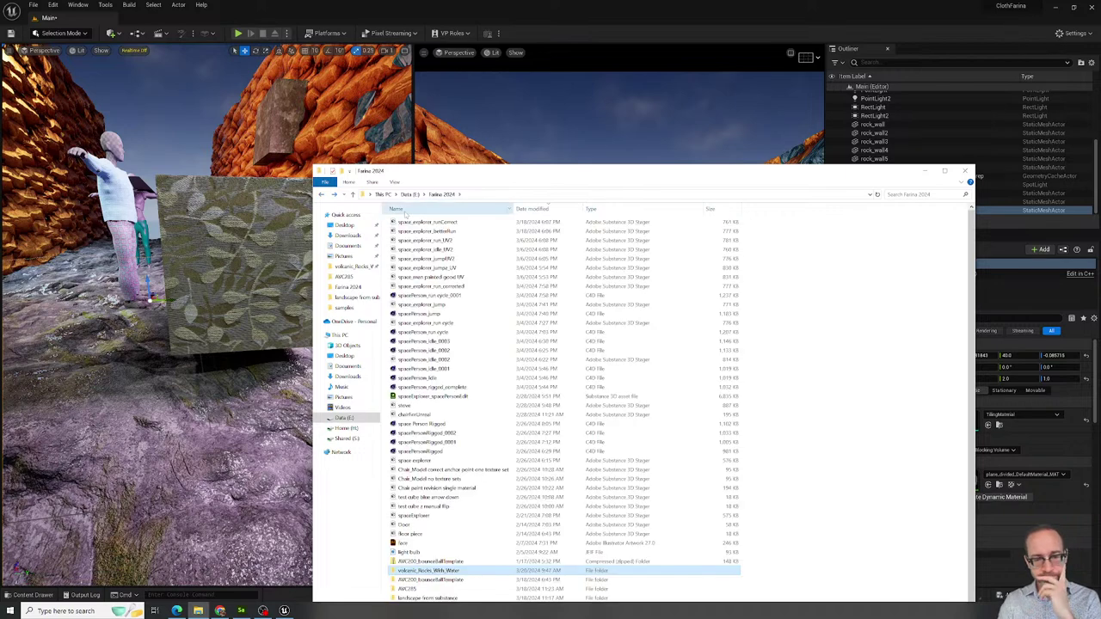
pyautogui.click(348, 236)
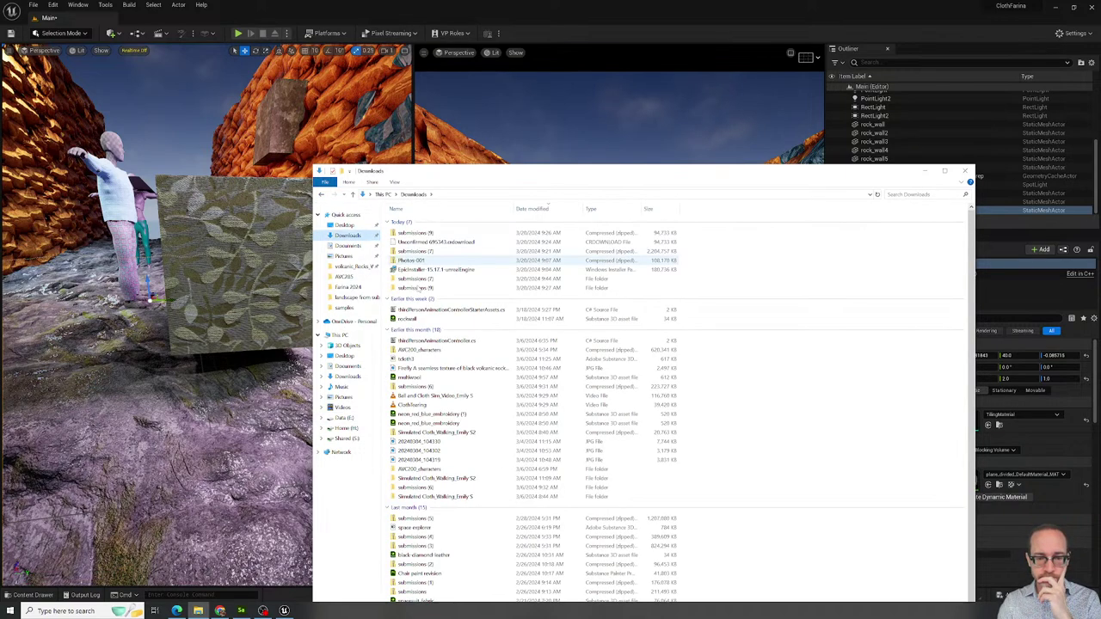
pyautogui.doubleClick(419, 287)
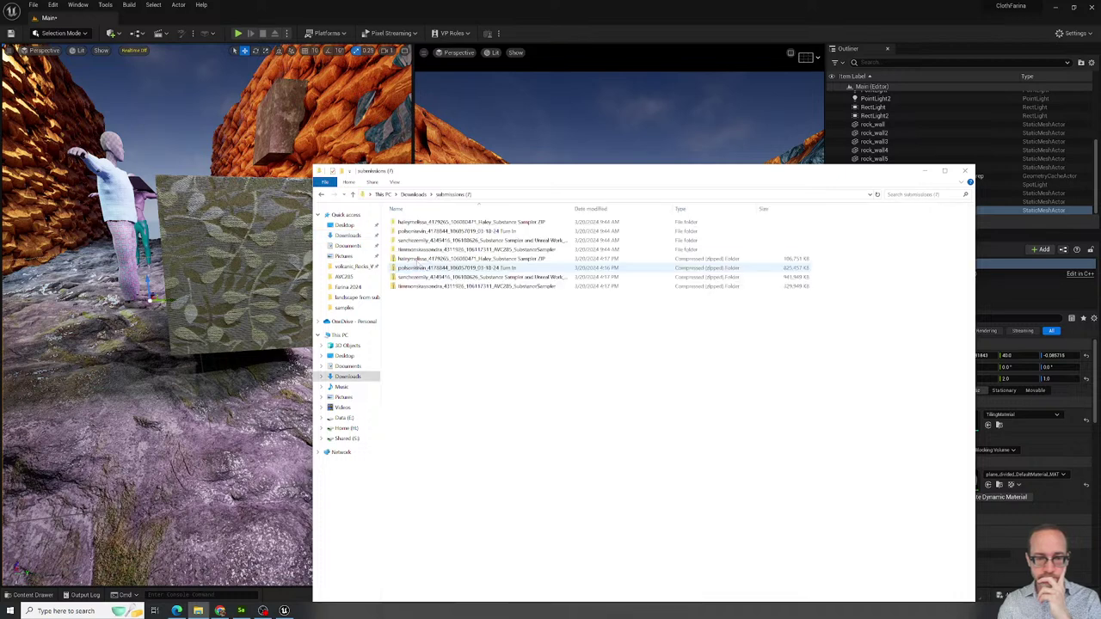
pyautogui.doubleClick(419, 224)
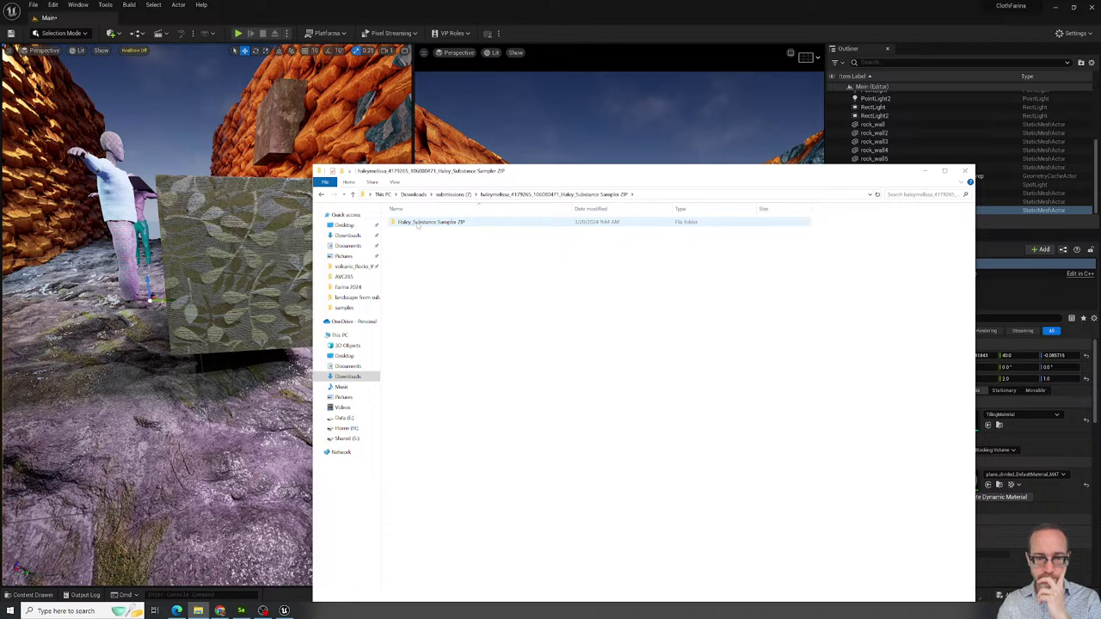
pyautogui.doubleClick(422, 221)
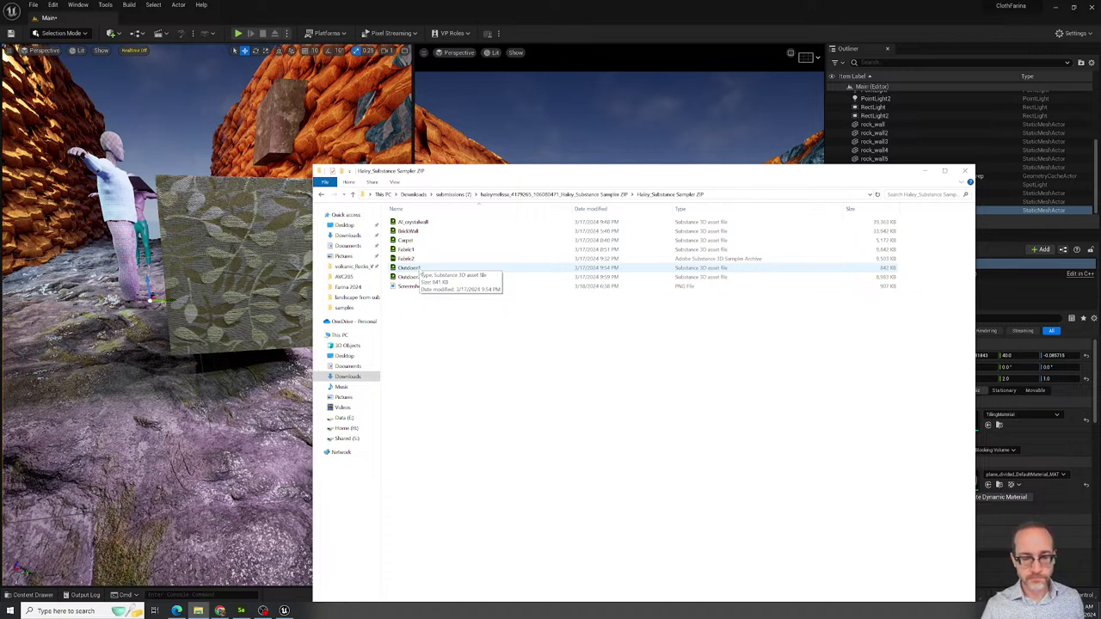
# Reopen the Substance Sampler ZIP folder, view the student's screenshot PNG, and close the image.
pyautogui.click(413, 268)
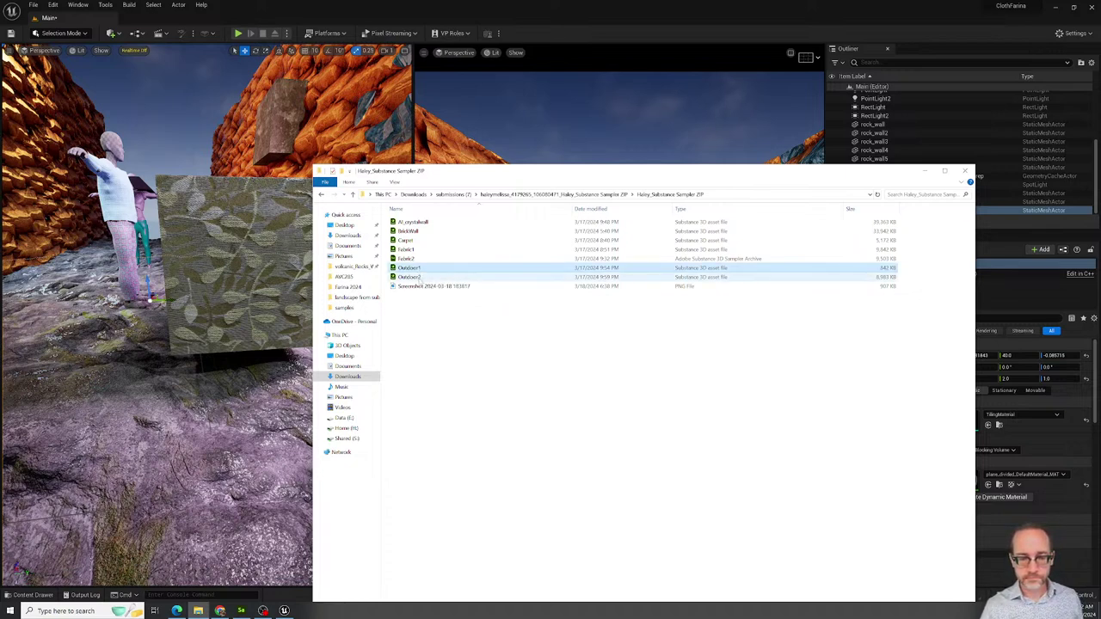
pyautogui.keyDown('shift'); pyautogui.click(410, 277); pyautogui.keyUp('shift')
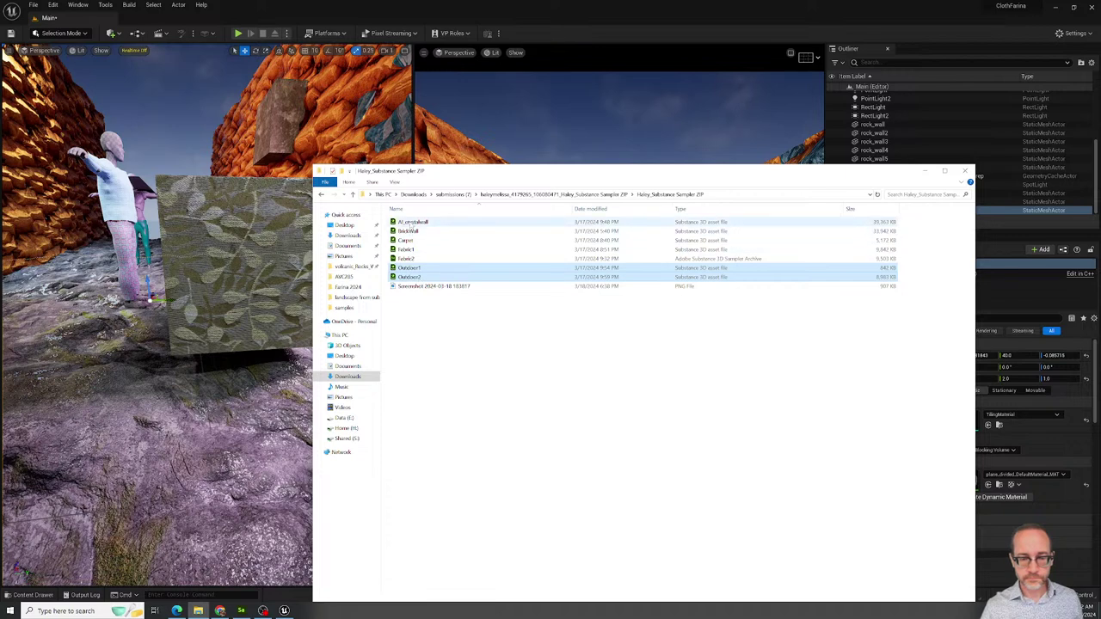
pyautogui.click(321, 194)
pyautogui.click(422, 222)
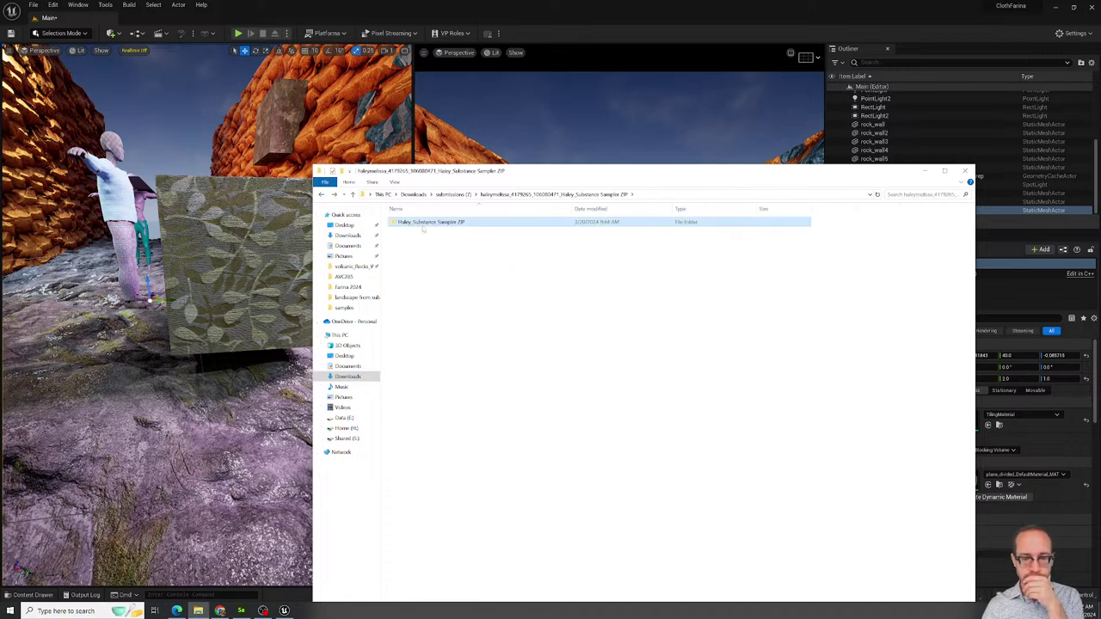
pyautogui.doubleClick(428, 223)
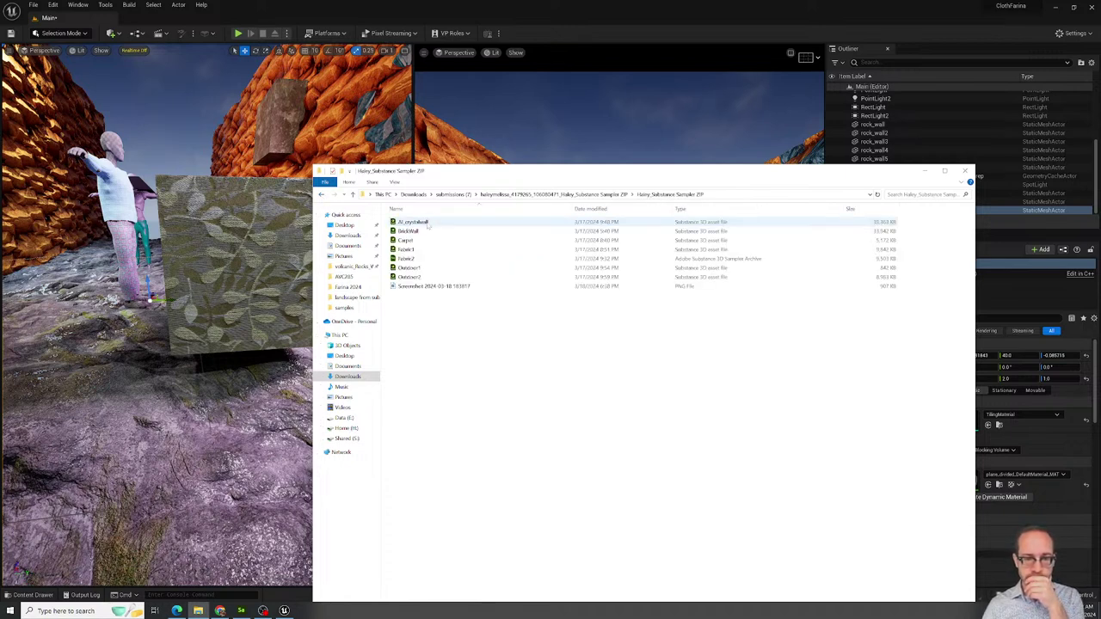
pyautogui.doubleClick(426, 286)
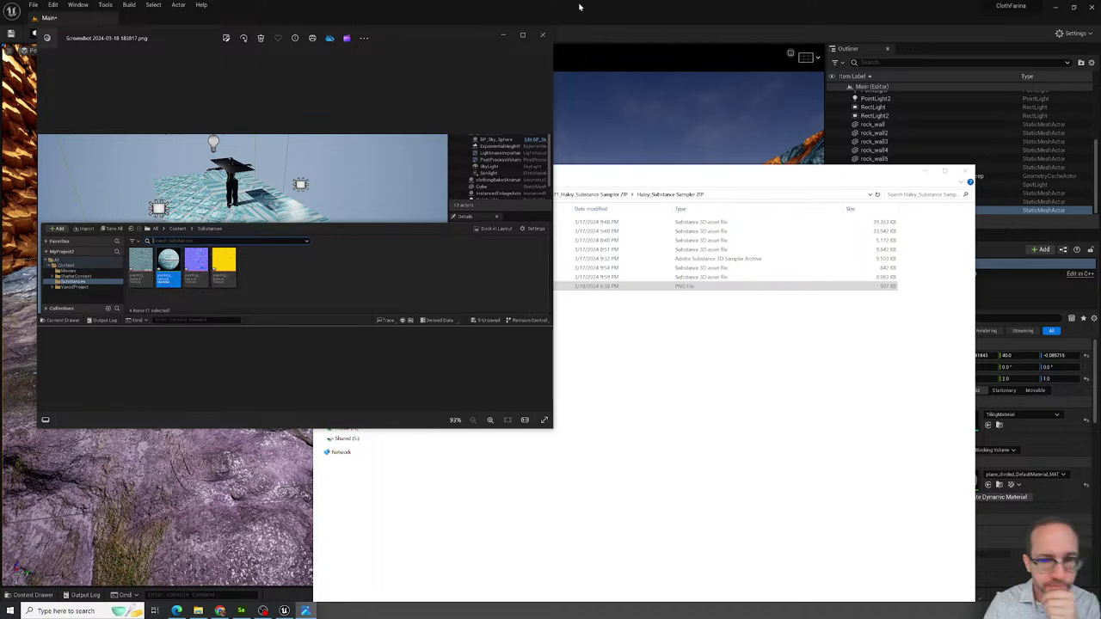
pyautogui.click(550, 37)
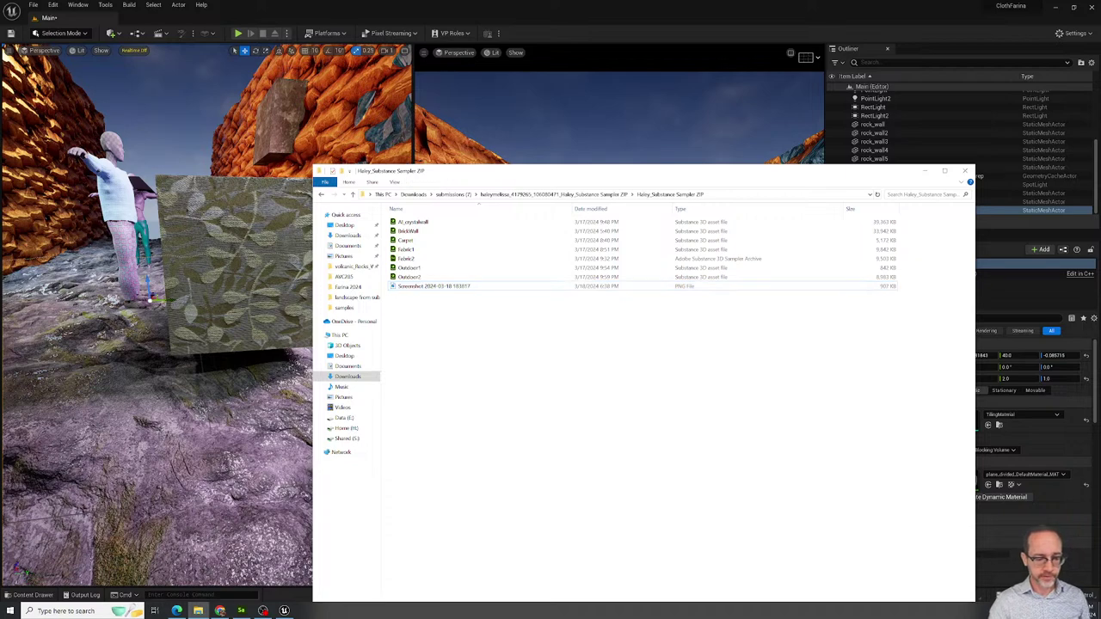
# Import the Outdoor1 and Outdoor2 Substance files into the Unreal project's studentSubstances folder with the default import options.
pyautogui.click(284, 611)
pyautogui.hotkey('ctrl', 'space')
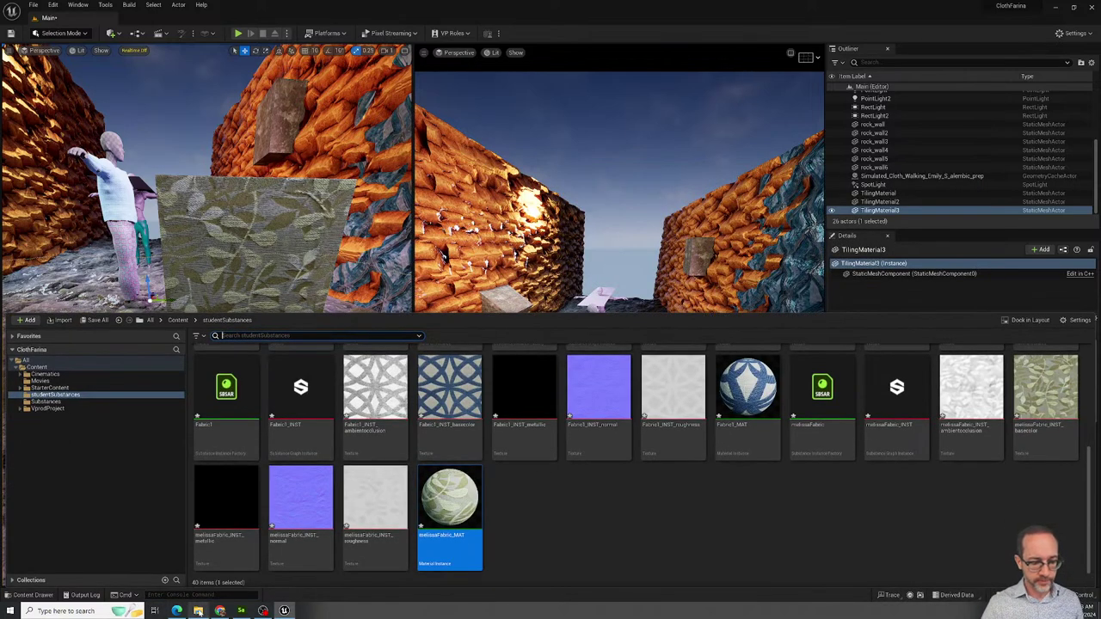
pyautogui.click(198, 610)
pyautogui.click(409, 268)
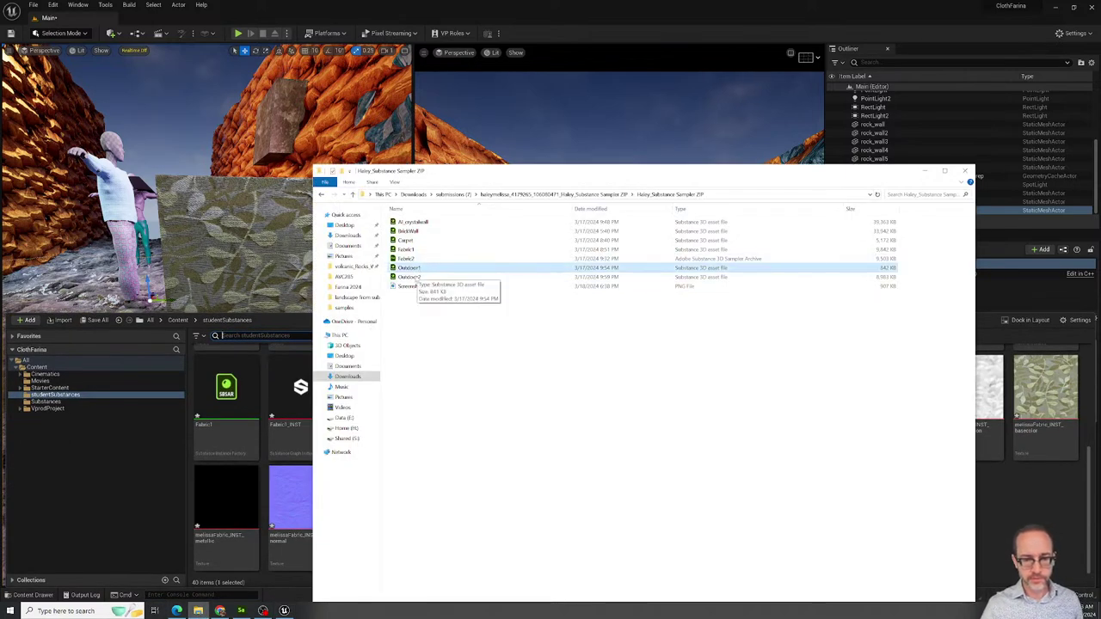
pyautogui.keyDown('shift'); pyautogui.click(409, 277); pyautogui.keyUp('shift')
pyautogui.moveTo(434, 171); pyautogui.dragTo(701, 176)
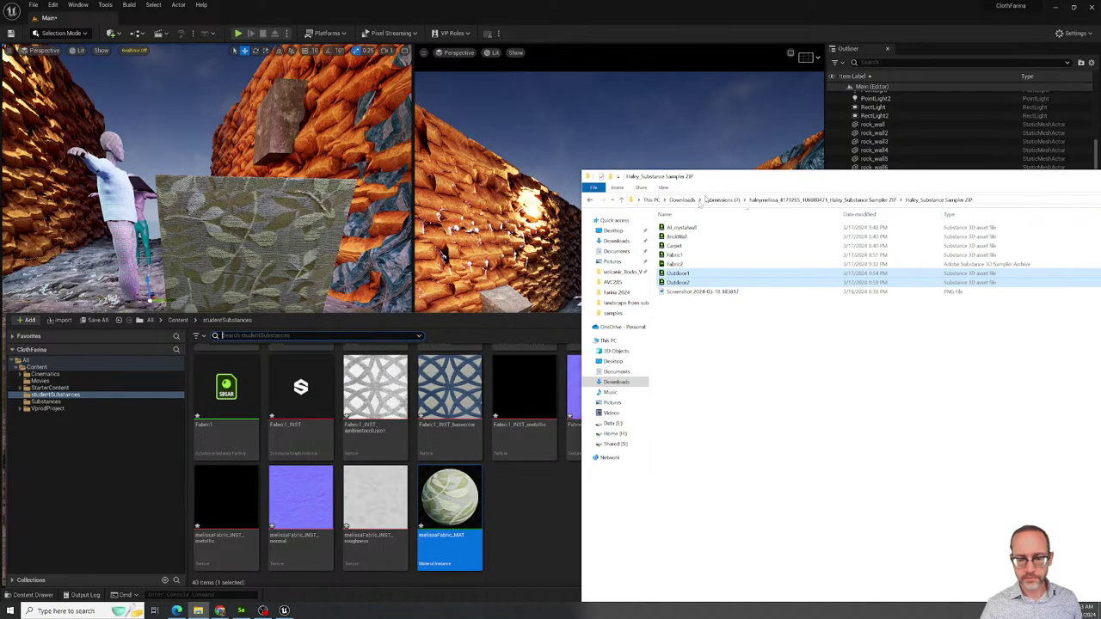
pyautogui.moveTo(507, 511); pyautogui.dragTo(511, 527)
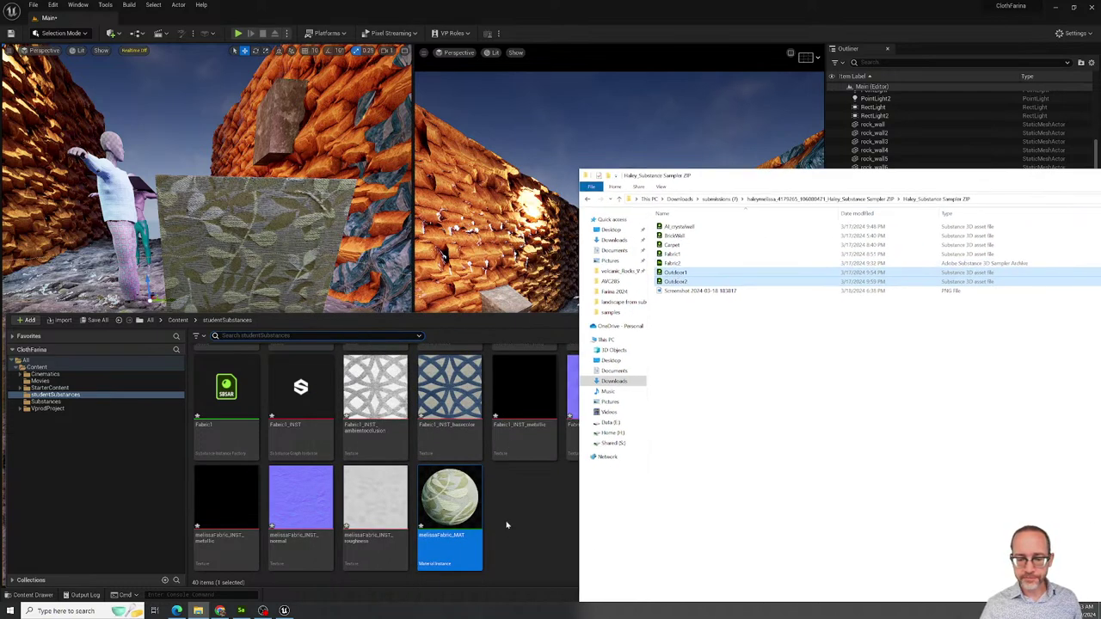
pyautogui.click(523, 433)
pyautogui.click(512, 454)
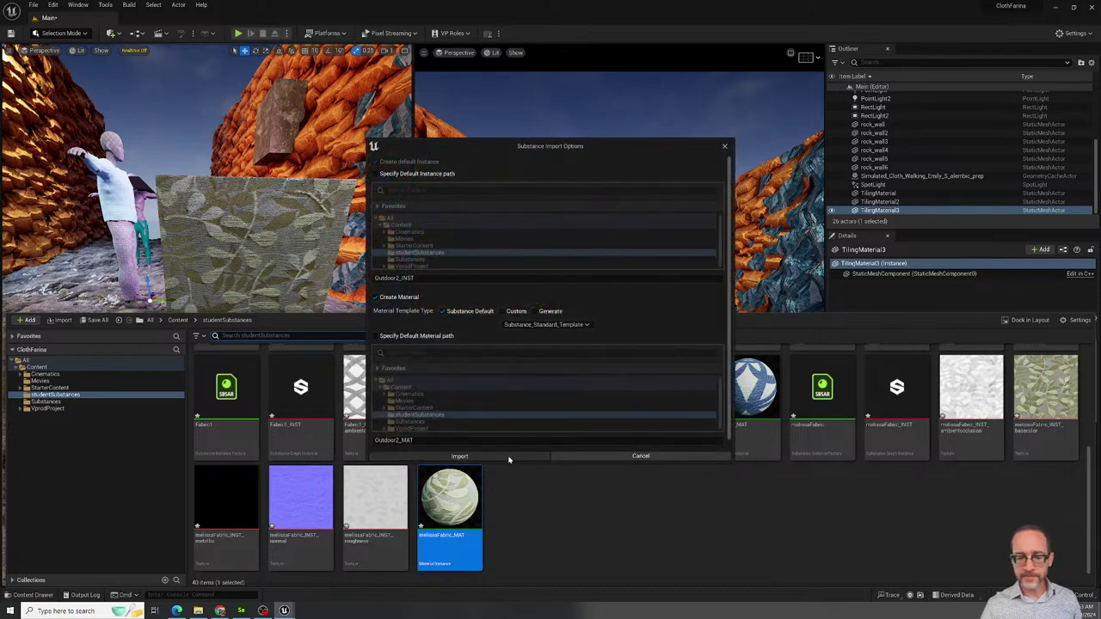
pyautogui.click(507, 454)
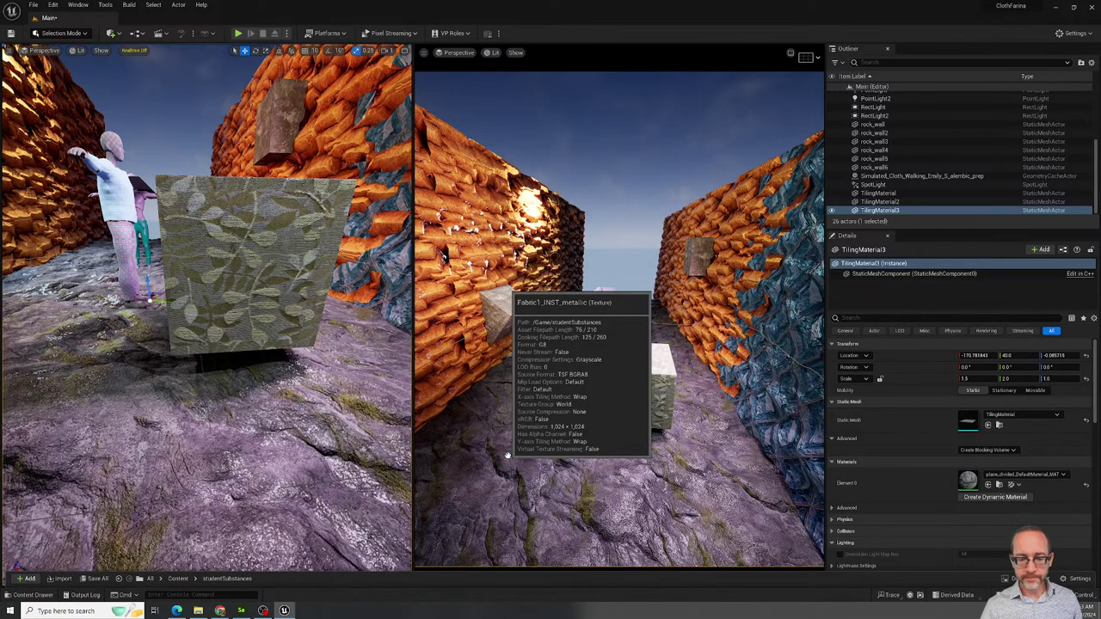
pyautogui.click(512, 451)
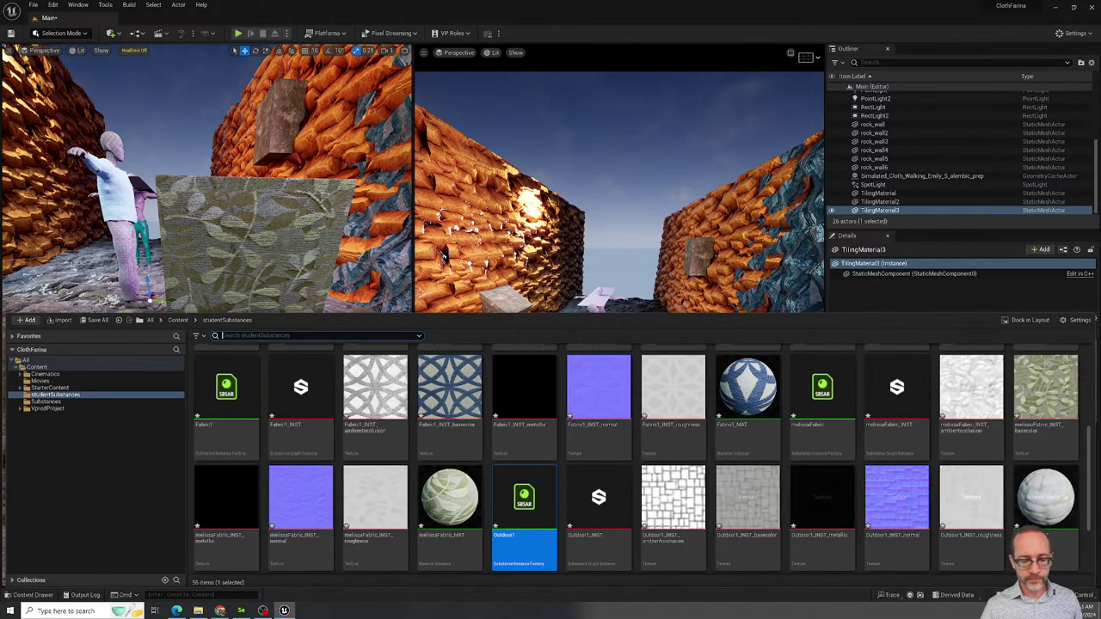
# Replace the cube's leaf-pattern fabric with Outdoor2_MAT from the studentSubstances folder.
pyautogui.scroll(-2, 879, 513)
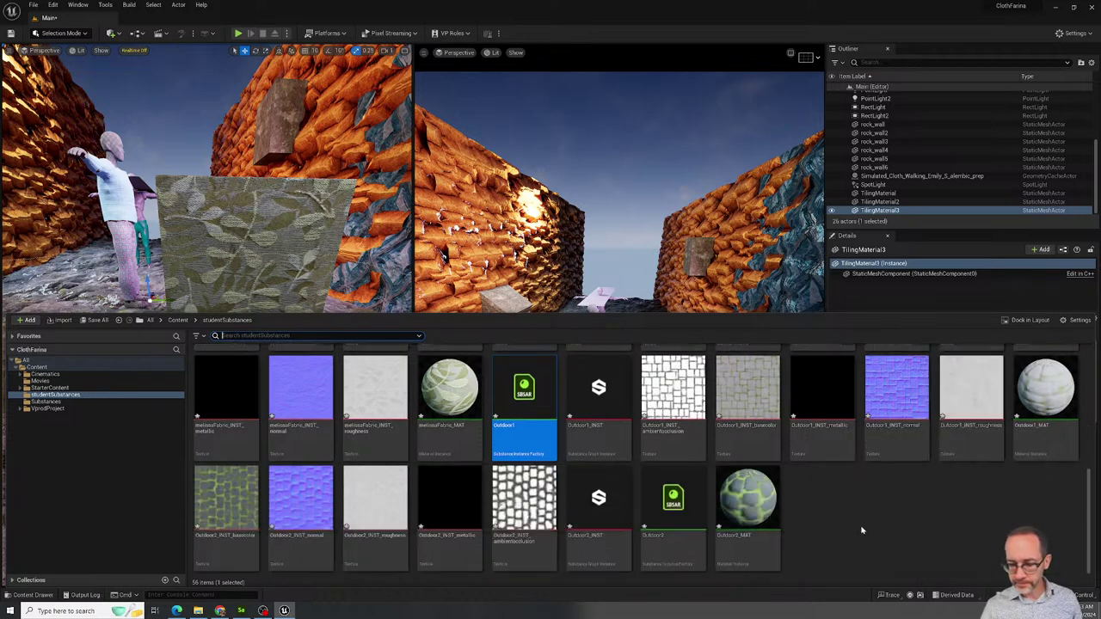
pyautogui.click(859, 523)
pyautogui.click(747, 498)
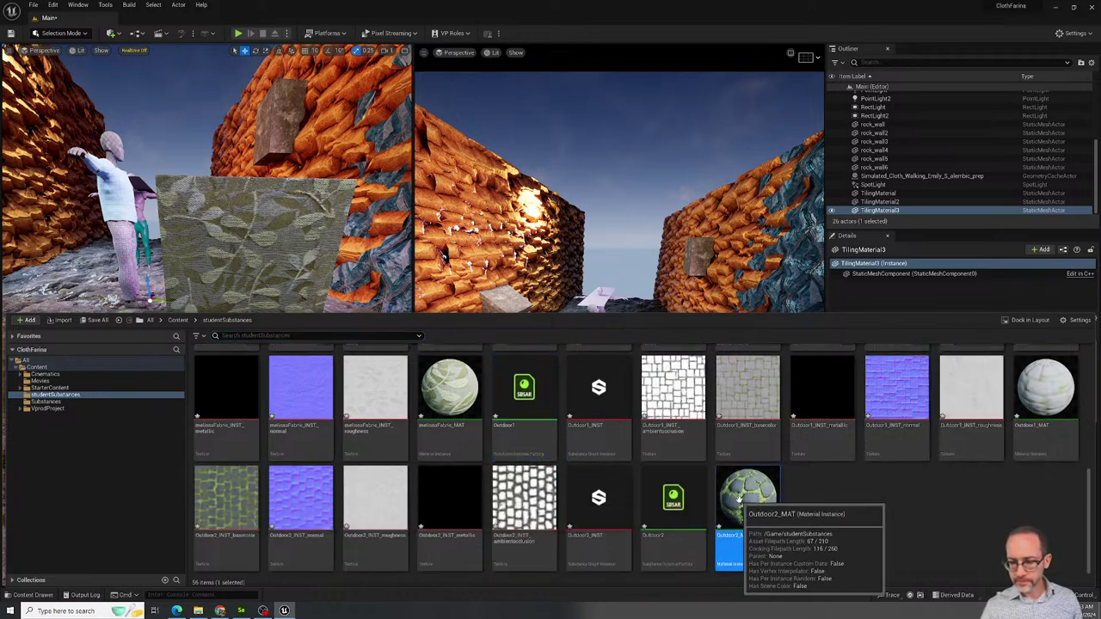
pyautogui.moveTo(748, 499); pyautogui.dragTo(265, 244)
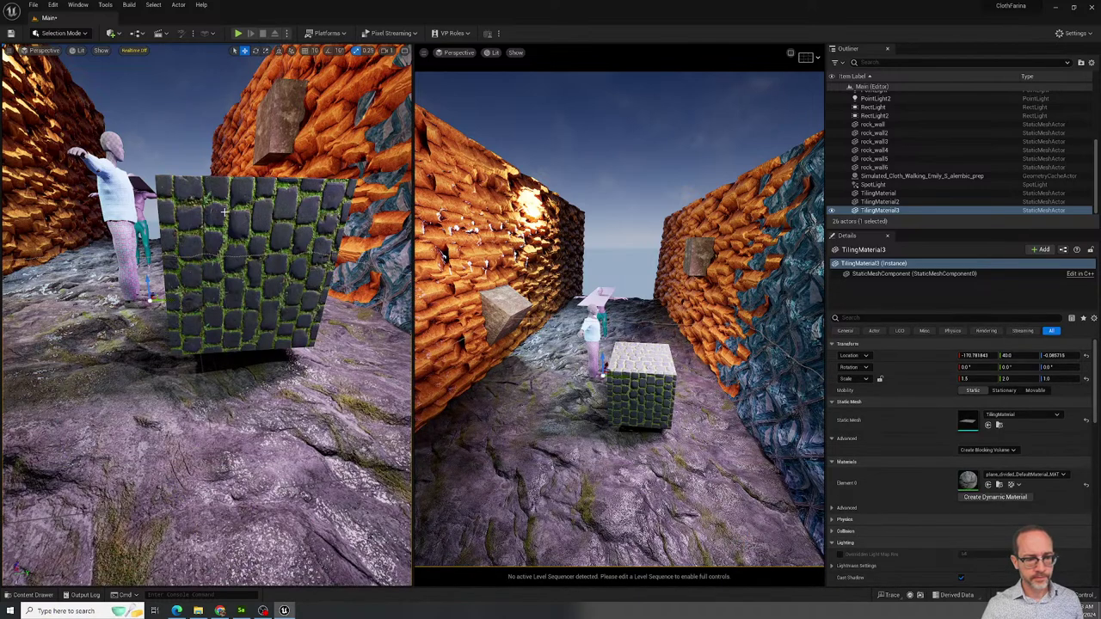
# Inspect the Outdoor2 stone-and-moss material on the cube, and replace it with Outdoor1_MAT from the studentSubstances folder.
pyautogui.scroll(5, 221, 225)
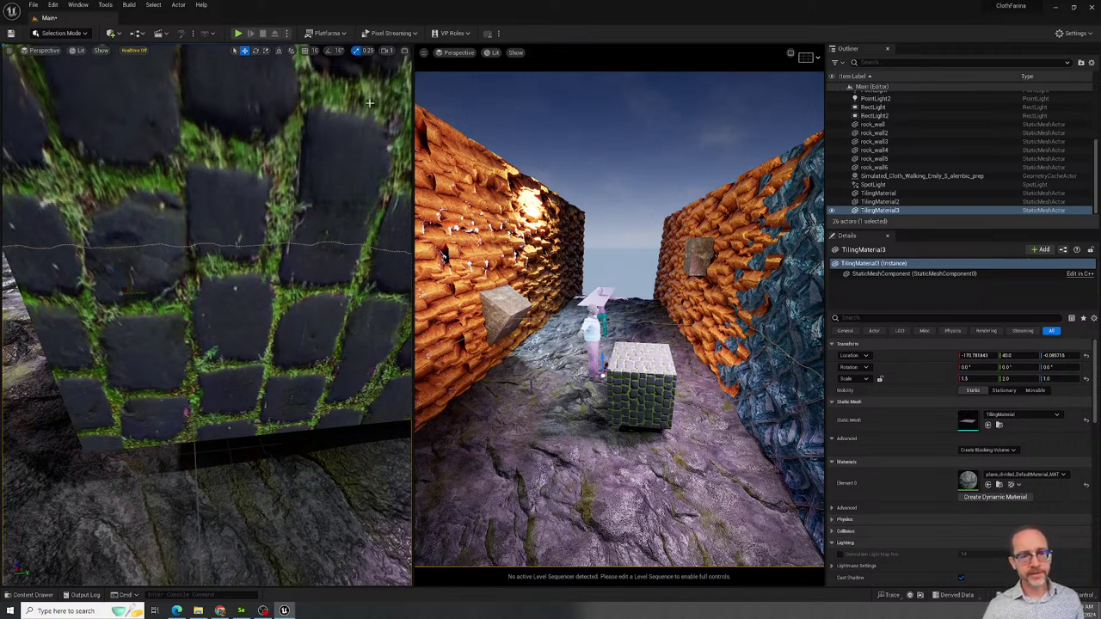
pyautogui.moveTo(230, 328); pyautogui.dragTo(235, 308, button='right')
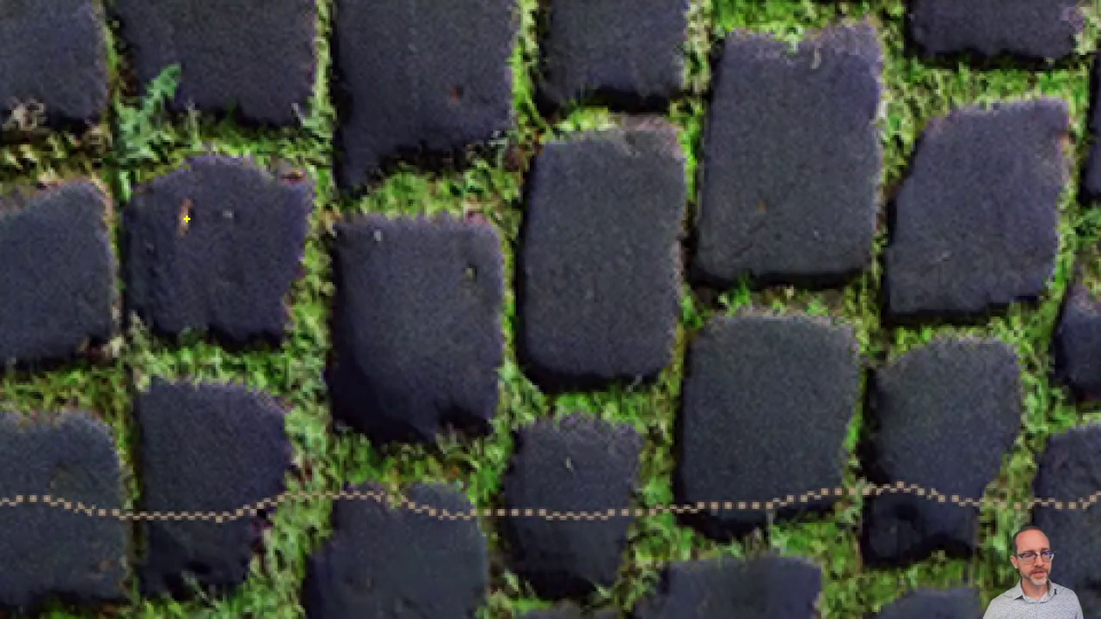
pyautogui.moveTo(125, 148); pyautogui.dragTo(701, 148)
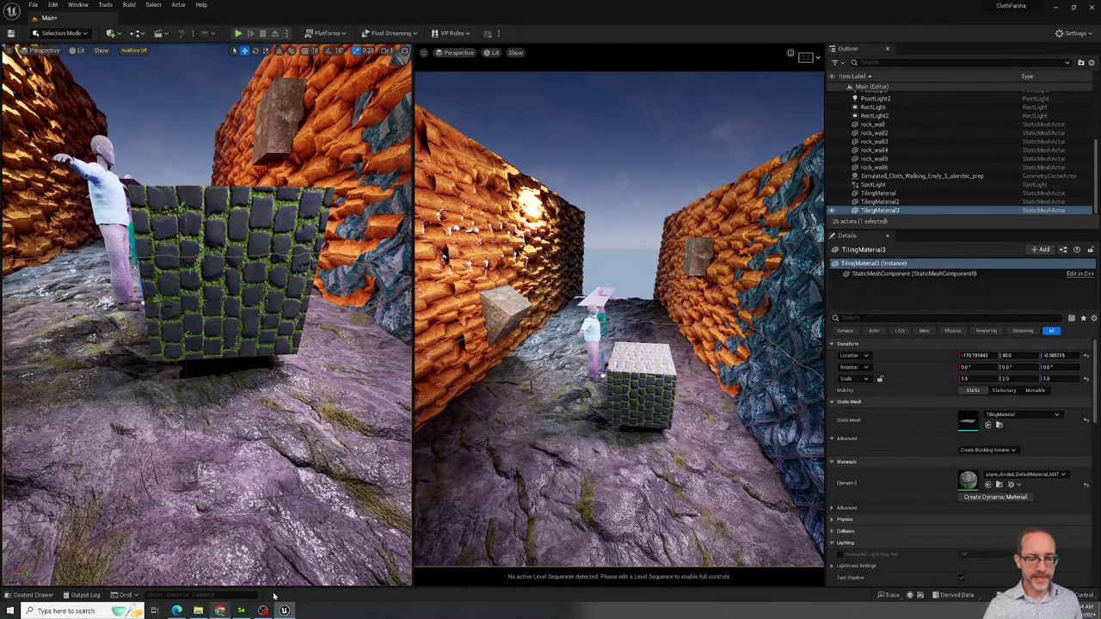
pyautogui.hotkey('ctrl', 'space')
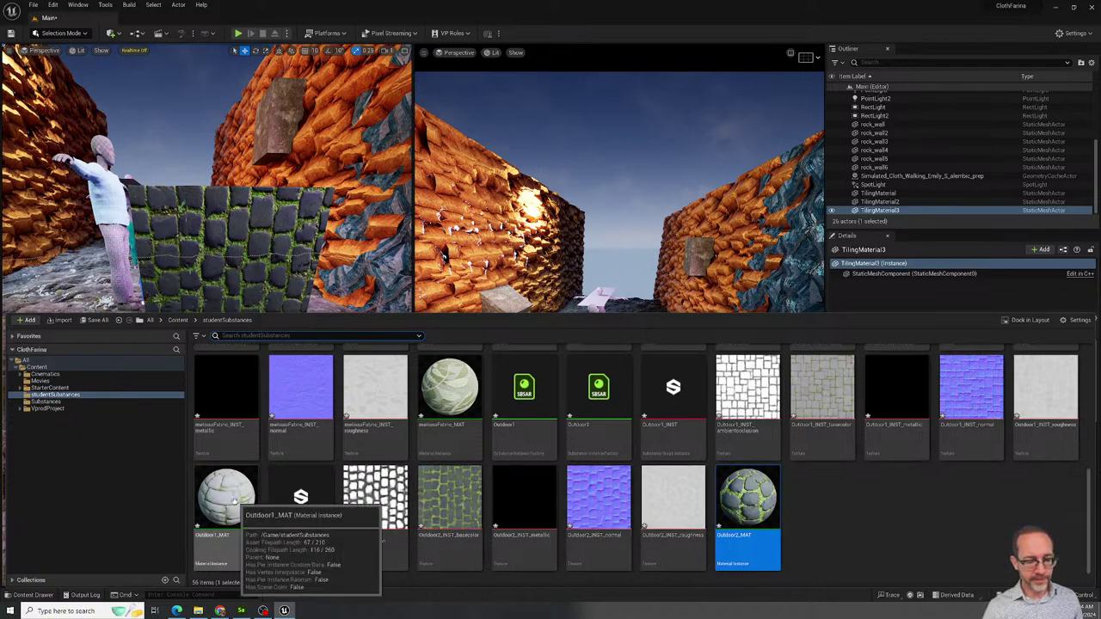
pyautogui.moveTo(204, 507); pyautogui.dragTo(234, 255)
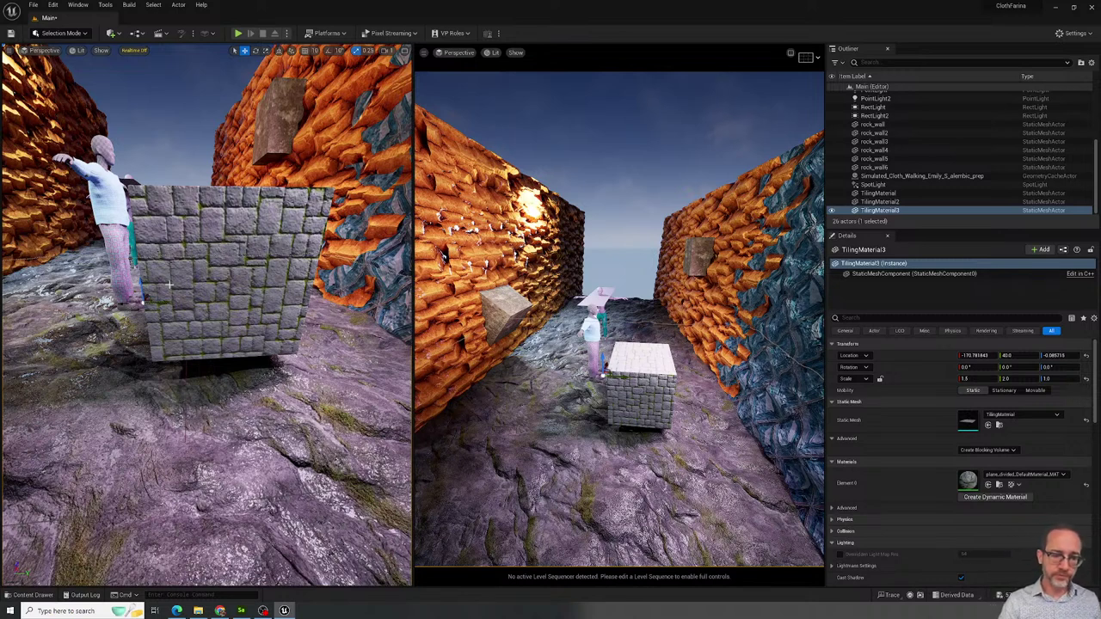
# Examine the Outdoor1 stone material on the cube up close, from a distance and from different angles.
pyautogui.scroll(5, 146, 282)
pyautogui.scroll(-5, 146, 282)
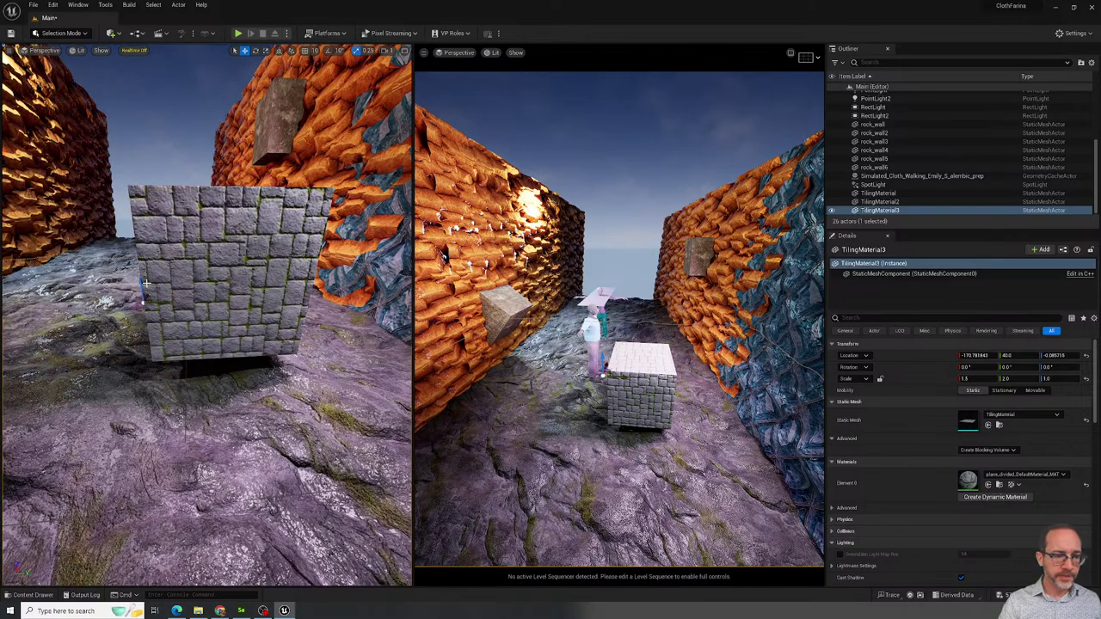
pyautogui.moveTo(146, 282); pyautogui.dragTo(163, 258, button='right')
pyautogui.scroll(4, 152, 258)
pyautogui.scroll(-4, 152, 258)
pyautogui.scroll(6, 159, 266)
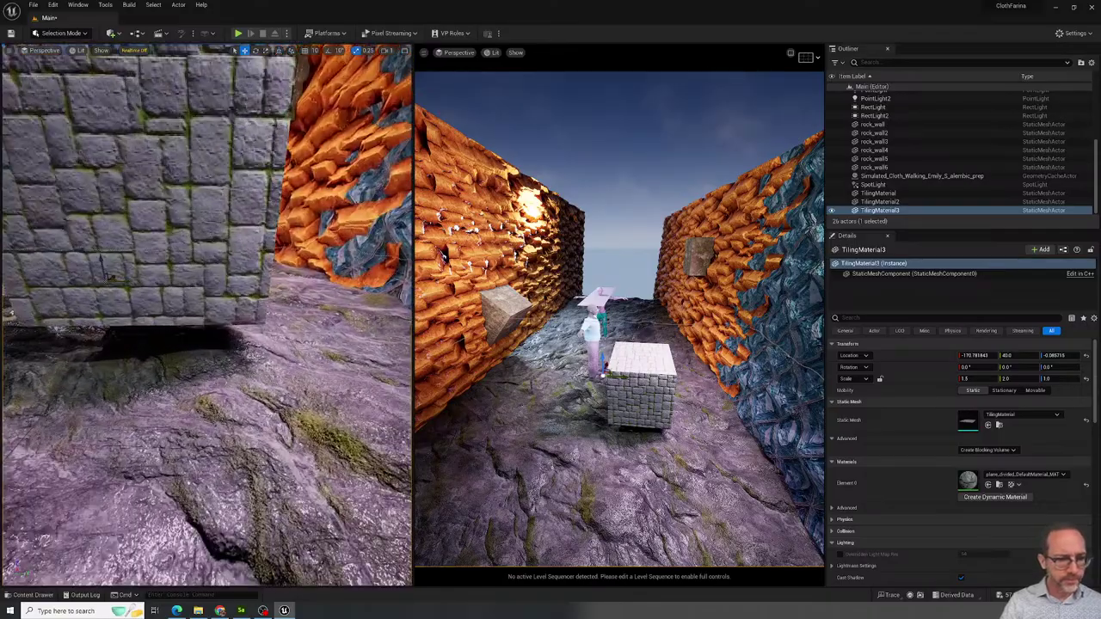
pyautogui.scroll(3, 163, 241)
pyautogui.scroll(-4, 163, 241)
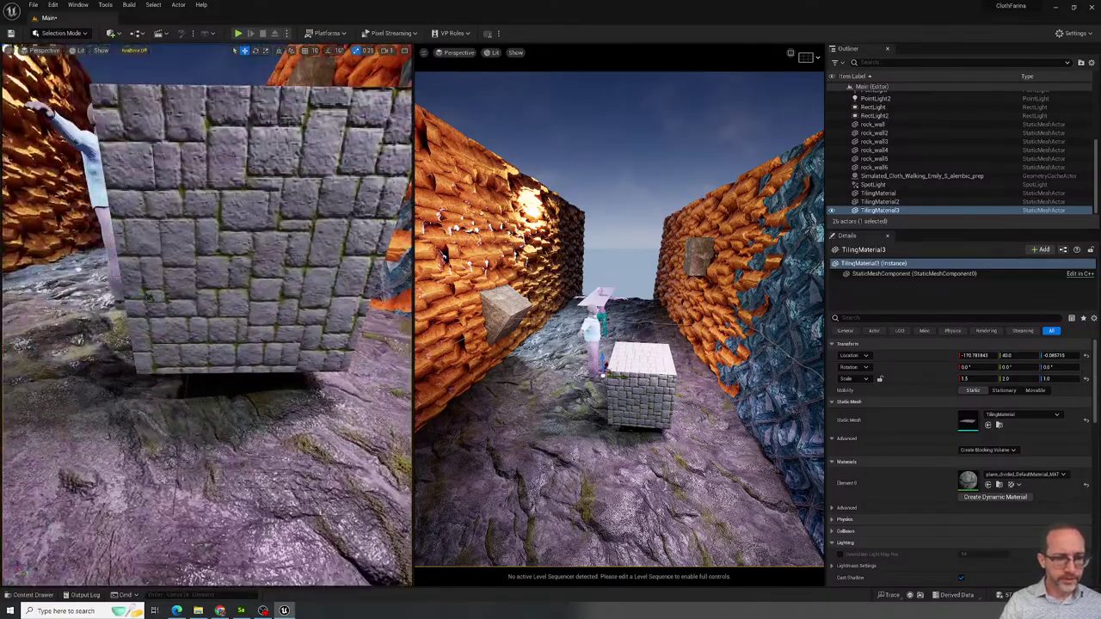
pyautogui.moveTo(164, 241); pyautogui.dragTo(155, 293, button='right')
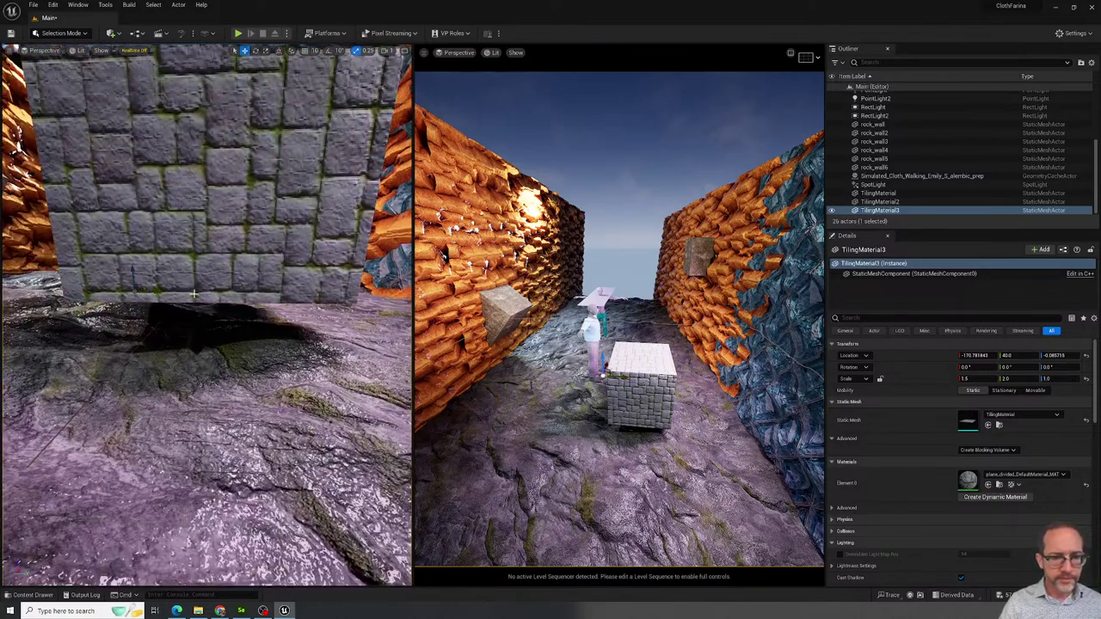
pyautogui.scroll(-5, 261, 173)
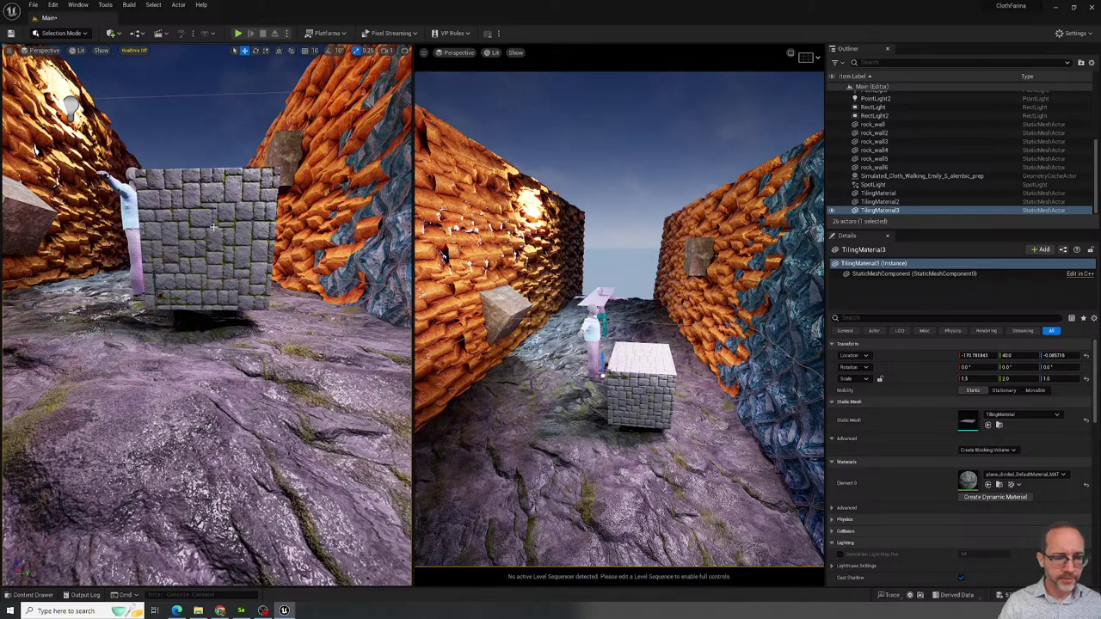
pyautogui.moveTo(214, 226); pyautogui.dragTo(196, 224, button='right')
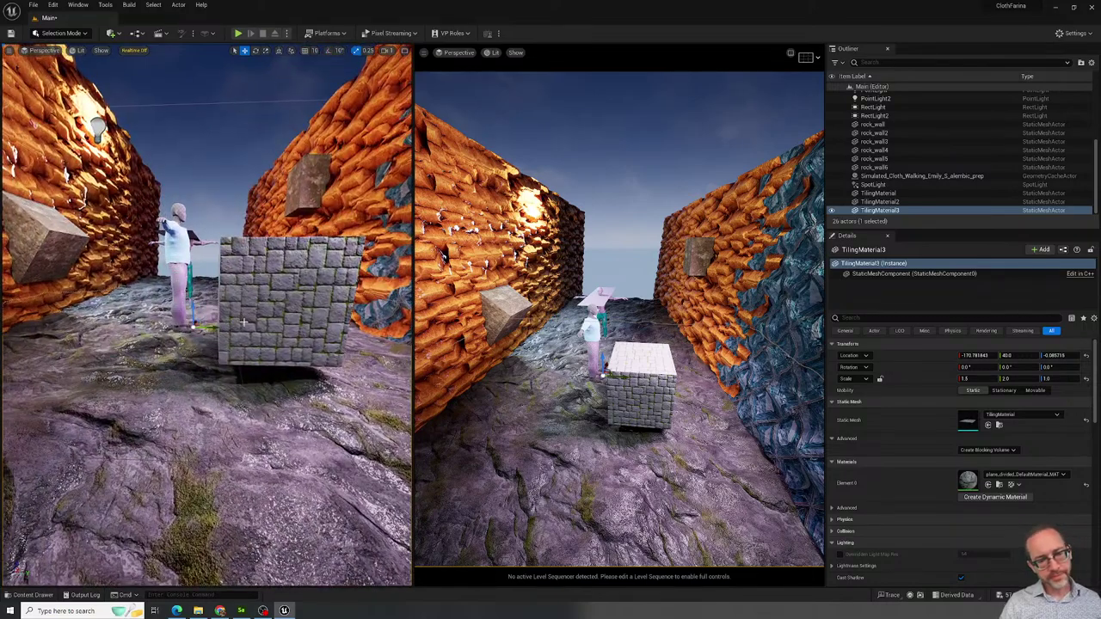
pyautogui.scroll(-4, 244, 322)
pyautogui.scroll(4, 244, 322)
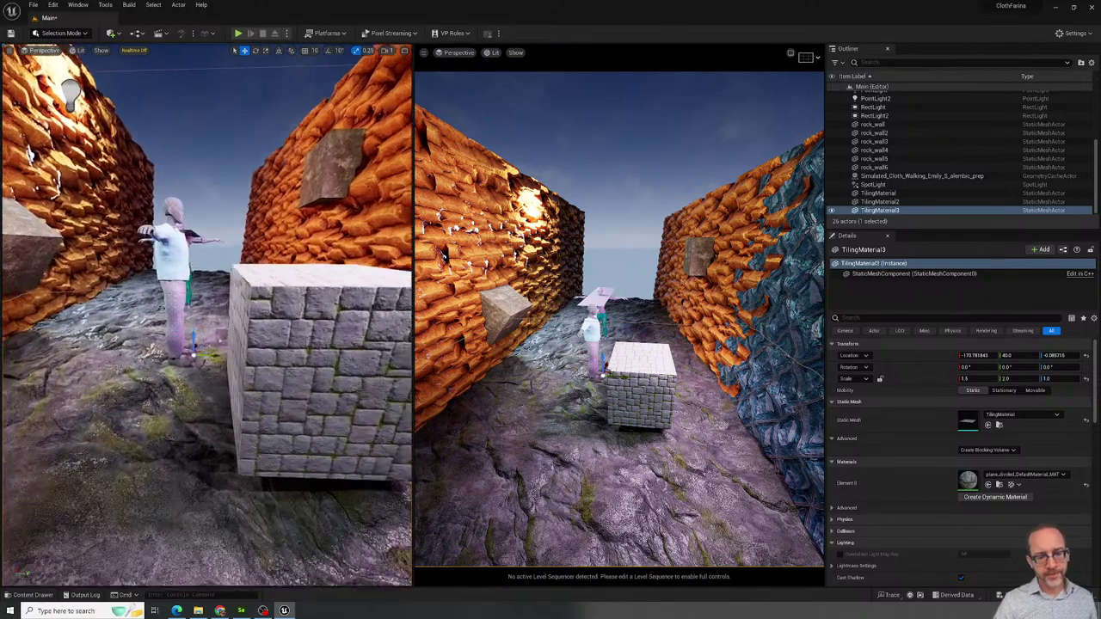
pyautogui.scroll(2, 244, 322)
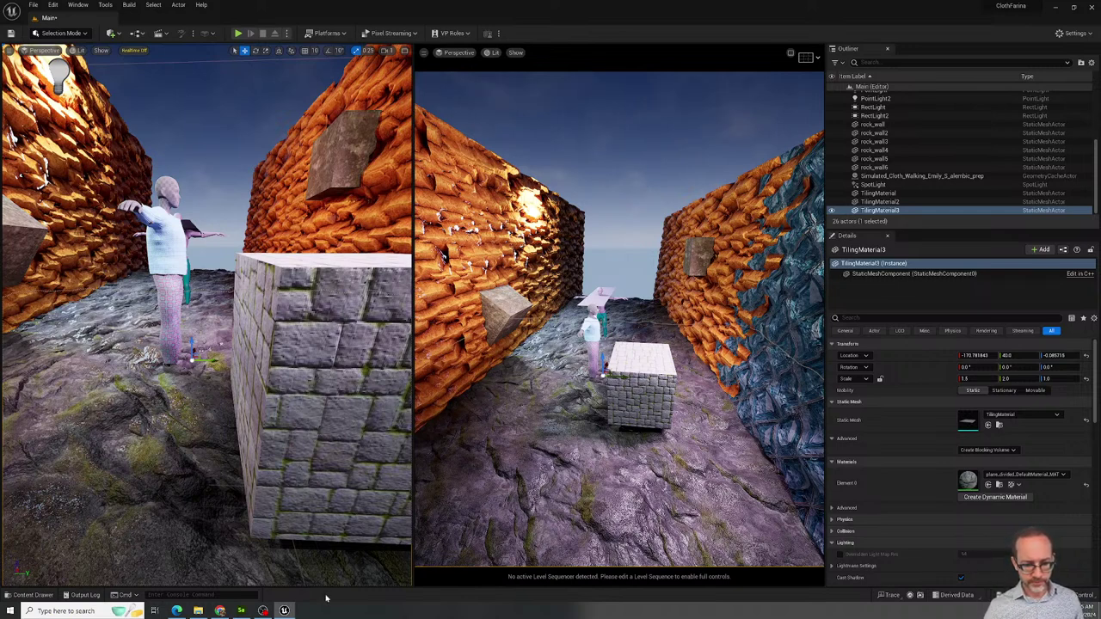
# Open the Outdoor1_INST Substance graph instance from the studentSubstances folder.
pyautogui.hotkey('ctrl', 'space')
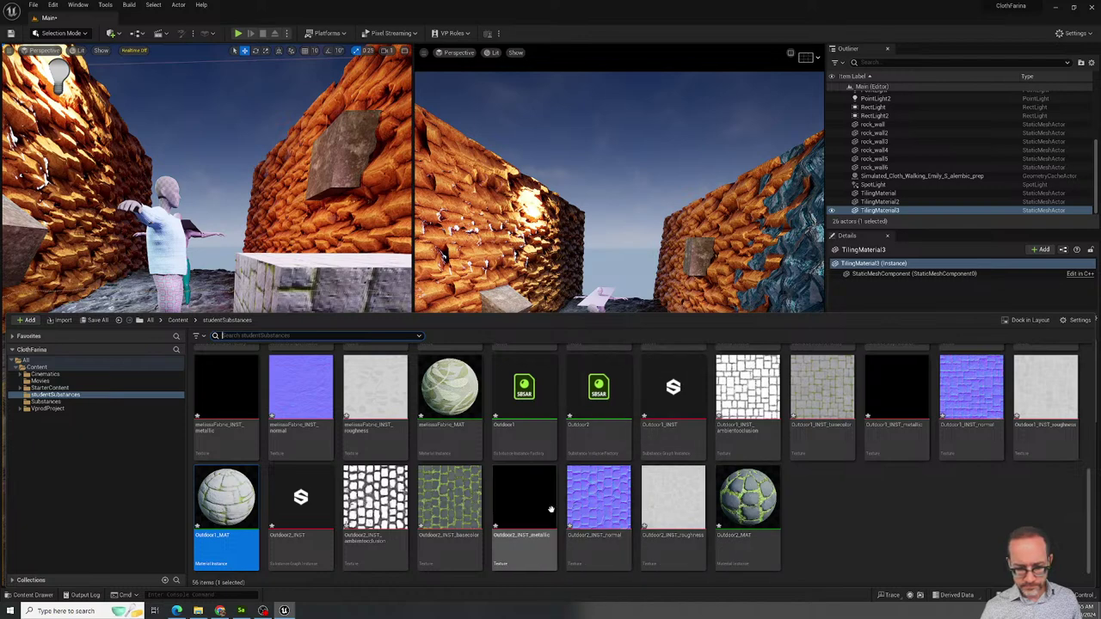
pyautogui.moveTo(549, 510)
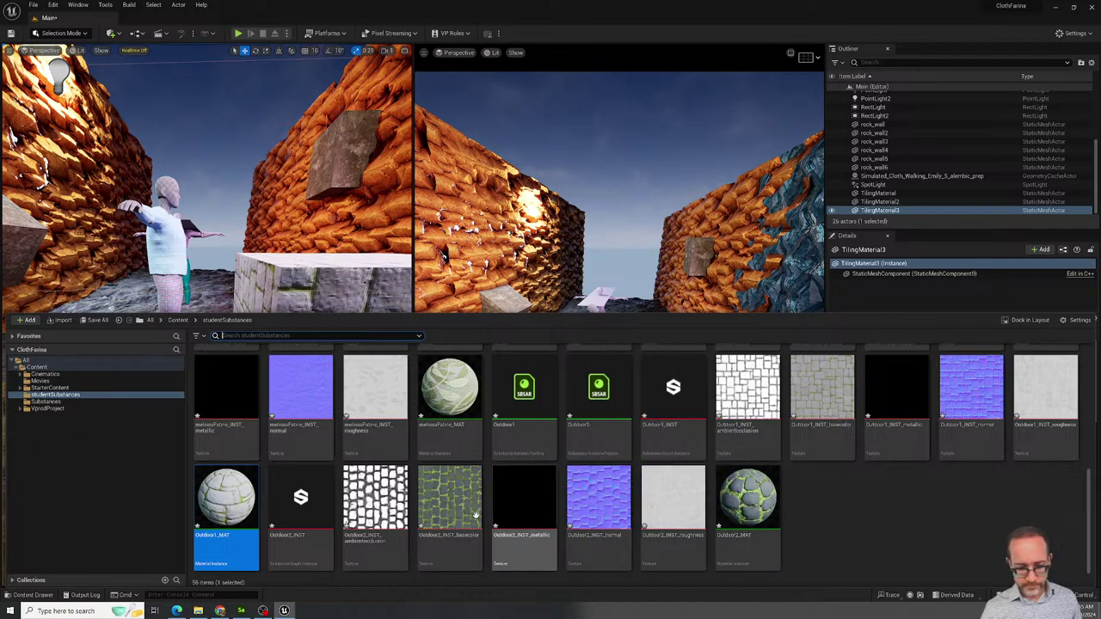
pyautogui.moveTo(419, 515)
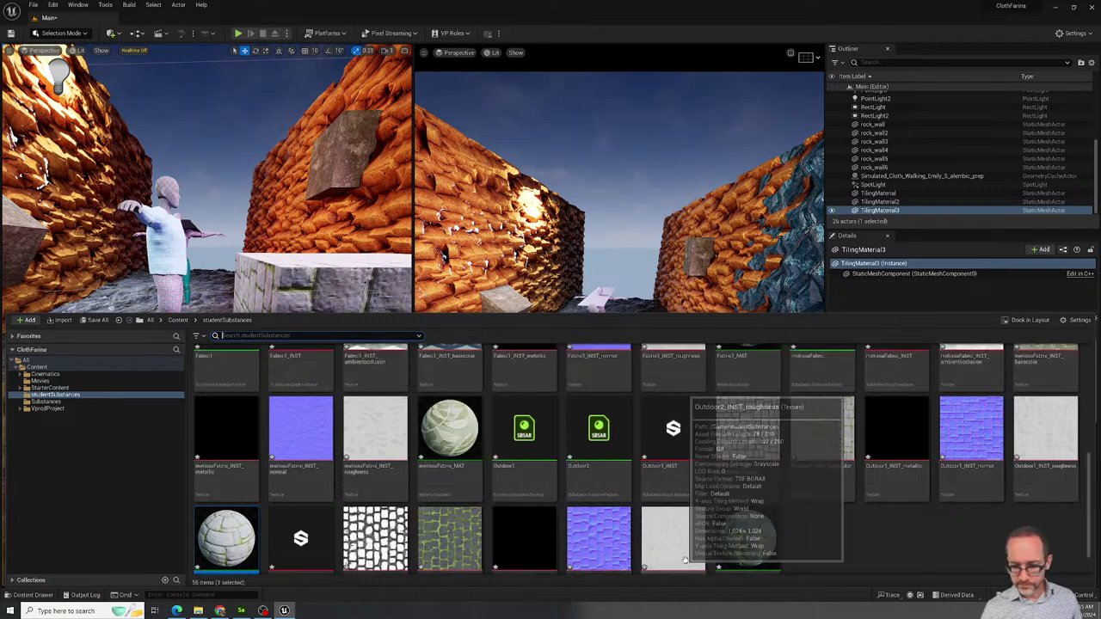
pyautogui.scroll(2, 642, 526)
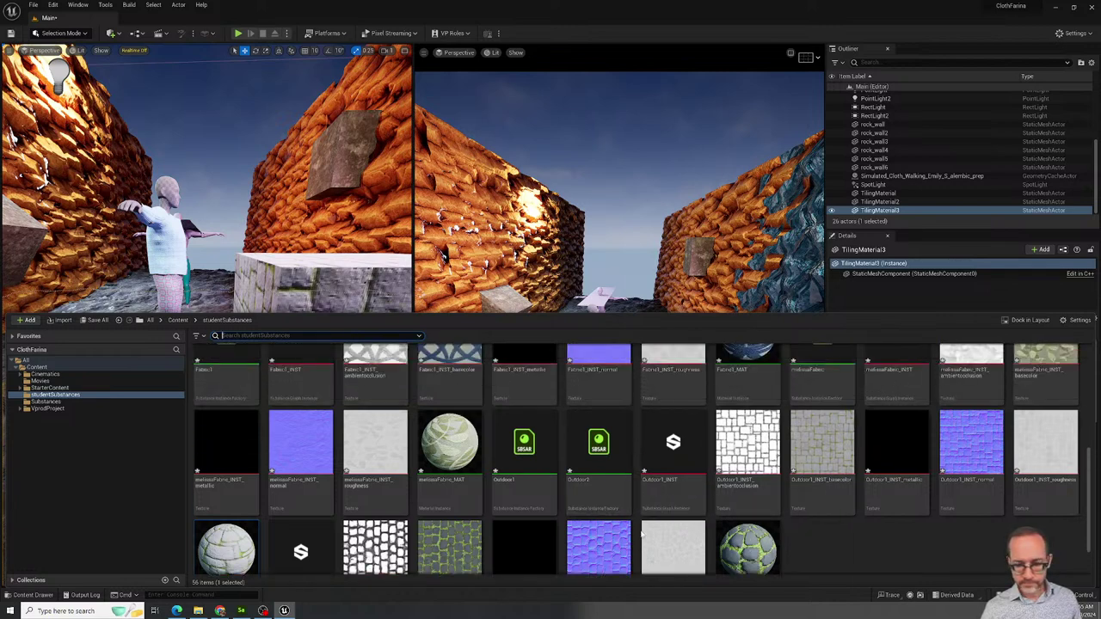
pyautogui.scroll(-1, 641, 526)
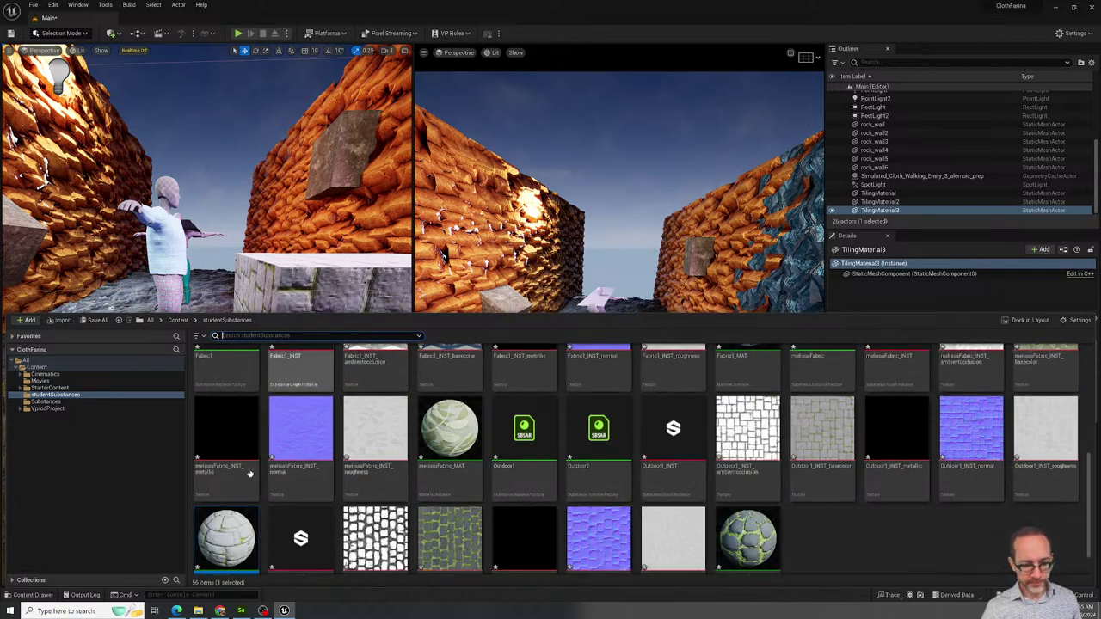
pyautogui.click(230, 555)
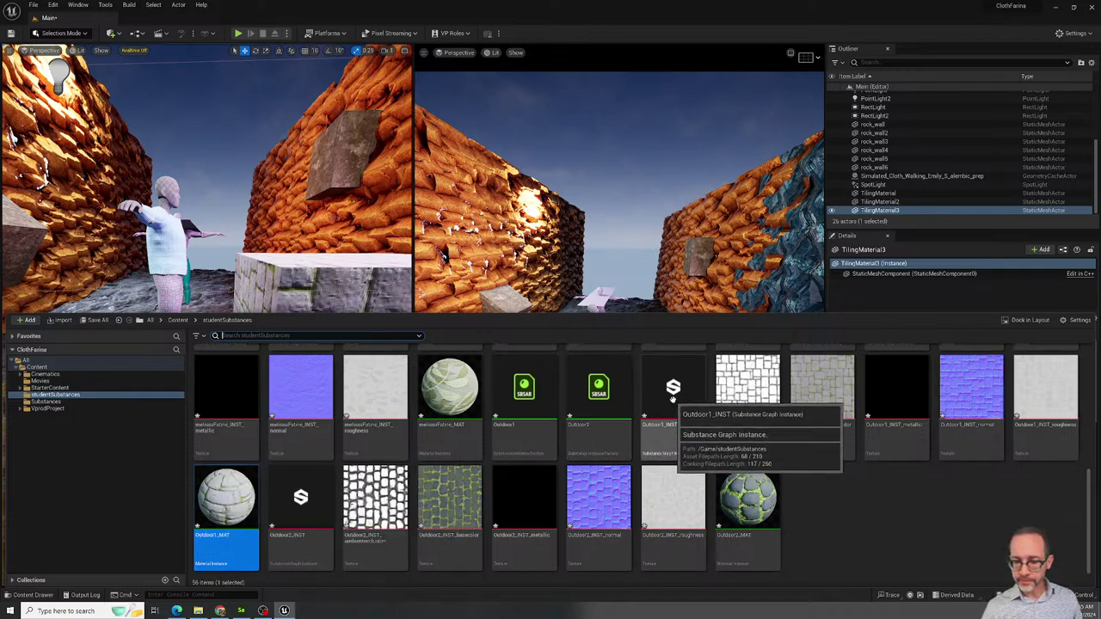
pyautogui.click(673, 404)
pyautogui.doubleClick(673, 402)
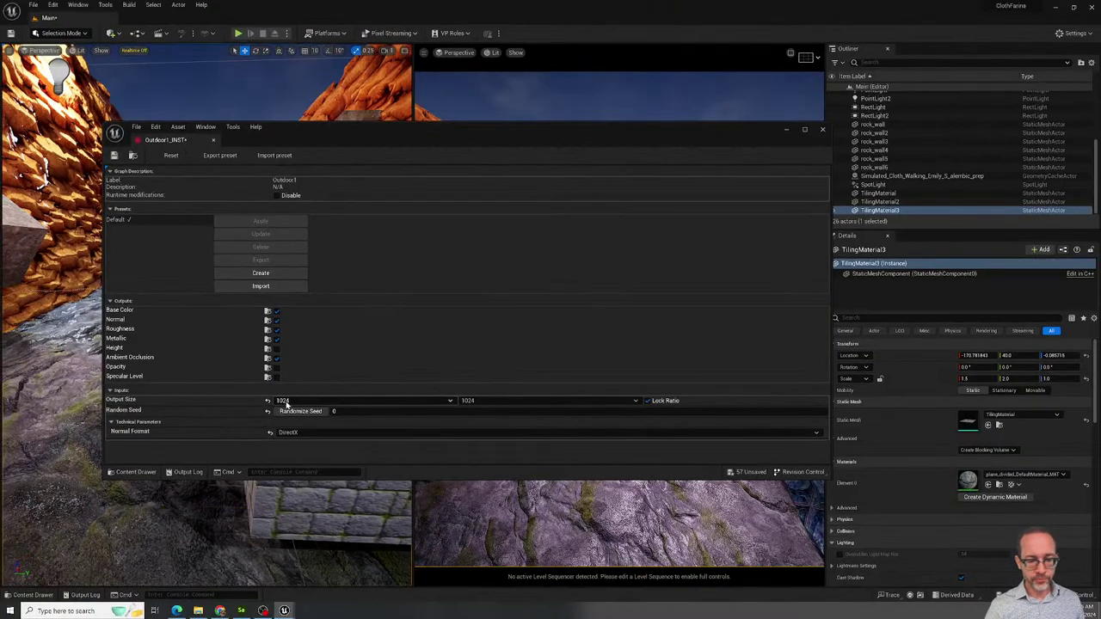
# Test the Outdoor1 Substance's output size at 2048 and 64, and return it to 1024 with the ratio locked.
pyautogui.click(286, 403)
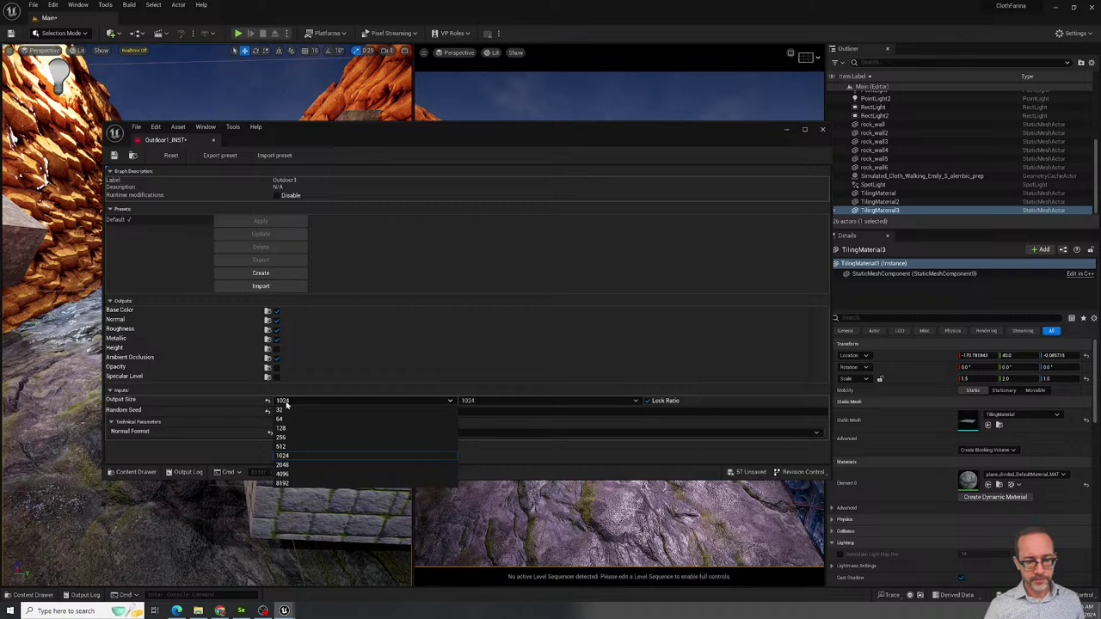
pyautogui.click(283, 465)
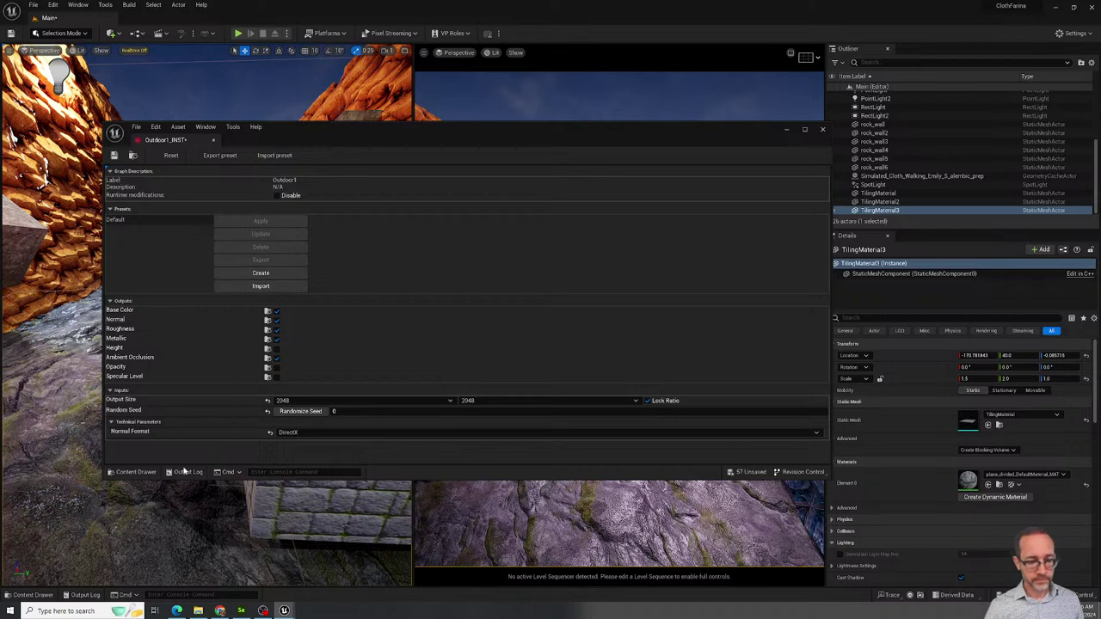
pyautogui.click(351, 402)
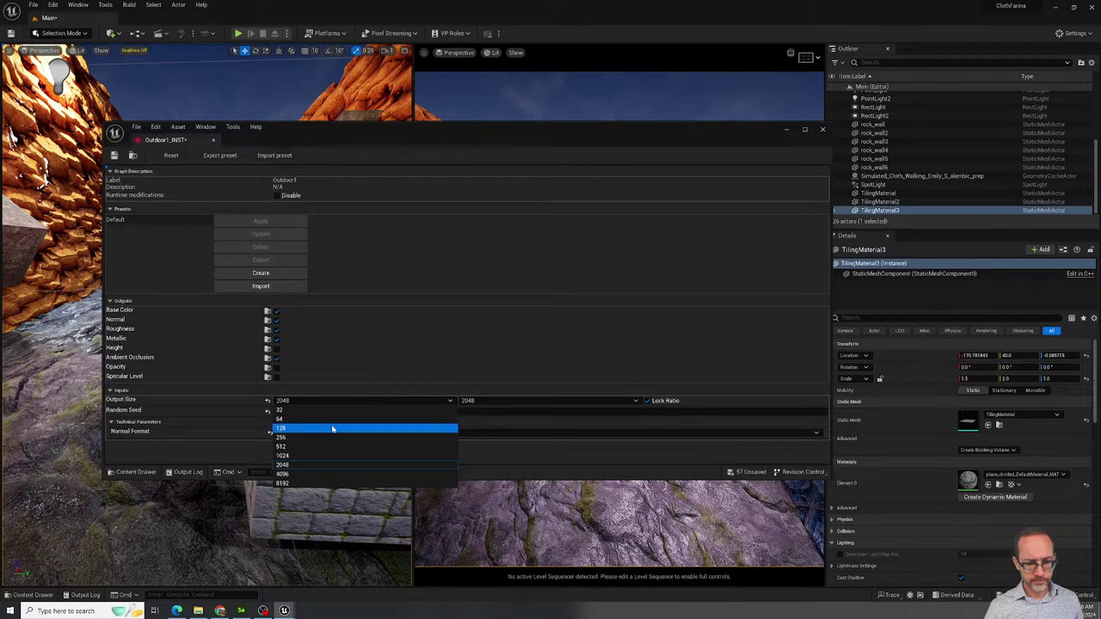
pyautogui.click(330, 419)
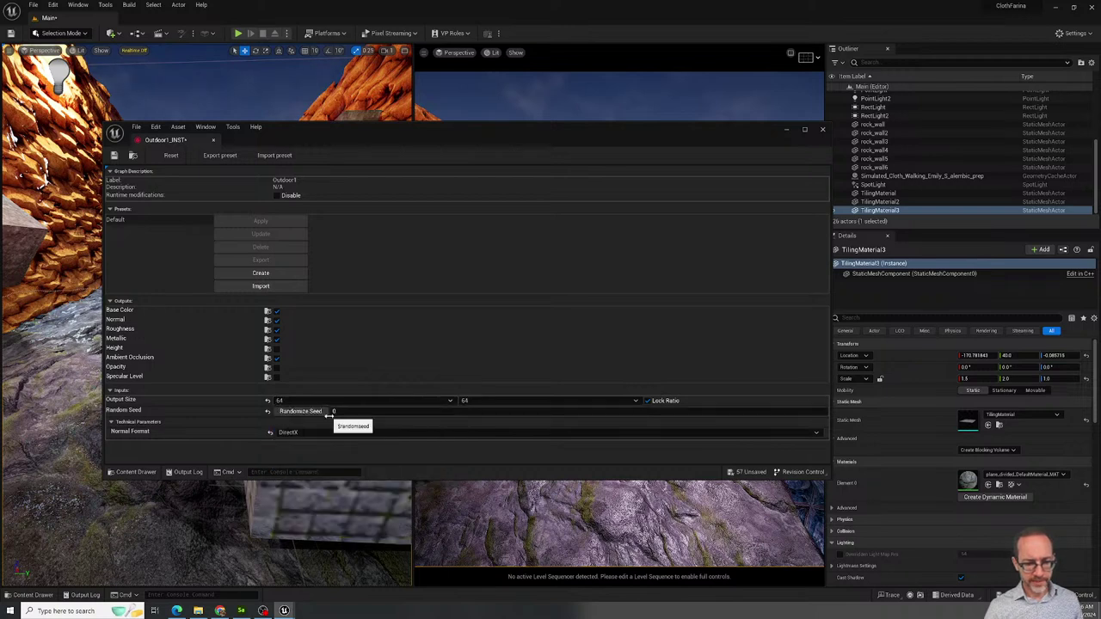
pyautogui.click(434, 401)
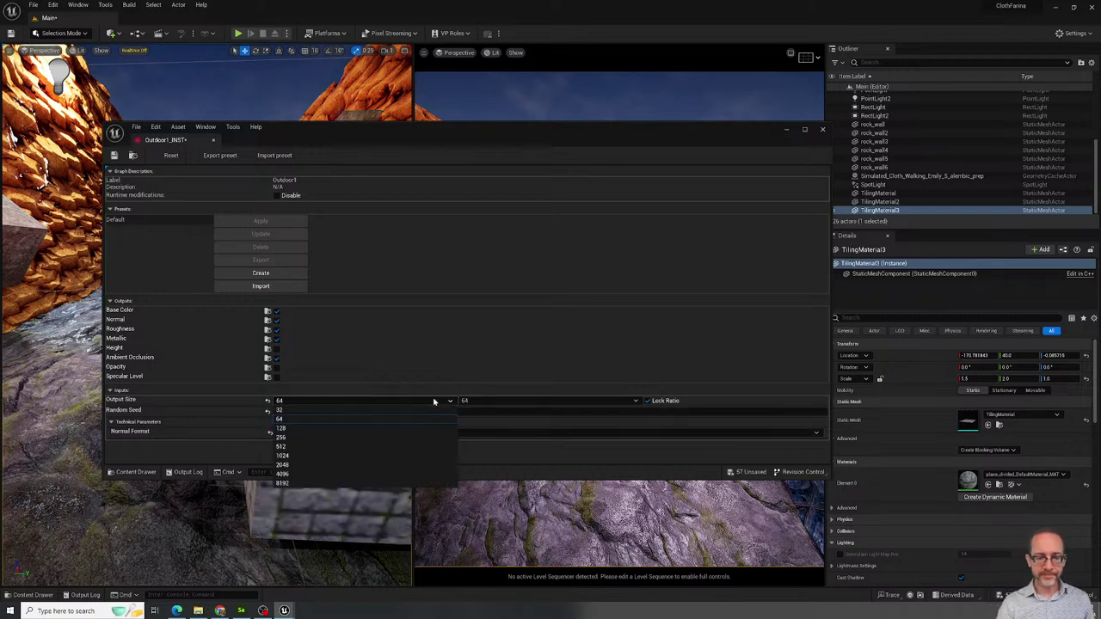
pyautogui.click(394, 455)
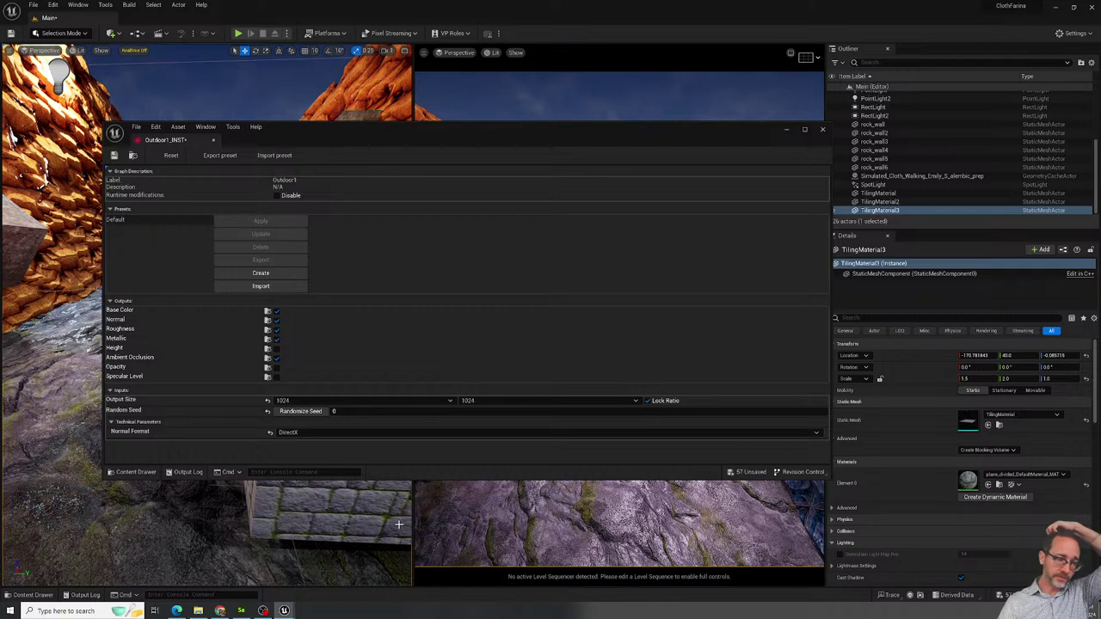
# Raise the Outdoor1 Substance's output size to 2048 and on to 4096 to compare the stone detail on the cube.
pyautogui.click(364, 401)
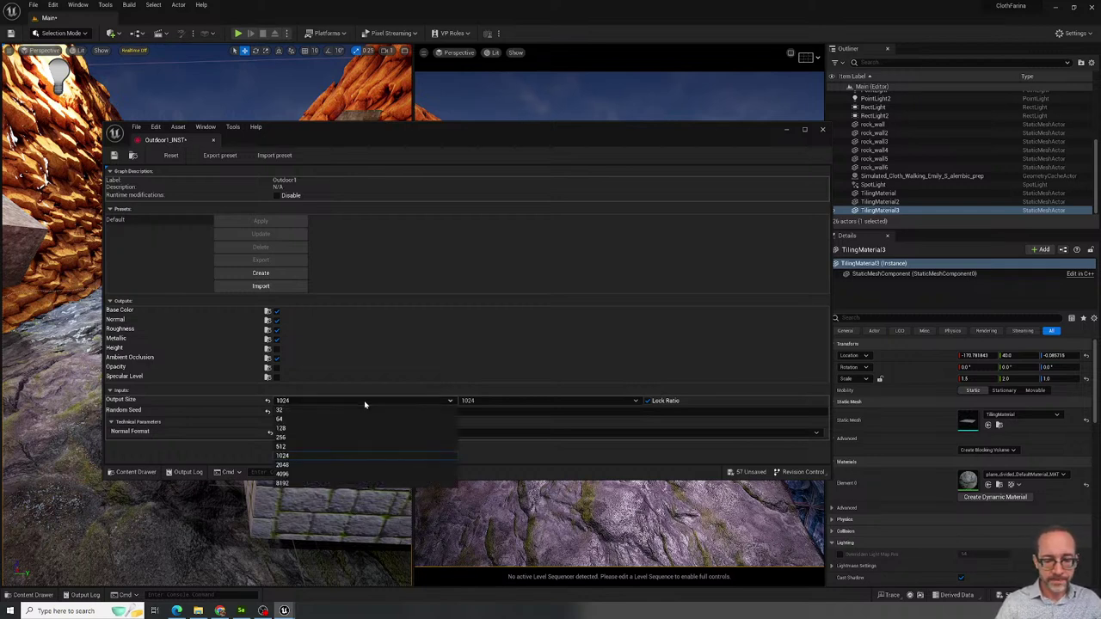
pyautogui.click(342, 465)
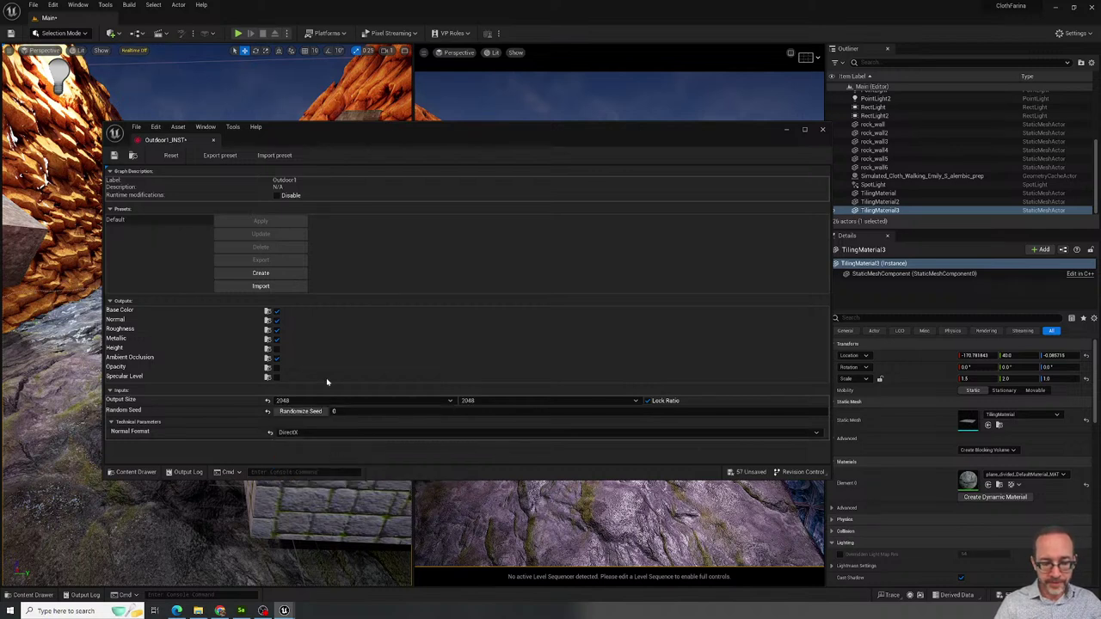
pyautogui.click(373, 401)
pyautogui.click(325, 472)
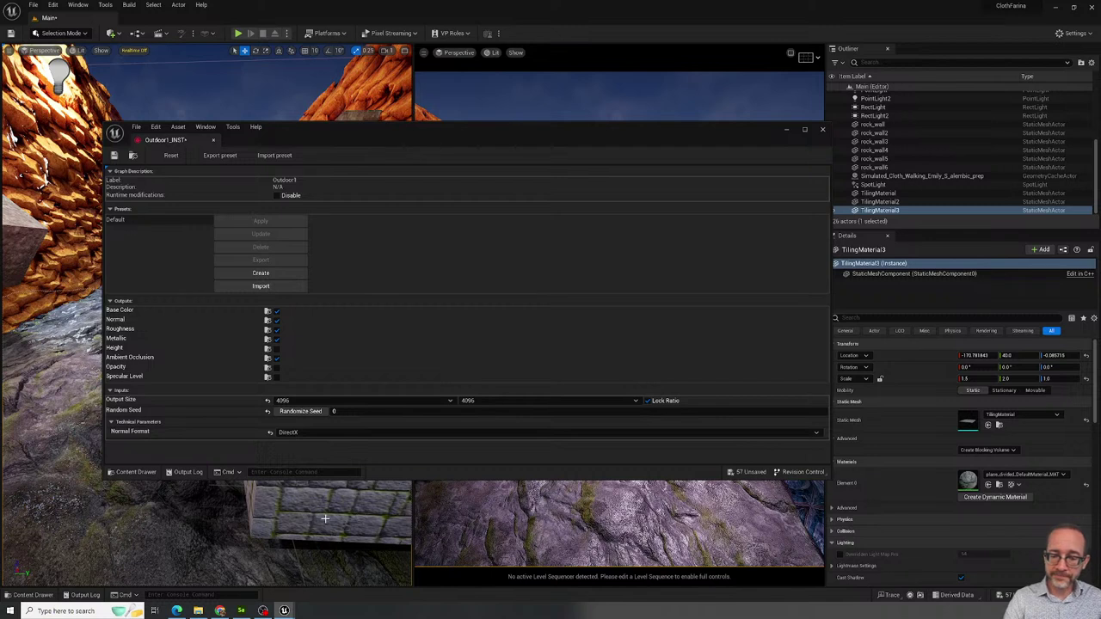
# Lower the Outdoor1 Substance's output size in stages through 1024, 512 and 256 down to 32.
pyautogui.click(361, 401)
pyautogui.click(335, 455)
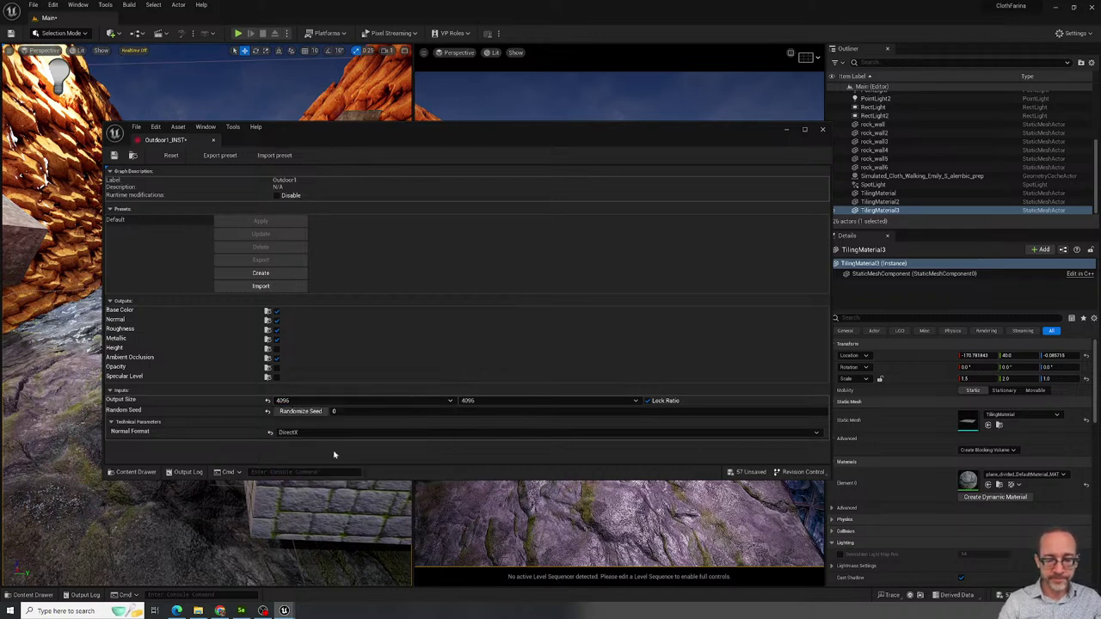
pyautogui.click(308, 401)
pyautogui.click(295, 448)
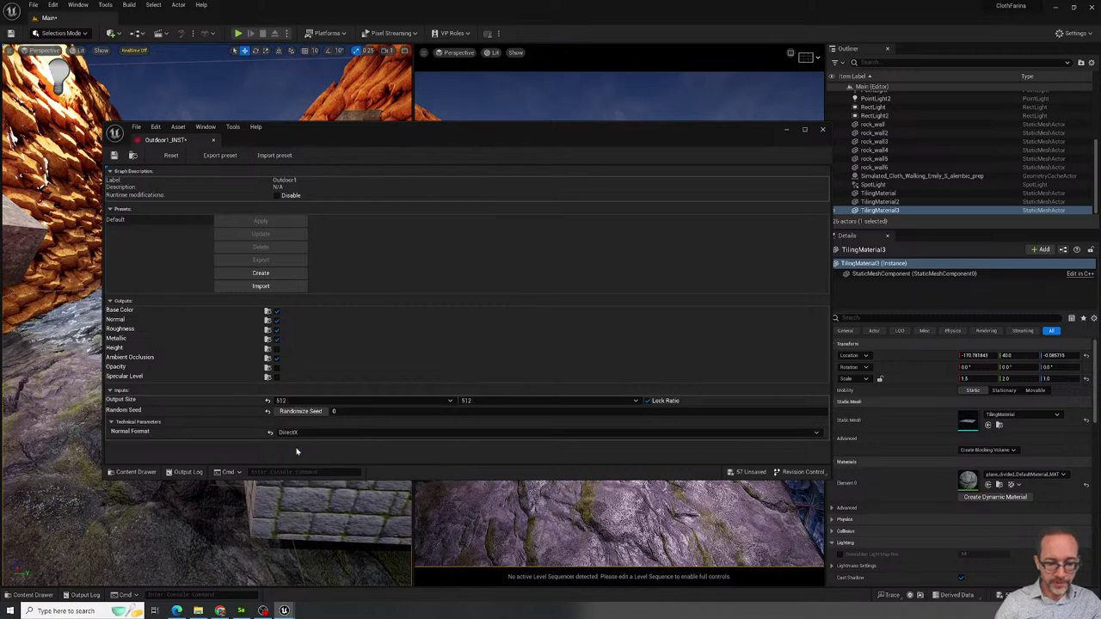
pyautogui.click(309, 402)
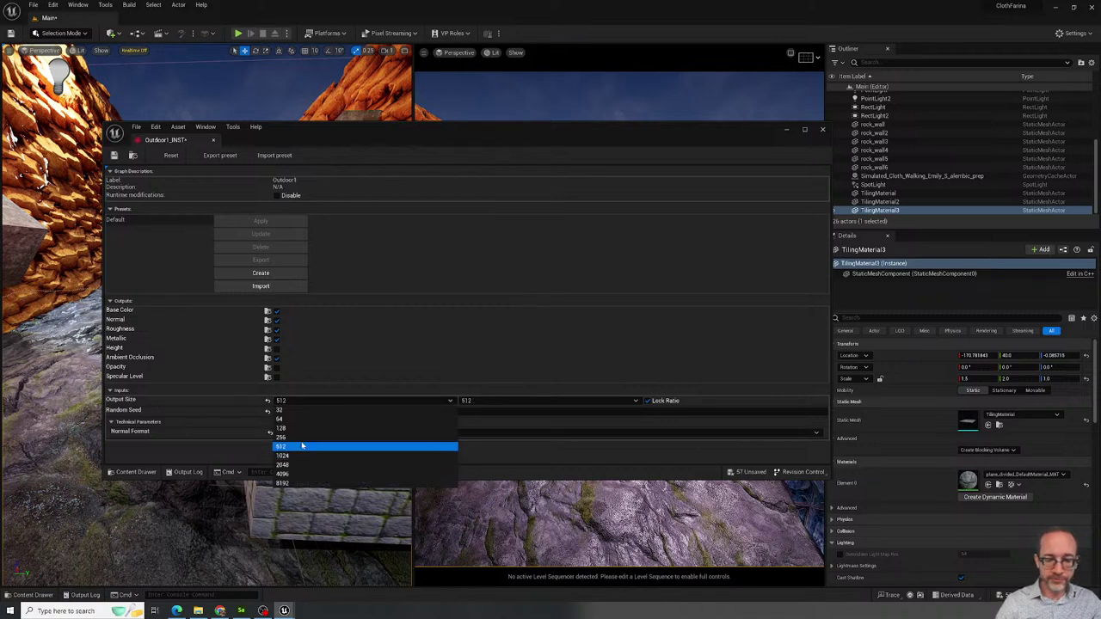
pyautogui.click(304, 438)
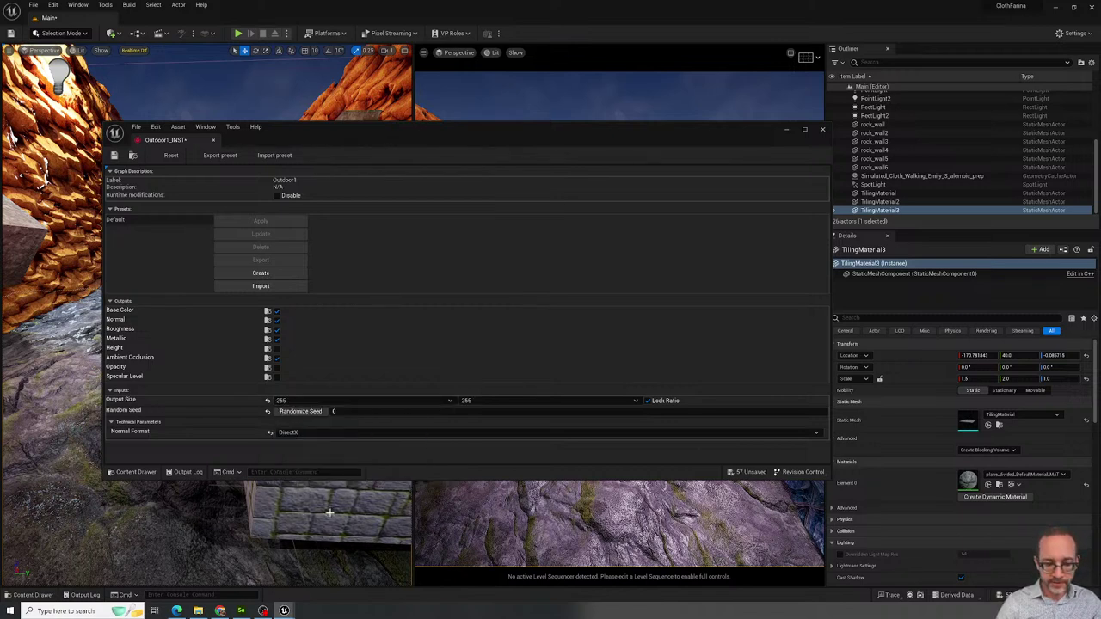
pyautogui.click(312, 400)
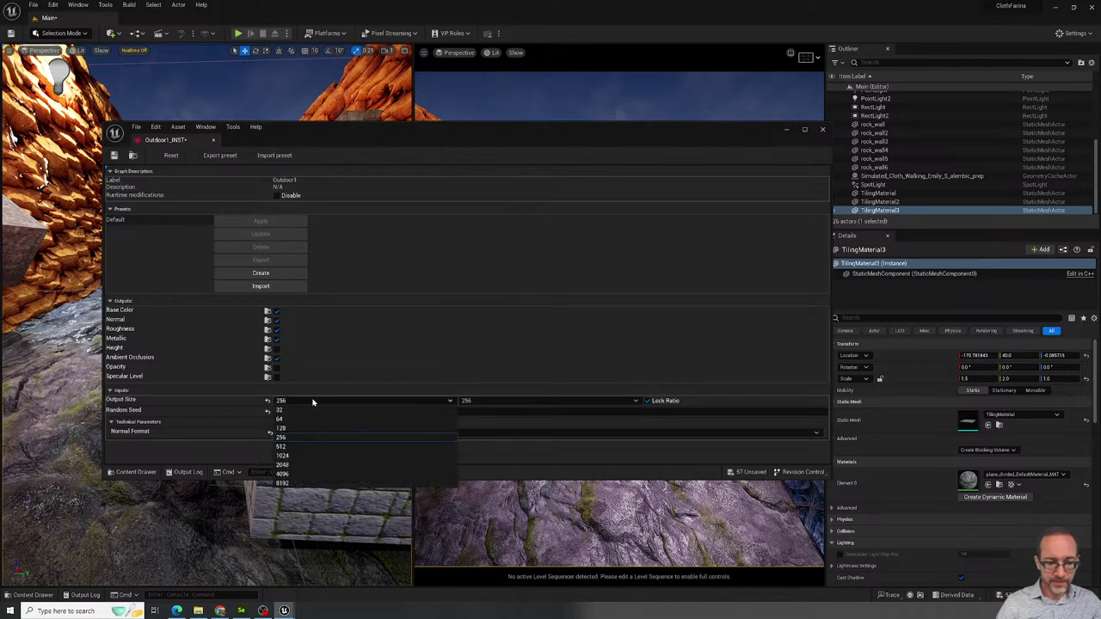
pyautogui.click(305, 411)
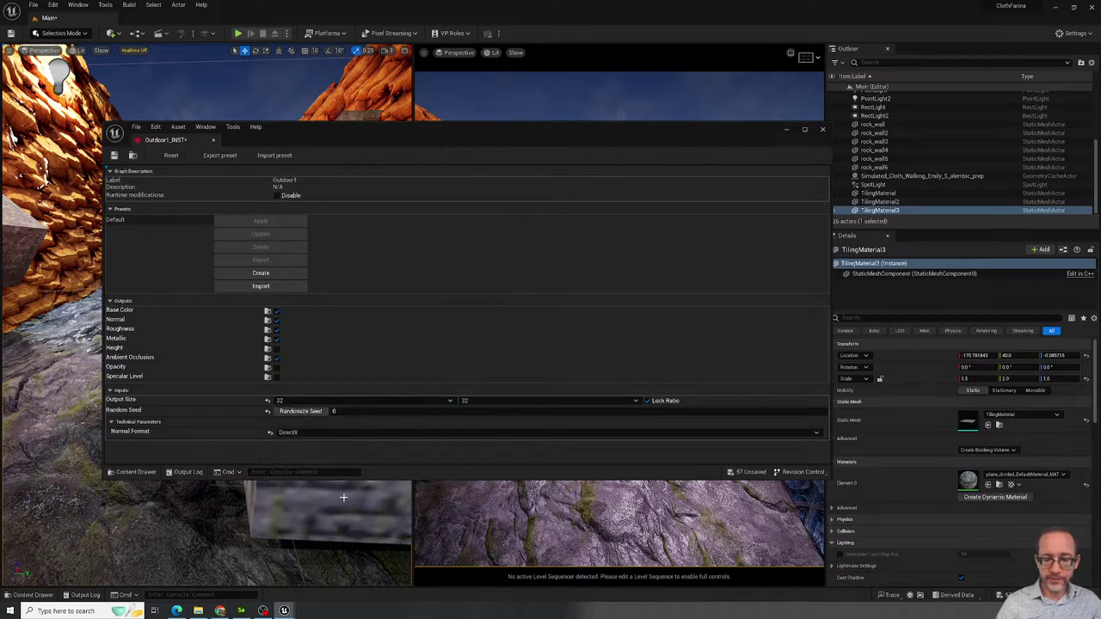
# Set the Outdoor1 Substance's output size to 1024 with the ratio locked and close its editor.
pyautogui.click(309, 401)
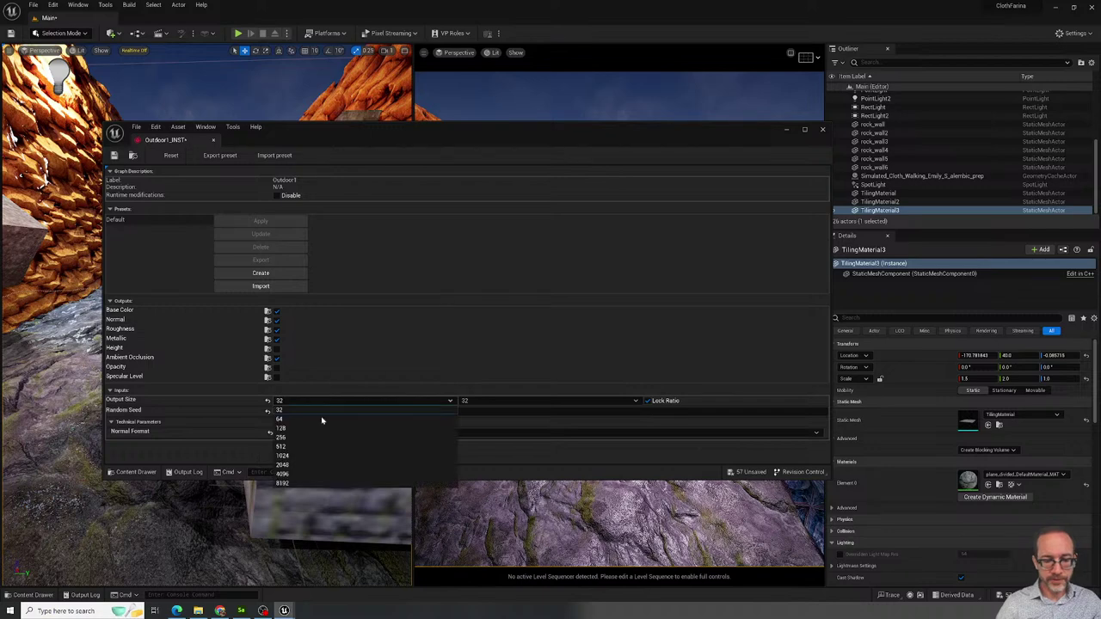
pyautogui.click(312, 457)
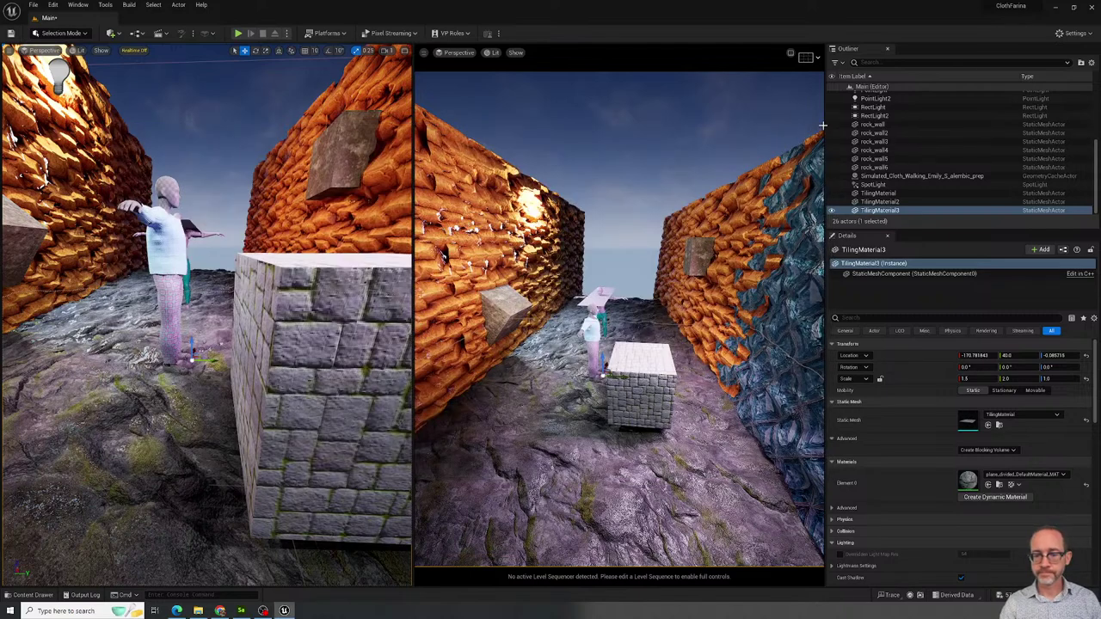
pyautogui.click(284, 610)
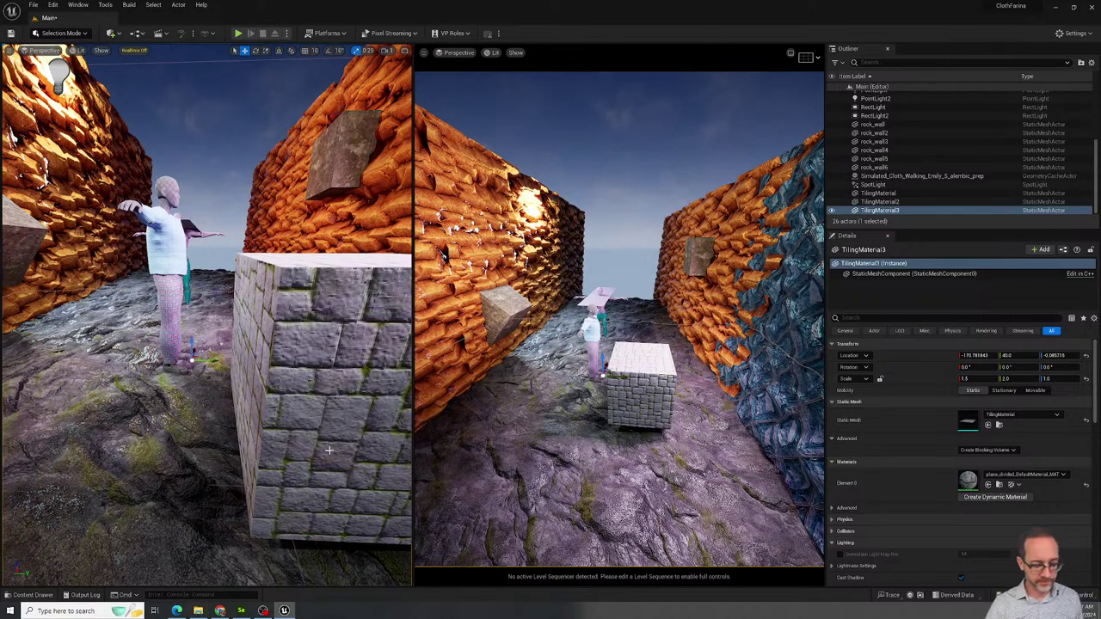
# Check the output settings of the BrickWall_INST Substance graph instance in the studentSubstances folder and close its editor.
pyautogui.hotkey('ctrl', 'space')
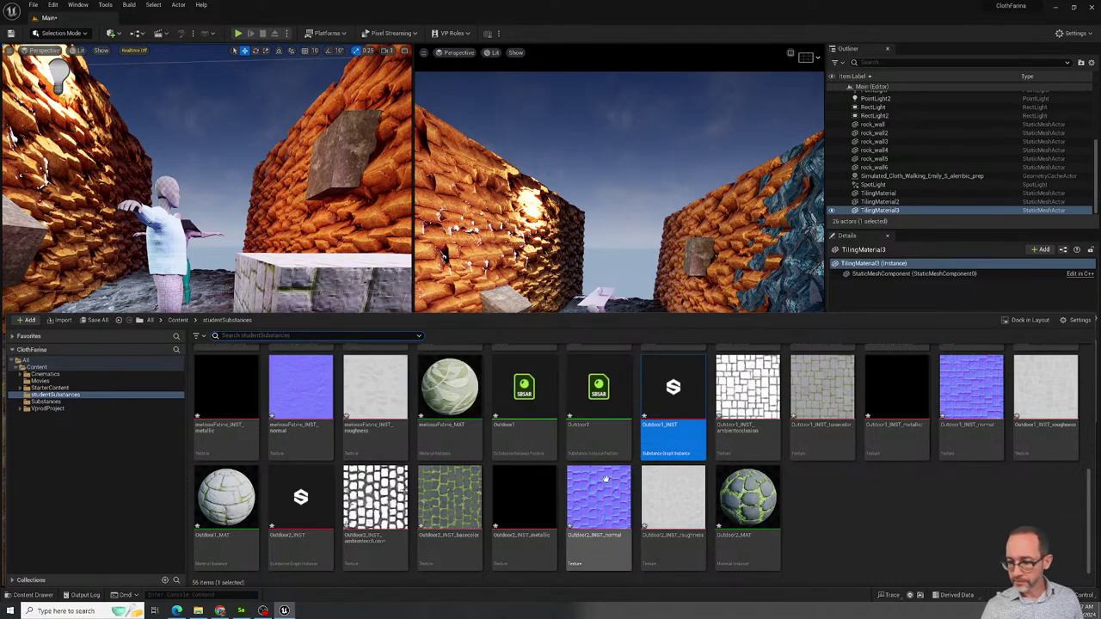
pyautogui.scroll(2, 753, 493)
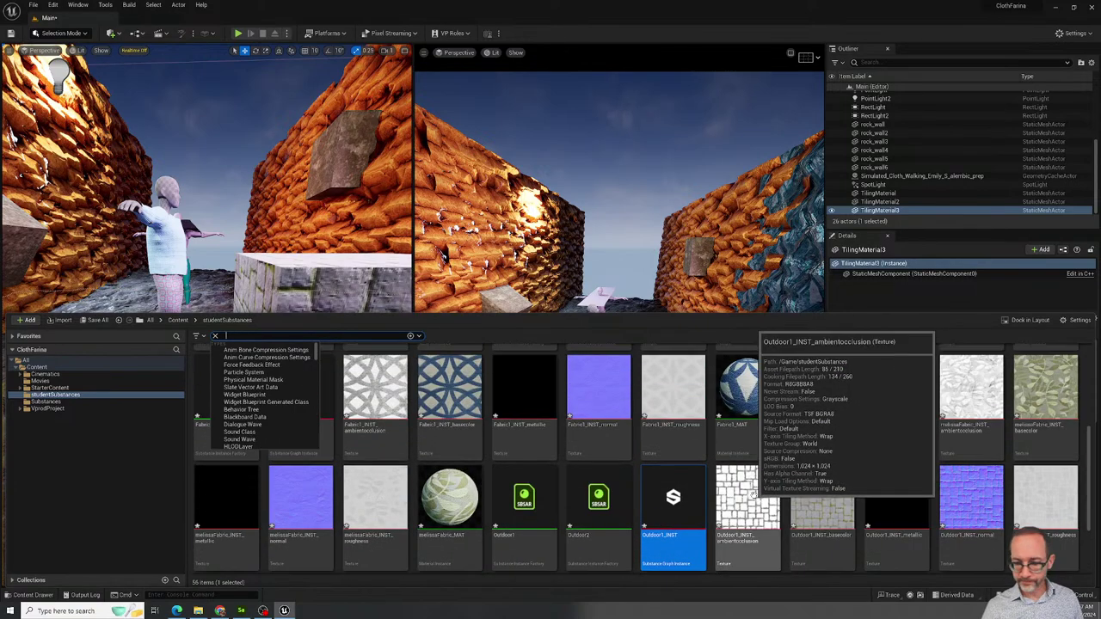
pyautogui.scroll(5, 754, 493)
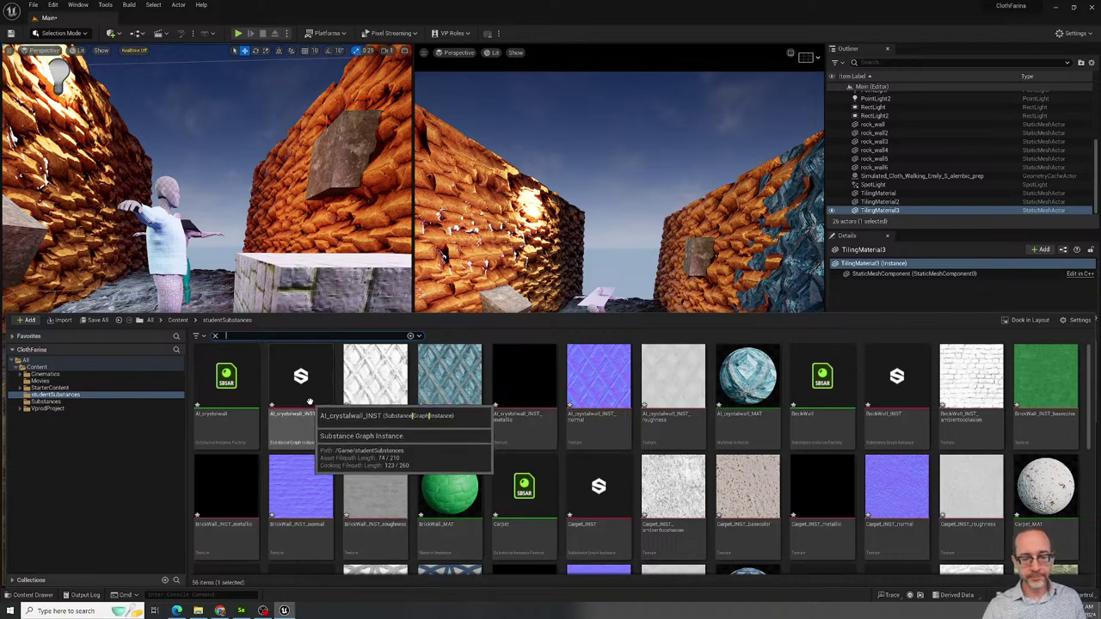
pyautogui.doubleClick(870, 407)
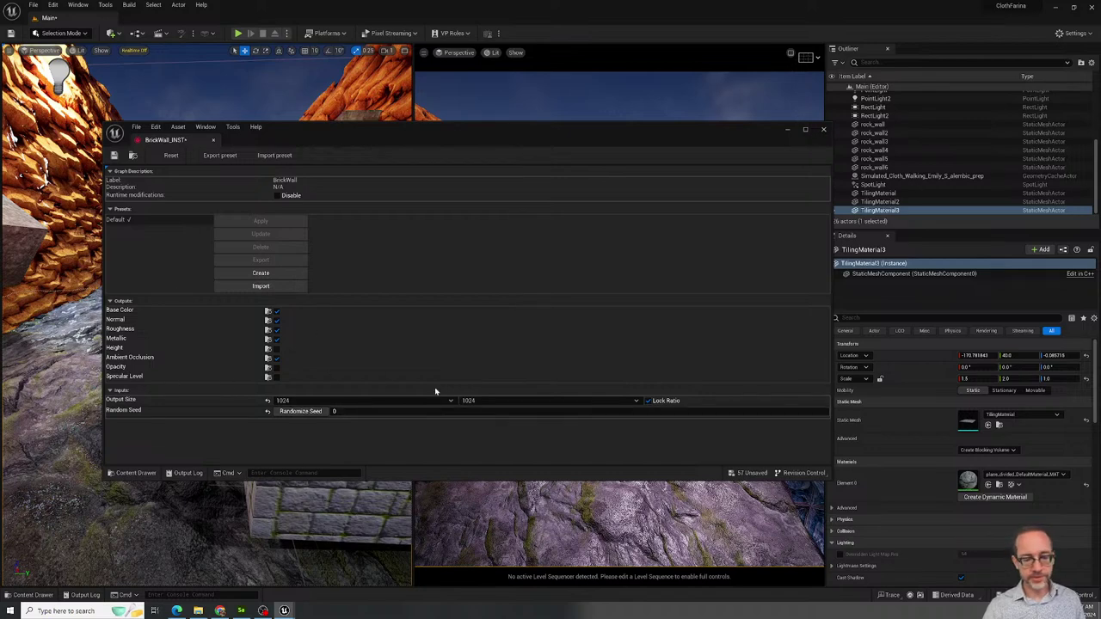
pyautogui.click(823, 129)
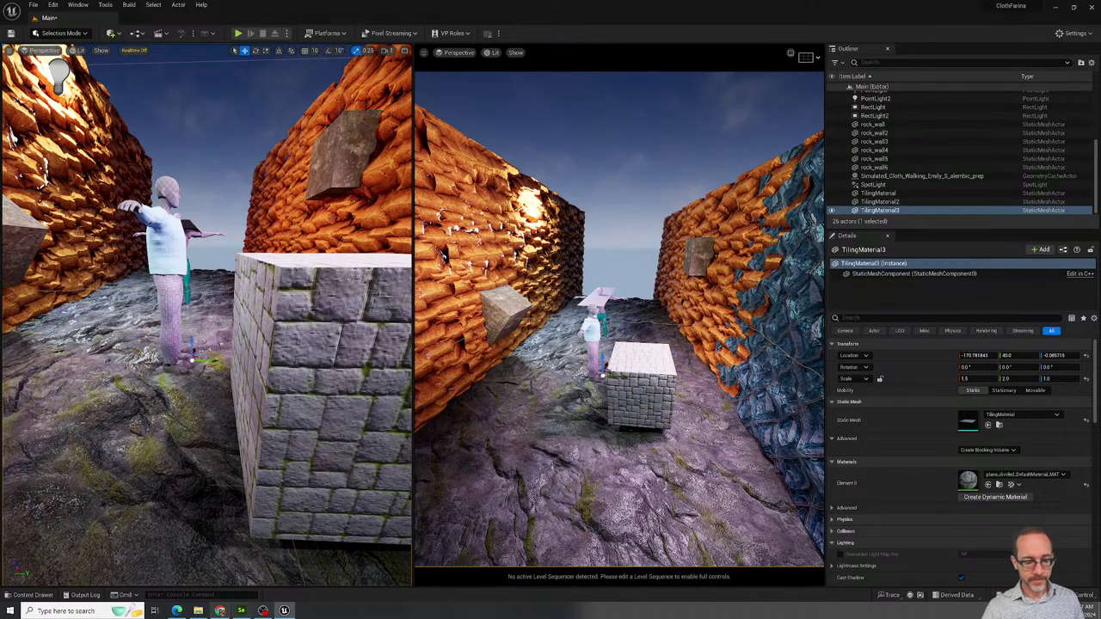
# Switch to File Explorer and open the submissions (9) folder in Downloads.
pyautogui.click(199, 611)
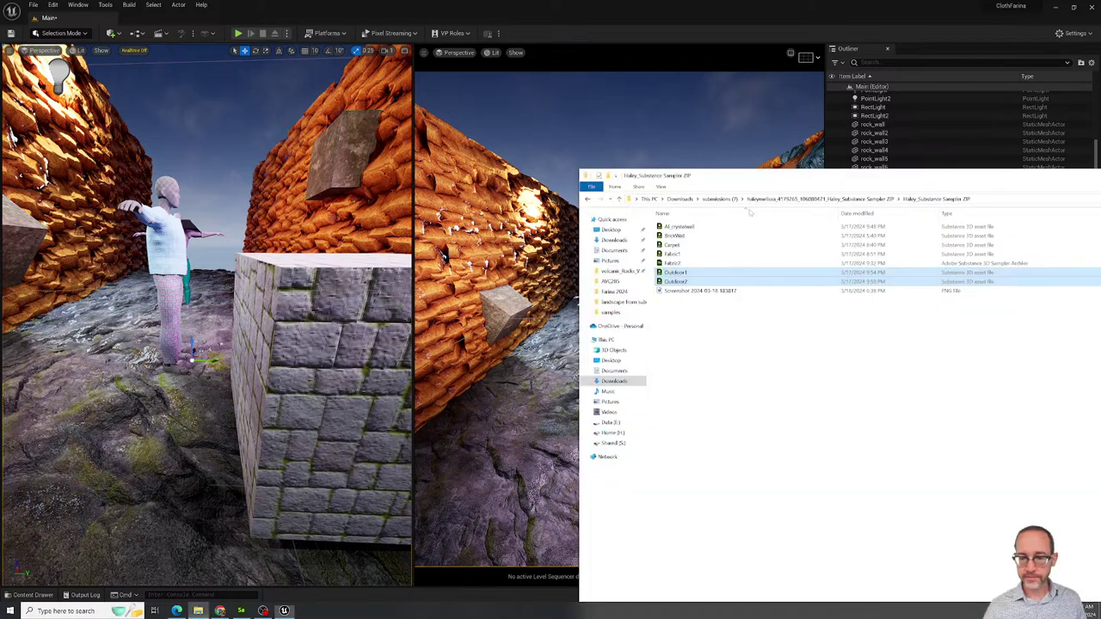
pyautogui.click(586, 199)
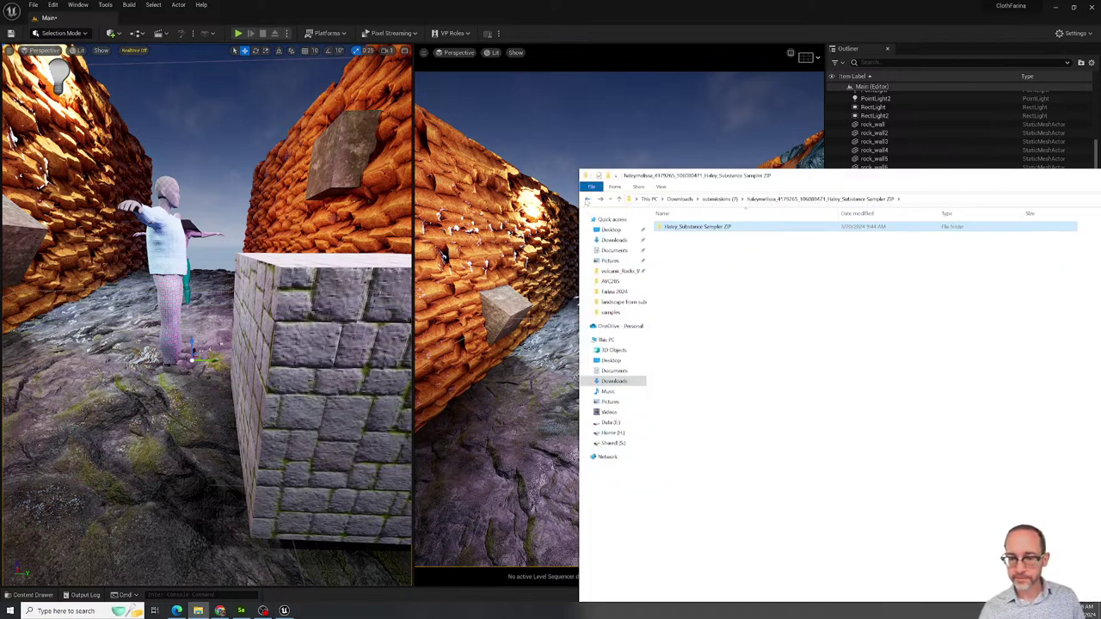
pyautogui.click(586, 199)
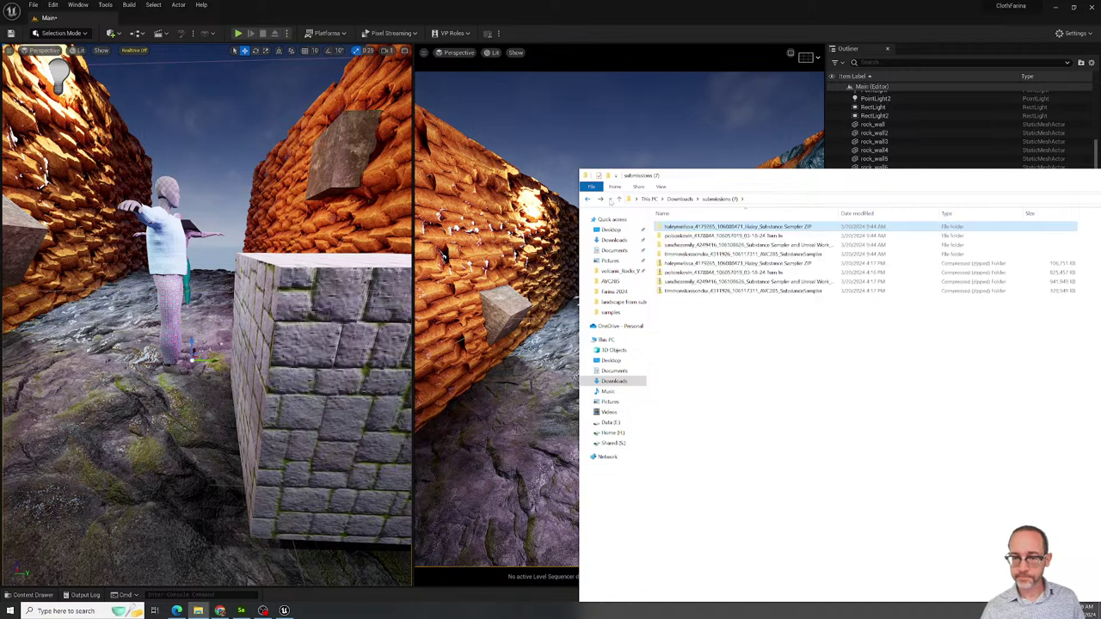
pyautogui.click(588, 199)
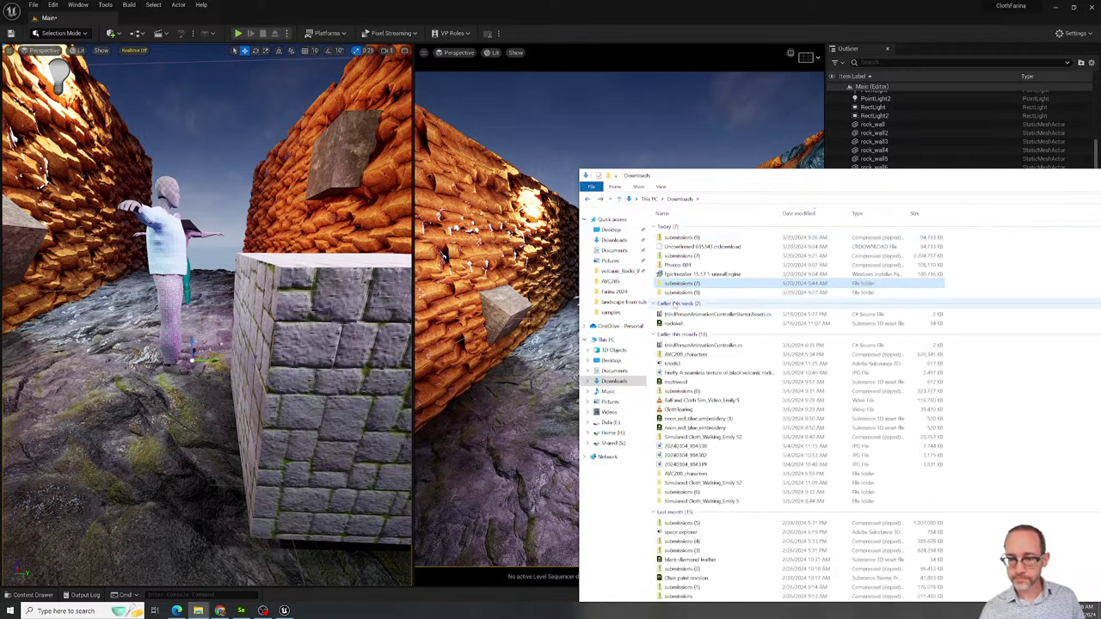
pyautogui.click(677, 292)
pyautogui.doubleClick(677, 293)
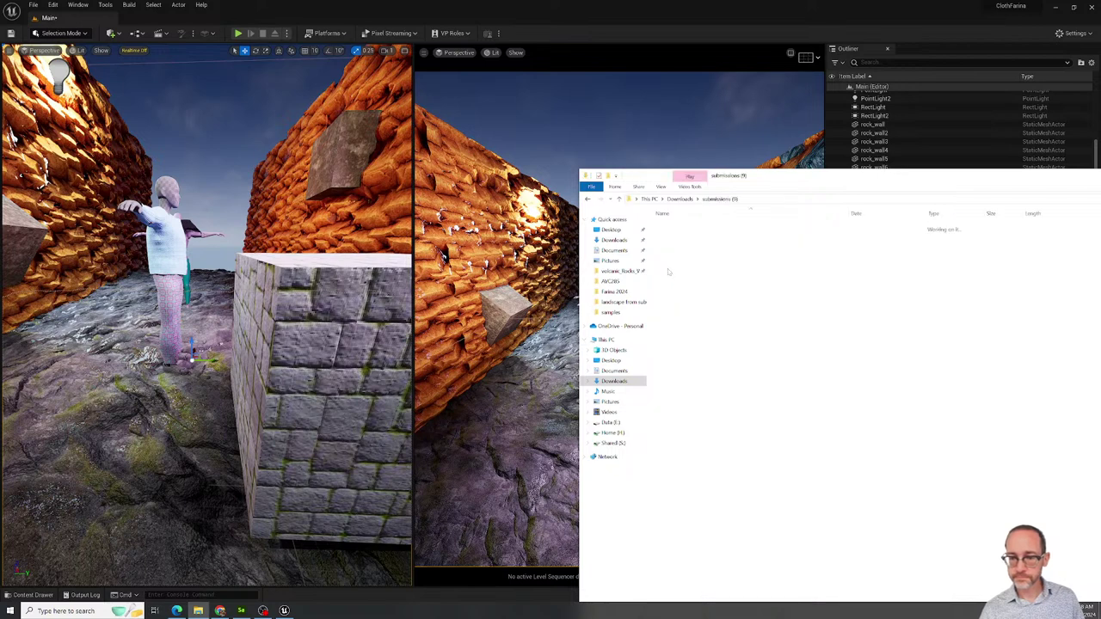
# Play the second student's participation video dated 03-18-24 in an enlarged VLC window and pause it on the clothing material.
pyautogui.doubleClick(665, 235)
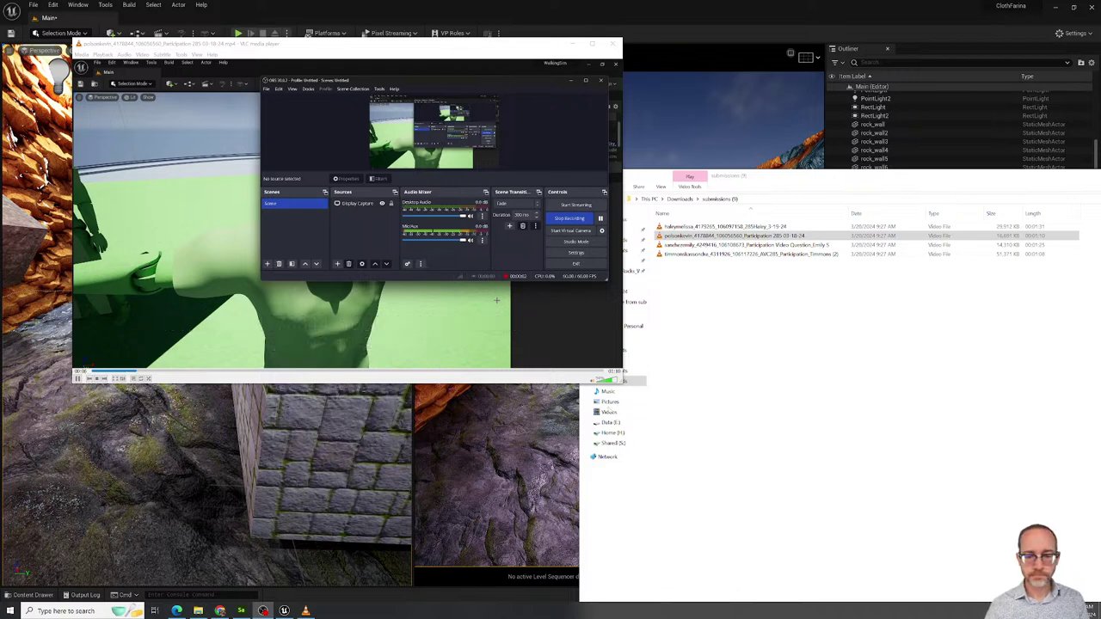
pyautogui.moveTo(622, 383); pyautogui.dragTo(755, 493)
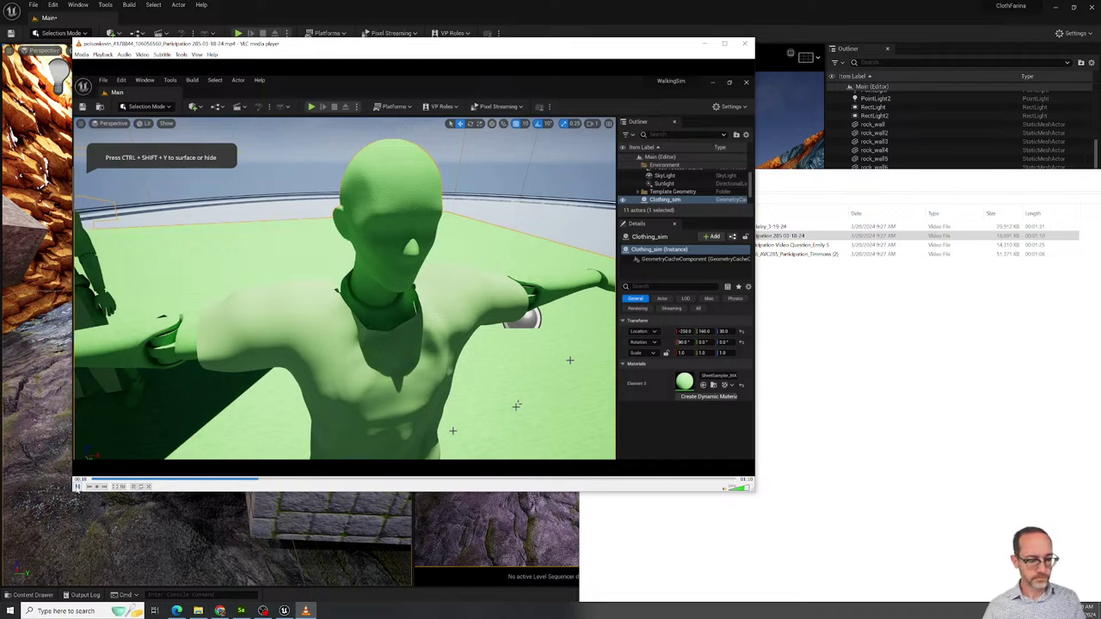
pyautogui.click(78, 486)
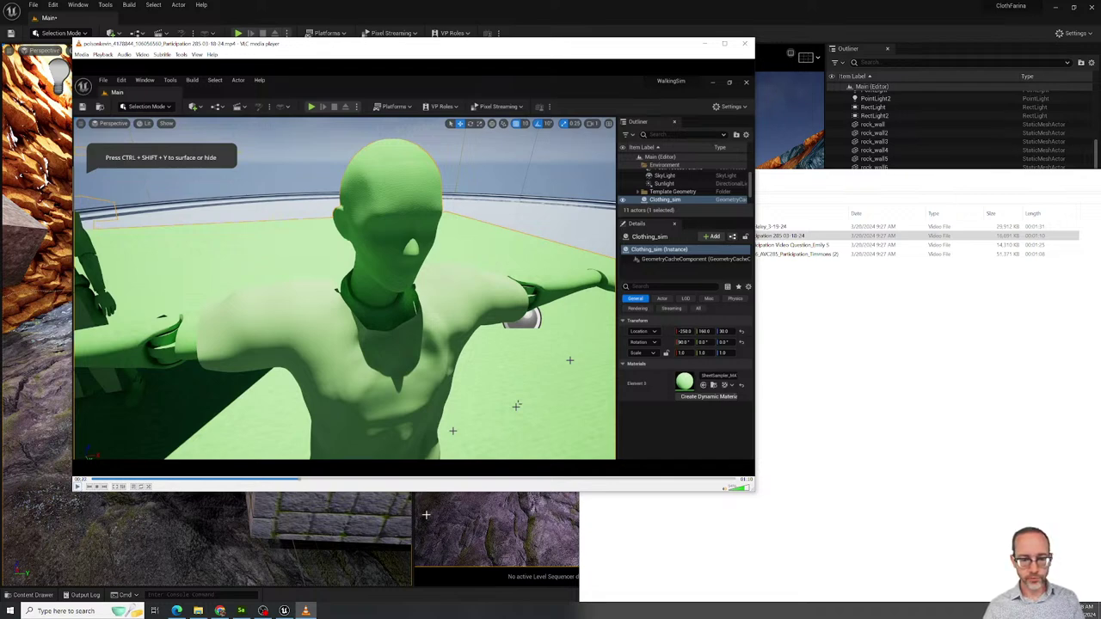
pyautogui.click(73, 591)
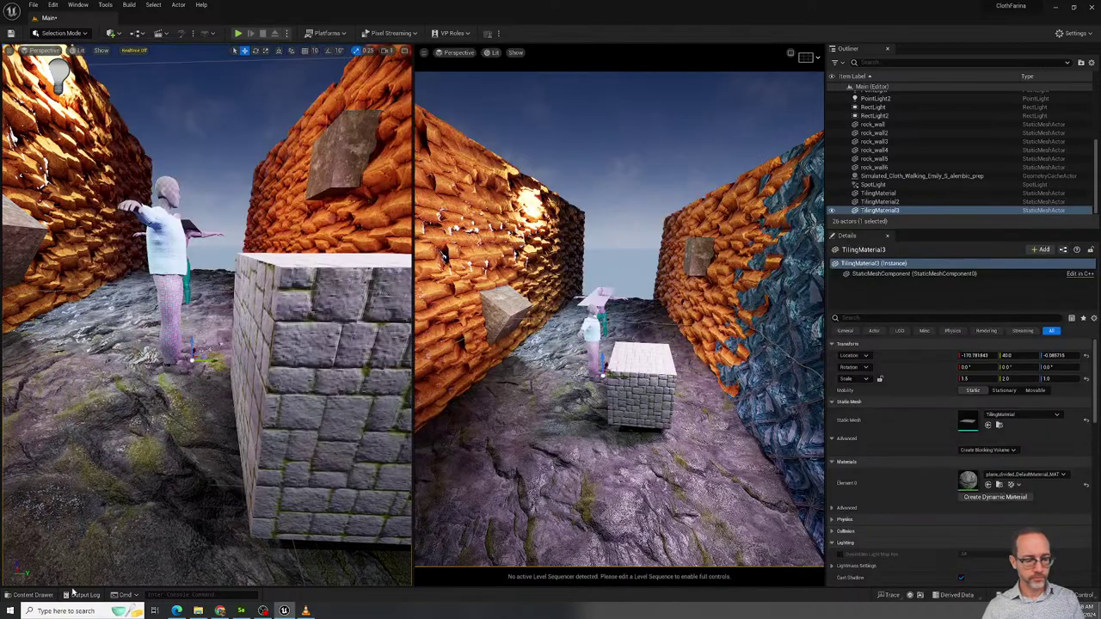
pyautogui.click(35, 594)
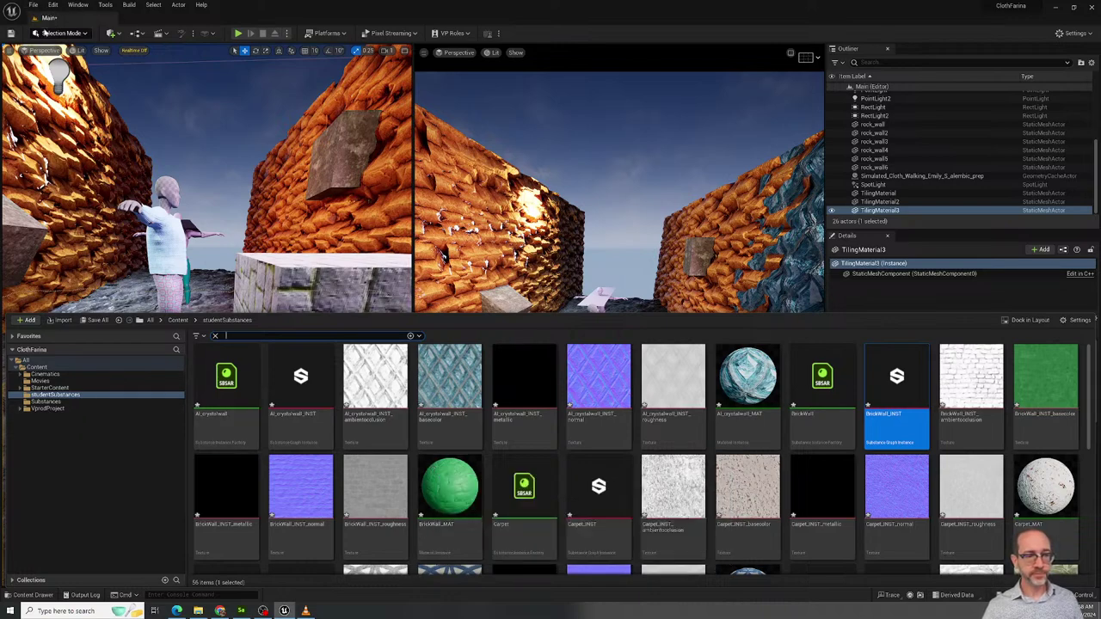
pyautogui.click(33, 5)
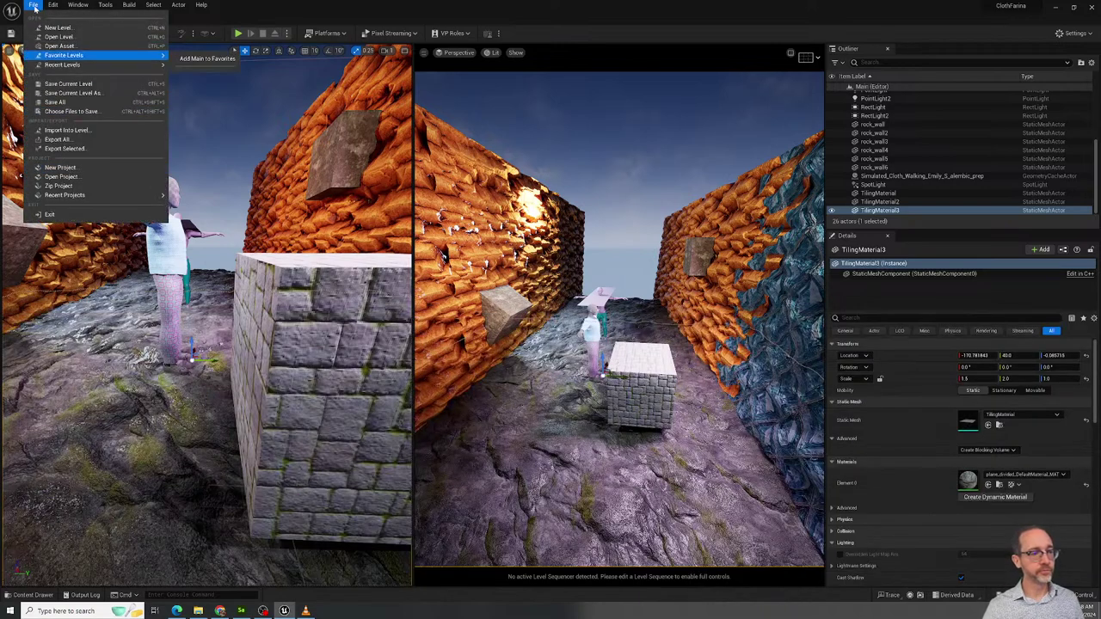
pyautogui.click(34, 6)
pyautogui.click(32, 5)
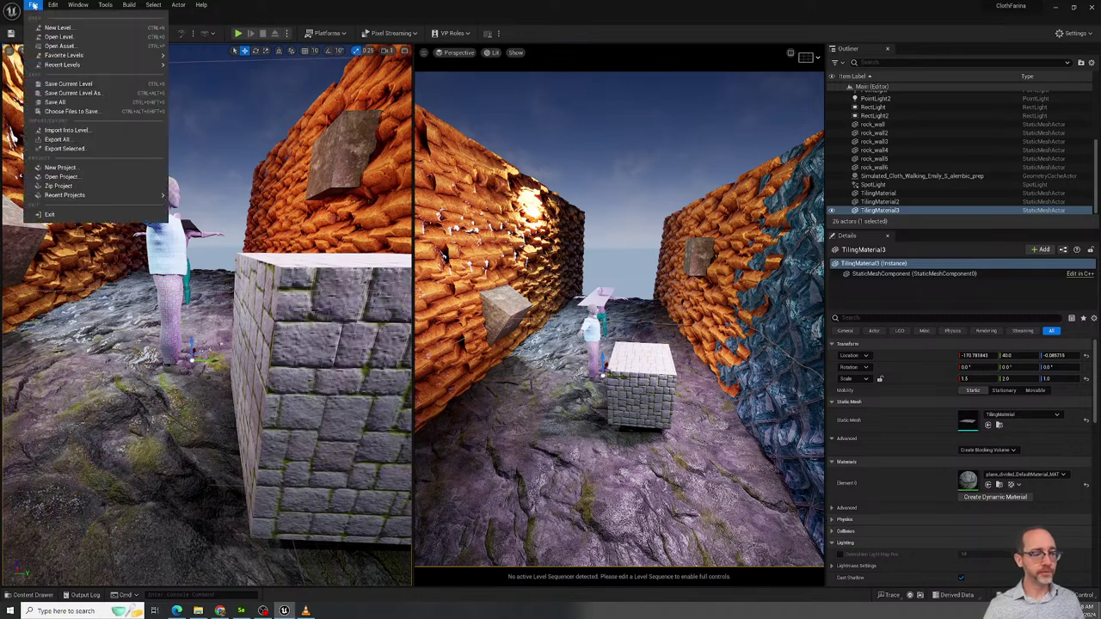
pyautogui.moveTo(53, 5)
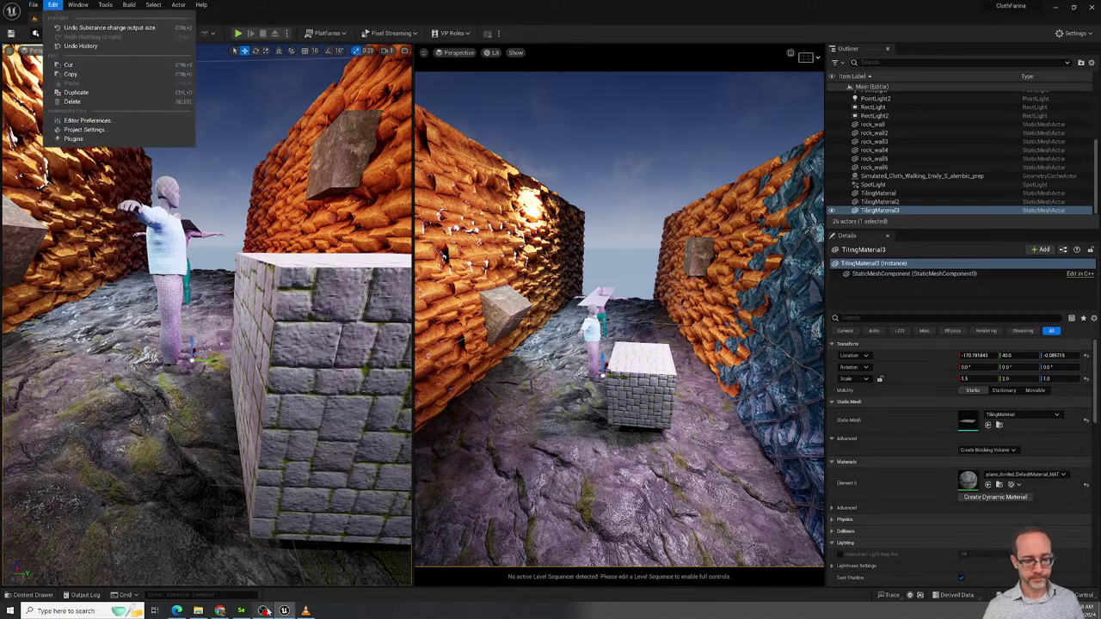
# Launch the Epic Games Launcher and open the Unreal Engine Marketplace.
pyautogui.press('super')
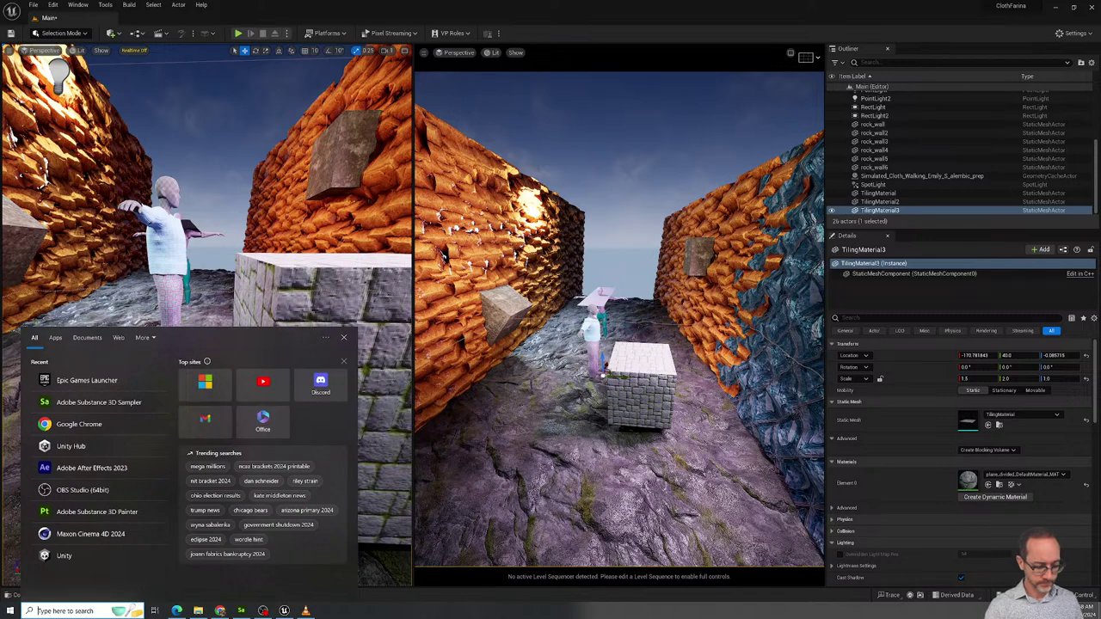
pyautogui.write('epic')
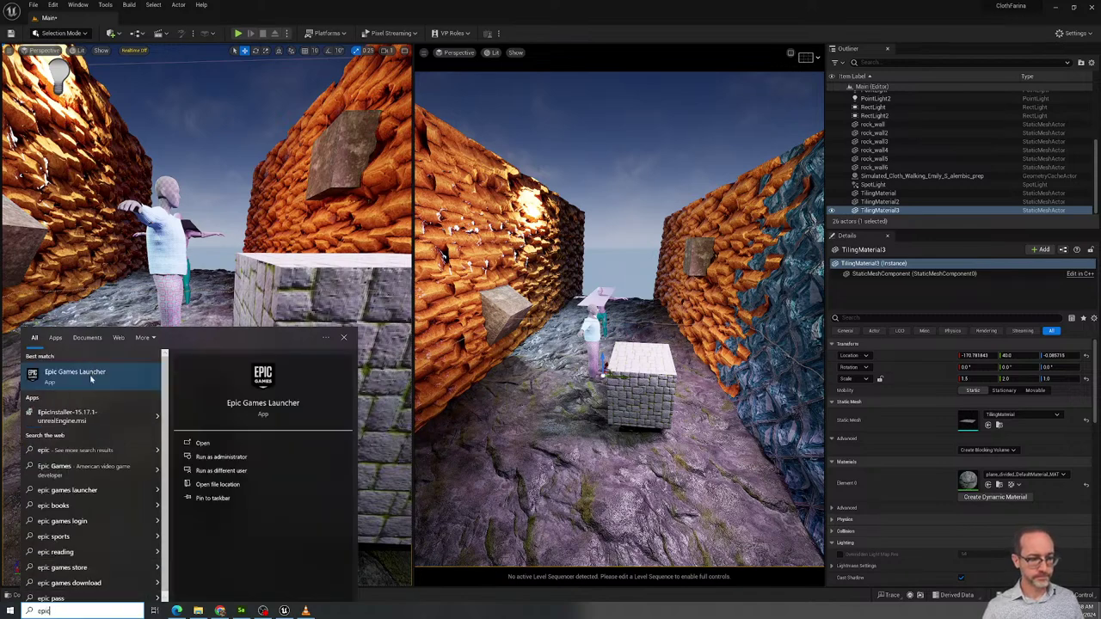
pyautogui.click(90, 368)
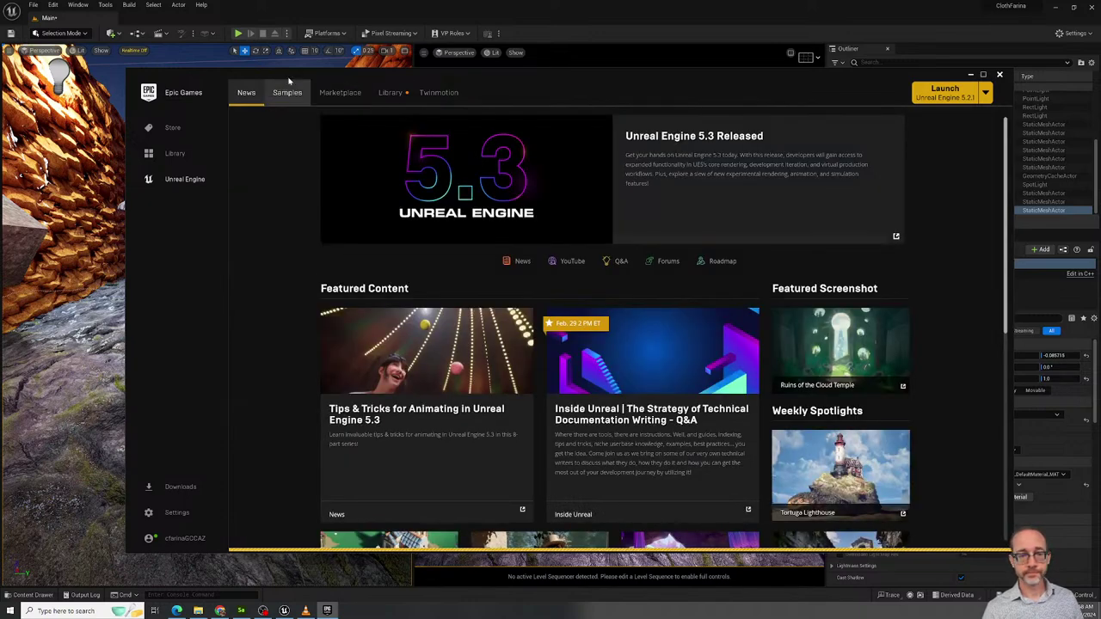
pyautogui.click(335, 94)
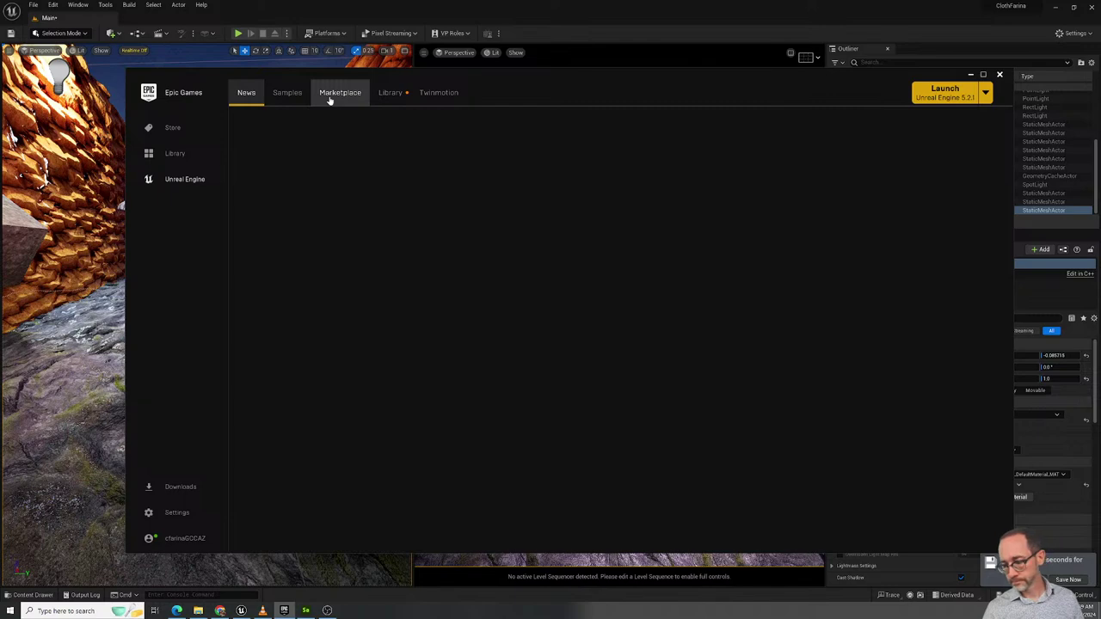
pyautogui.click(330, 95)
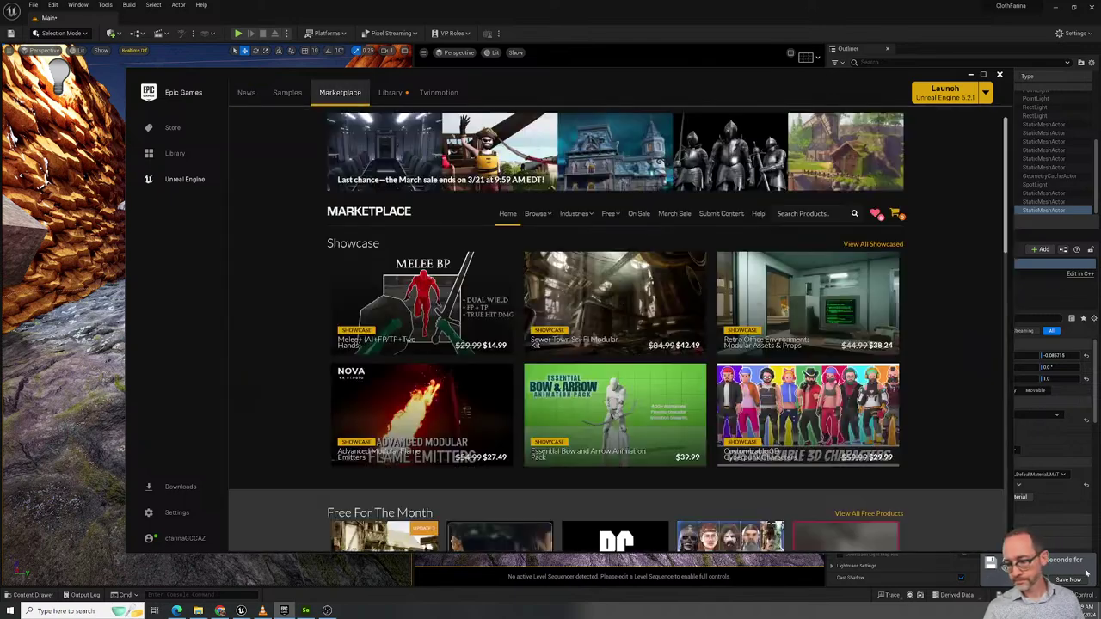
pyautogui.click(241, 611)
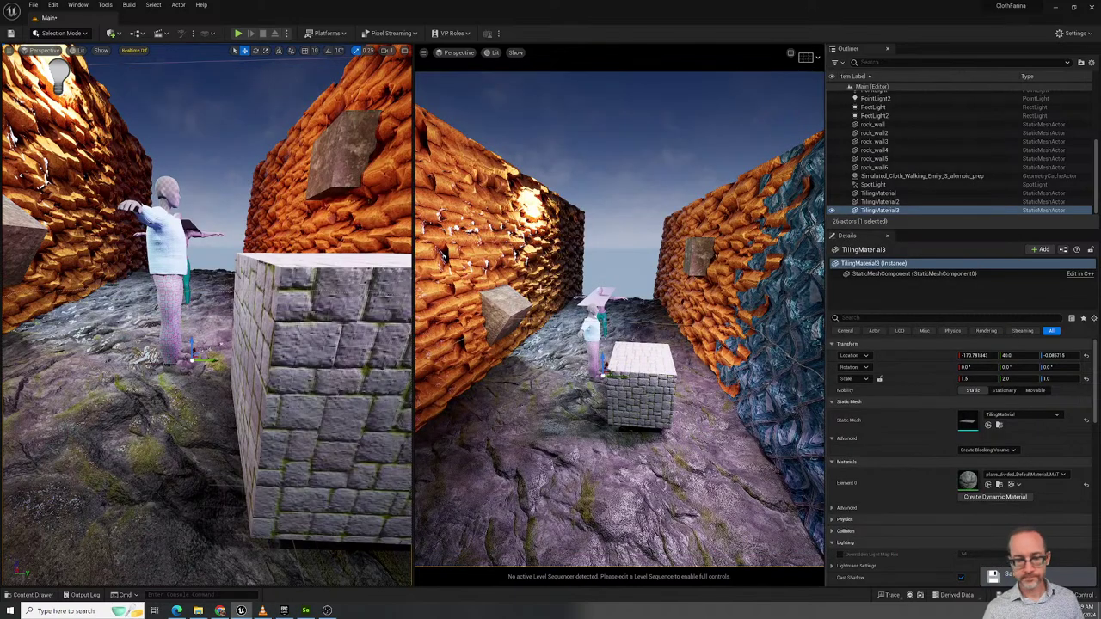
pyautogui.click(284, 611)
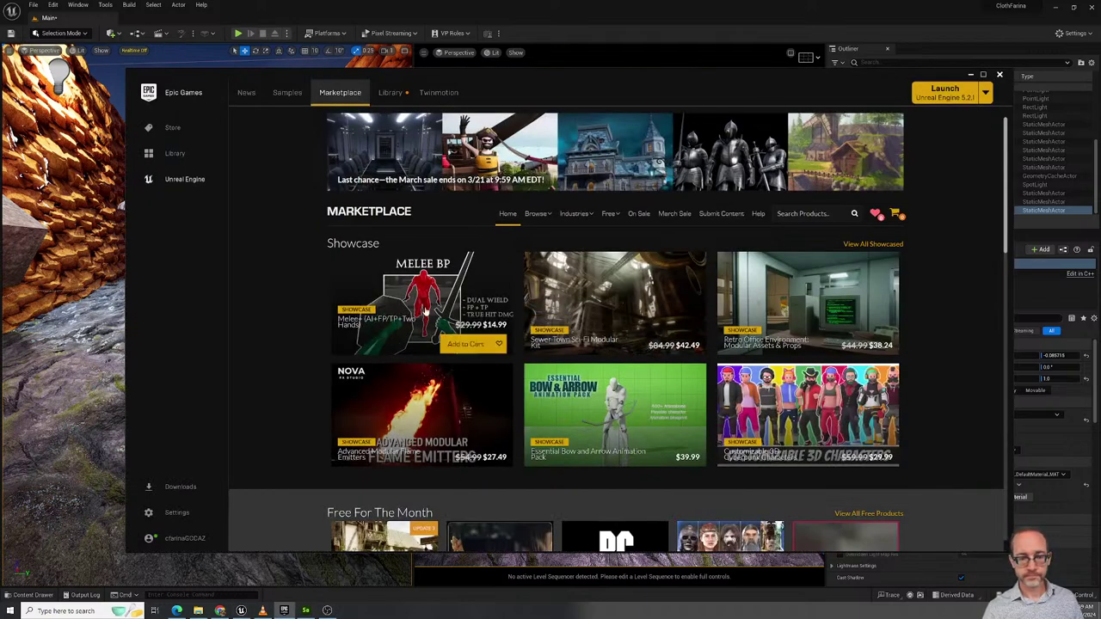
pyautogui.scroll(-2, 434, 378)
pyautogui.scroll(-1, 434, 387)
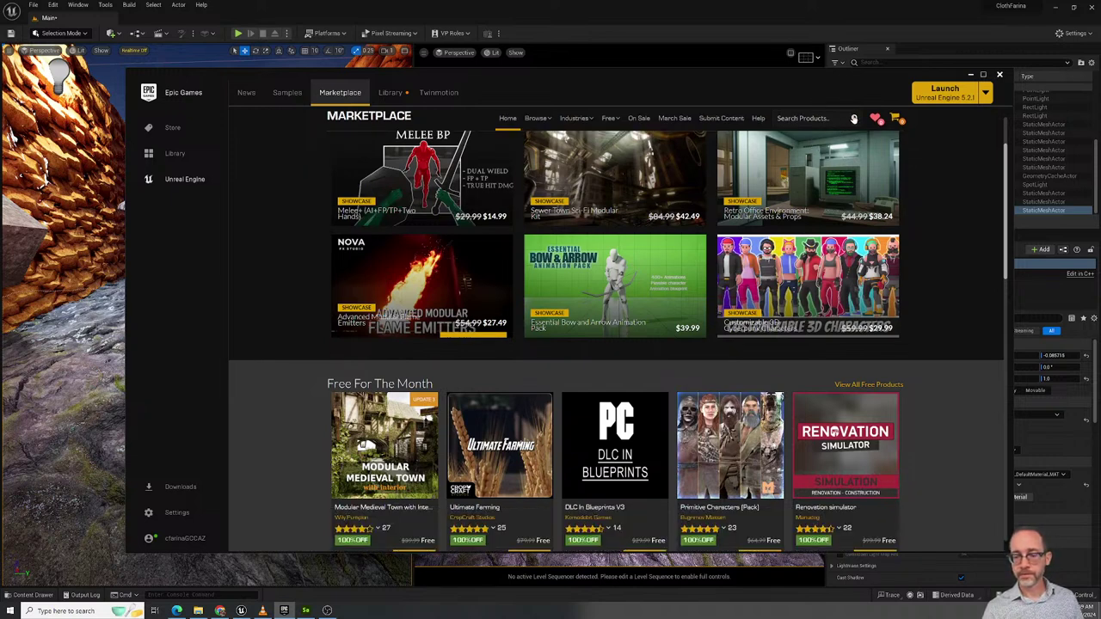
pyautogui.scroll(-1, 853, 119)
pyautogui.click(853, 119)
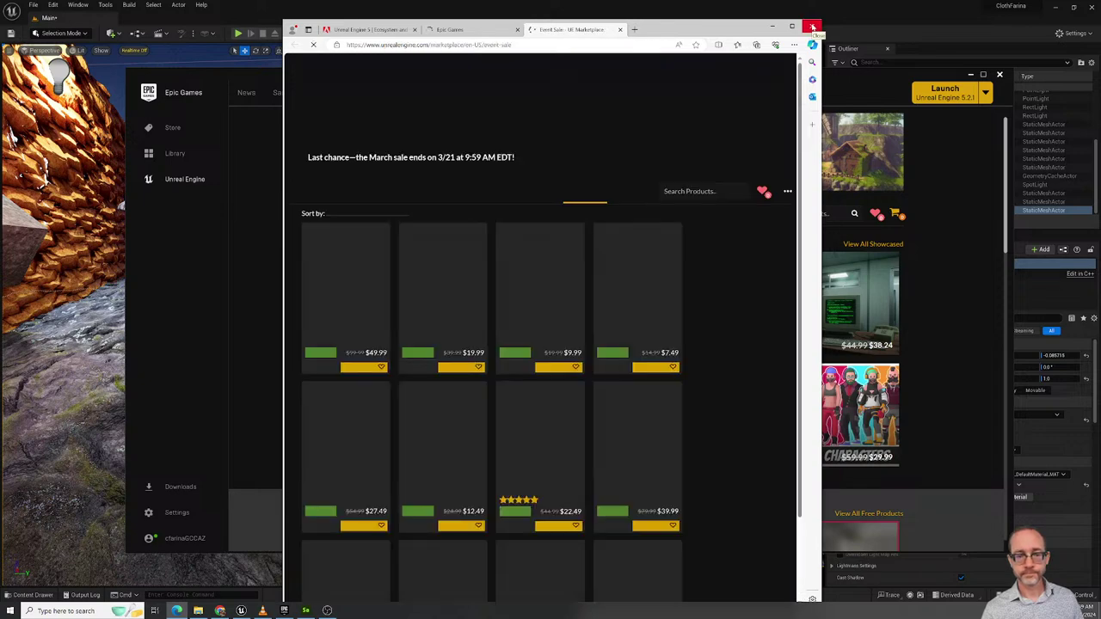
pyautogui.click(812, 28)
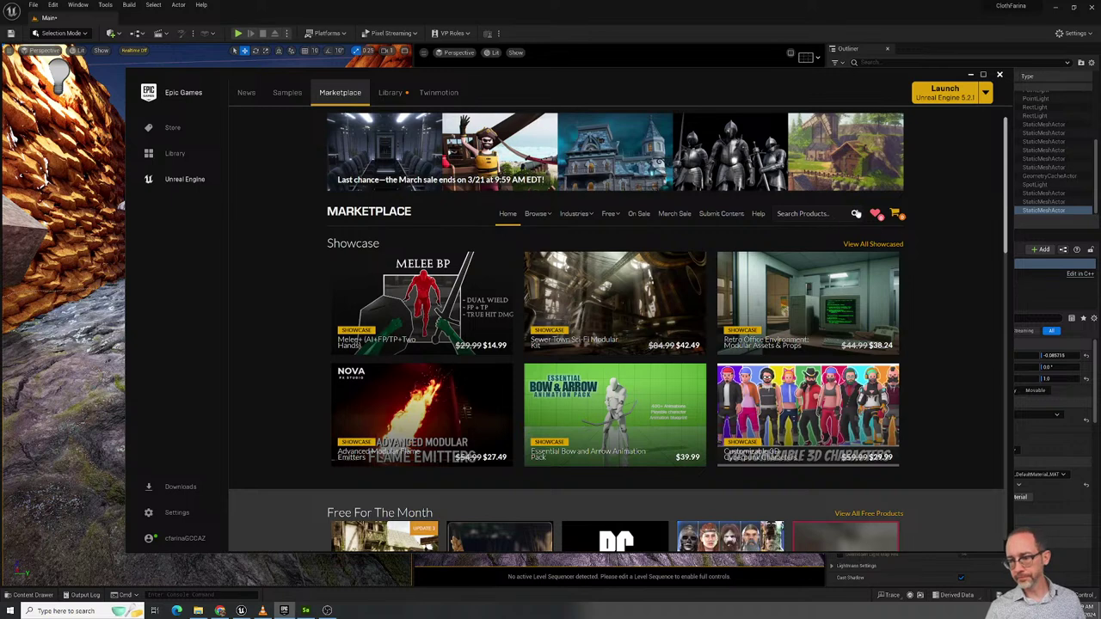
# Search the Marketplace for "substance" and close the Epic Games Launcher.
pyautogui.click(855, 215)
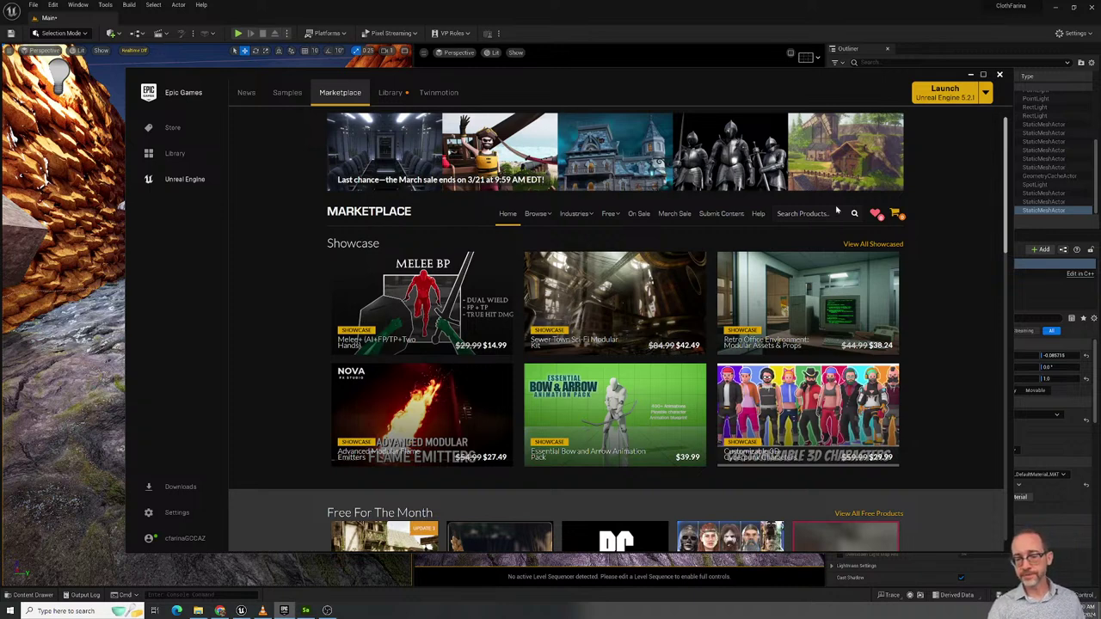
pyautogui.write('s')
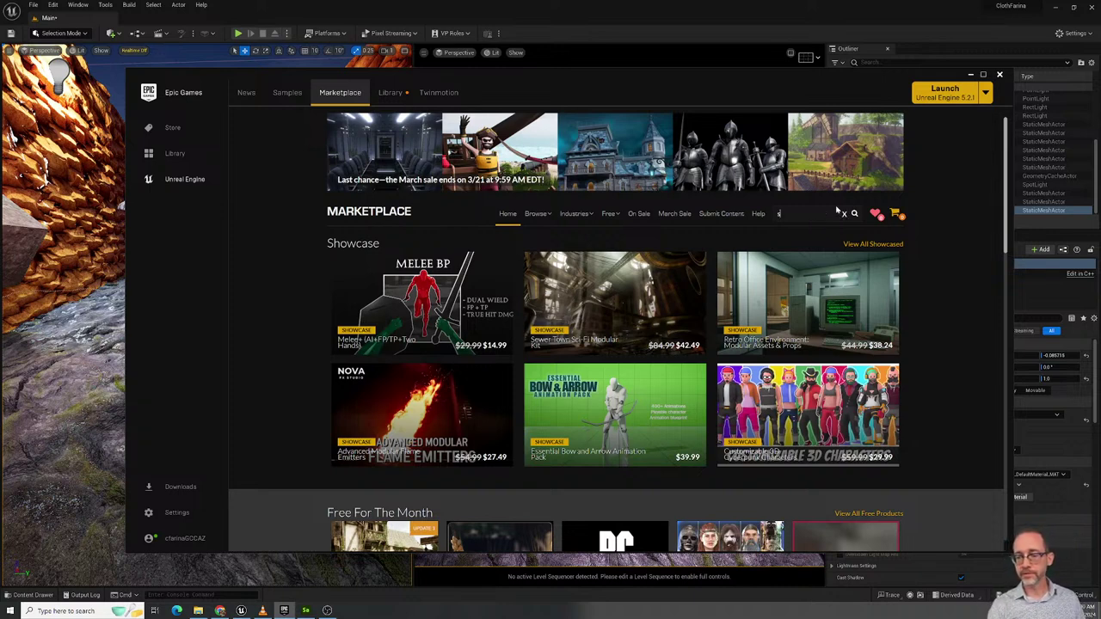
pyautogui.write('ubstance')
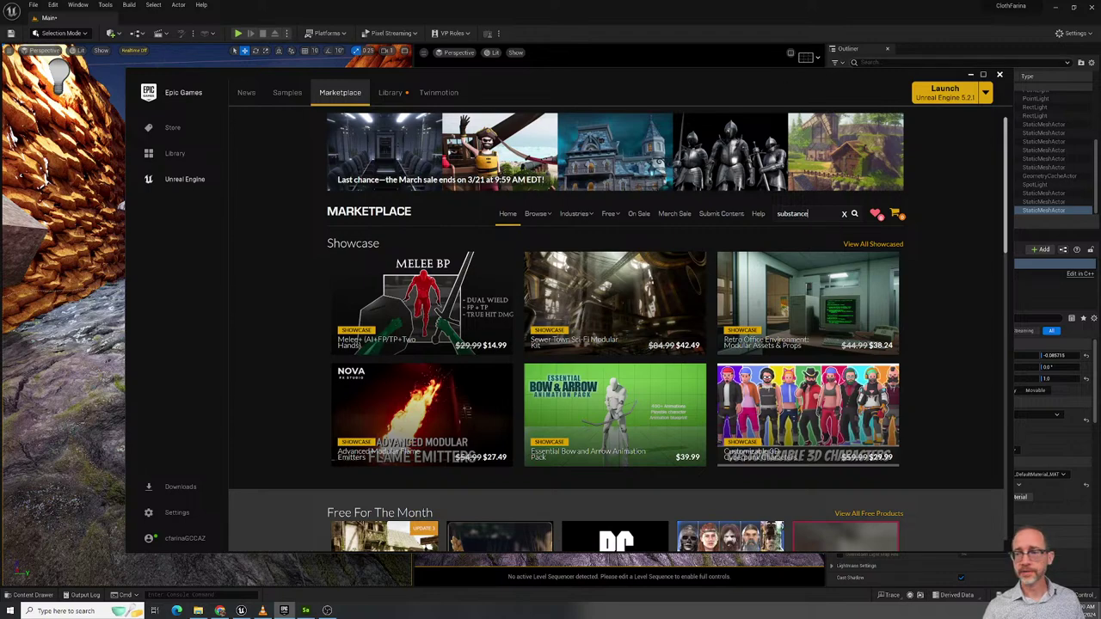
pyautogui.press('Return')
pyautogui.click(999, 74)
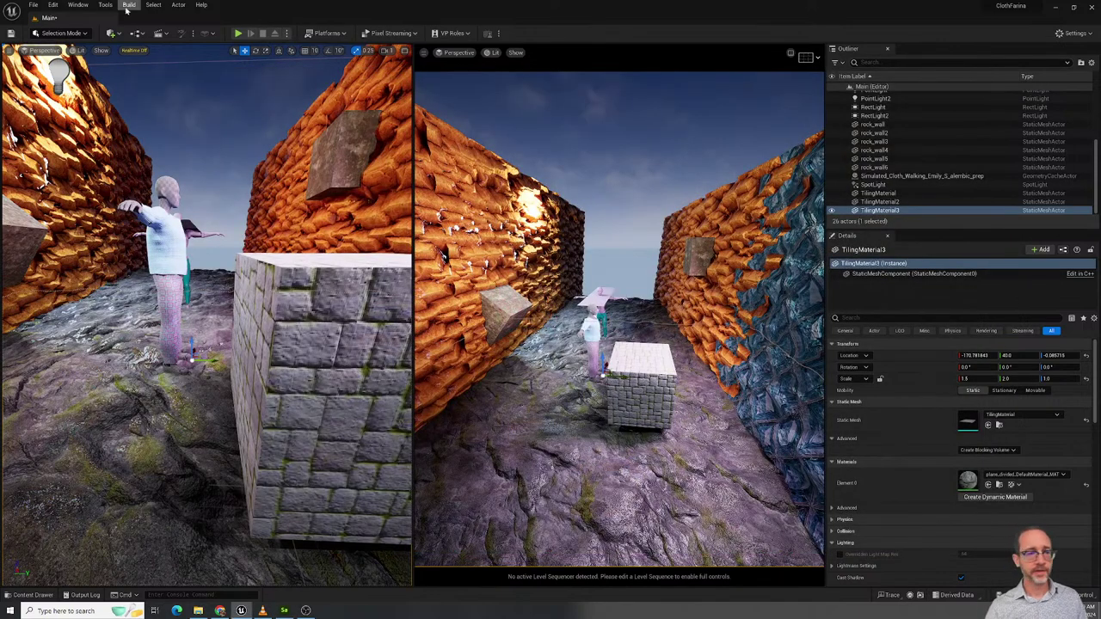
# Search the project's plugins for "substance" to check the Substance in UE5 plugin, and close the plugin browser.
pyautogui.click(53, 5)
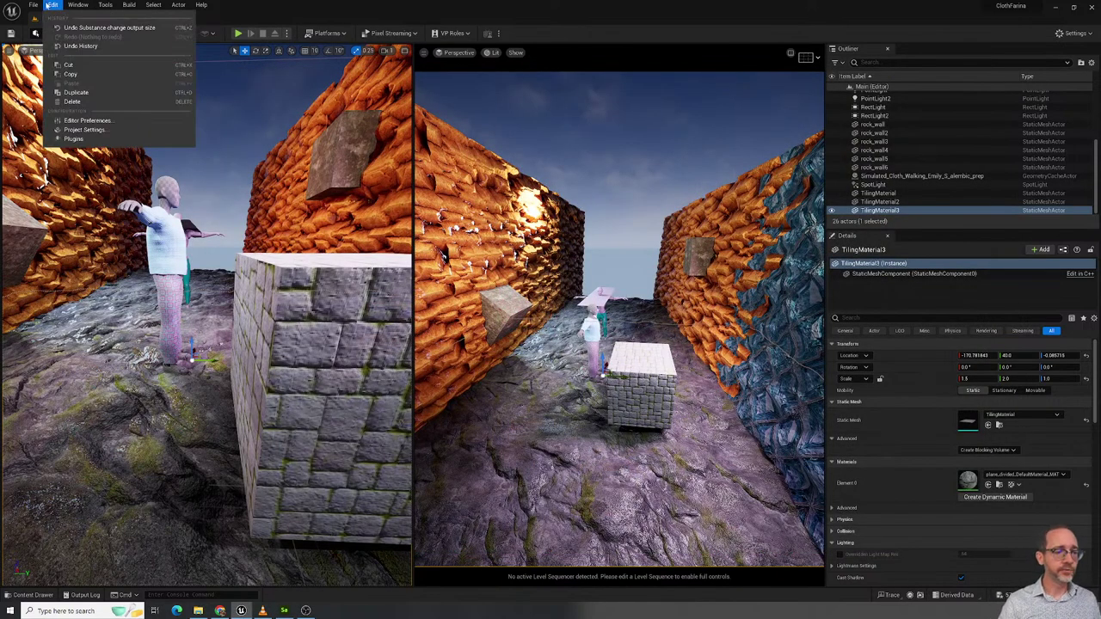
pyautogui.click(73, 138)
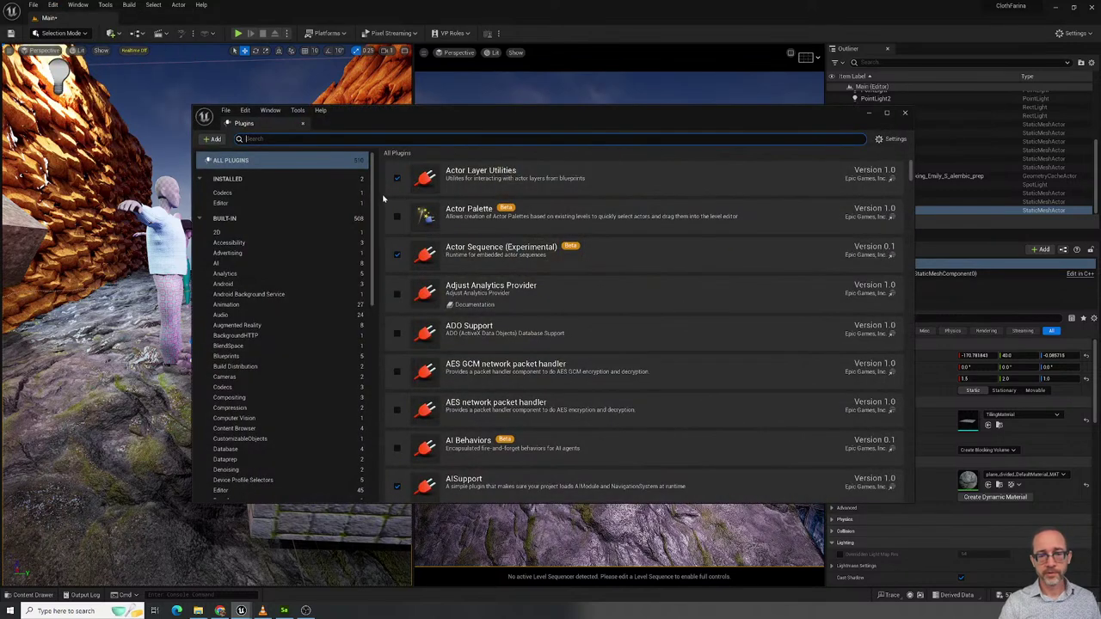
pyautogui.write('substa')
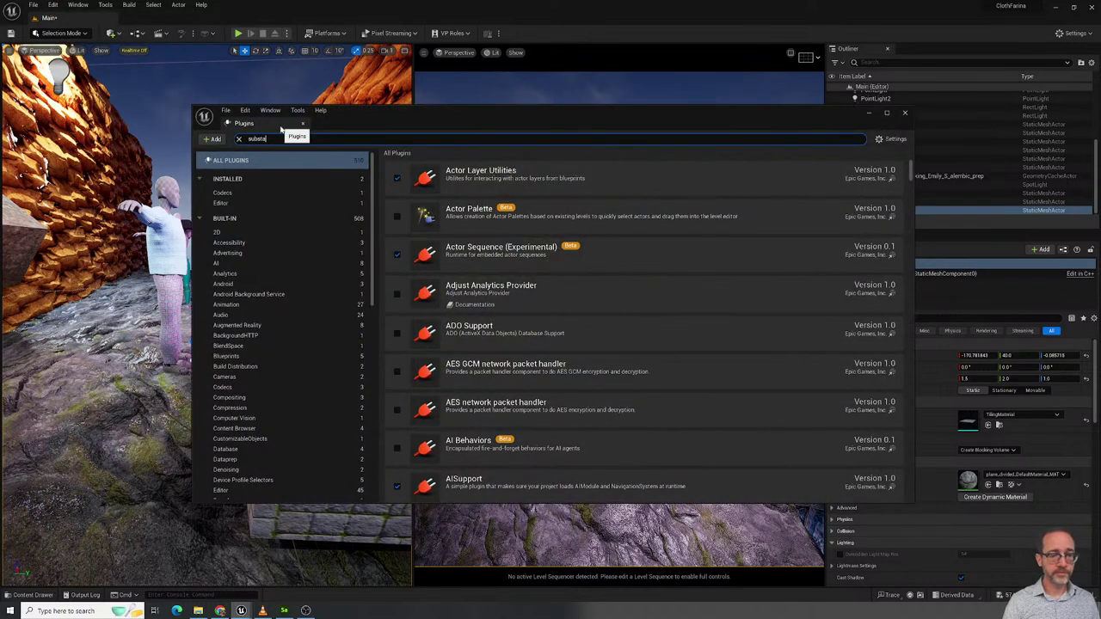
pyautogui.write('nce')
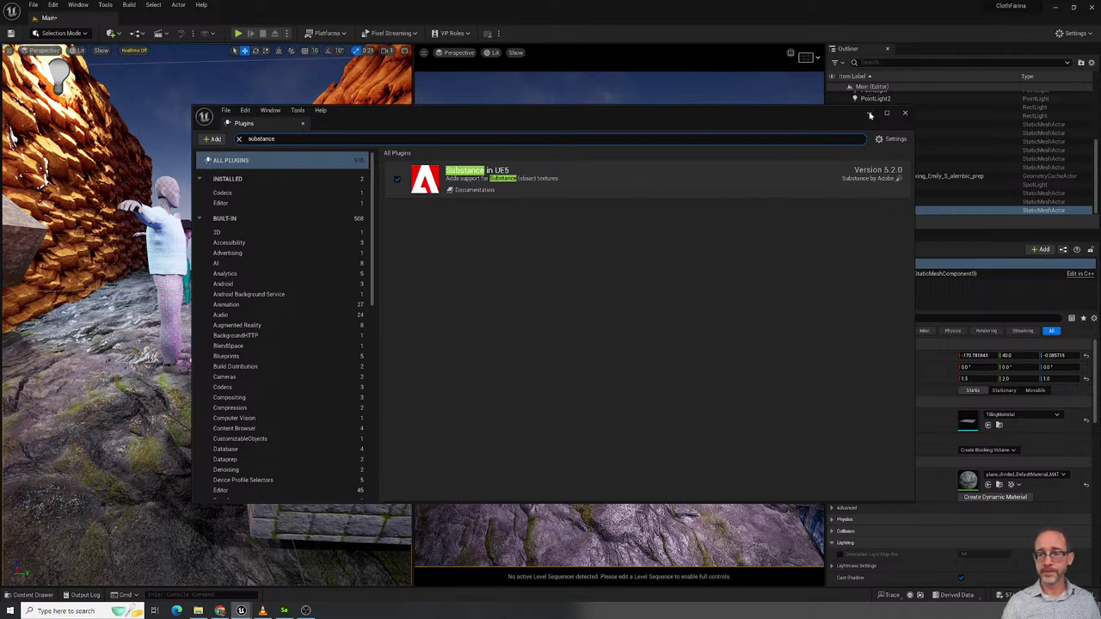
pyautogui.click(903, 113)
# Bring up the project's content browser and close the File Explorer window showing submissions (9).
pyautogui.hotkey('alt', 'f')
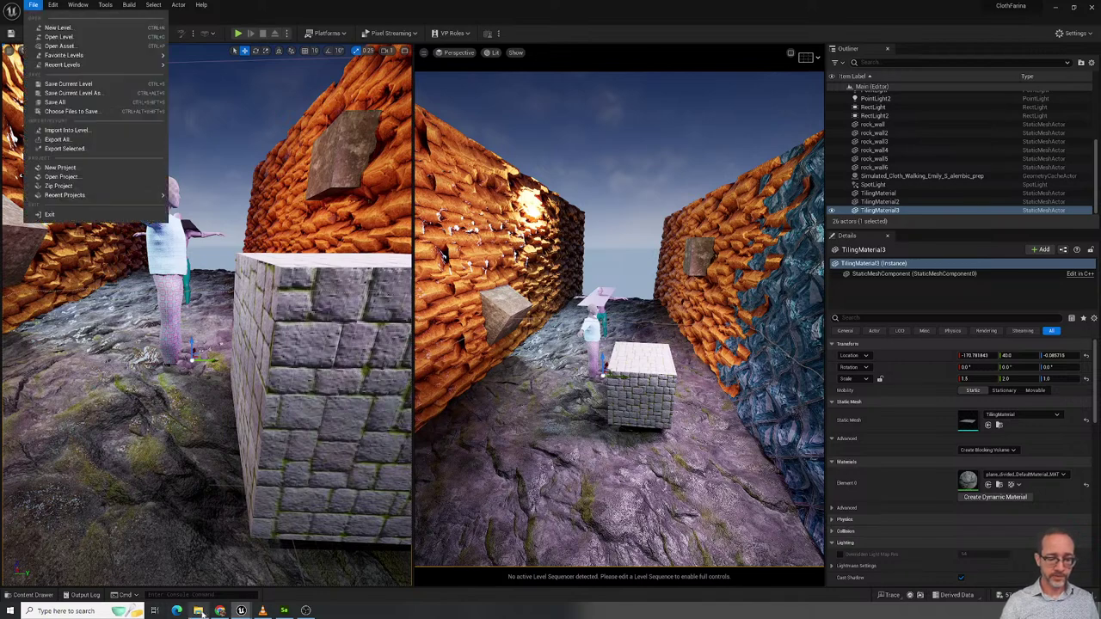
pyautogui.click(286, 595)
pyautogui.click(198, 610)
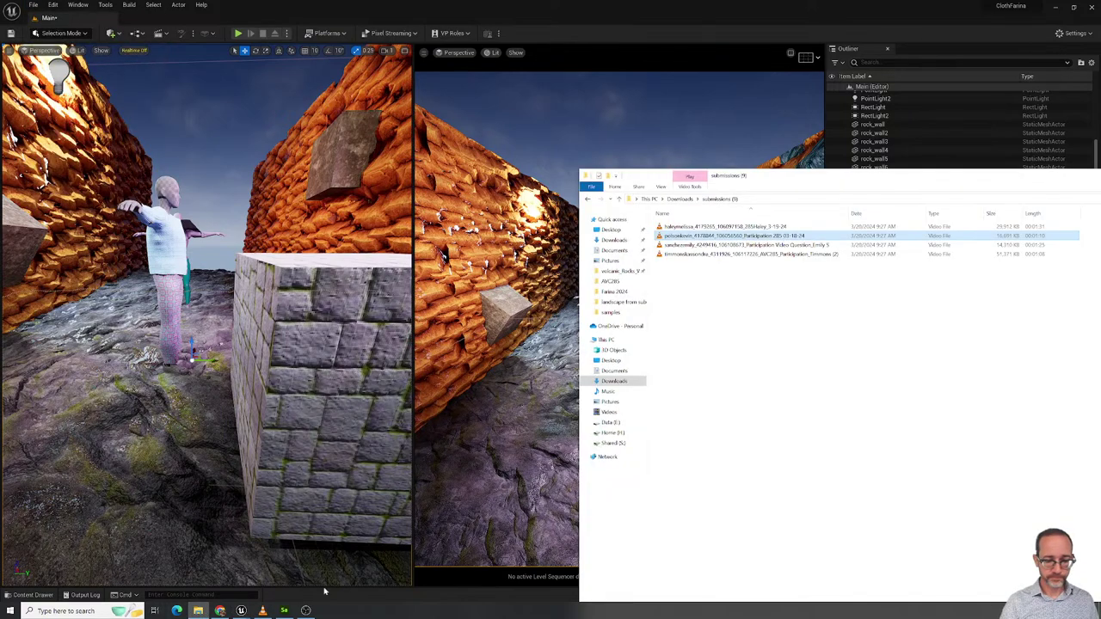
pyautogui.click(197, 610)
pyautogui.hotkey('ctrl', 'space')
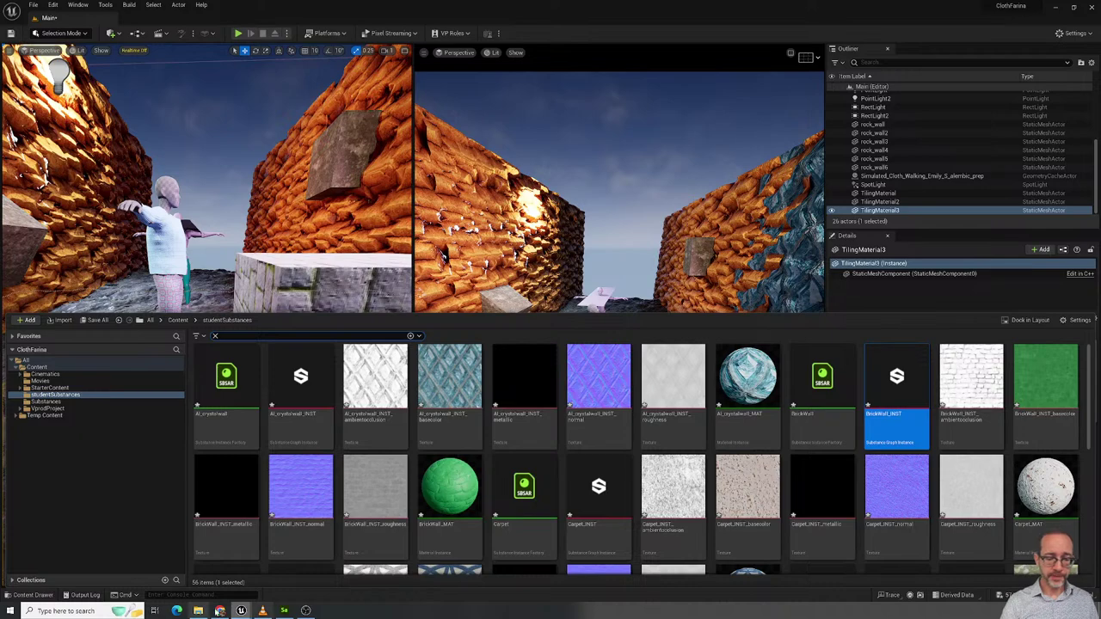
pyautogui.click(198, 611)
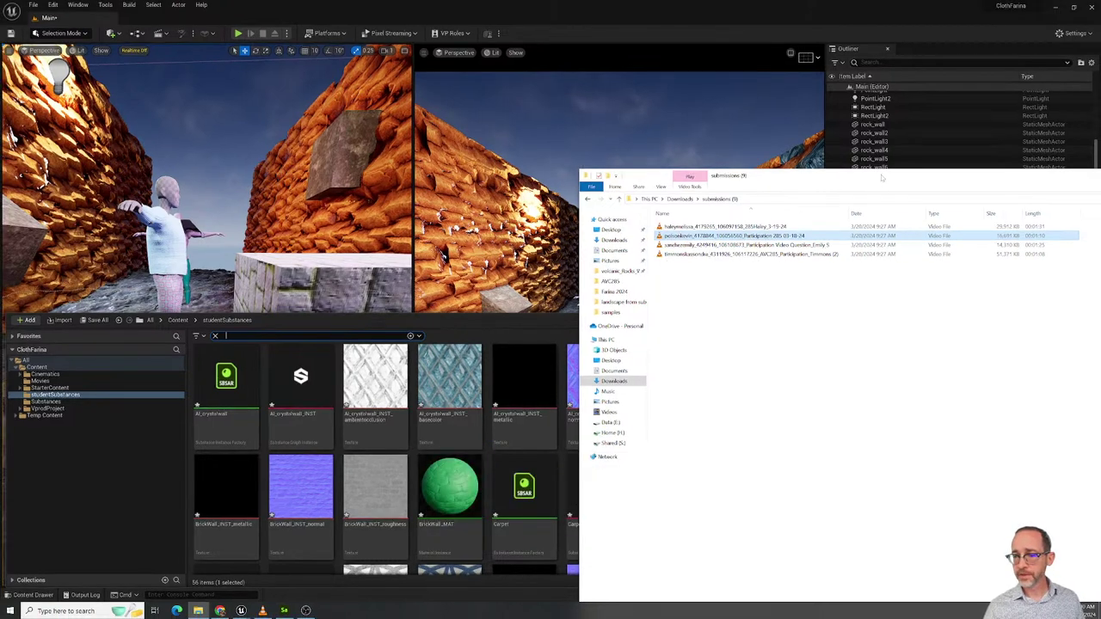
pyautogui.moveTo(890, 172); pyautogui.dragTo(712, 176)
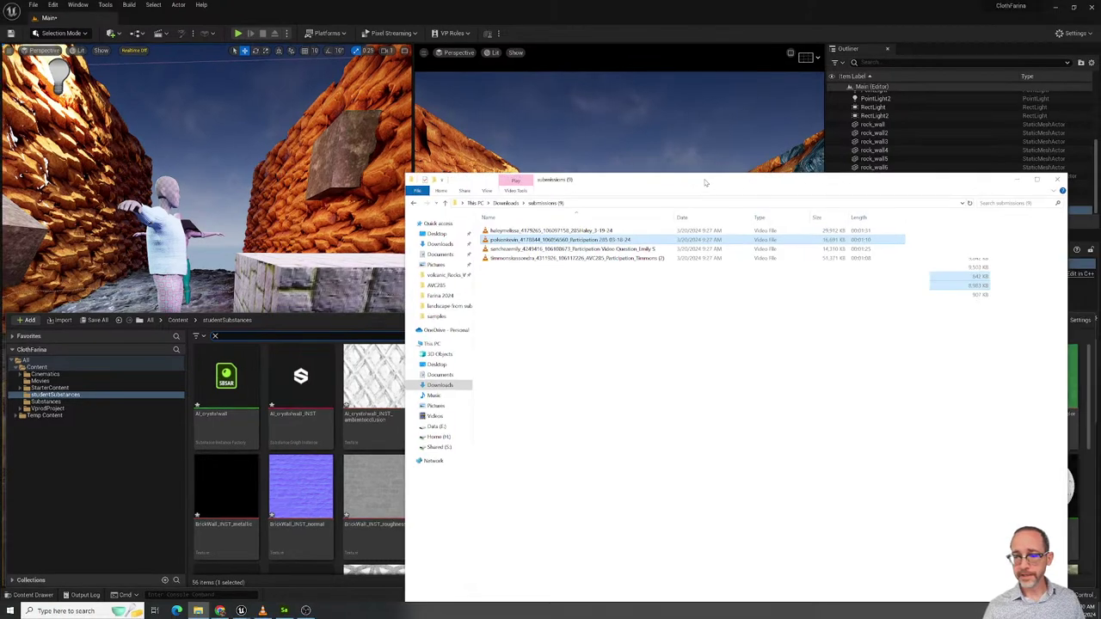
pyautogui.click(1056, 180)
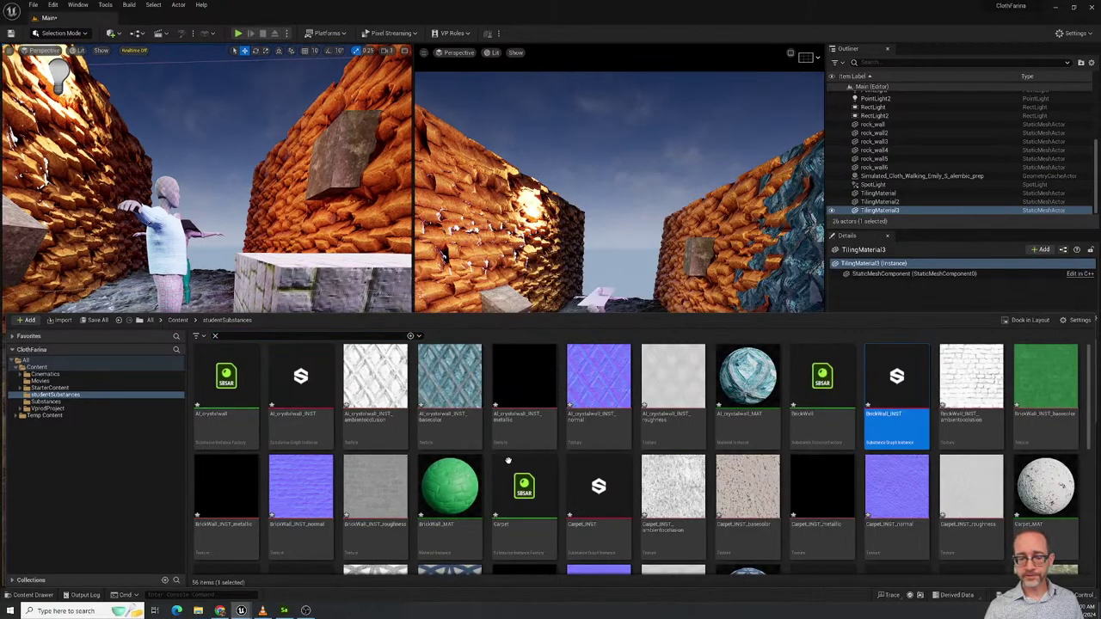
# Create a material named somethingNew in the studentSubstances folder and apply it to the block on the right-hand orange rock wall.
pyautogui.click(55, 395)
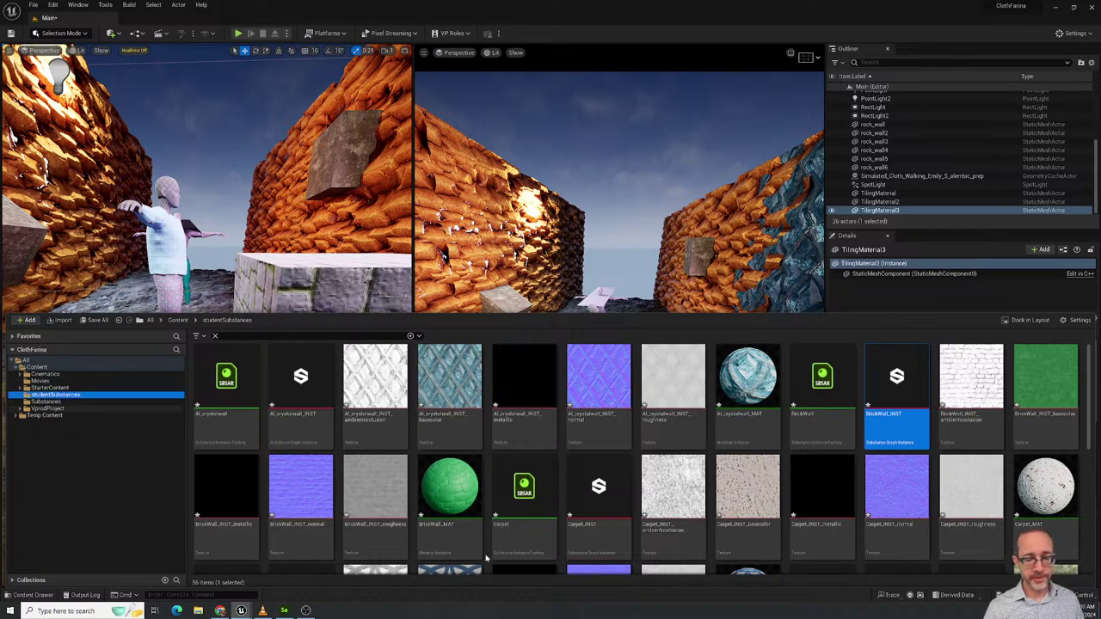
pyautogui.scroll(-5, 486, 559)
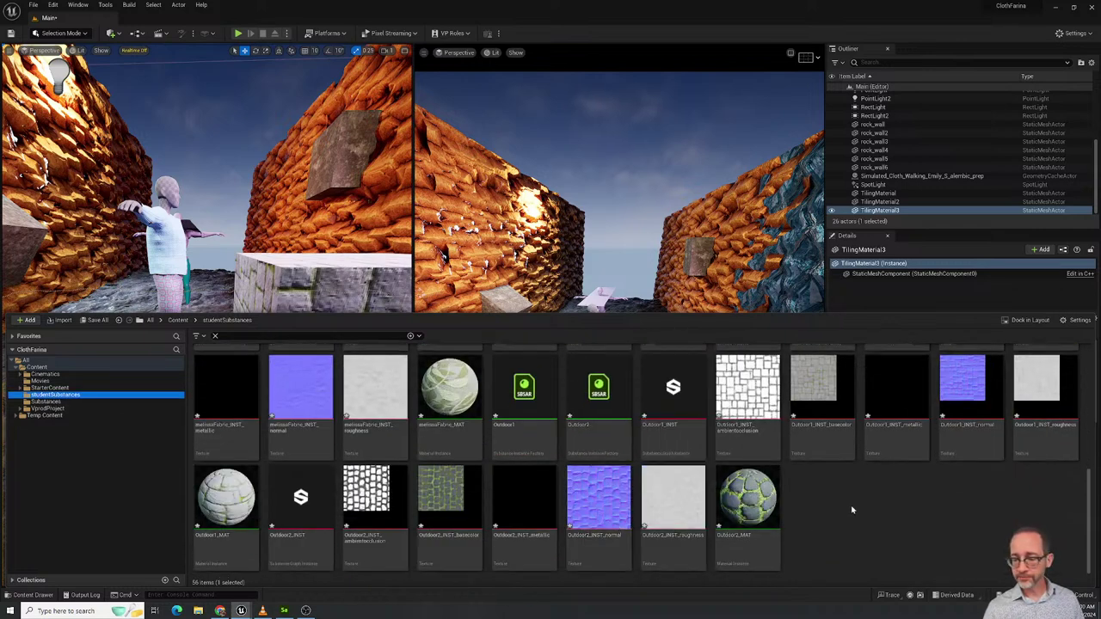
pyautogui.rightClick(851, 510)
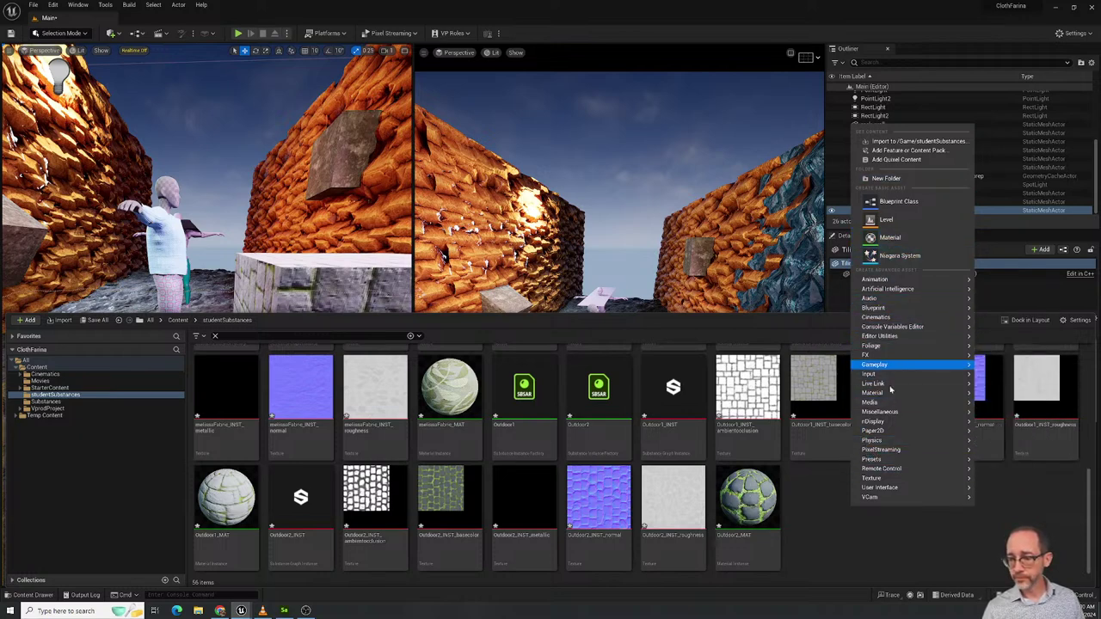
pyautogui.moveTo(881, 395)
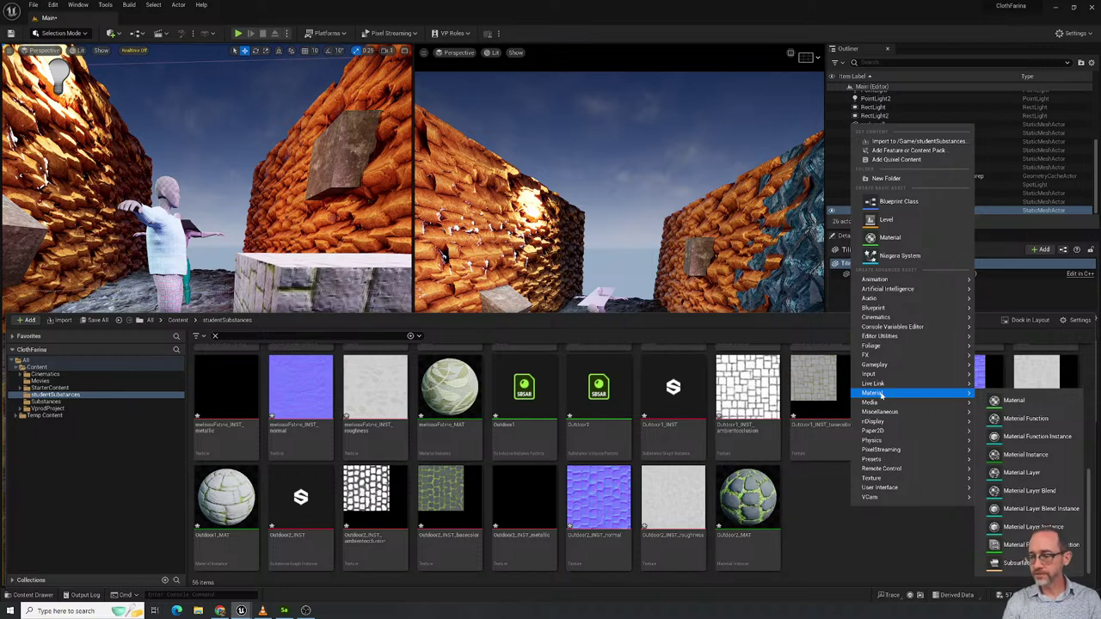
pyautogui.click(1012, 402)
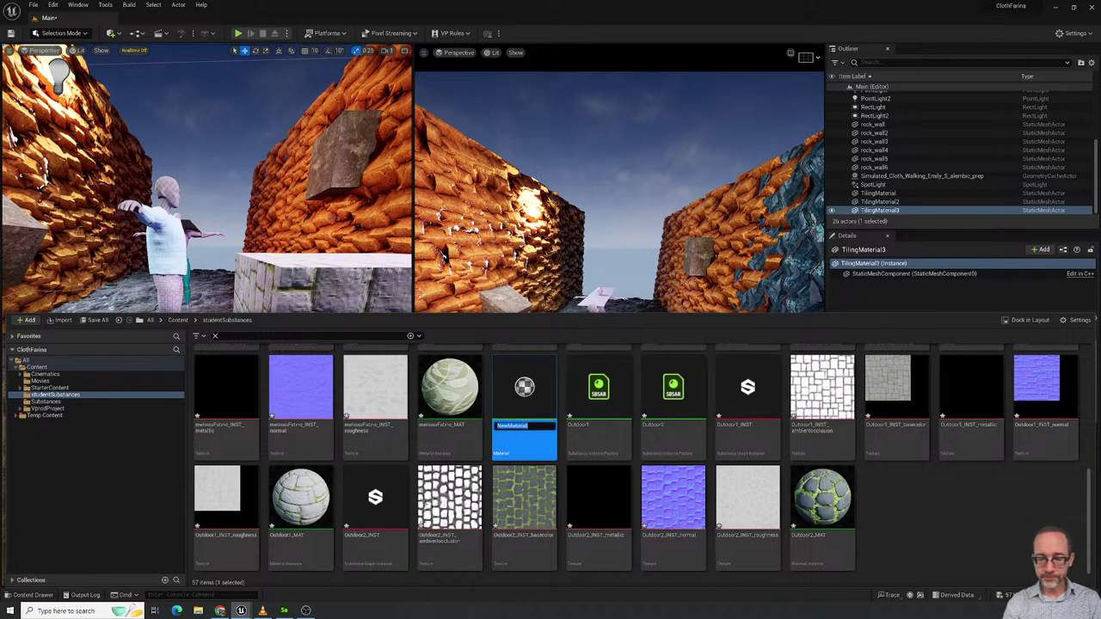
pyautogui.write('s')
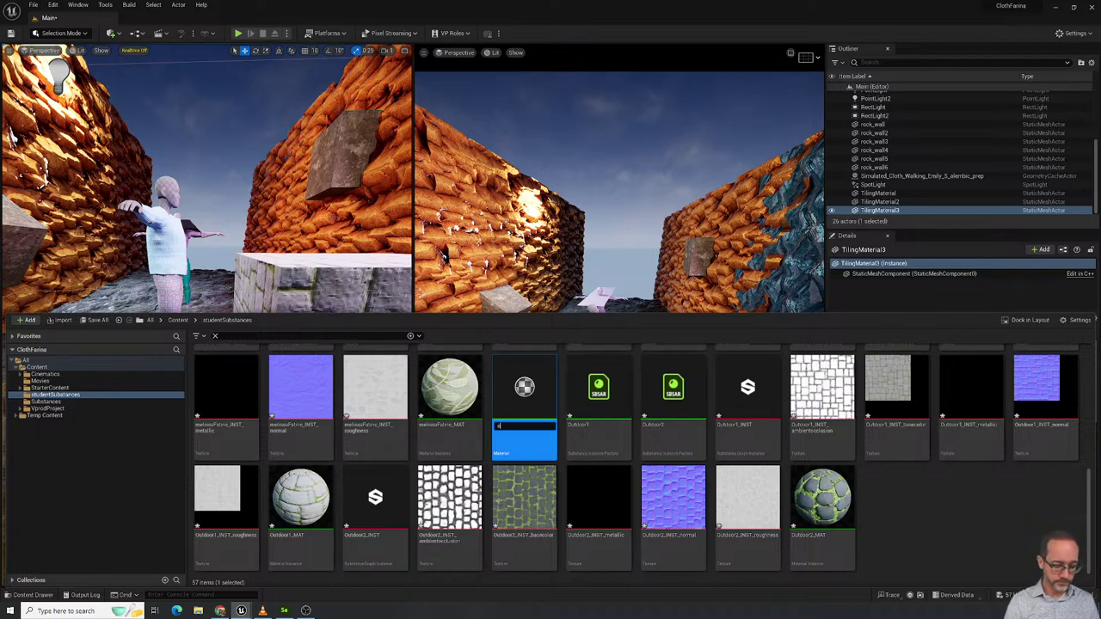
pyautogui.write('omethingNew')
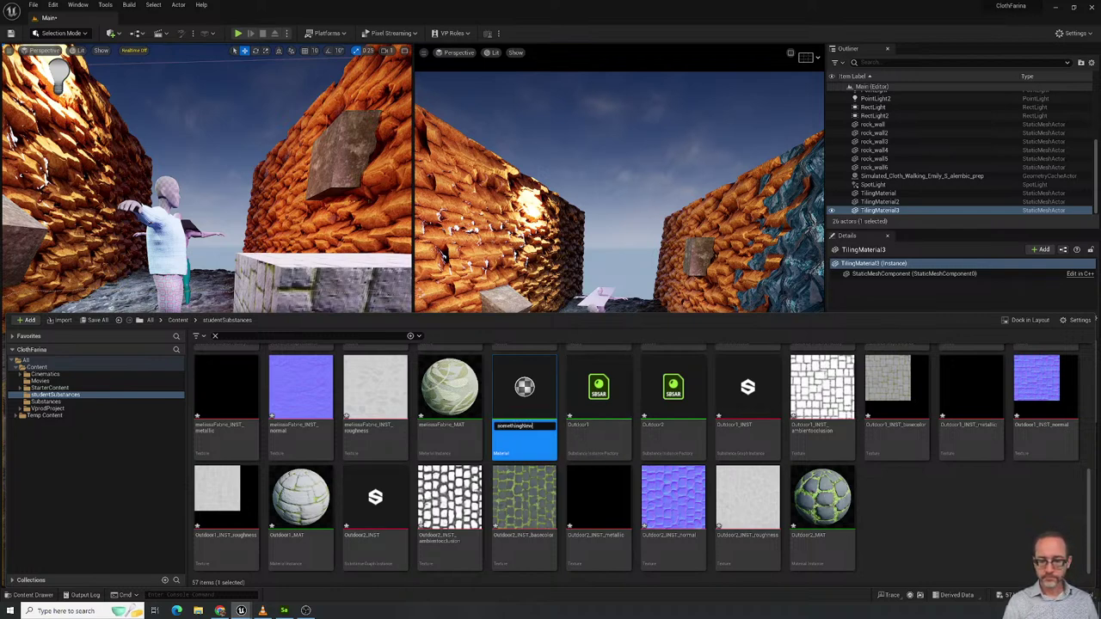
pyautogui.press('Return')
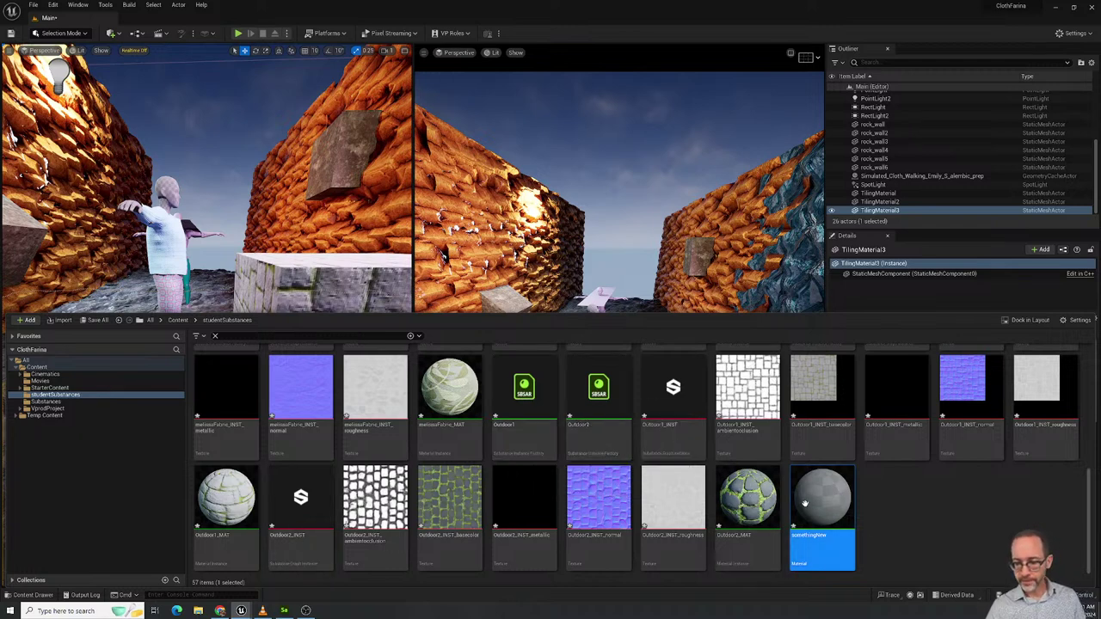
pyautogui.moveTo(816, 514); pyautogui.dragTo(338, 148)
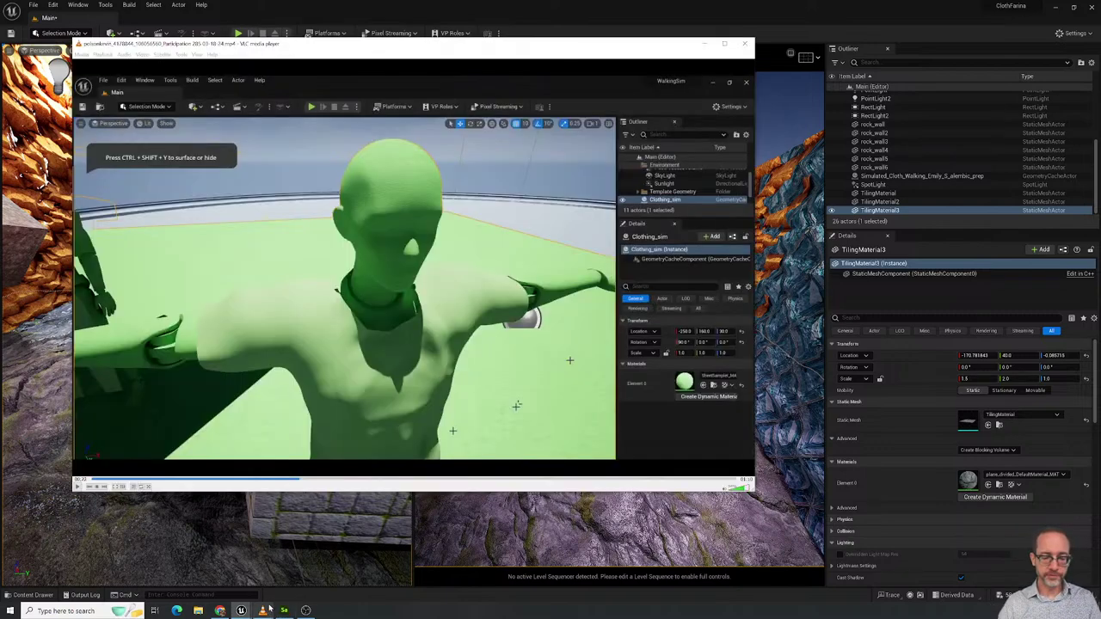
# Switch to VLC, replay the clothing part of the second student's participation video, play it to the end and close the player.
pyautogui.click(263, 611)
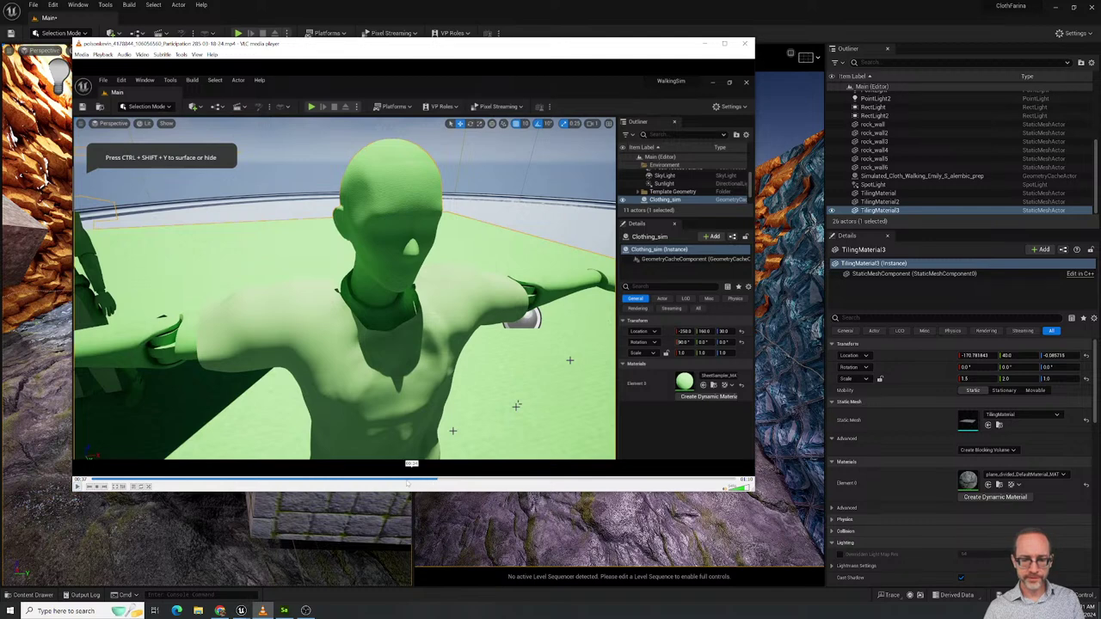
pyautogui.click(411, 483)
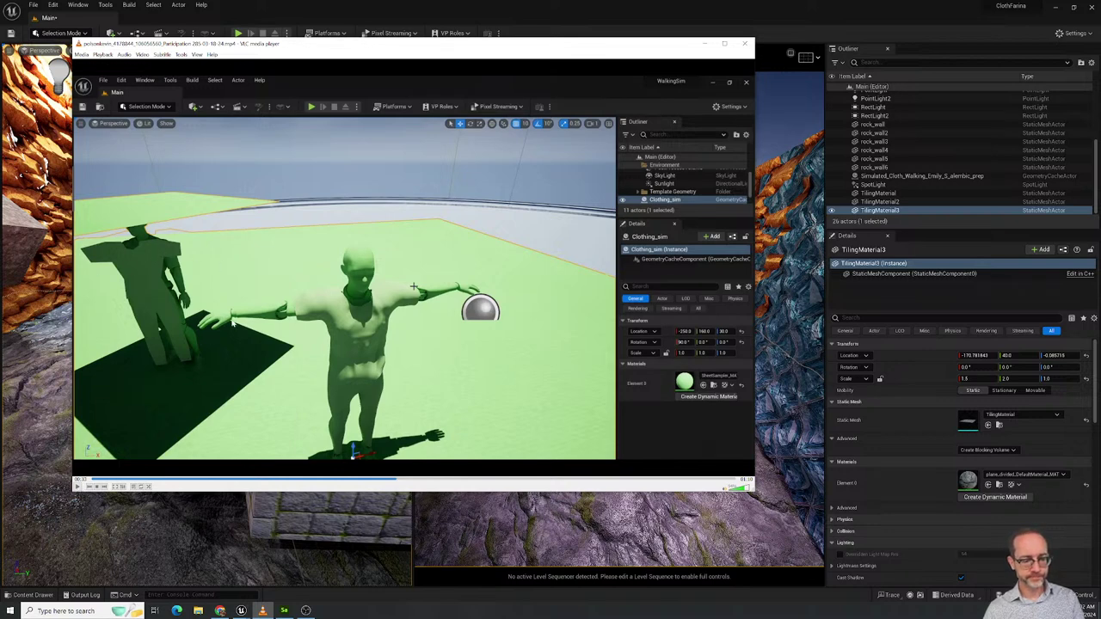
pyautogui.click(77, 486)
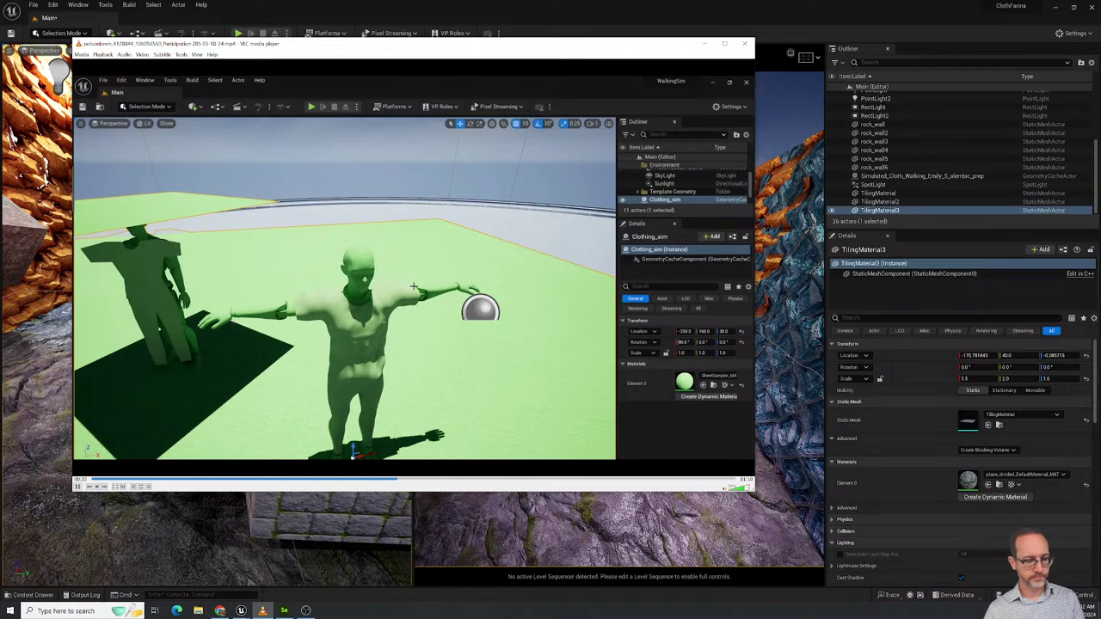
pyautogui.click(336, 479)
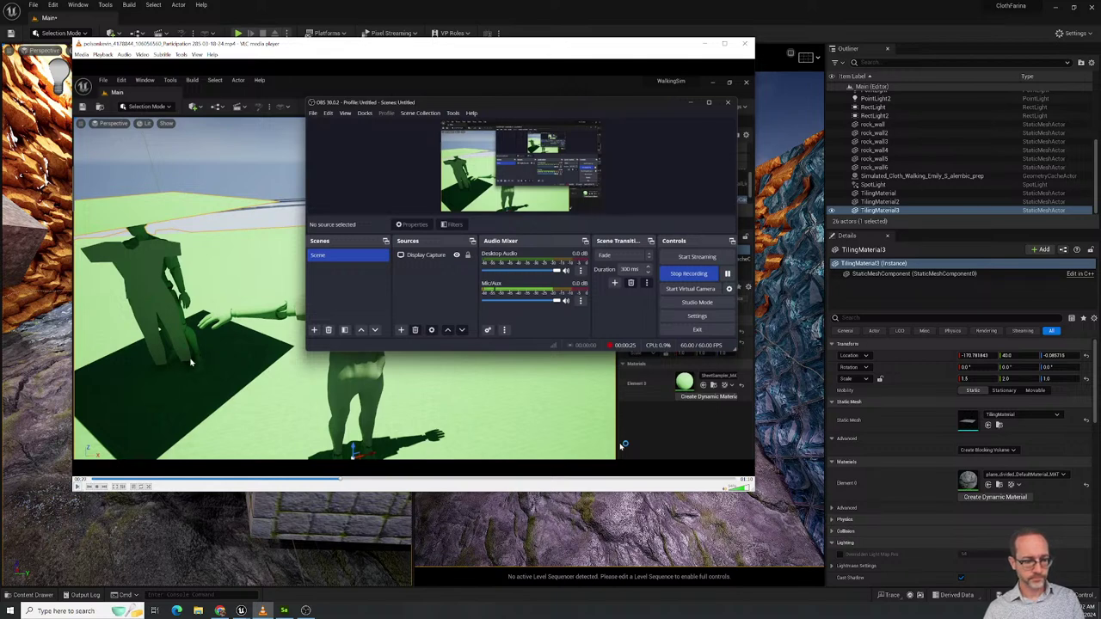
pyautogui.click(77, 486)
pyautogui.press('space')
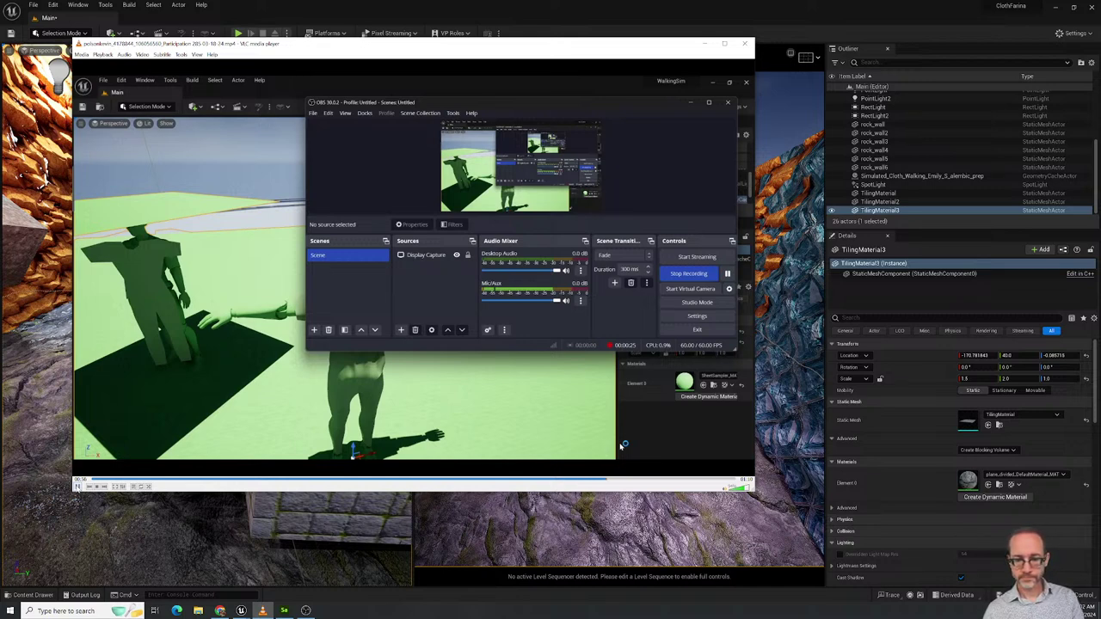
pyautogui.click(76, 486)
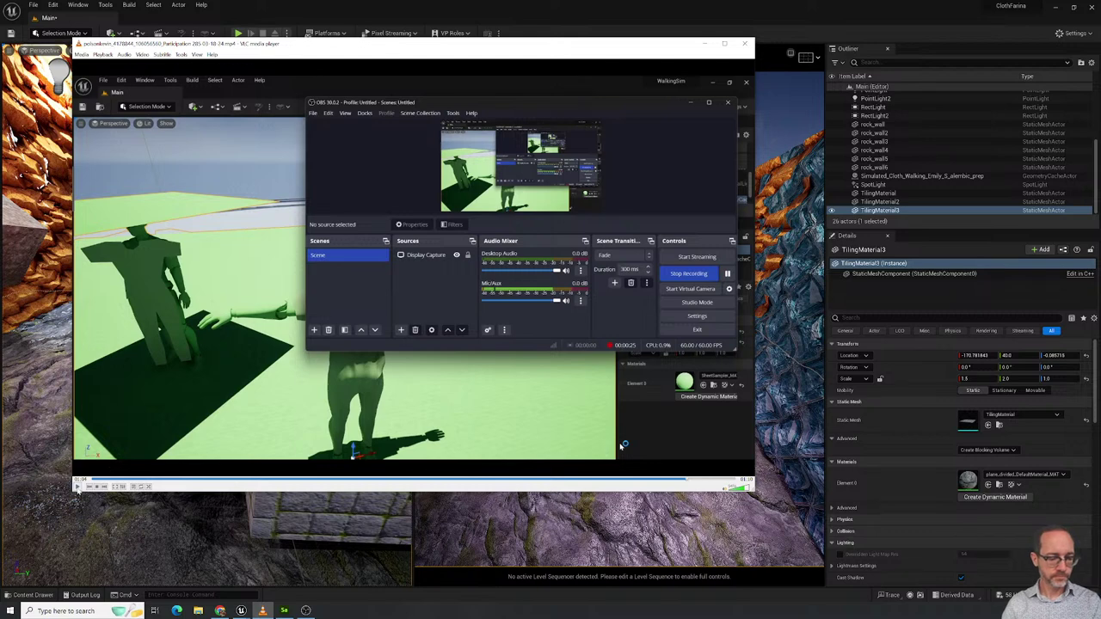
pyautogui.click(77, 487)
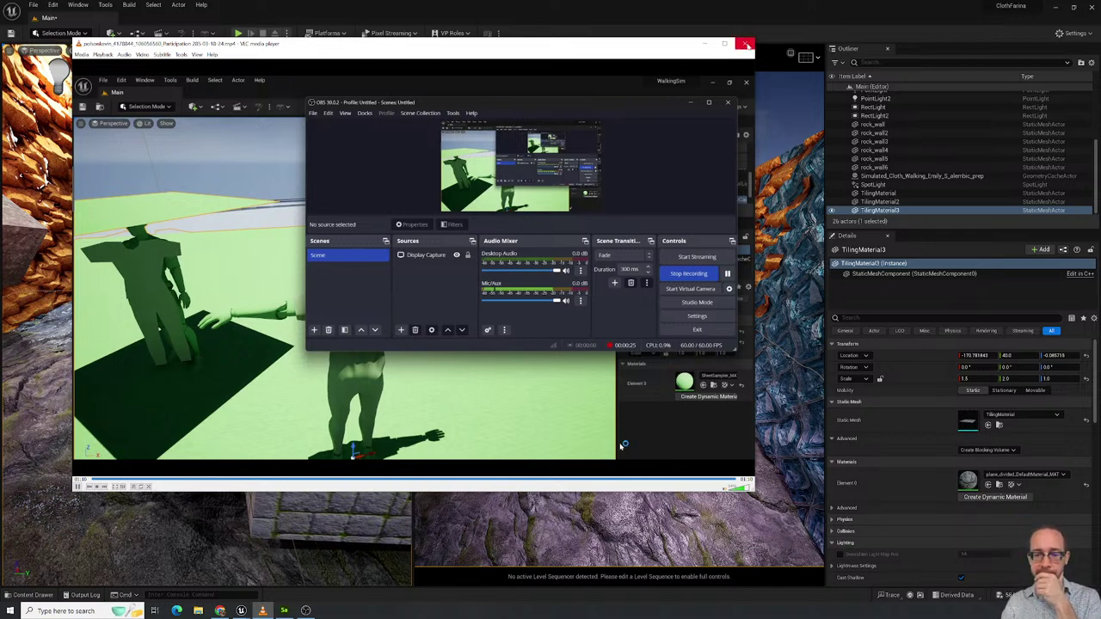
pyautogui.click(746, 44)
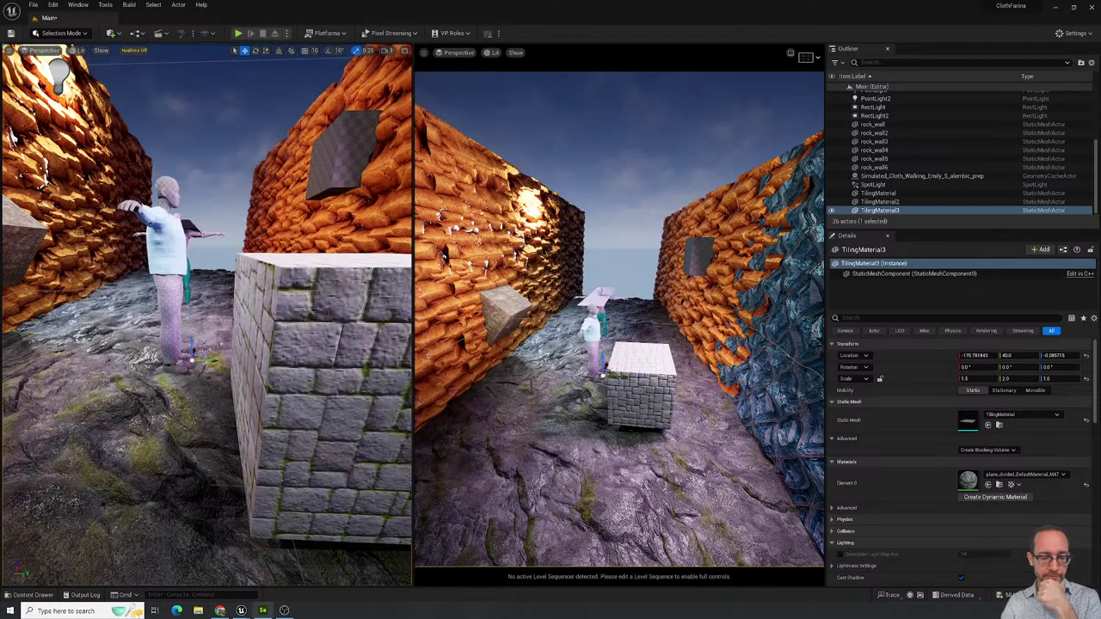
# In File Explorer, go to Downloads, submissions (7), and open the second student's 03-18-24 Turn In folder.
pyautogui.click(198, 611)
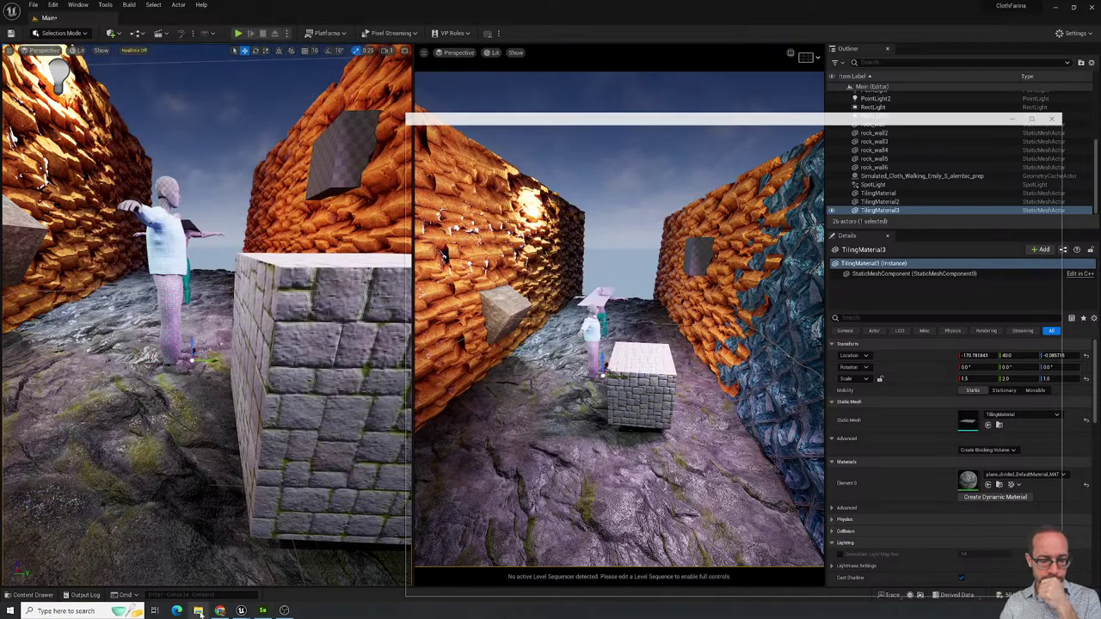
pyautogui.click(199, 611)
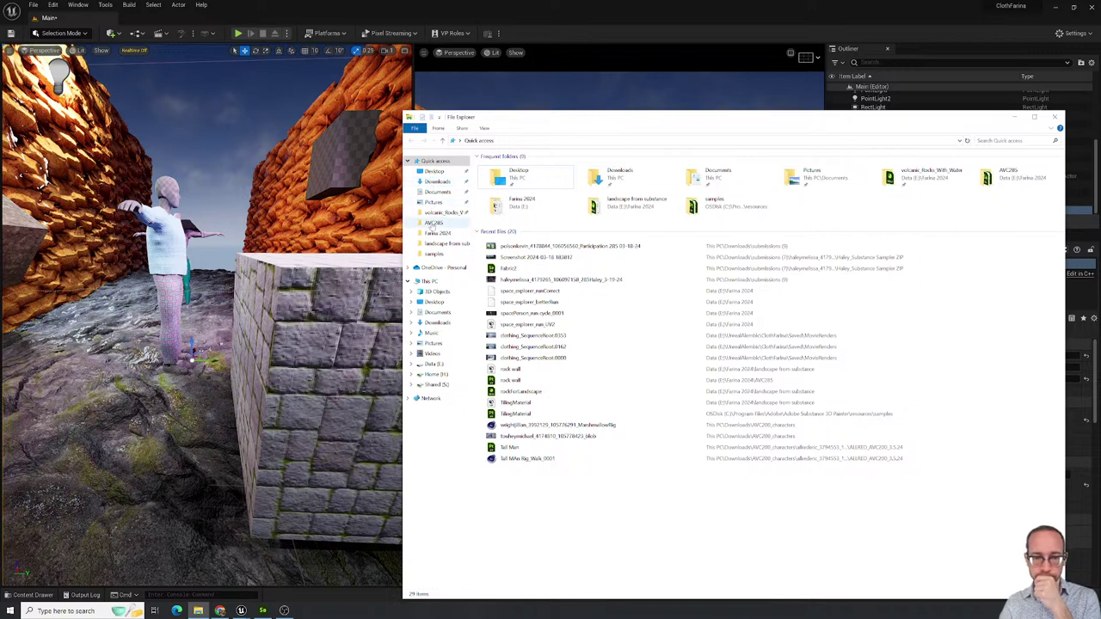
pyautogui.click(440, 181)
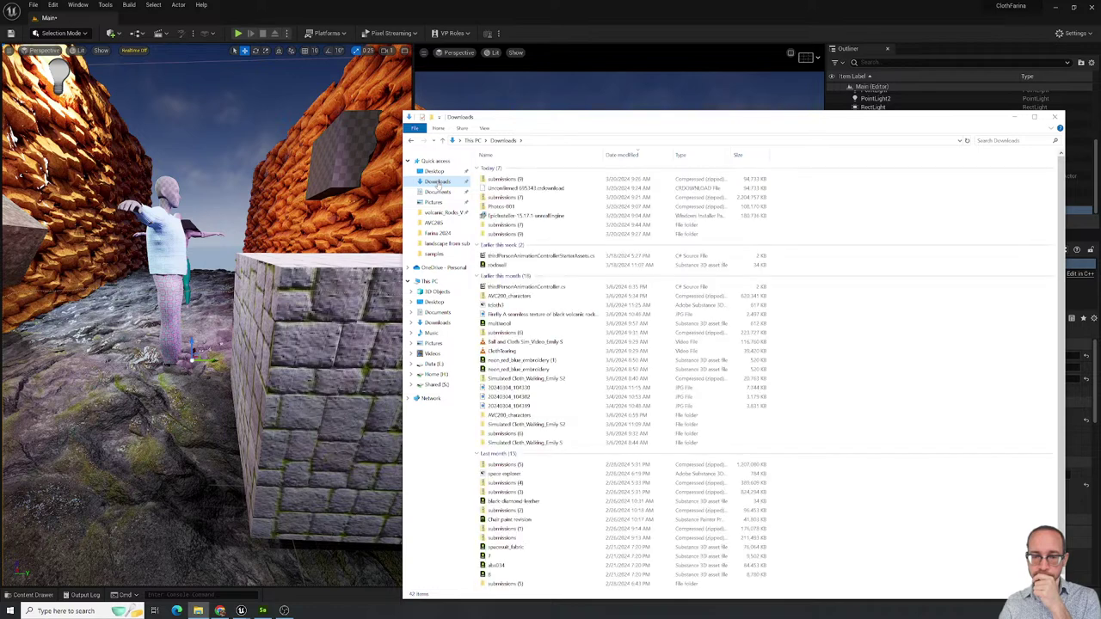
pyautogui.click(506, 234)
pyautogui.doubleClick(506, 233)
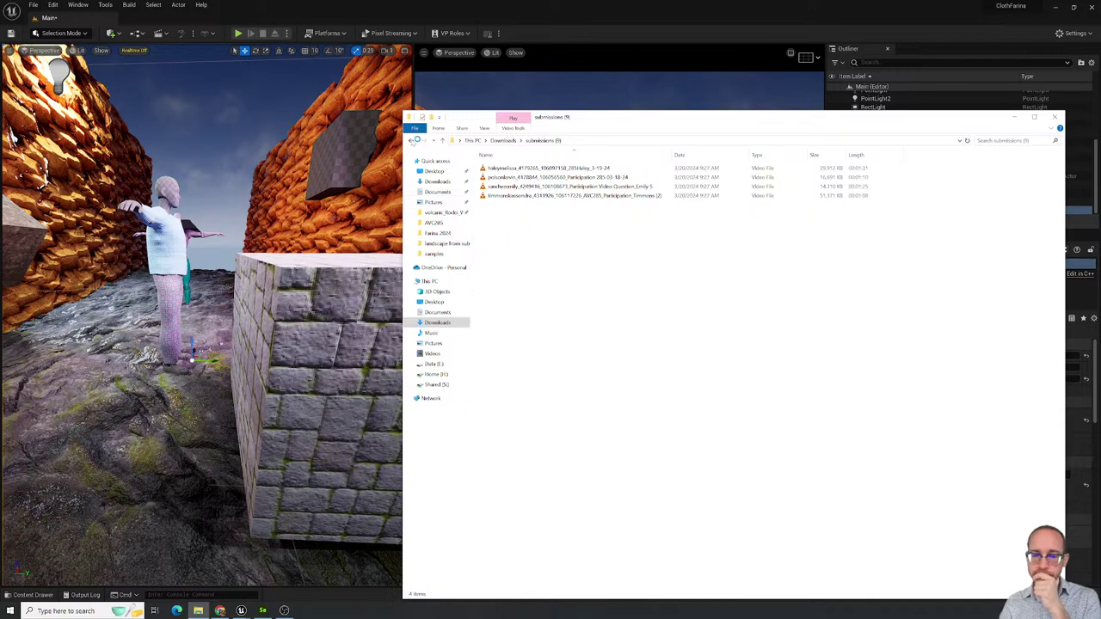
pyautogui.click(413, 140)
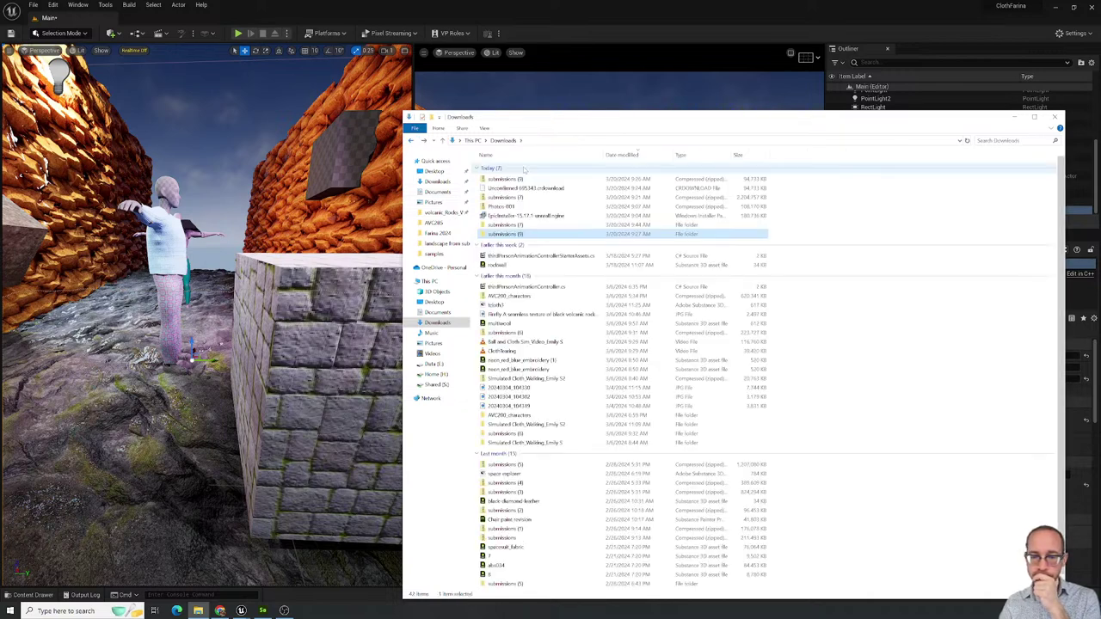
pyautogui.doubleClick(504, 224)
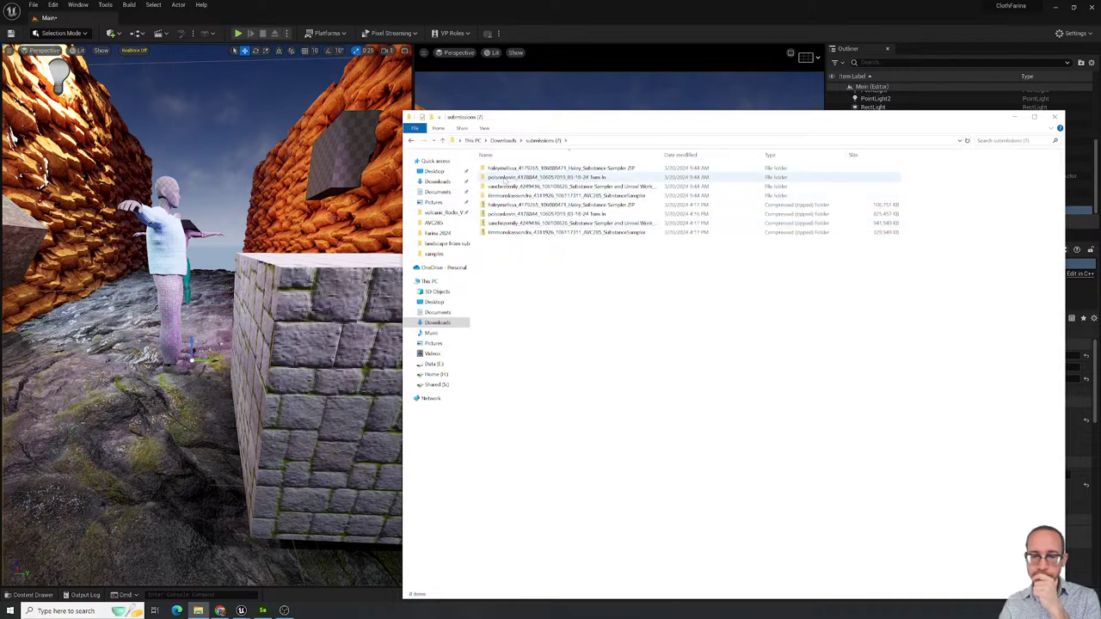
pyautogui.doubleClick(506, 177)
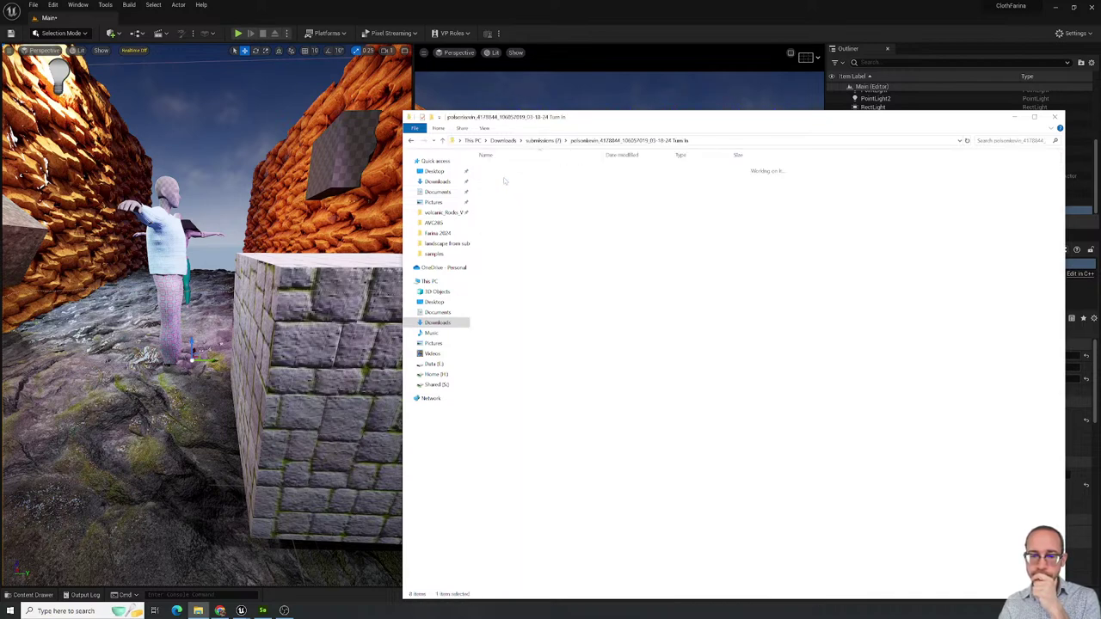
pyautogui.doubleClick(504, 169)
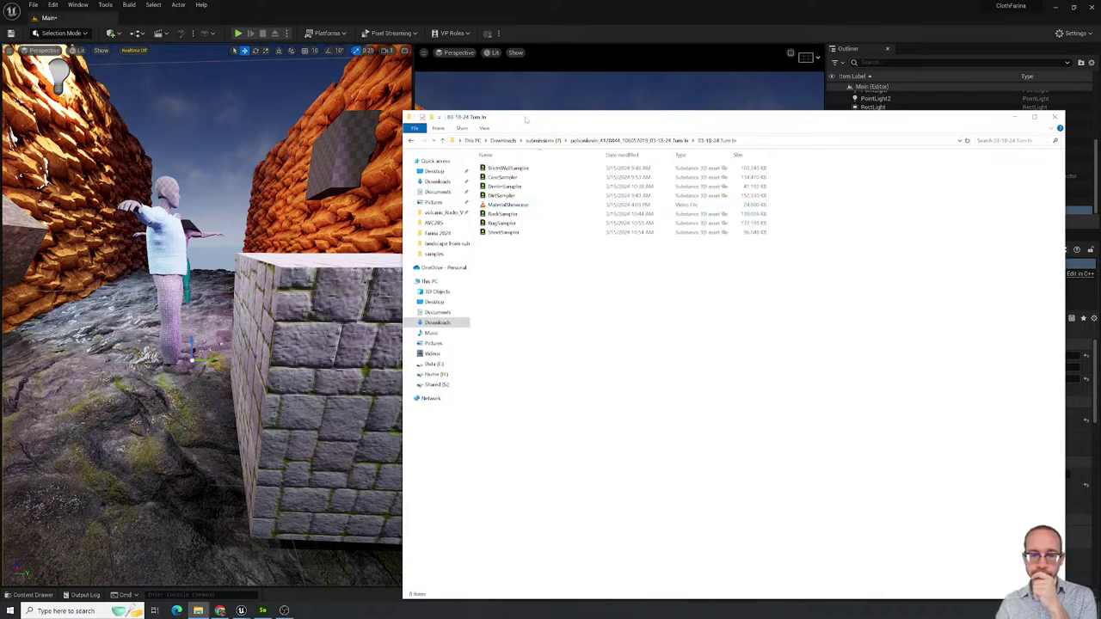
# Play the MaterialShowcase video in VLC, skip ahead past the middle and close the player.
pyautogui.doubleClick(568, 208)
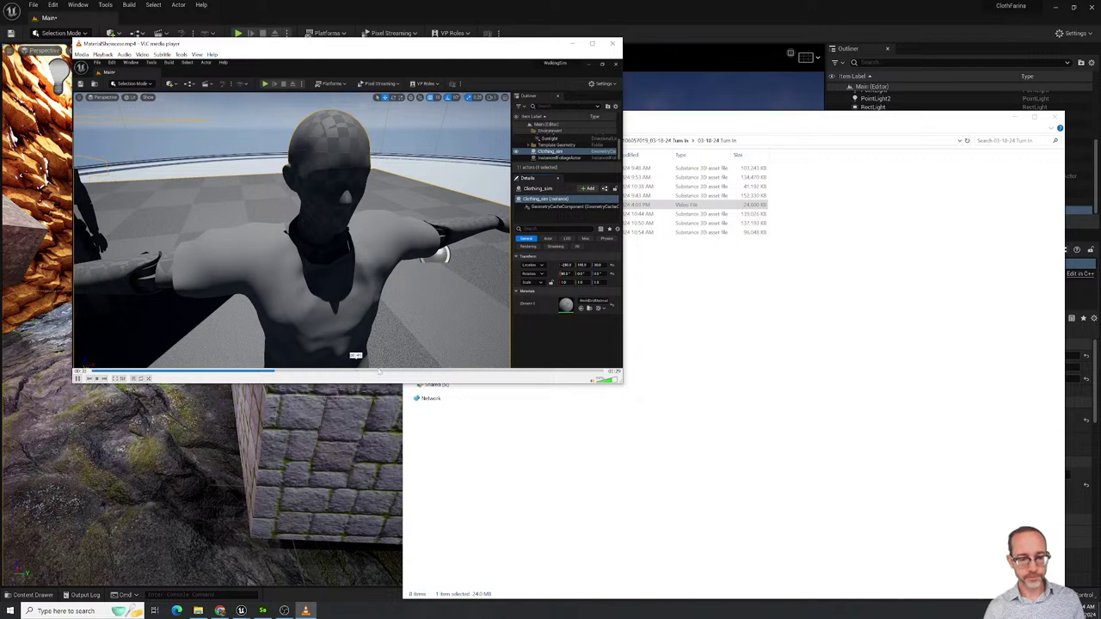
pyautogui.click(378, 371)
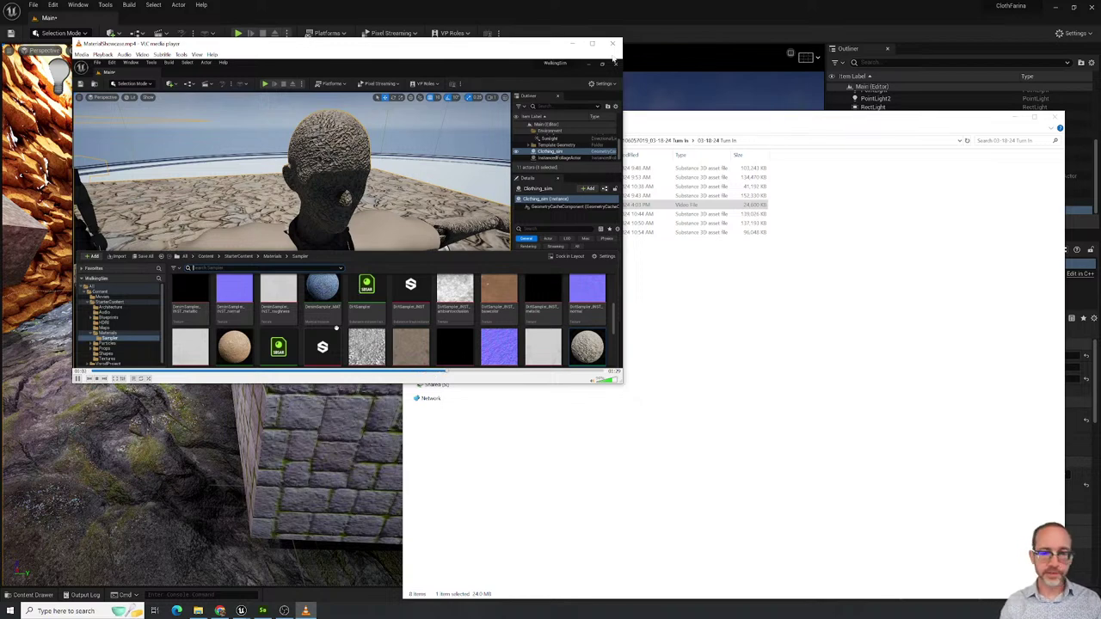
pyautogui.click(610, 43)
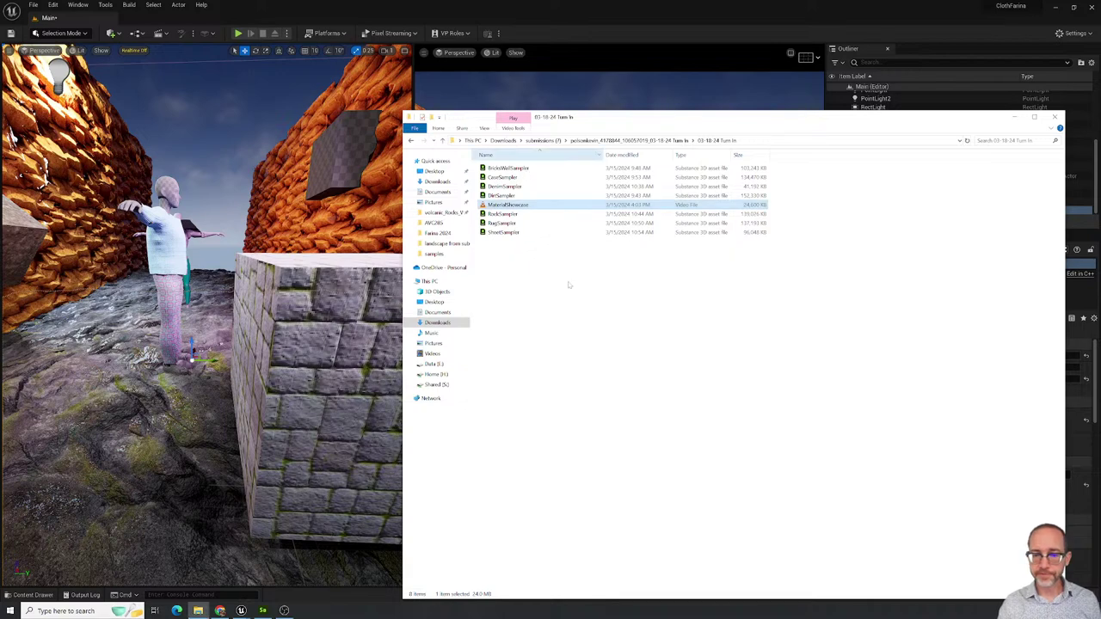
# Sort the turn-in files by date modified, select the Sampler substance files and switch to the content browser in Unreal Engine.
pyautogui.click(621, 155)
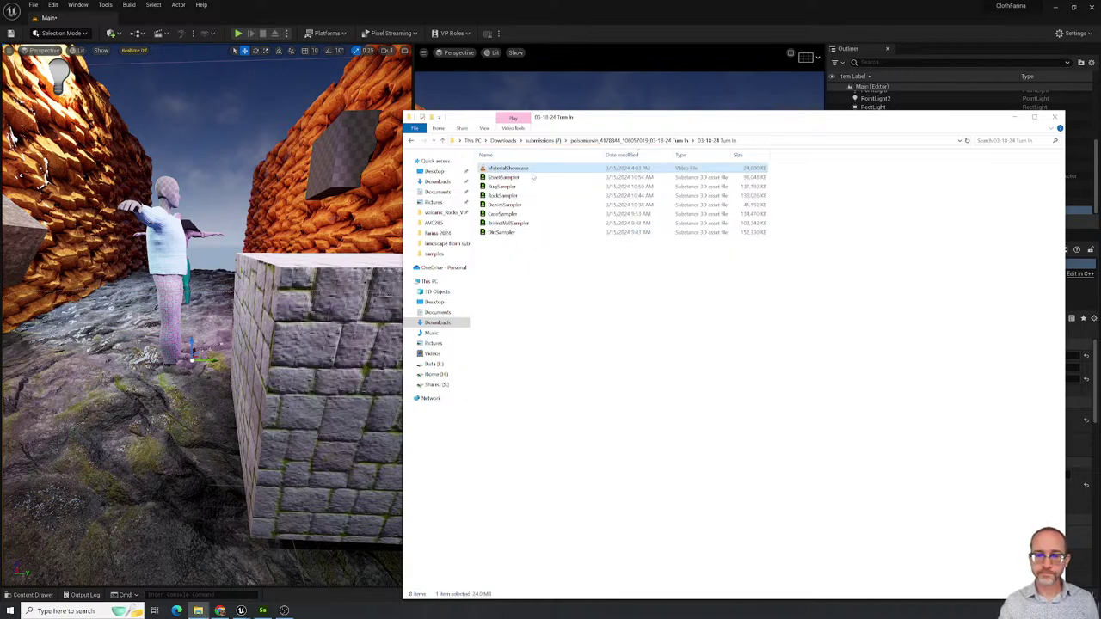
pyautogui.click(503, 232)
pyautogui.keyDown('shift'); pyautogui.click(506, 177); pyautogui.keyUp('shift')
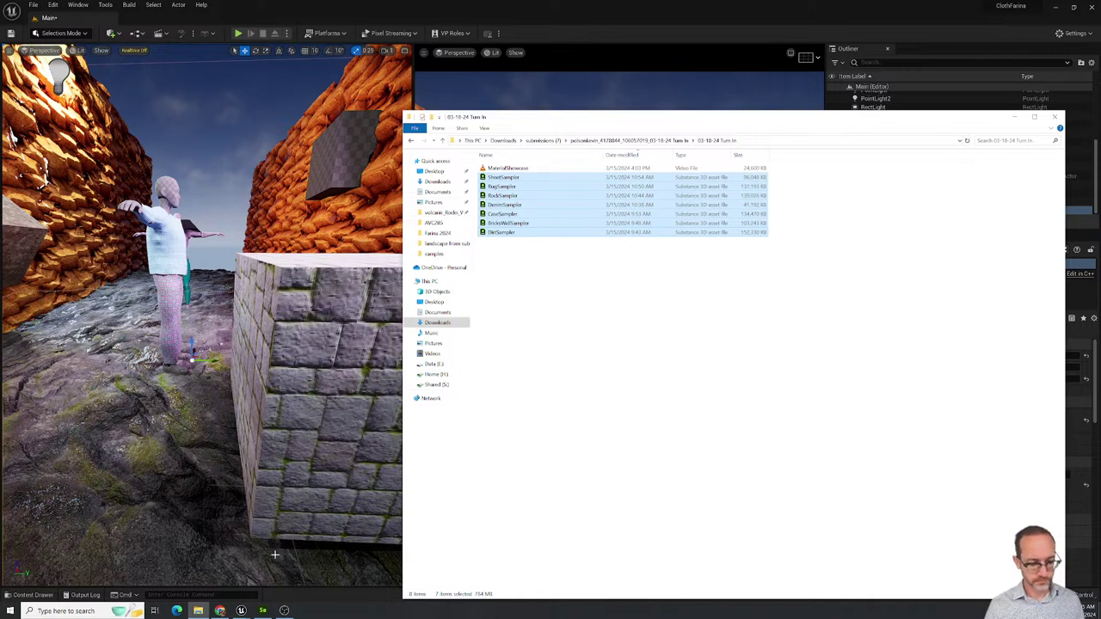
pyautogui.hotkey('shift', 'Up')
pyautogui.click(291, 596)
pyautogui.hotkey('ctrl', 'space')
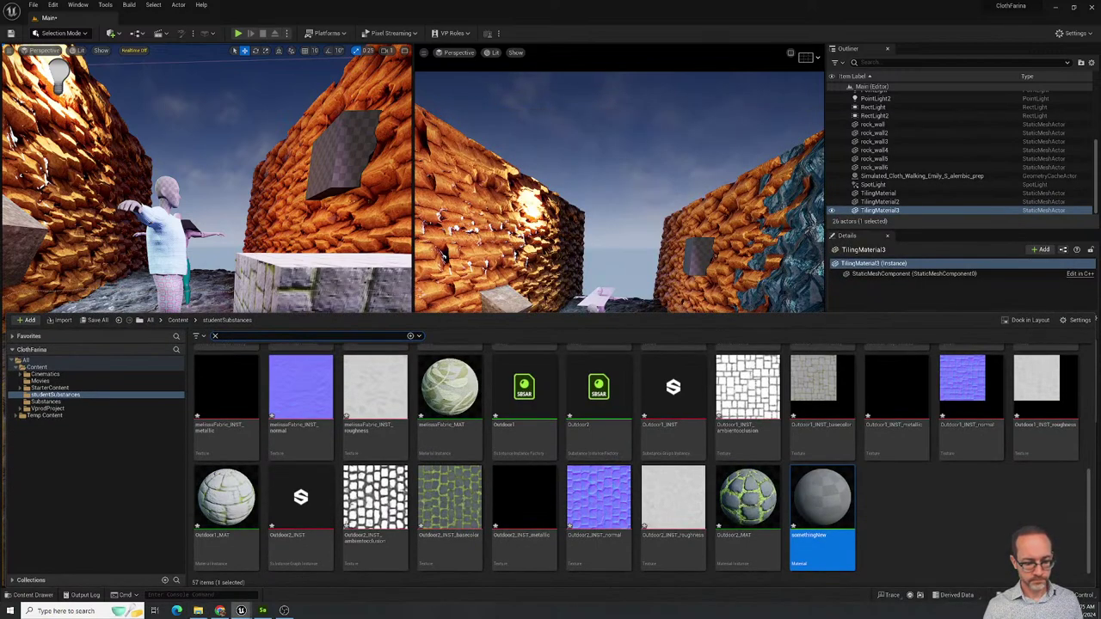
pyautogui.click(197, 610)
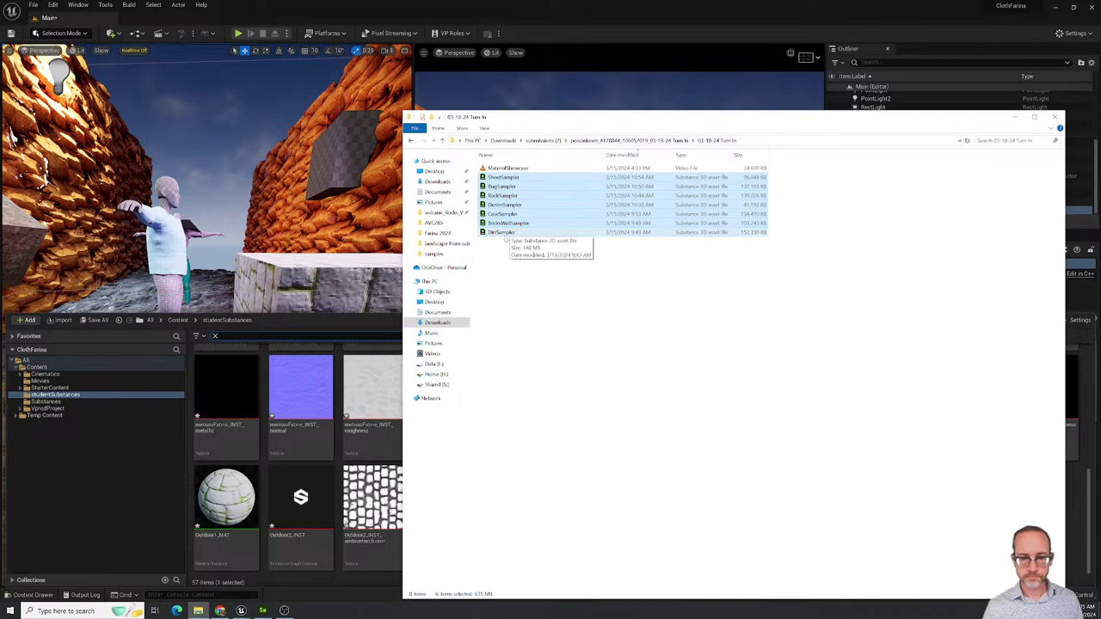
pyautogui.moveTo(506, 237); pyautogui.dragTo(538, 234)
pyautogui.click(123, 449)
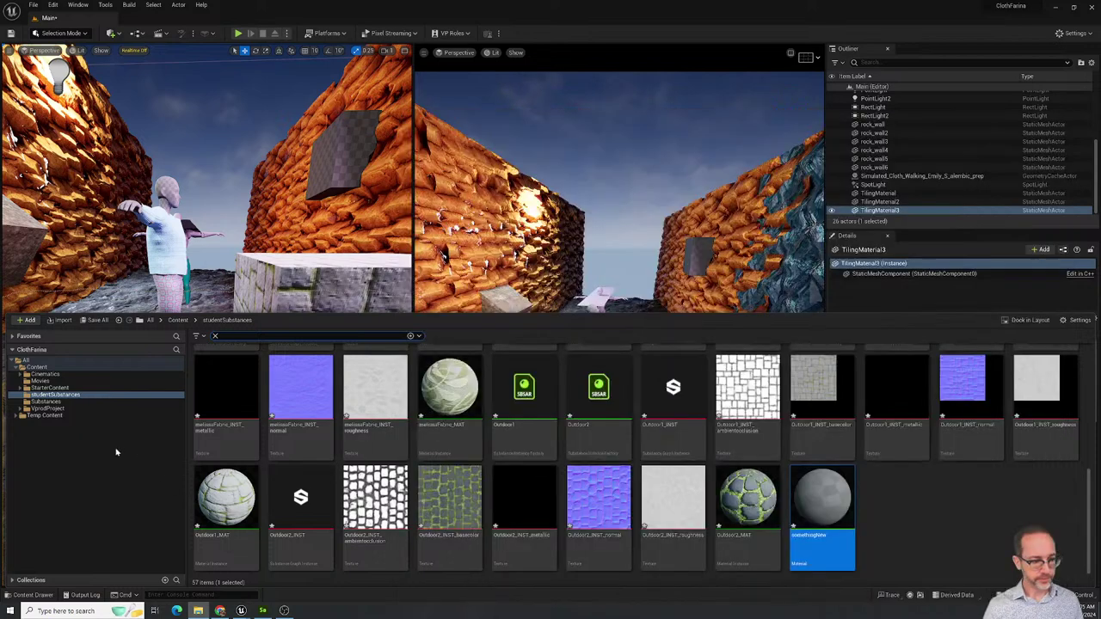
# Create a folder inside studentSubstances, named with the student's first name followed by "Substances".
pyautogui.rightClick(894, 531)
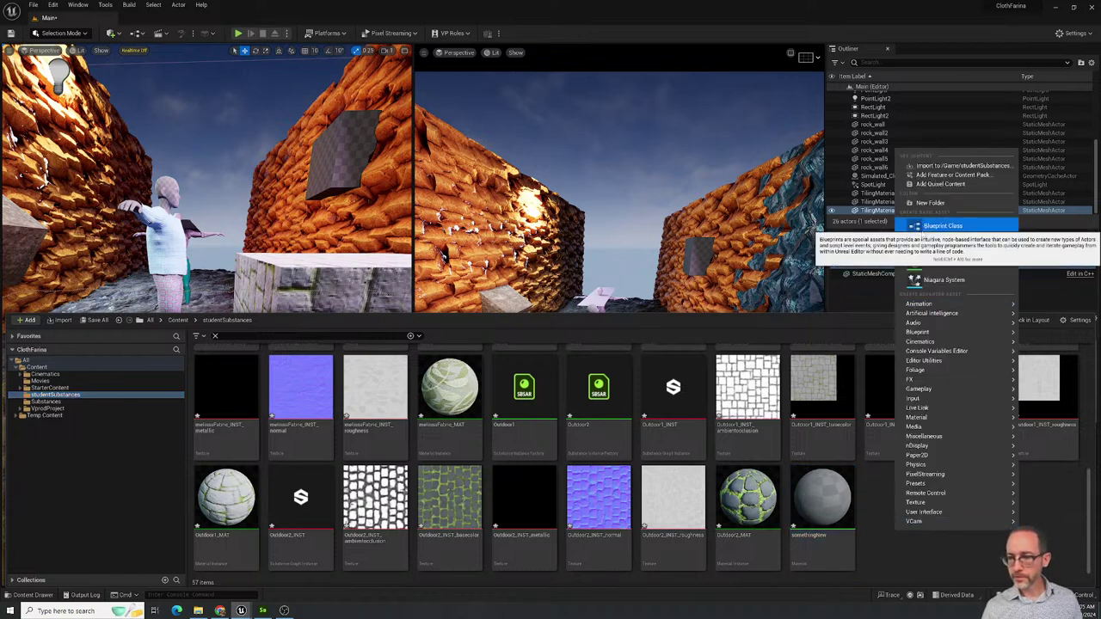
pyautogui.moveTo(932, 308)
pyautogui.click(930, 202)
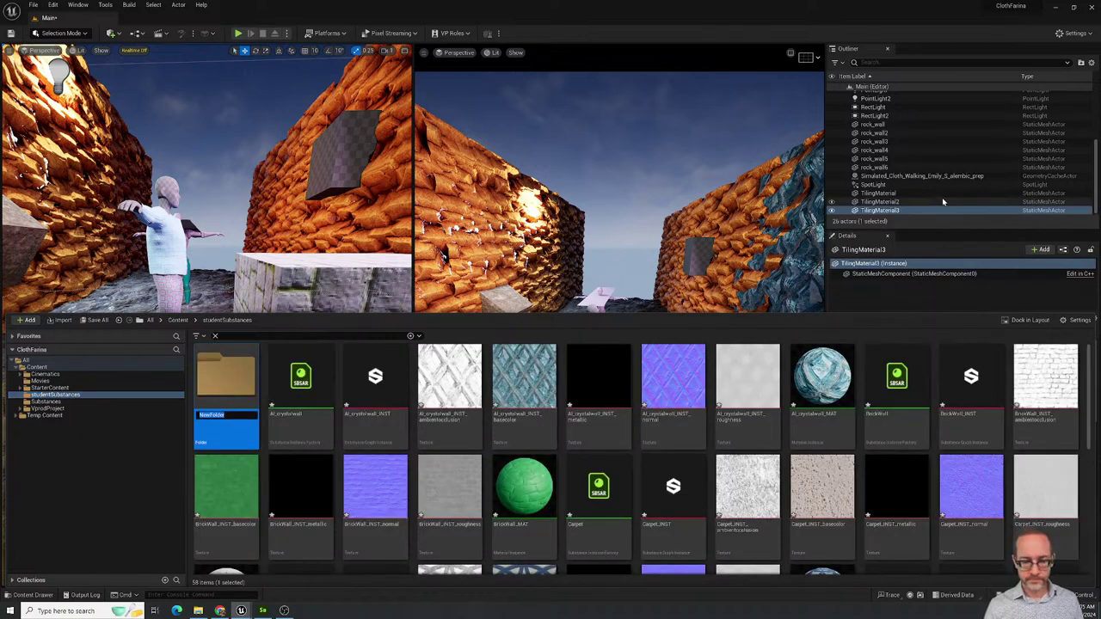
pyautogui.write('Nevine')
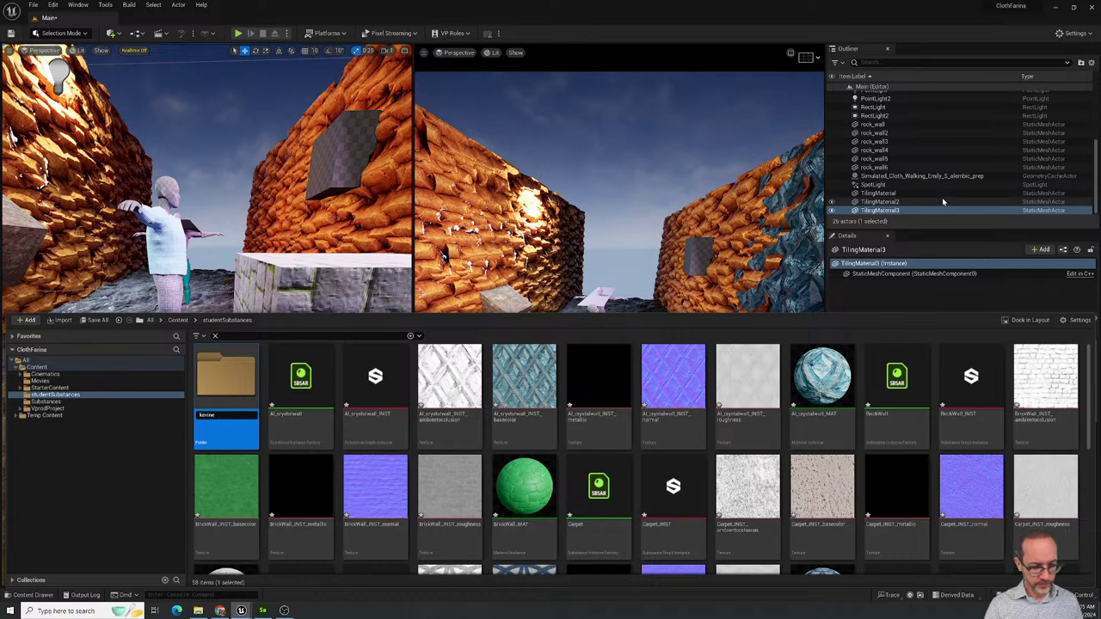
pyautogui.write('Substances')
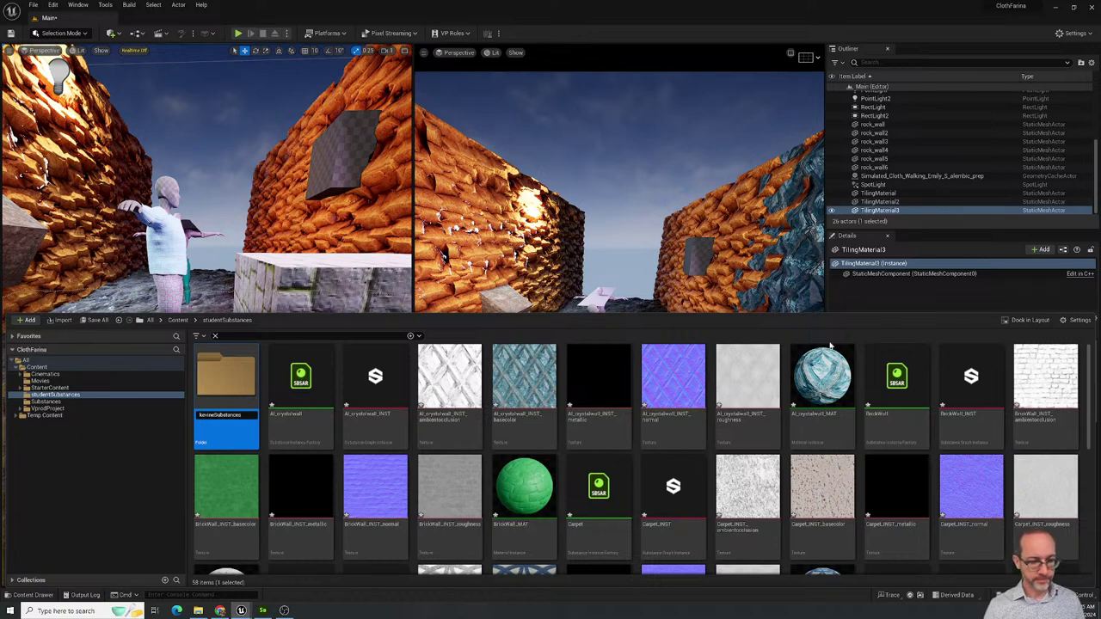
pyautogui.press('Return')
# Find the student's new folder under studentSubstances and open it.
pyautogui.scroll(-3, 894, 513)
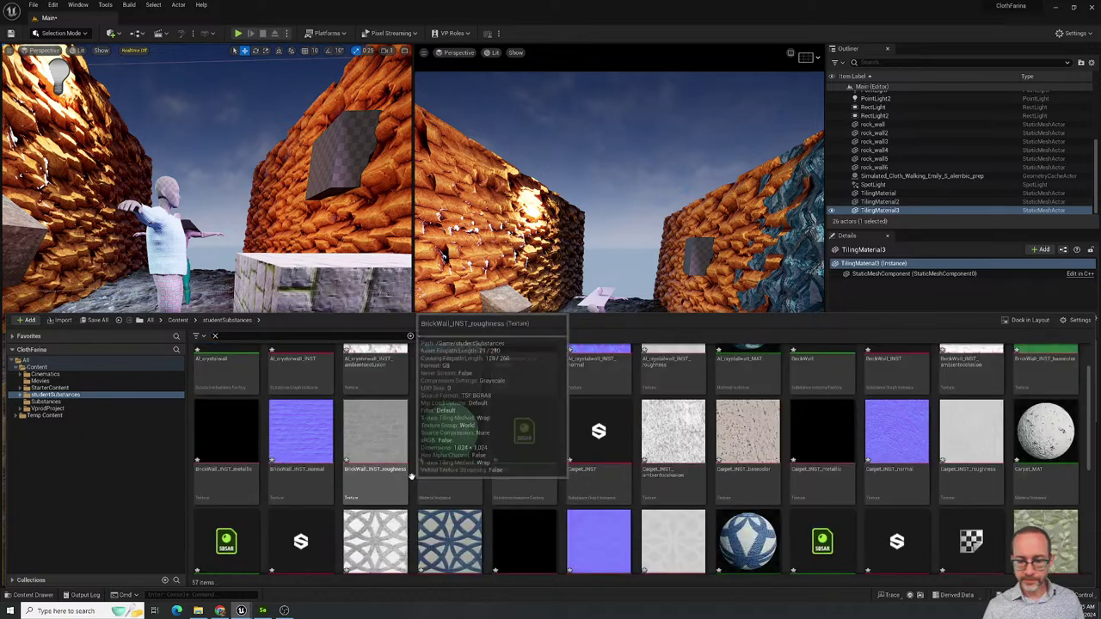
pyautogui.scroll(-5, 894, 513)
pyautogui.scroll(8, 708, 512)
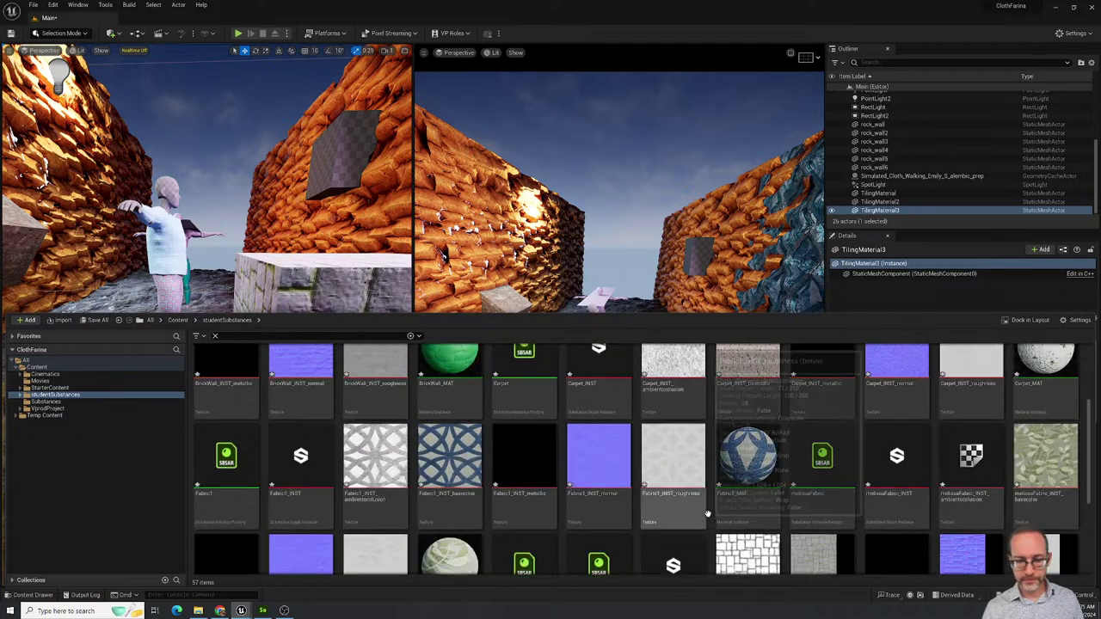
pyautogui.scroll(-4, 633, 529)
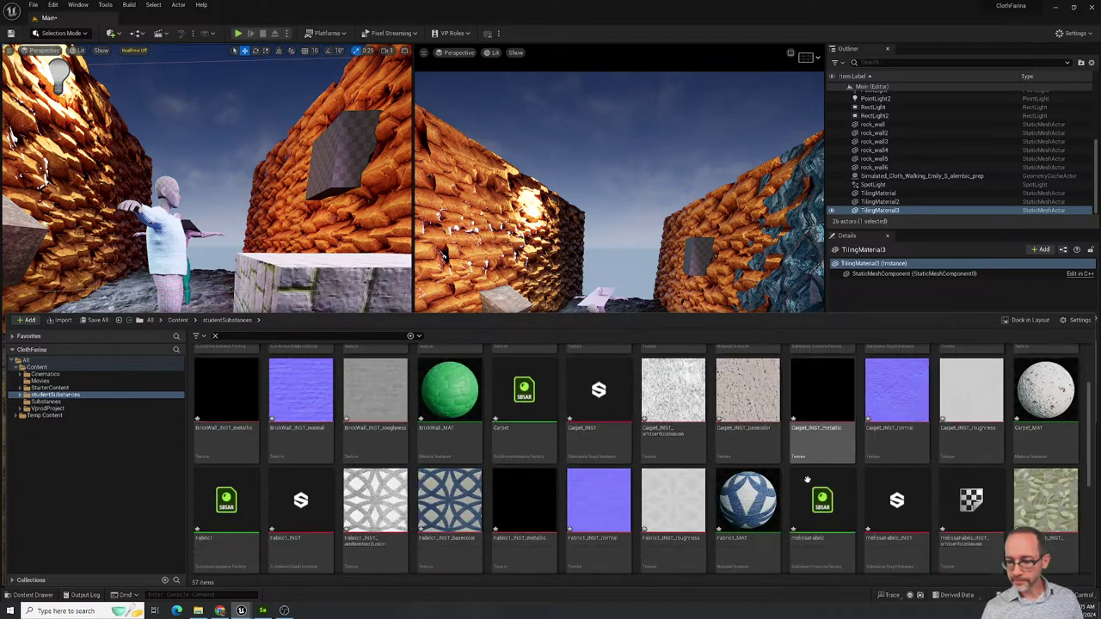
pyautogui.scroll(-3, 633, 529)
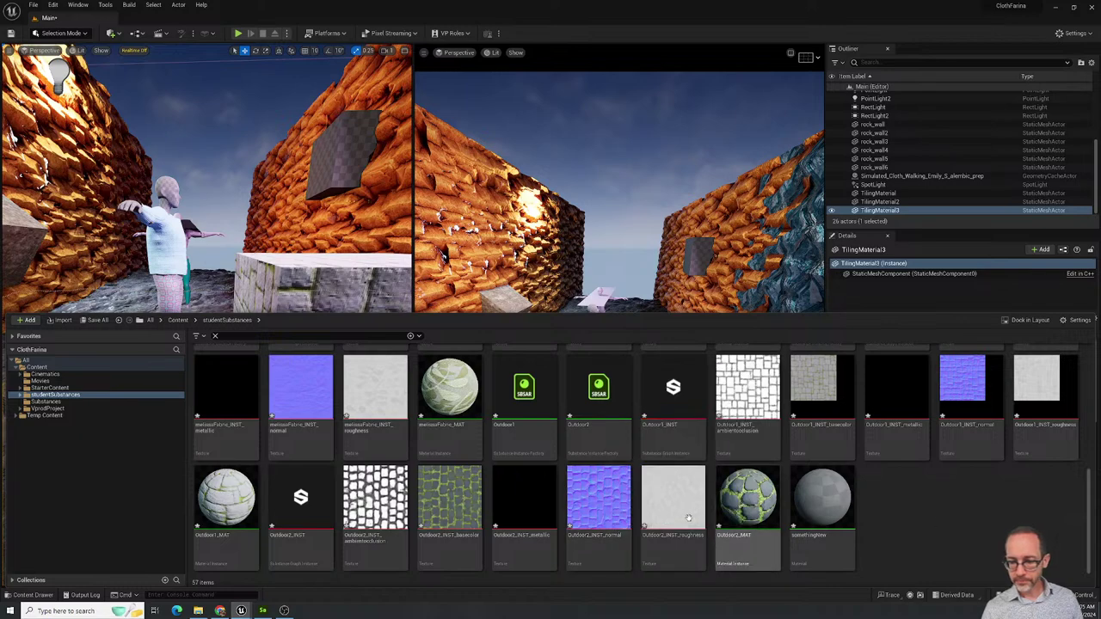
pyautogui.scroll(3, 689, 517)
pyautogui.scroll(3, 689, 517)
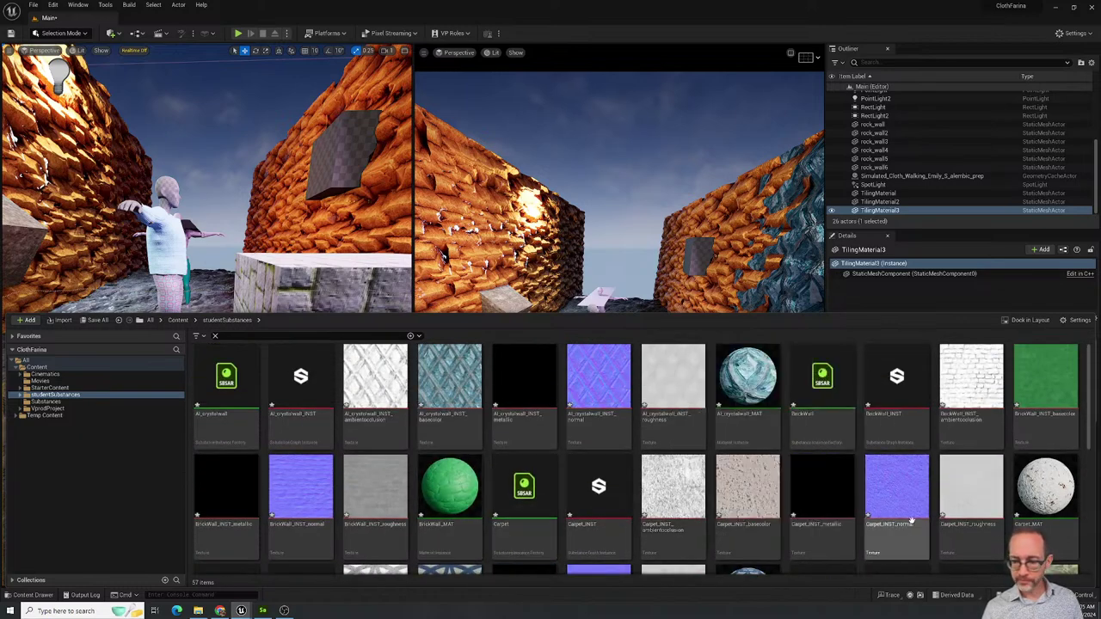
pyautogui.scroll(-10, 911, 520)
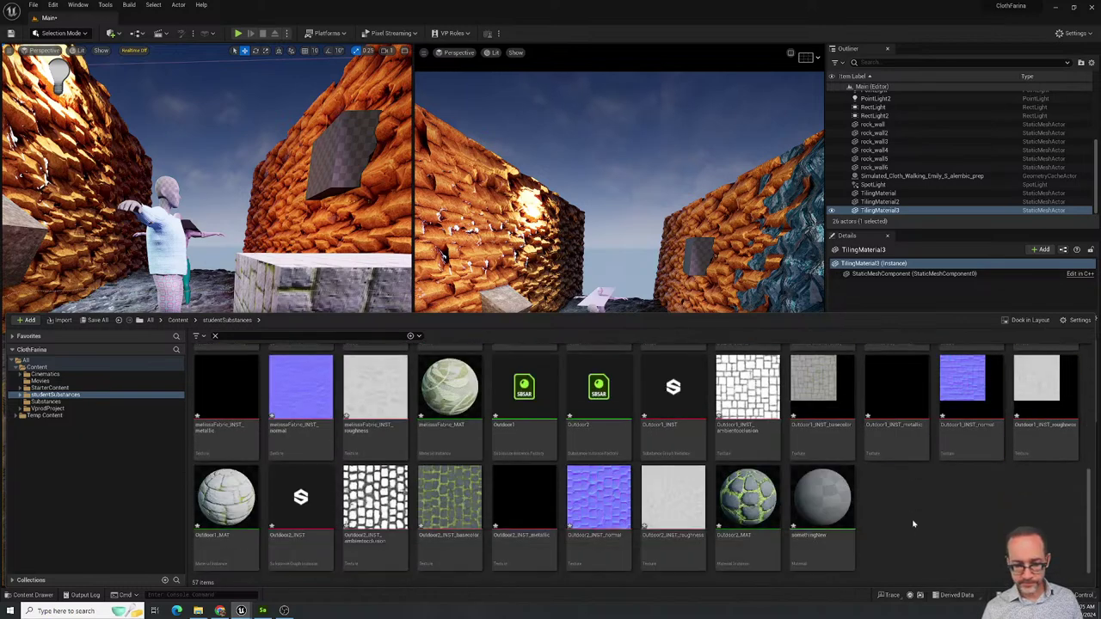
pyautogui.click(21, 395)
pyautogui.click(45, 402)
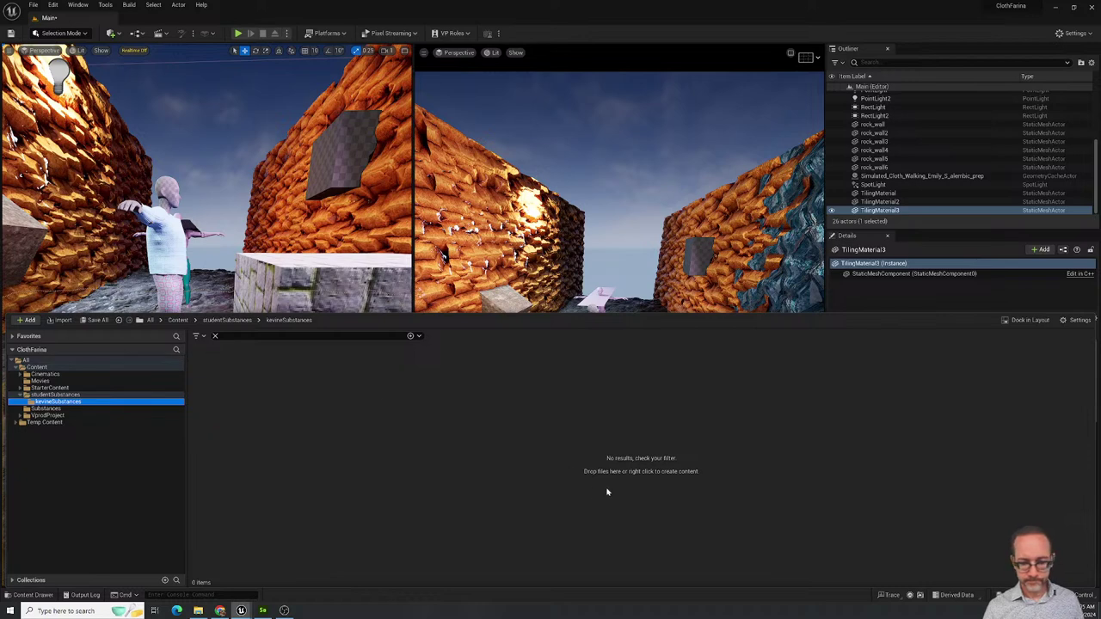
# Bring the seven Sampler files from File Explorer into the new folder and import DirtSampler with the Substance Default material template.
pyautogui.click(197, 610)
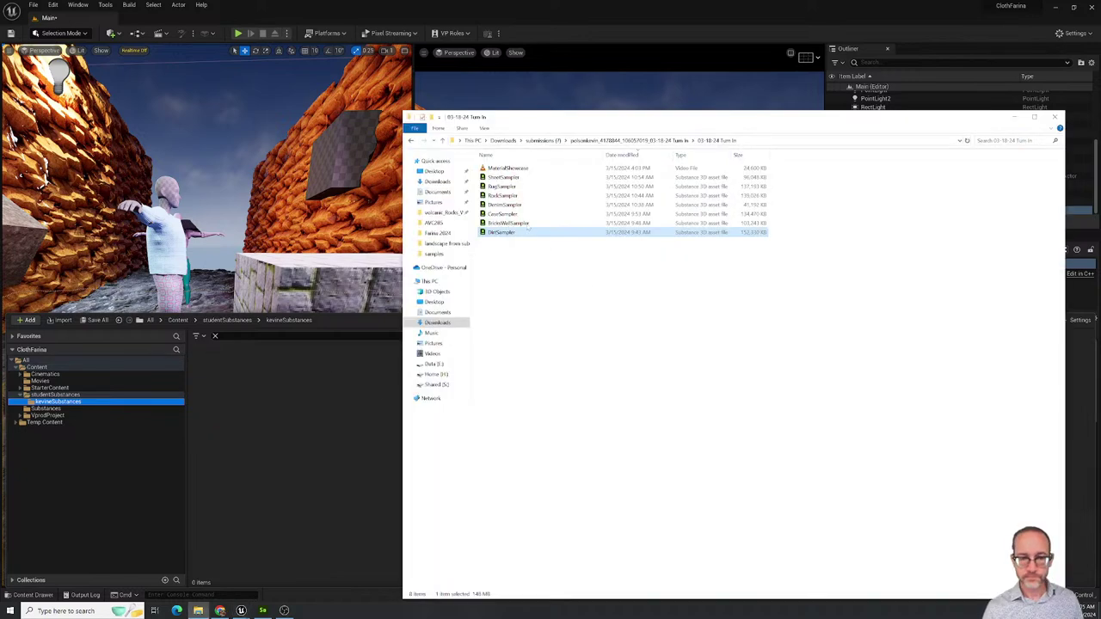
pyautogui.keyDown('shift'); pyautogui.click(503, 232); pyautogui.keyUp('shift')
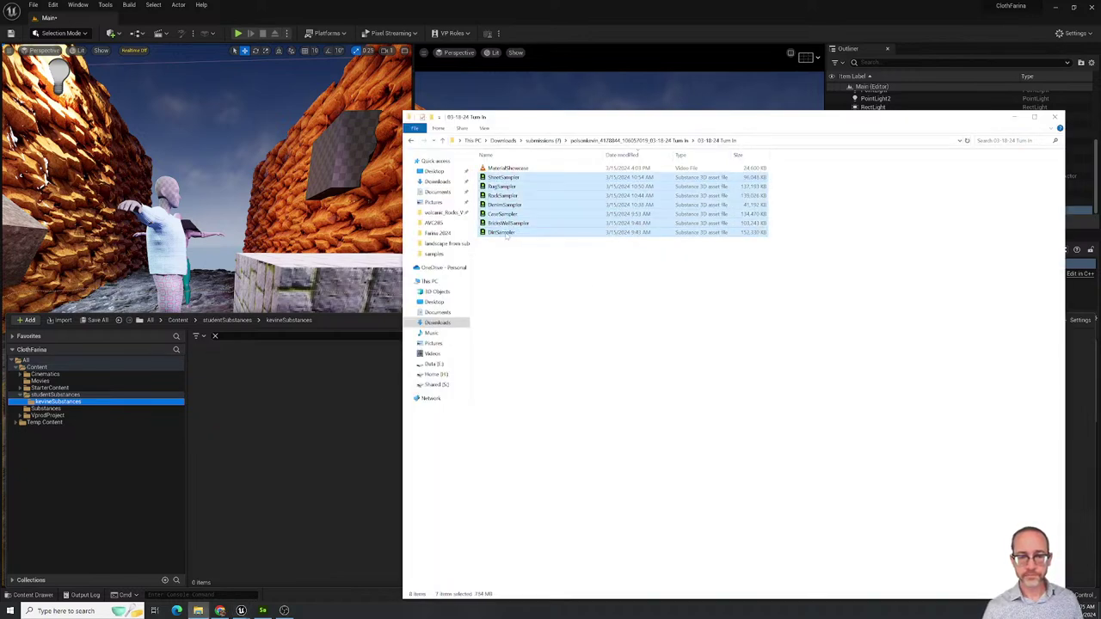
pyautogui.moveTo(503, 230); pyautogui.dragTo(320, 396)
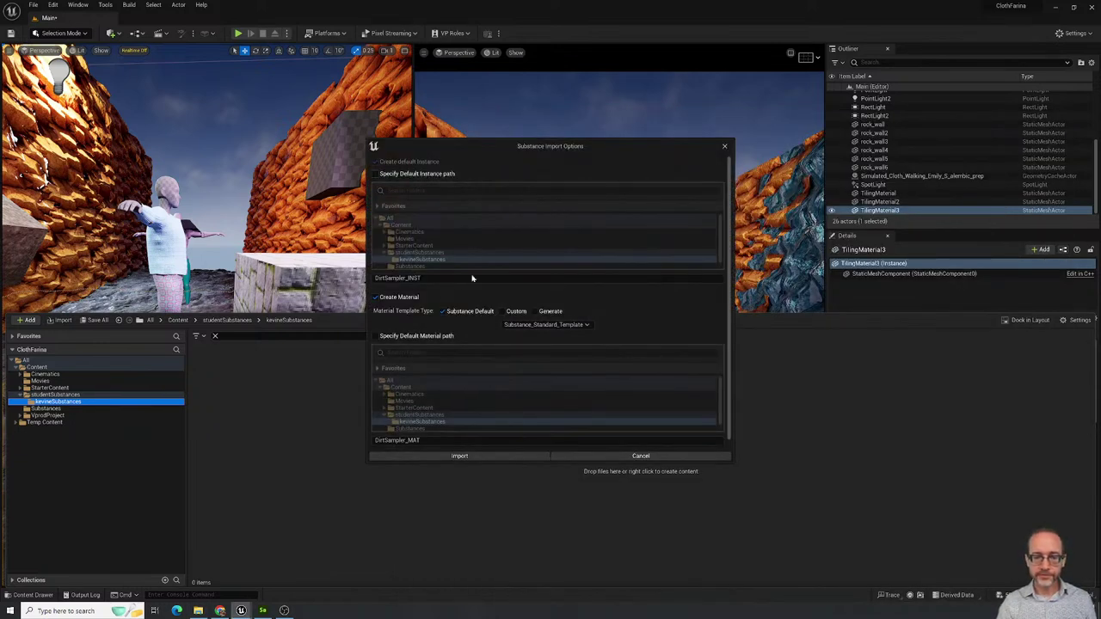
pyautogui.scroll(-1, 465, 371)
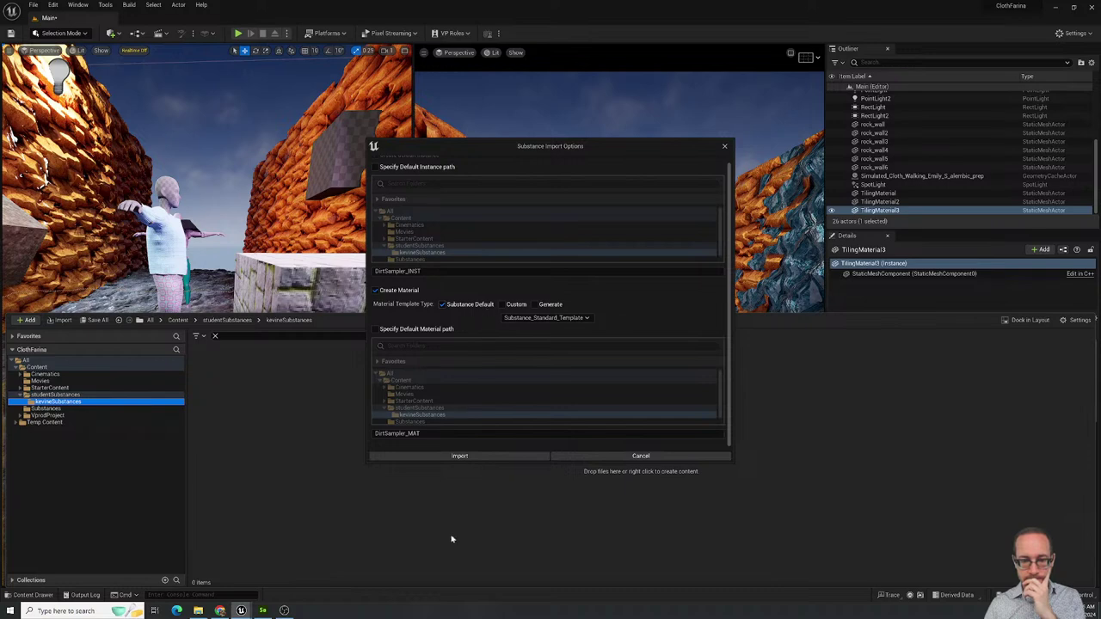
pyautogui.click(455, 456)
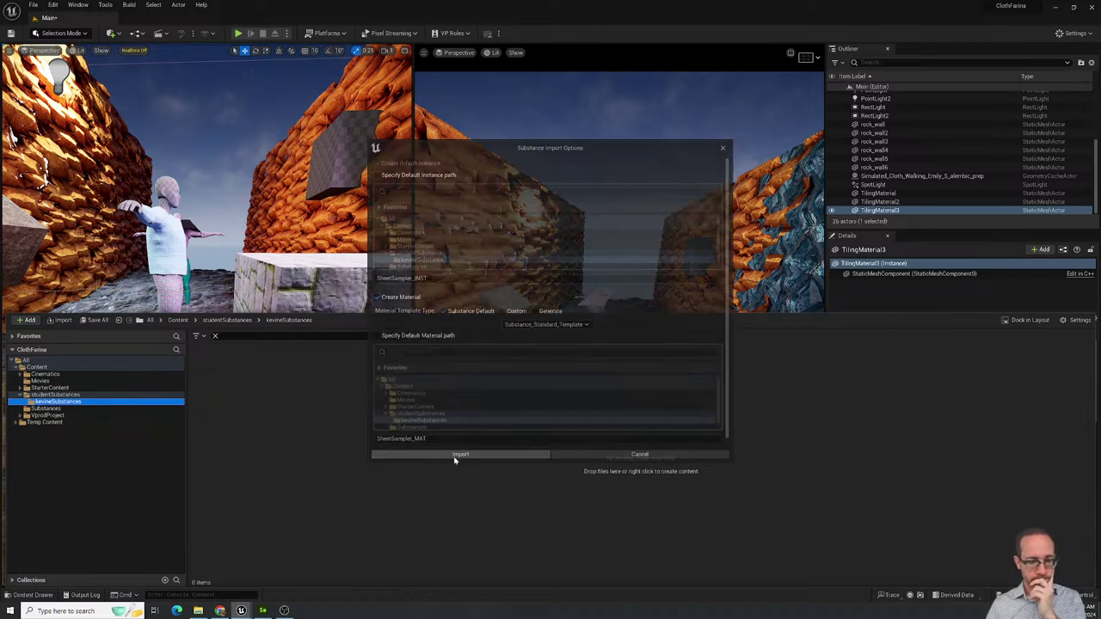
# Import SheetSampler, RugSampler, RockSampler, DenimSampler, CaseSampler and BricksWall with the default substance import options.
pyautogui.click(455, 457)
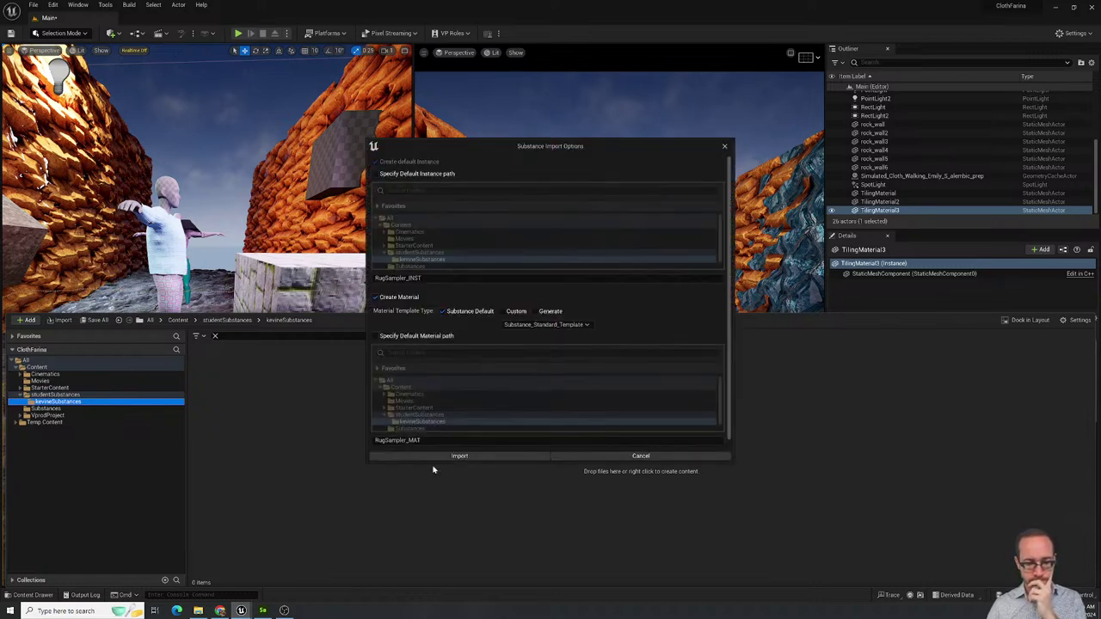
pyautogui.click(434, 456)
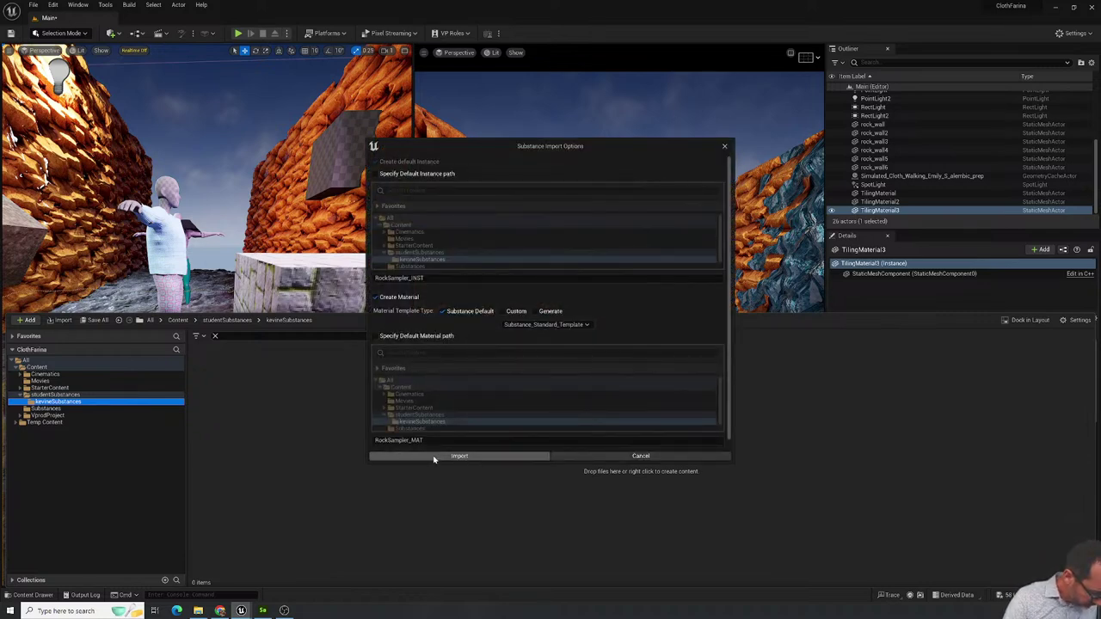
pyautogui.click(433, 457)
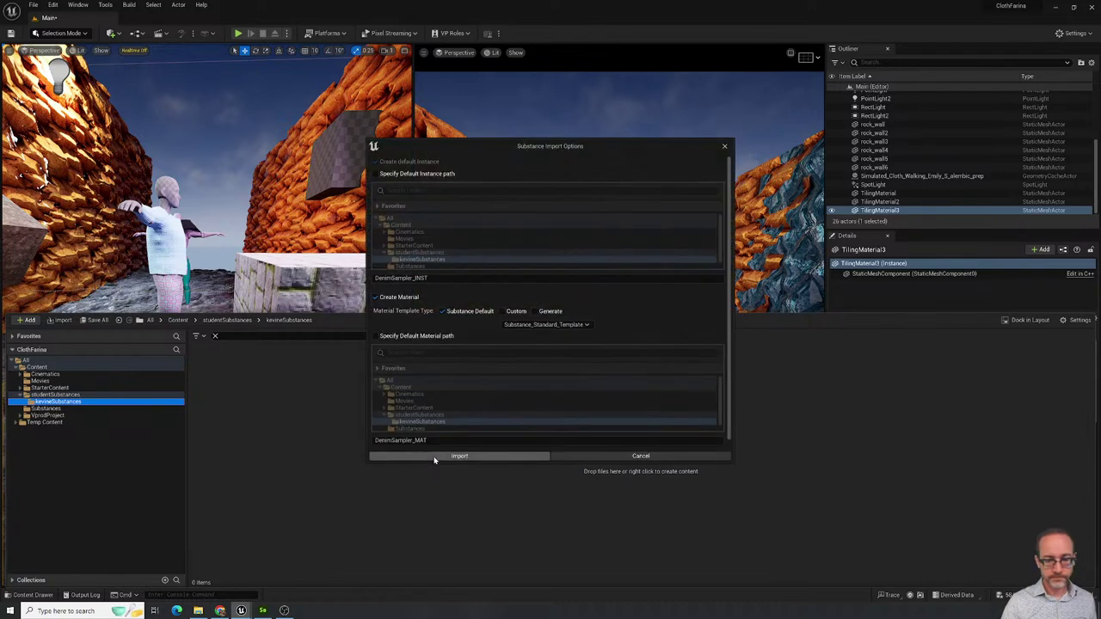
pyautogui.click(433, 456)
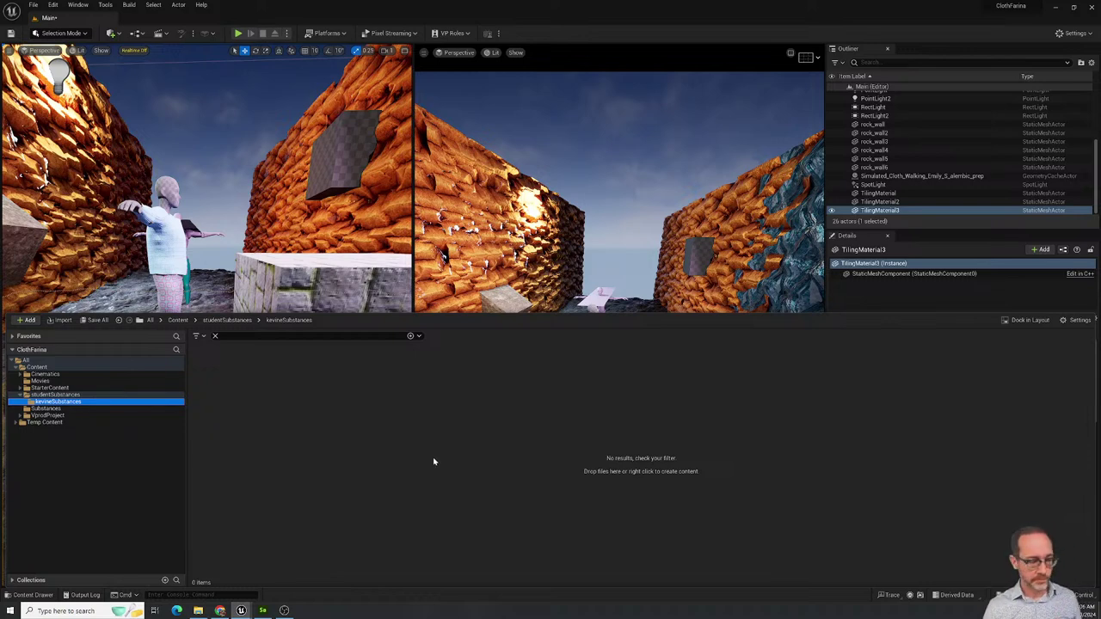
pyautogui.click(433, 459)
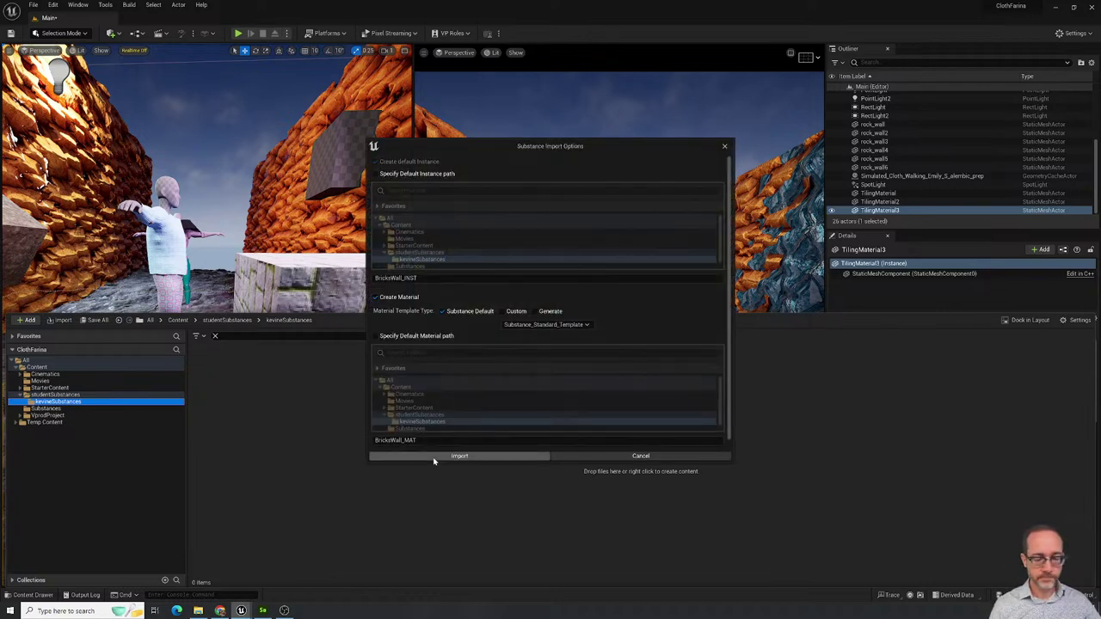
pyautogui.click(433, 458)
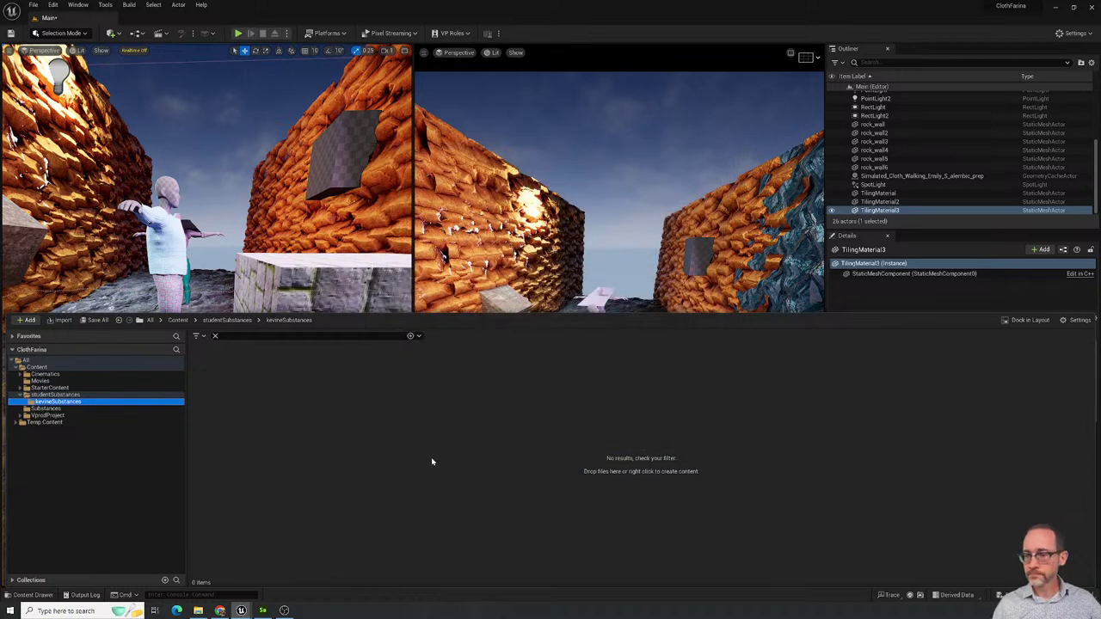
# Reopen the content drawer to examine the imported substances and materials in the student's folder.
pyautogui.hotkey('ctrl', 'space')
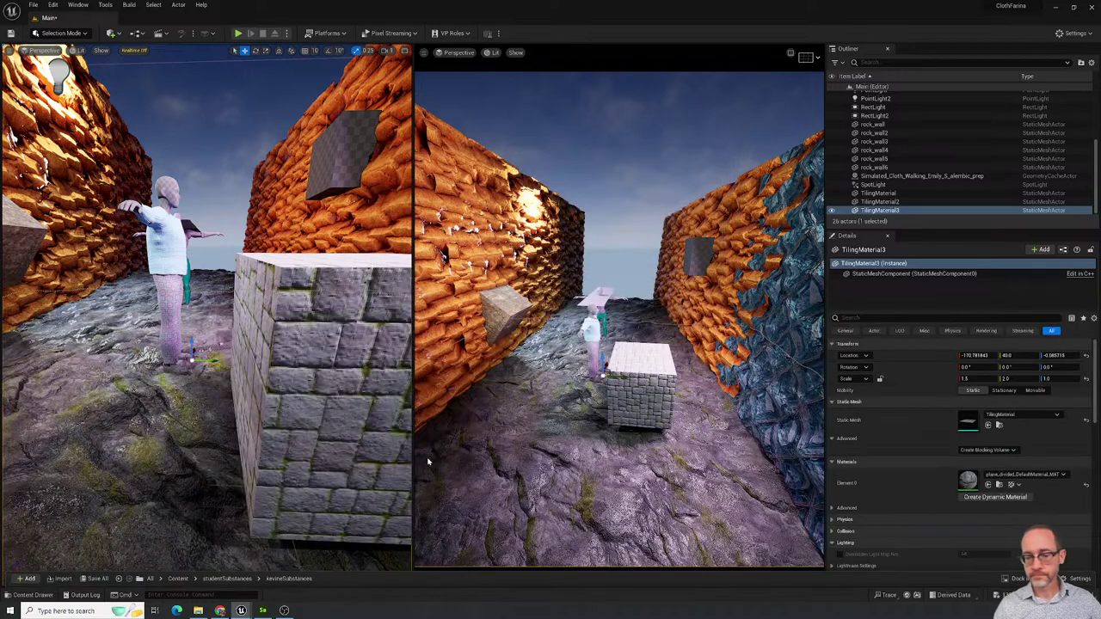
pyautogui.hotkey('ctrl', 'space')
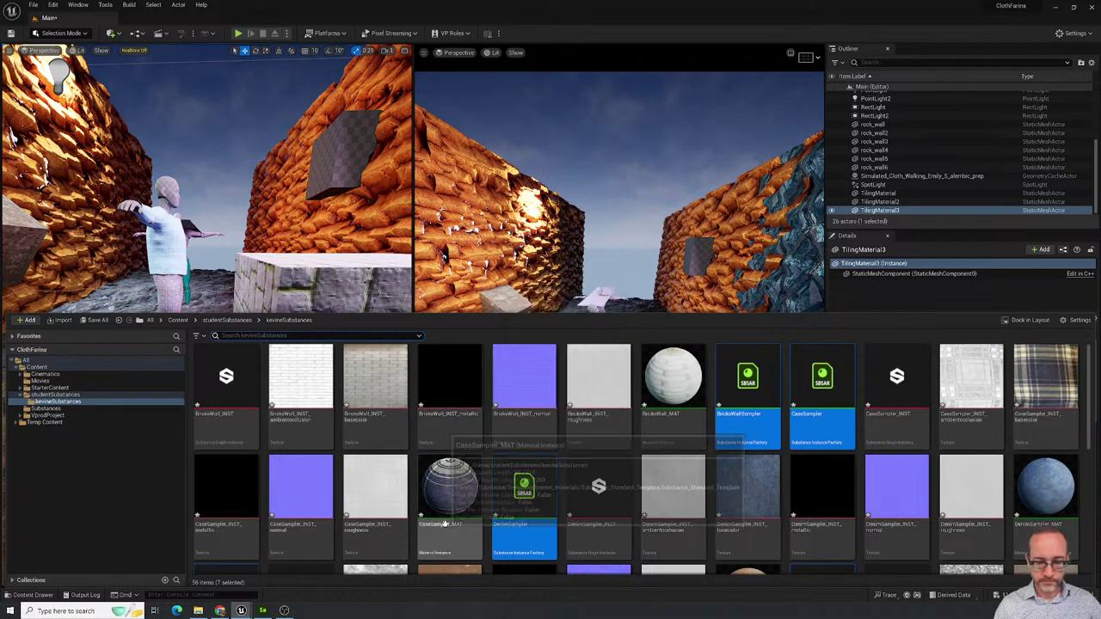
pyautogui.scroll(-3, 341, 173)
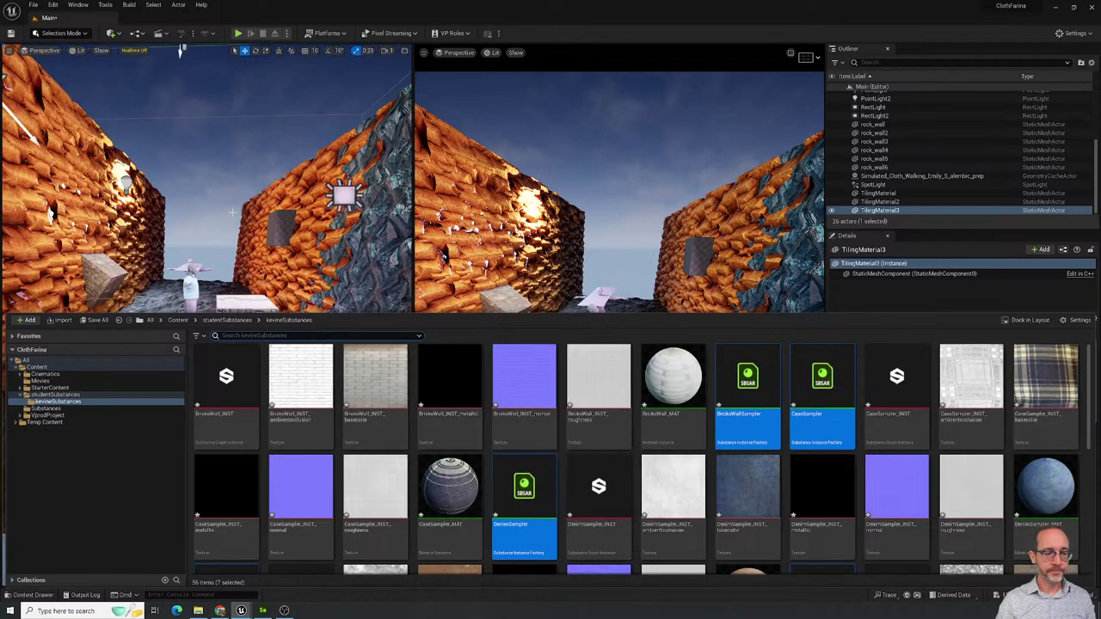
# Move the stone-textured cube Cube2 across the path to the left-hand orange rock wall, at Y about -72.8.
pyautogui.click(341, 172)
pyautogui.moveTo(207, 344); pyautogui.dragTo(202, 275)
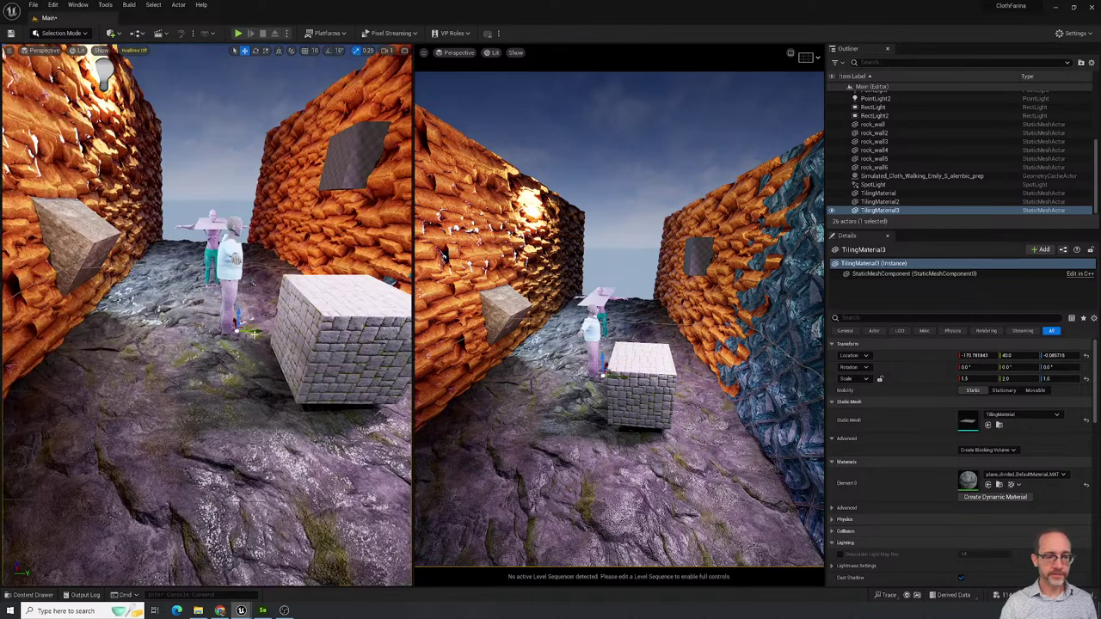
pyautogui.hotkey('ctrl', 'z')
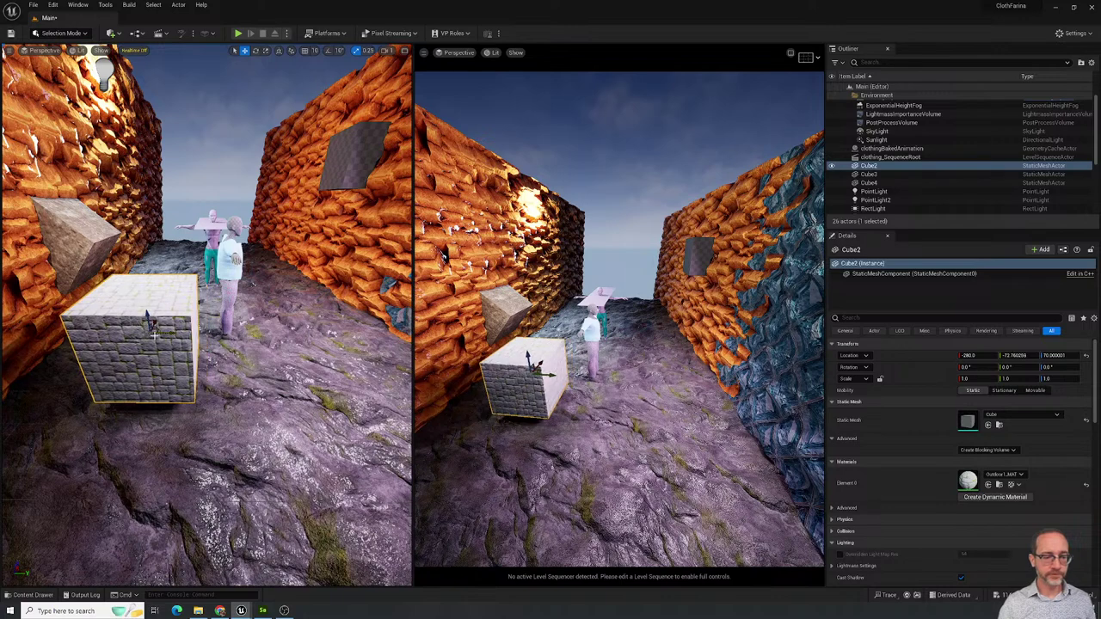
# Undo Cube2's last move and place a duplicate of the cube beside it across the path, at Y about 118.7.
pyautogui.hotkey('ctrl', 'z')
pyautogui.moveTo(239, 331); pyautogui.dragTo(348, 352)
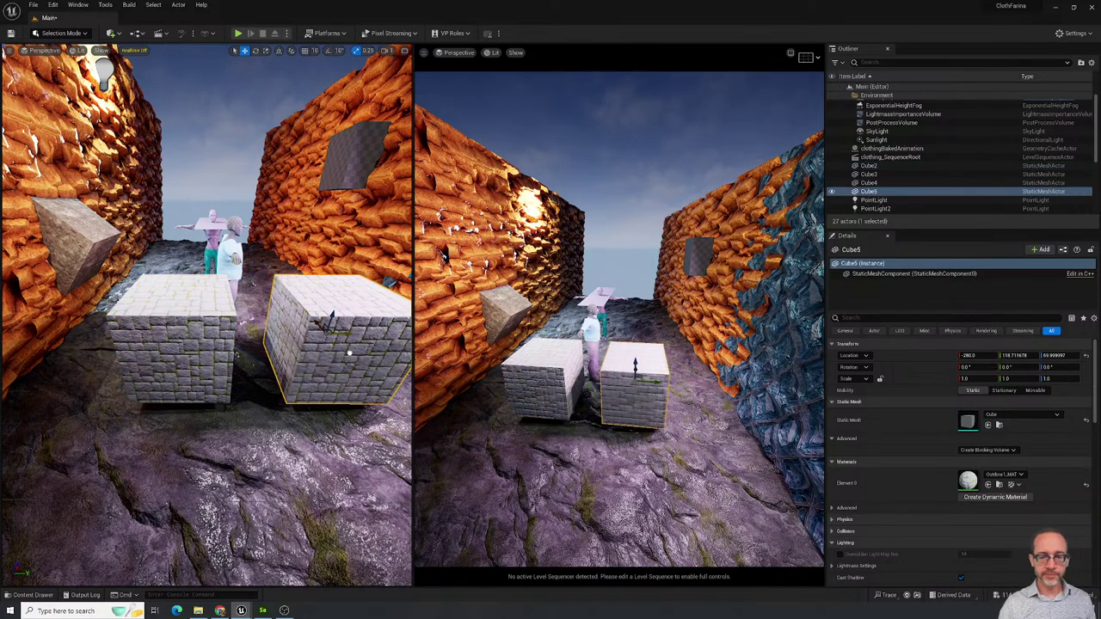
pyautogui.keyDown('alt'); pyautogui.moveTo(203, 346); pyautogui.dragTo(200, 344); pyautogui.keyUp('alt')
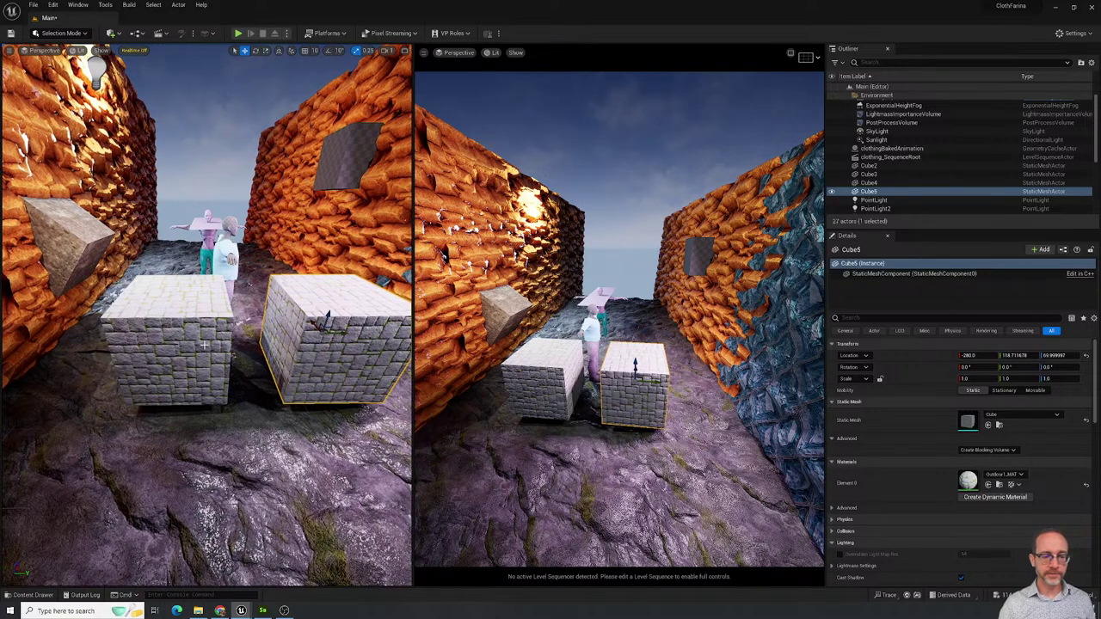
# Select both stone cubes and duplicate the pair upward twice to build a stack three rows high.
pyautogui.keyDown('ctrl'); pyautogui.click(194, 342); pyautogui.keyUp('ctrl')
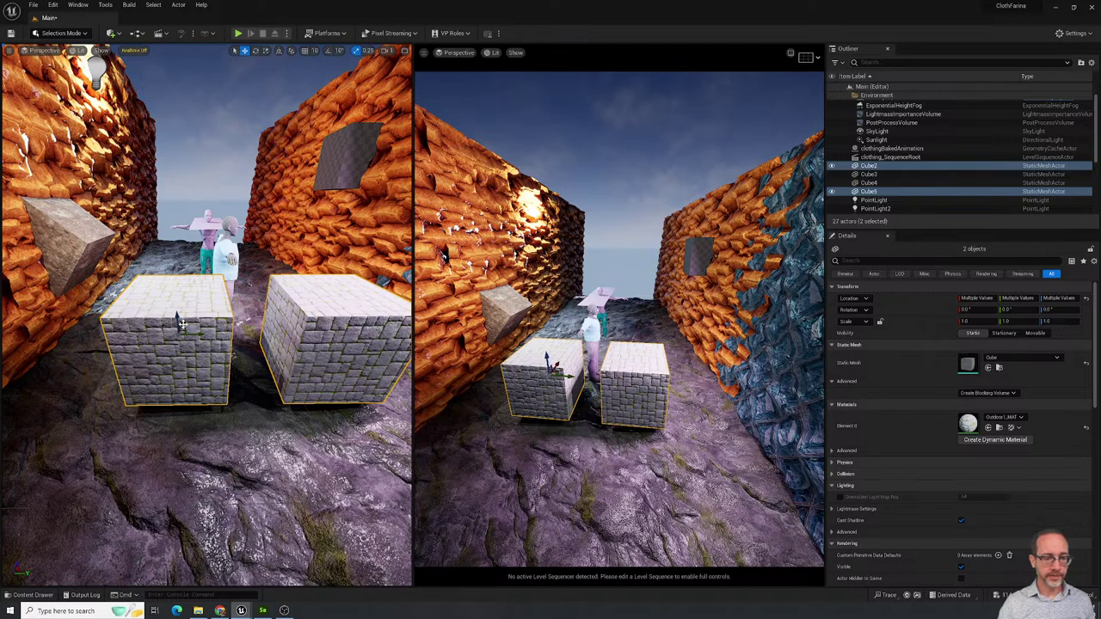
pyautogui.keyDown('alt'); pyautogui.moveTo(177, 318); pyautogui.dragTo(203, 160); pyautogui.keyUp('alt')
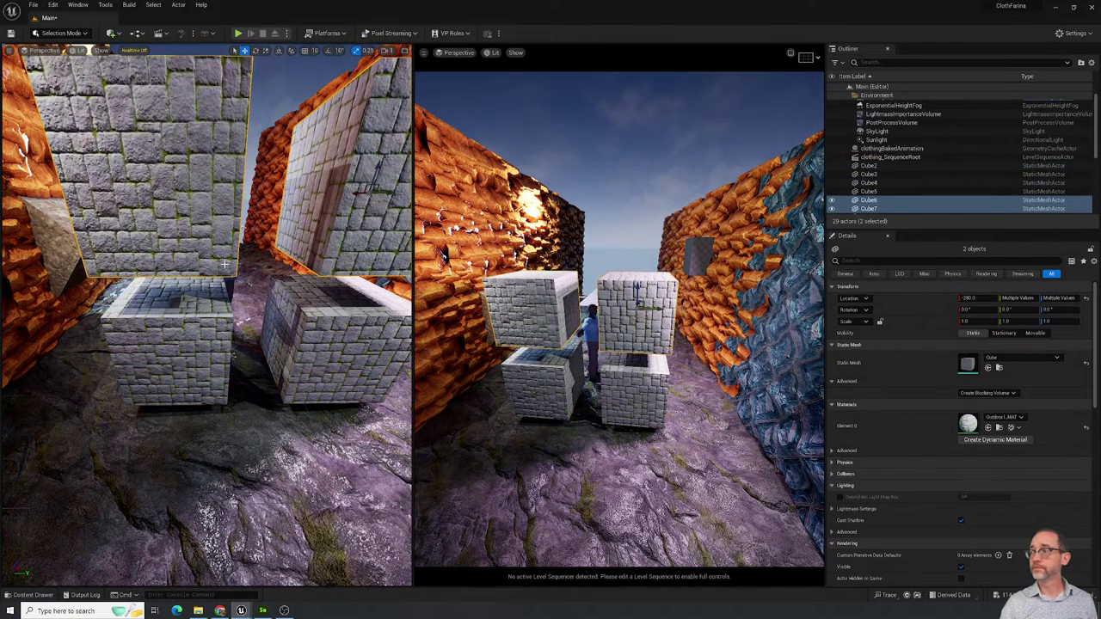
pyautogui.scroll(-3, 226, 281)
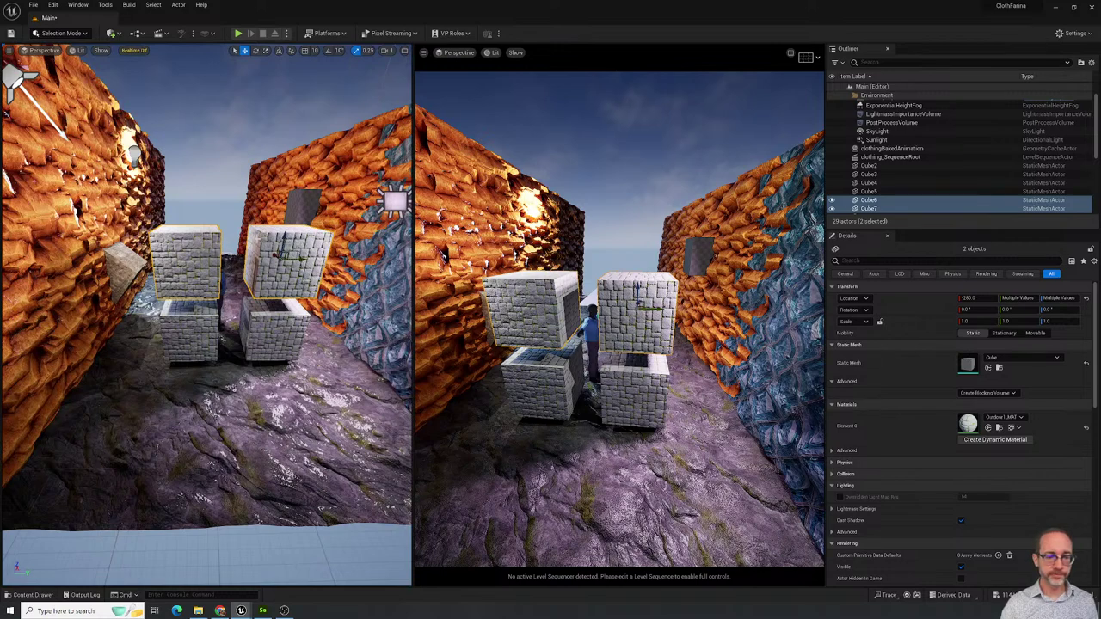
pyautogui.keyDown('alt'); pyautogui.moveTo(286, 244); pyautogui.dragTo(290, 136); pyautogui.keyUp('alt')
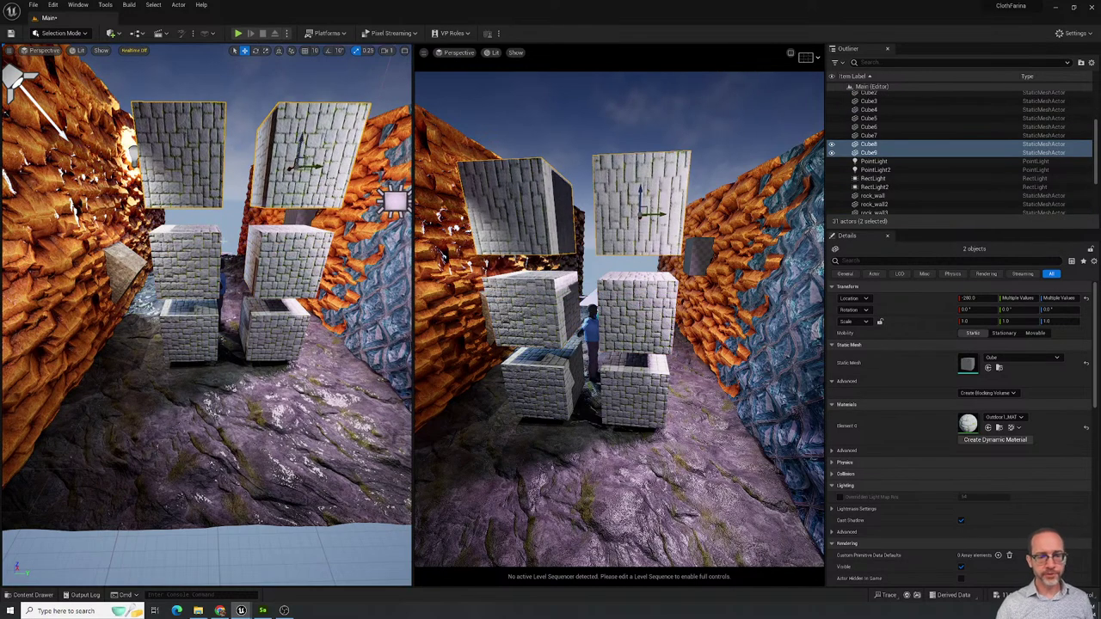
pyautogui.scroll(-3, 228, 443)
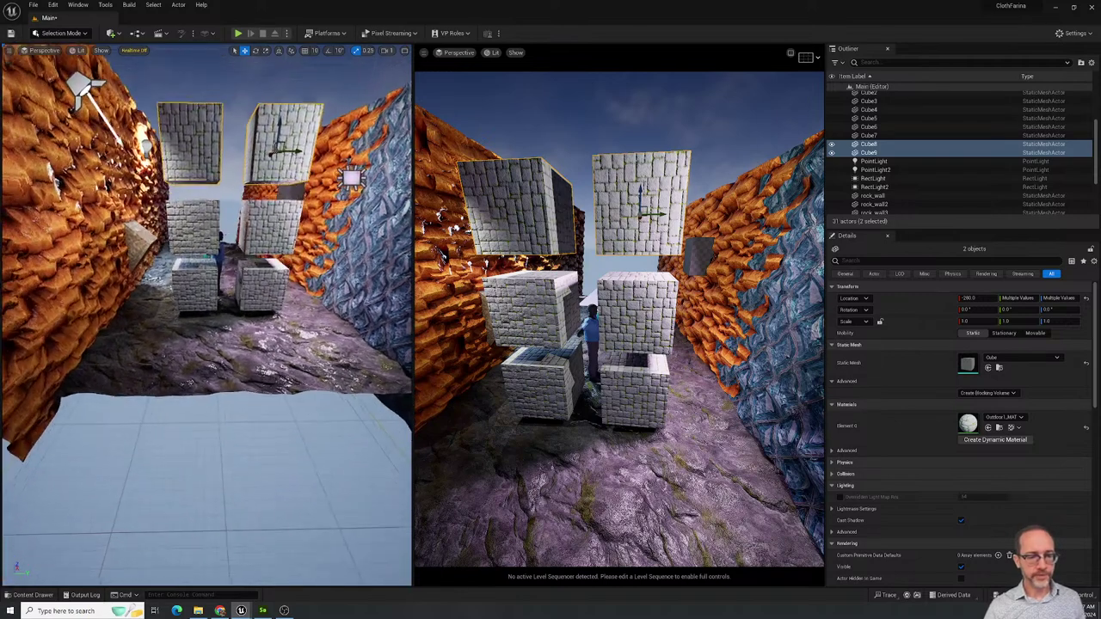
# Apply the student's BricksWall_MAT material to the right-hand cube in the top row.
pyautogui.hotkey('ctrl', 'space')
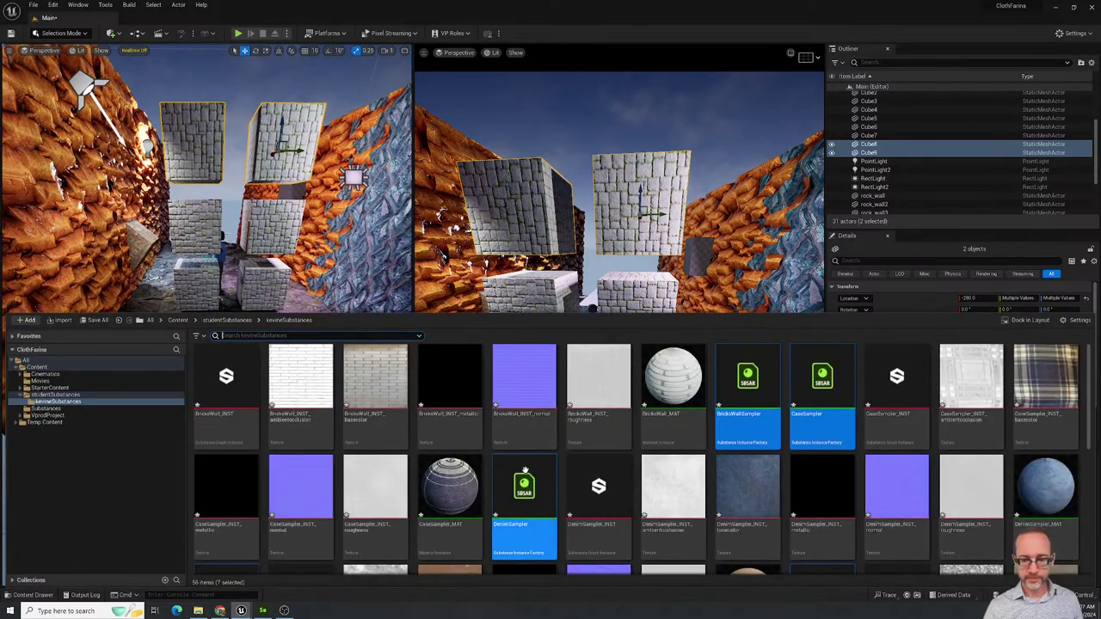
pyautogui.click(662, 370)
pyautogui.moveTo(662, 369); pyautogui.dragTo(284, 153)
# Apply CaseSampler_MAT to the left-hand cube in the top row and DenimSampler_MAT to the right-hand cube in the middle row.
pyautogui.hotkey('ctrl', 'space')
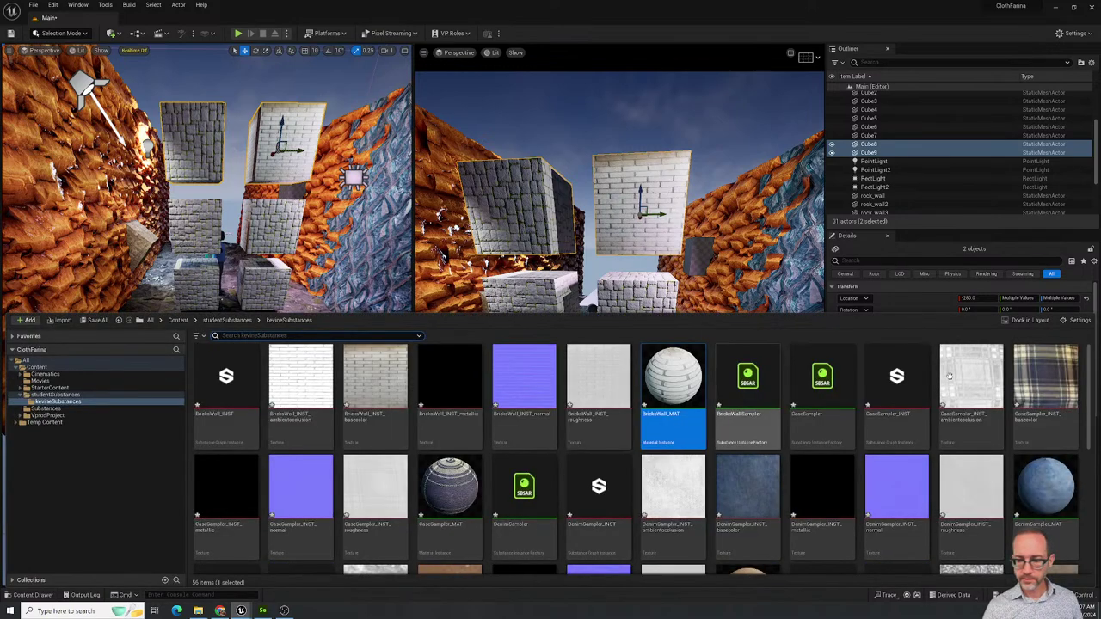
pyautogui.moveTo(453, 520); pyautogui.dragTo(184, 138)
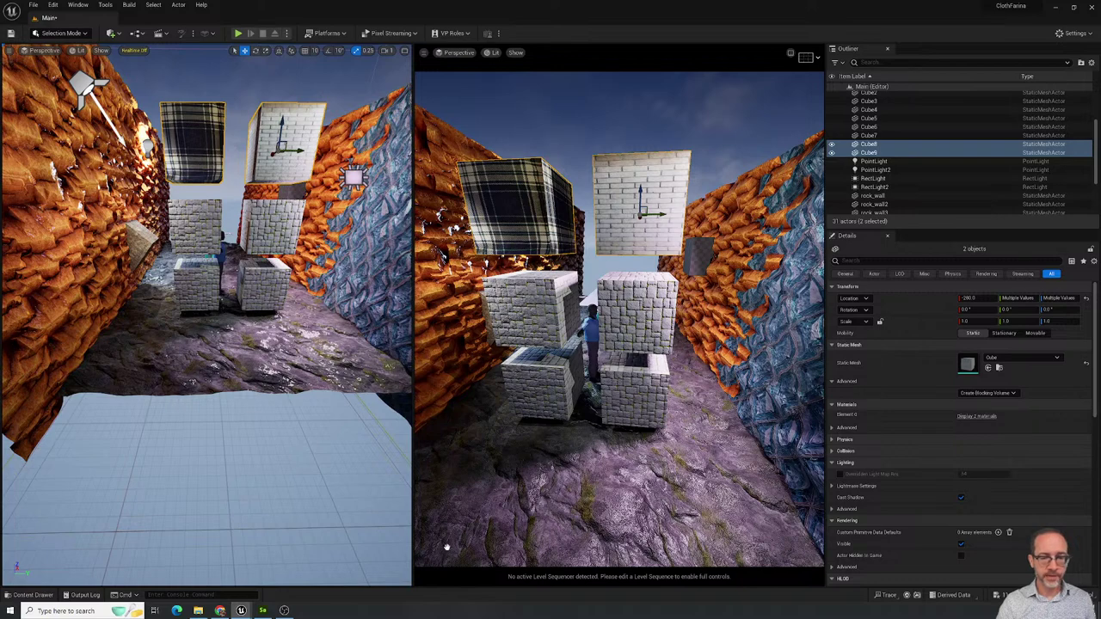
pyautogui.hotkey('ctrl', 'space')
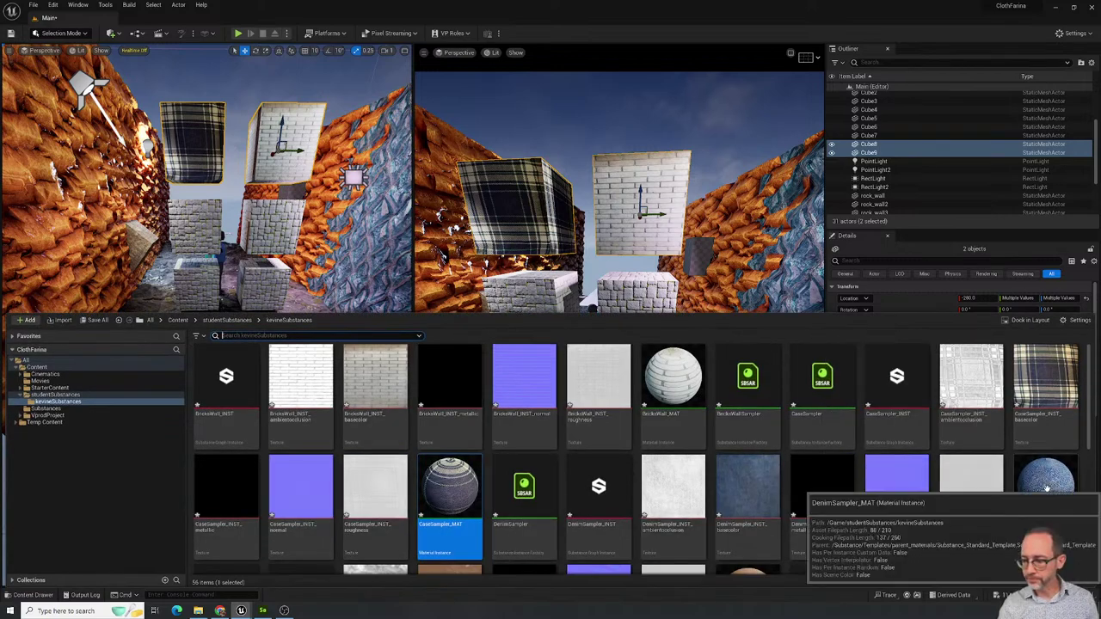
pyautogui.moveTo(1047, 487); pyautogui.dragTo(264, 215)
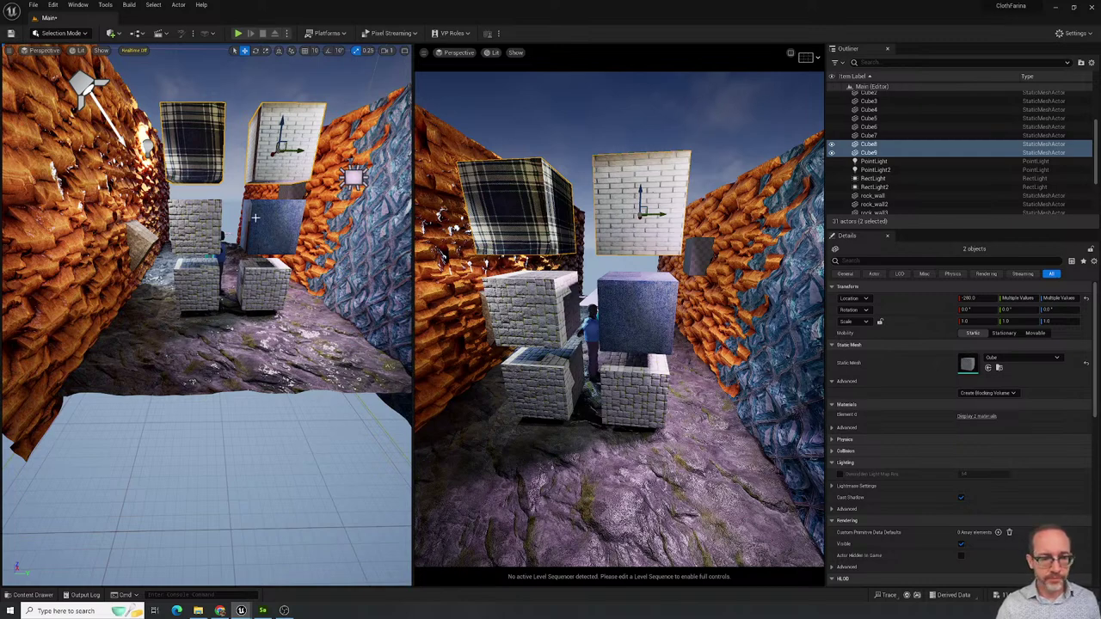
# Move PointLight from the blue rock wall to in front of the cube stack, at about X -612.7, Y 107.4, Z 396.
pyautogui.scroll(5, 256, 218)
pyautogui.scroll(-10, 256, 219)
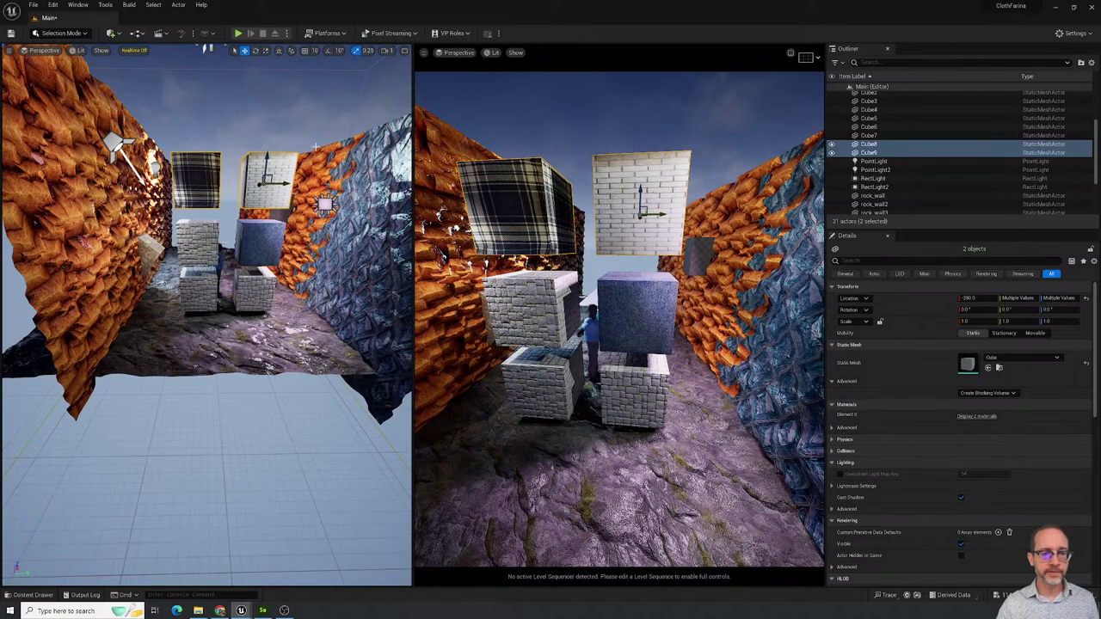
pyautogui.keyDown('alt'); pyautogui.moveTo(197, 240); pyautogui.dragTo(187, 212); pyautogui.keyUp('alt')
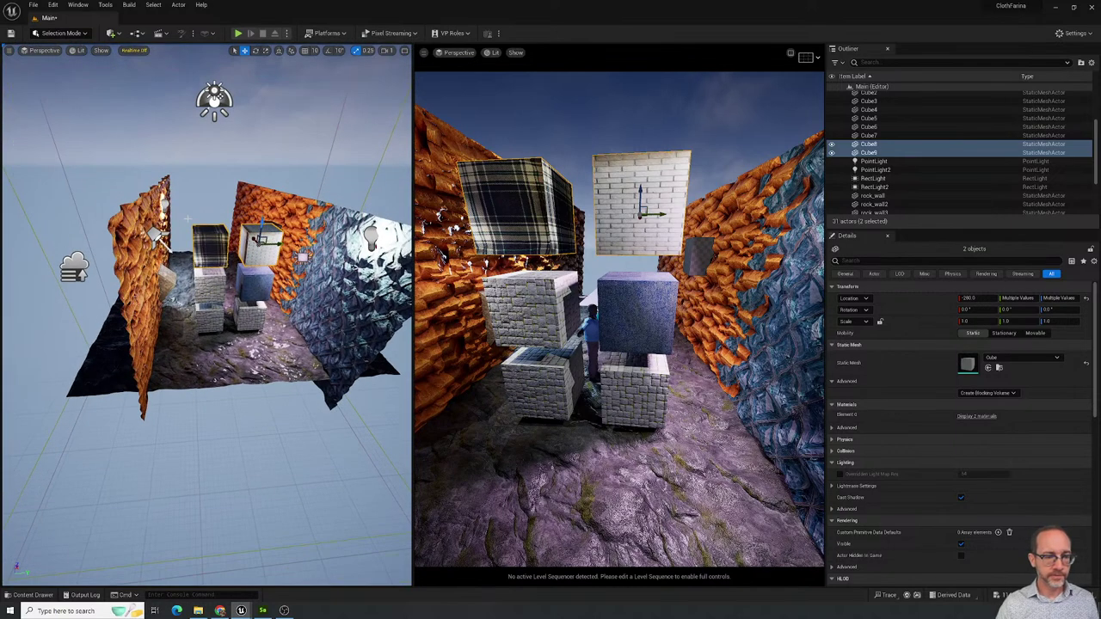
pyautogui.click(371, 236)
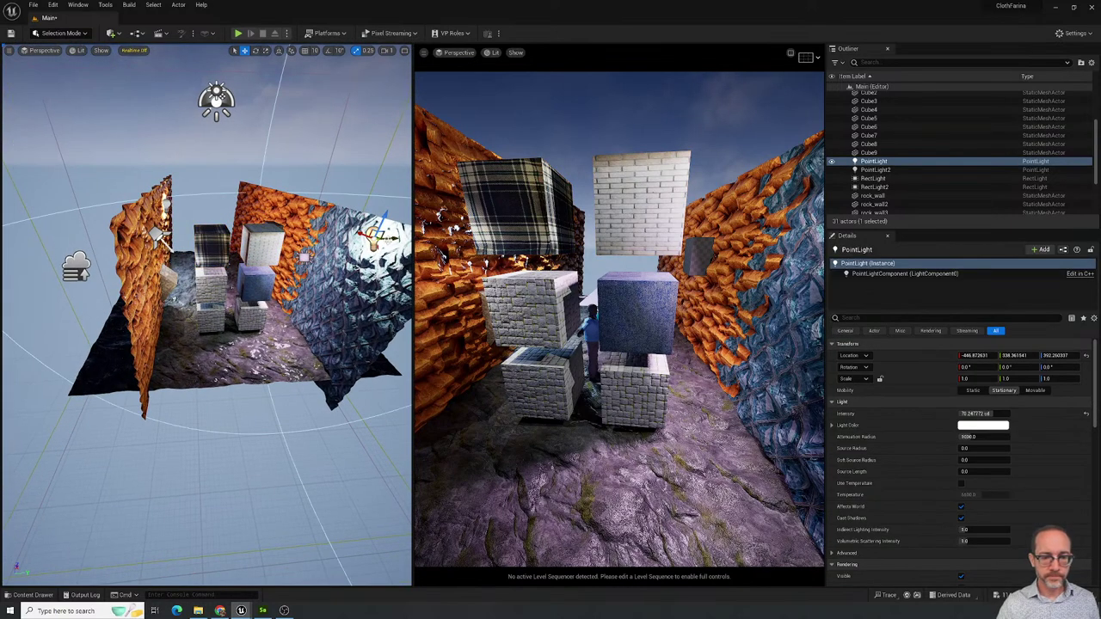
pyautogui.moveTo(383, 241); pyautogui.dragTo(316, 260)
pyautogui.press('f')
pyautogui.moveTo(316, 259); pyautogui.dragTo(341, 261, button='right')
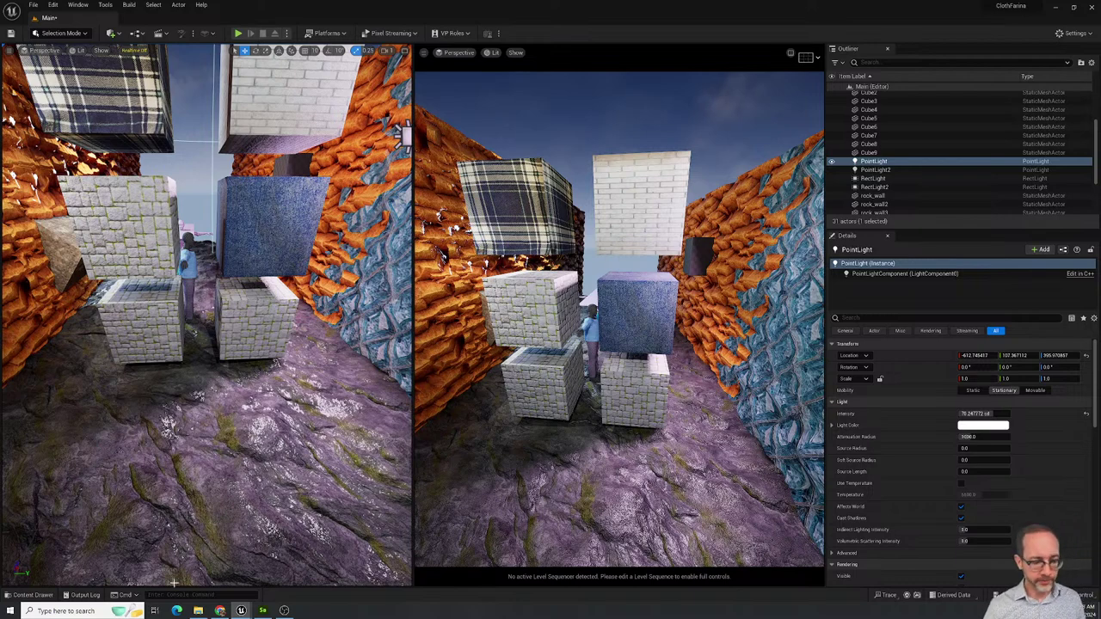
# Apply DirtSampler_MAT to the right-hand cube in the bottom row and inspect its surface up close.
pyautogui.click(32, 595)
pyautogui.scroll(-2, 516, 511)
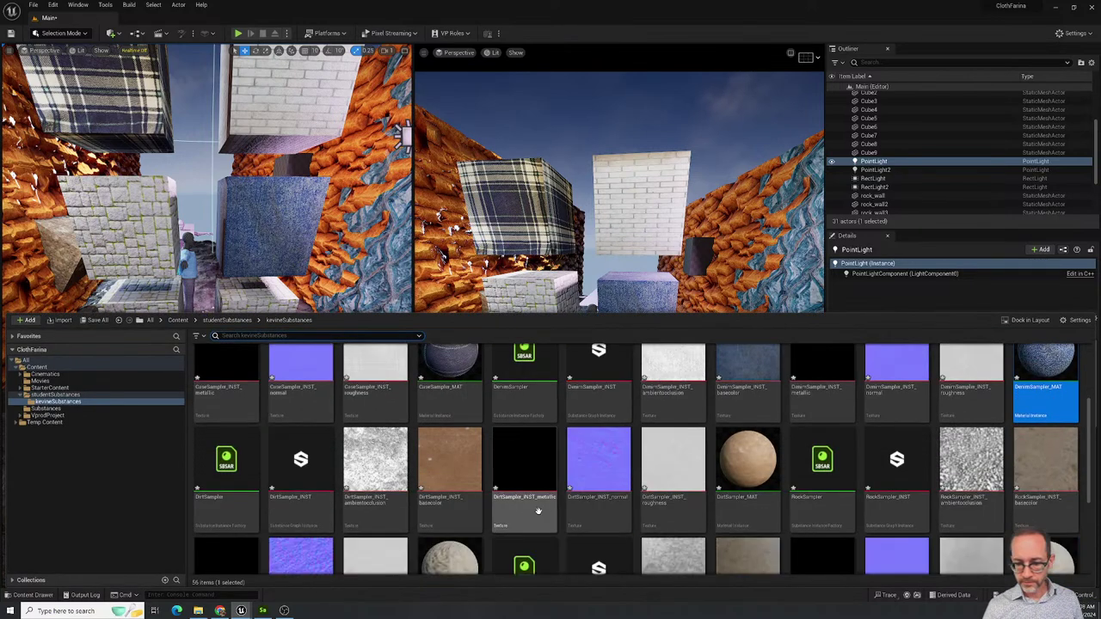
pyautogui.click(747, 456)
pyautogui.moveTo(747, 456); pyautogui.dragTo(255, 332)
pyautogui.scroll(-5, 257, 336)
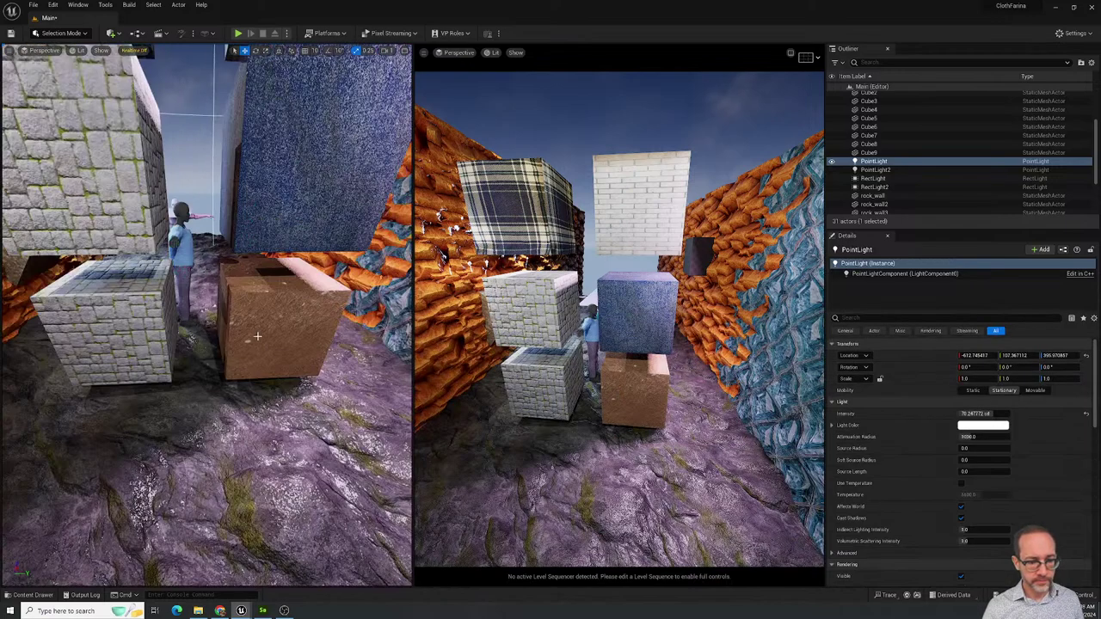
pyautogui.scroll(6, 257, 336)
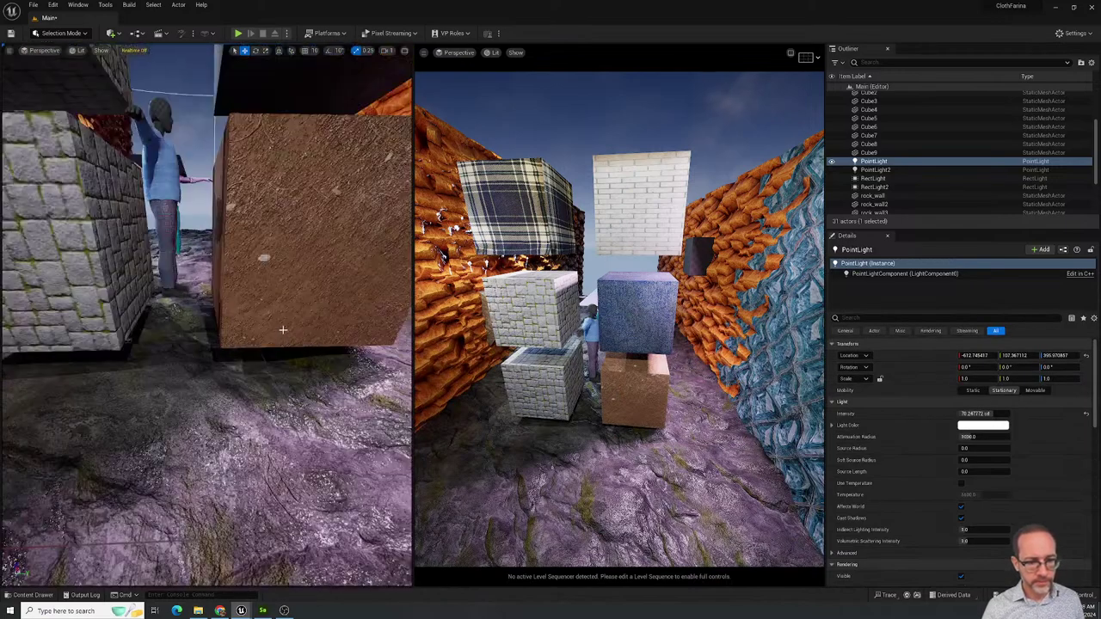
pyautogui.moveTo(257, 336)
pyautogui.mouseDown(button='right')
pyautogui.moveTo(288, 314)
pyautogui.moveTo(266, 325)
pyautogui.mouseUp(button='right')
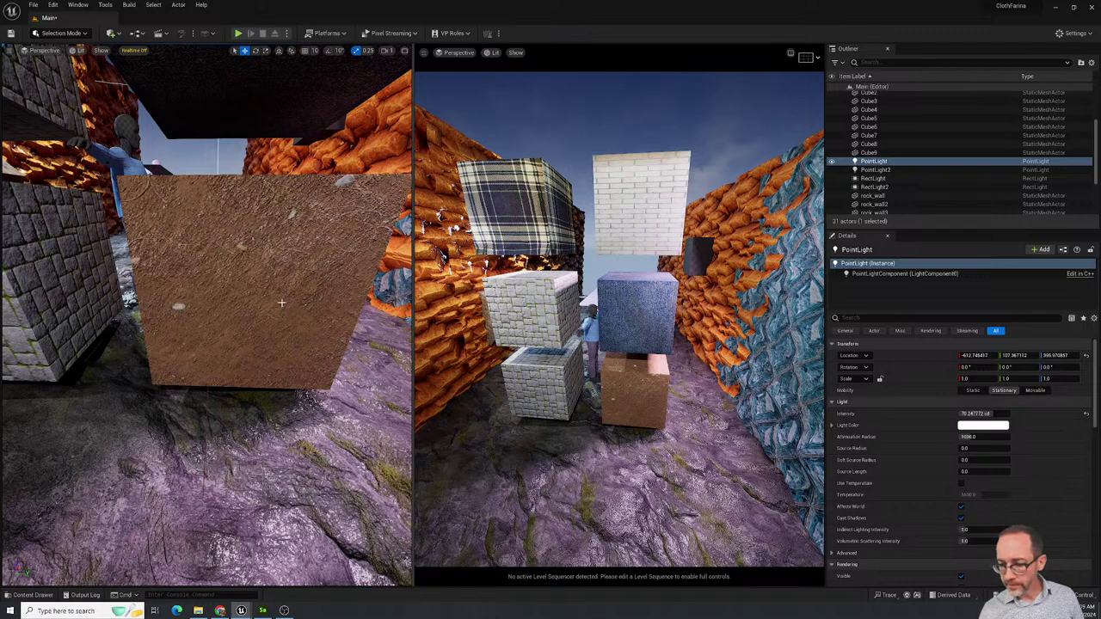
# Open the DirtSampler_MAT material instance and examine its texture, tiling and override parameters for a height or displacement control.
pyautogui.hotkey('ctrl', 'space')
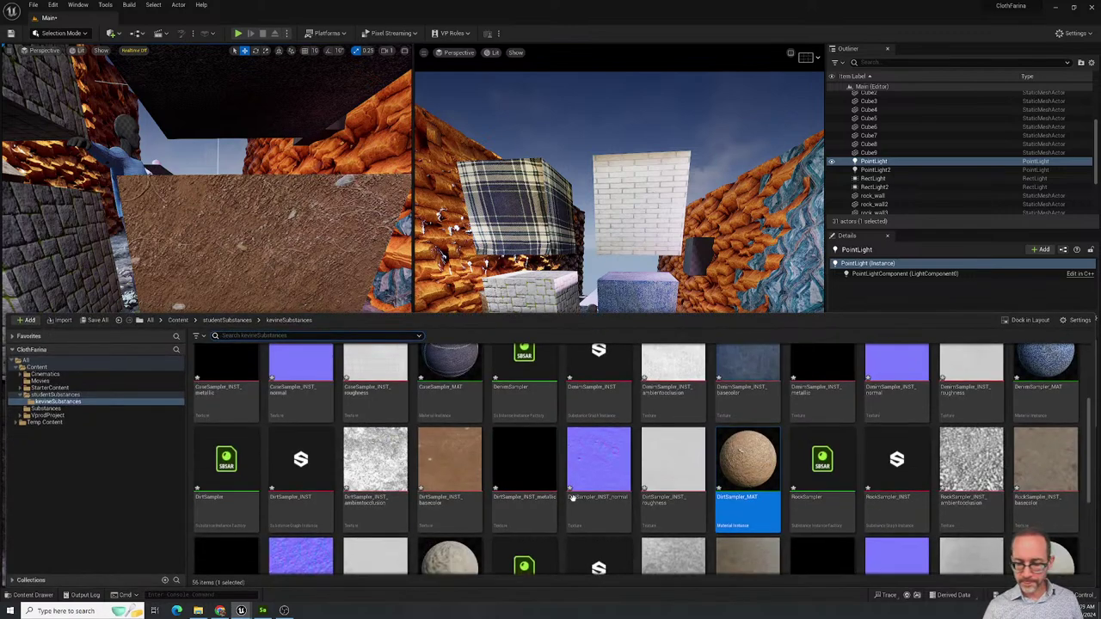
pyautogui.doubleClick(745, 477)
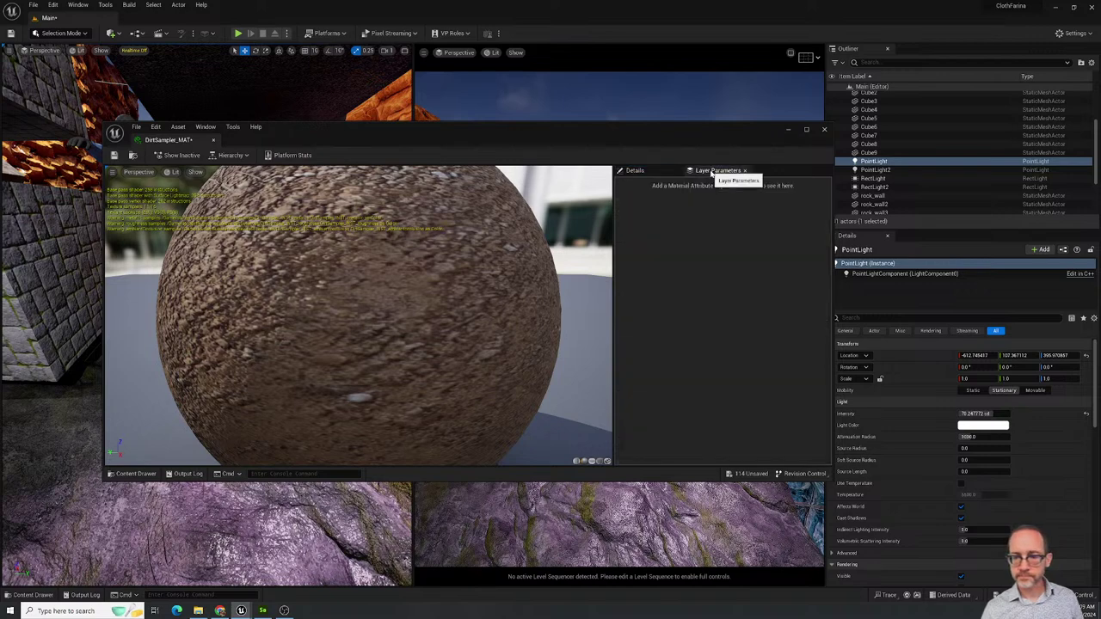
pyautogui.scroll(-5, 654, 303)
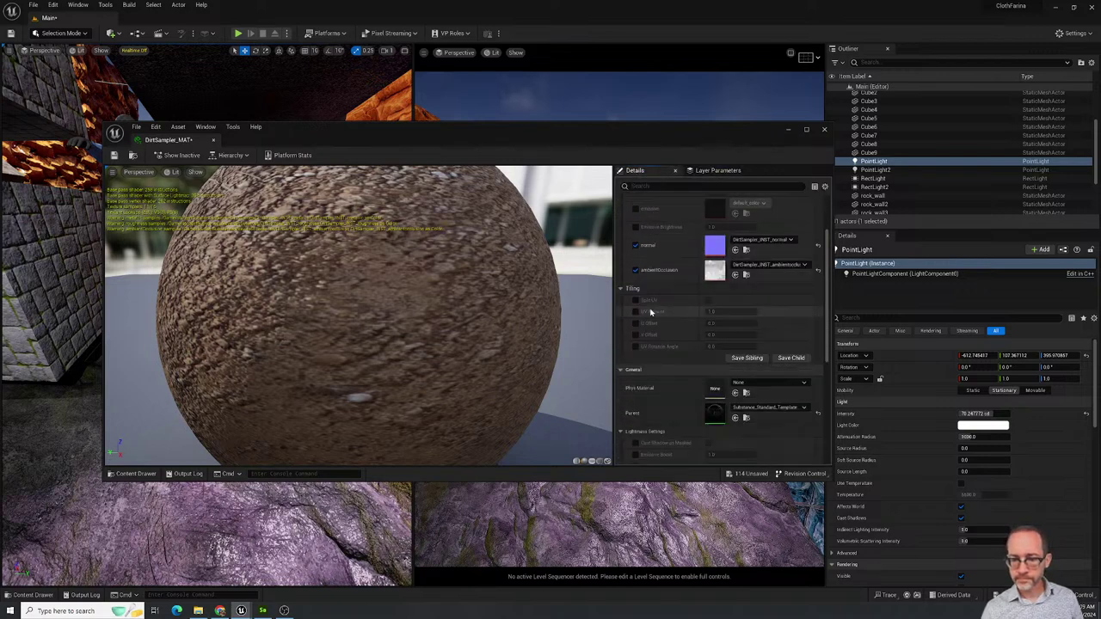
pyautogui.scroll(-2, 662, 305)
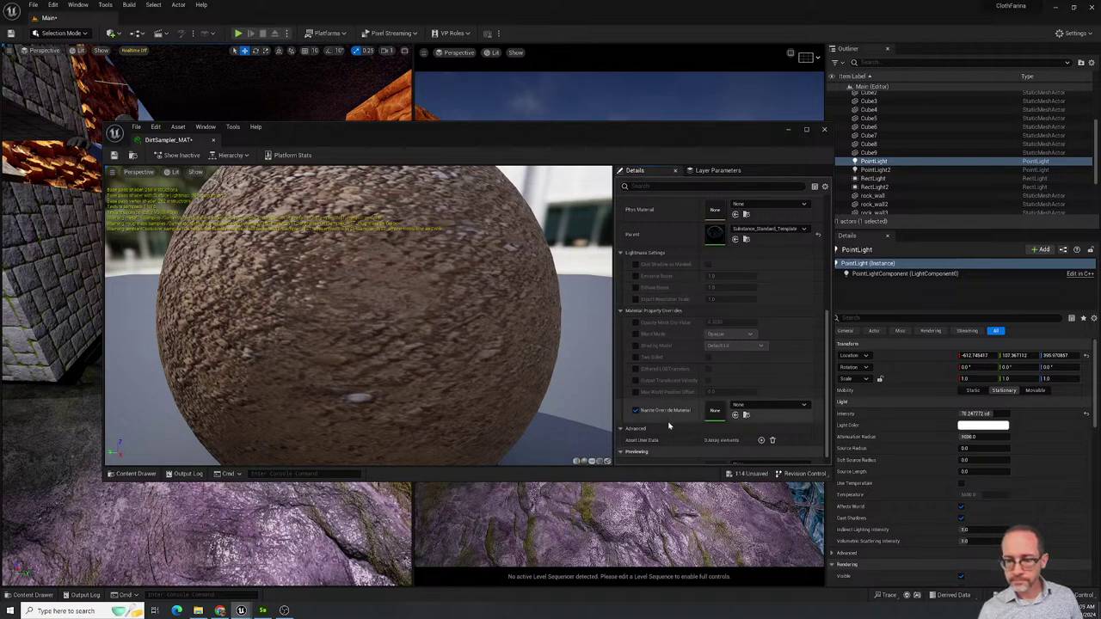
pyautogui.scroll(-1, 669, 426)
pyautogui.scroll(5, 669, 428)
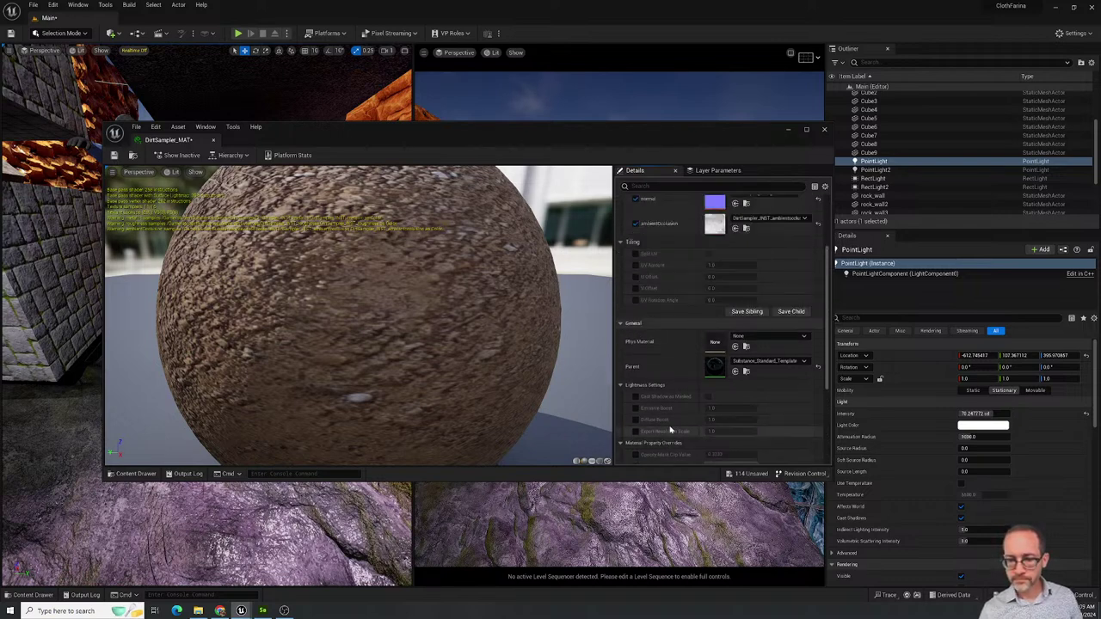
pyautogui.scroll(4, 670, 427)
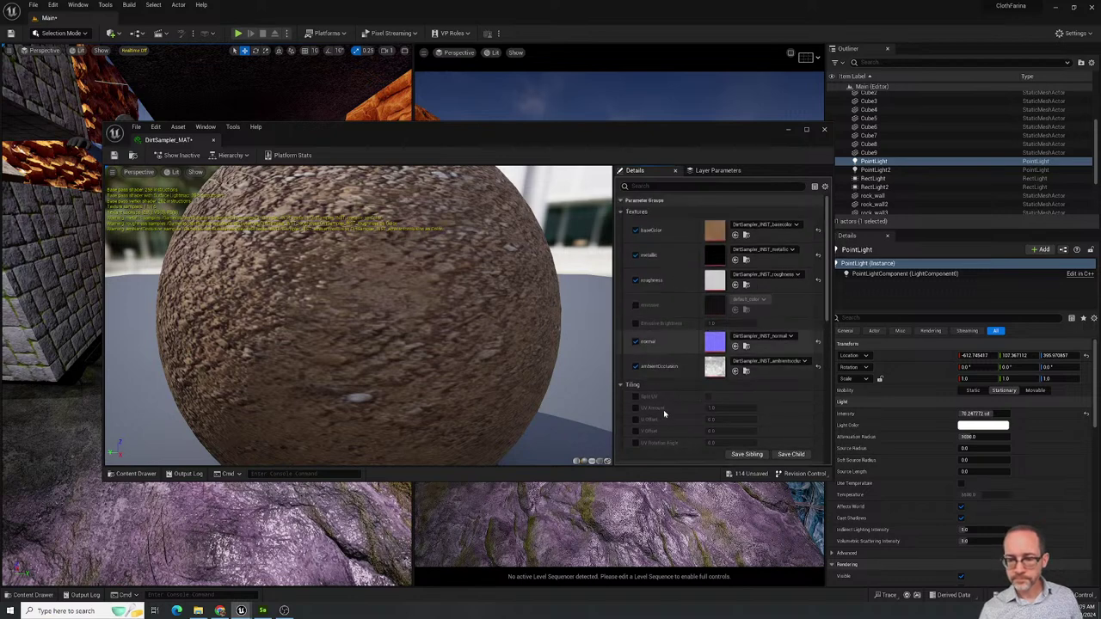
pyautogui.scroll(-1, 666, 411)
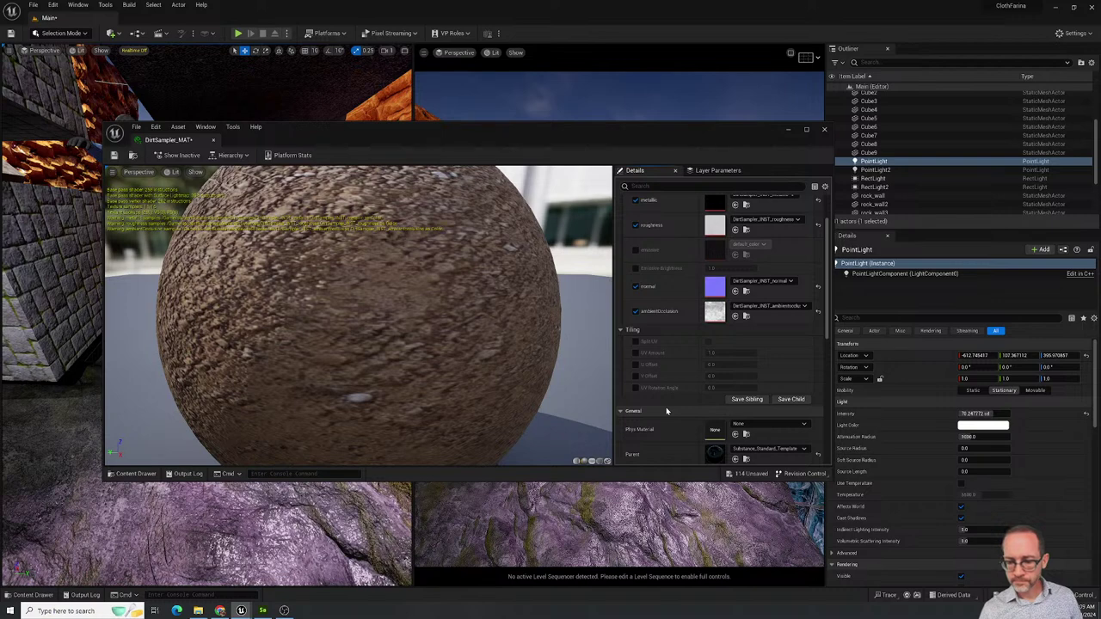
pyautogui.scroll(-3, 666, 410)
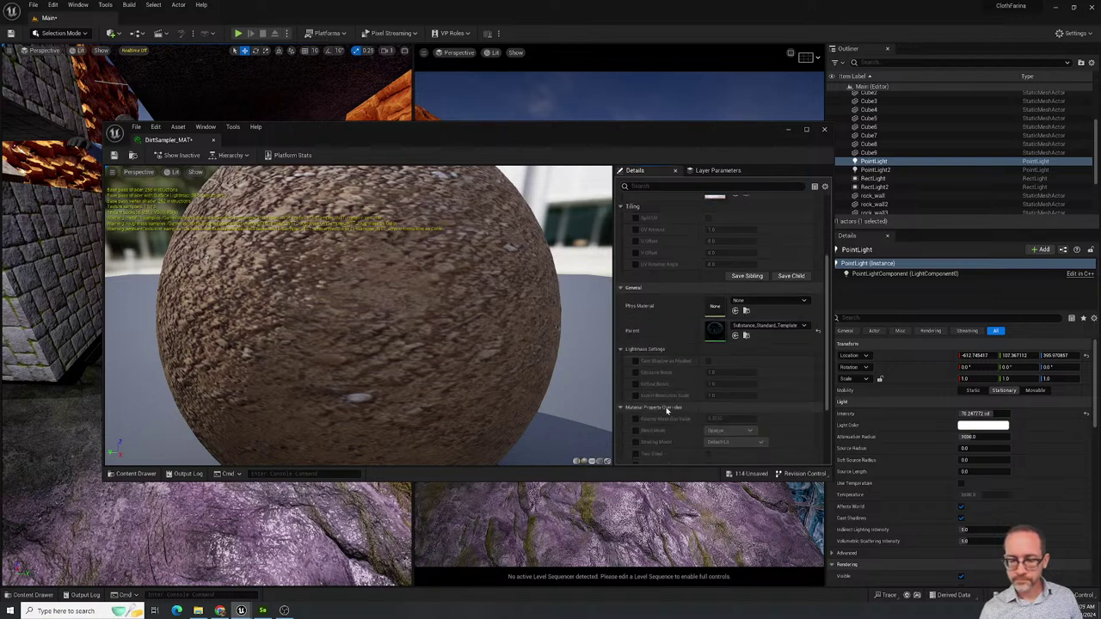
pyautogui.scroll(-3, 666, 411)
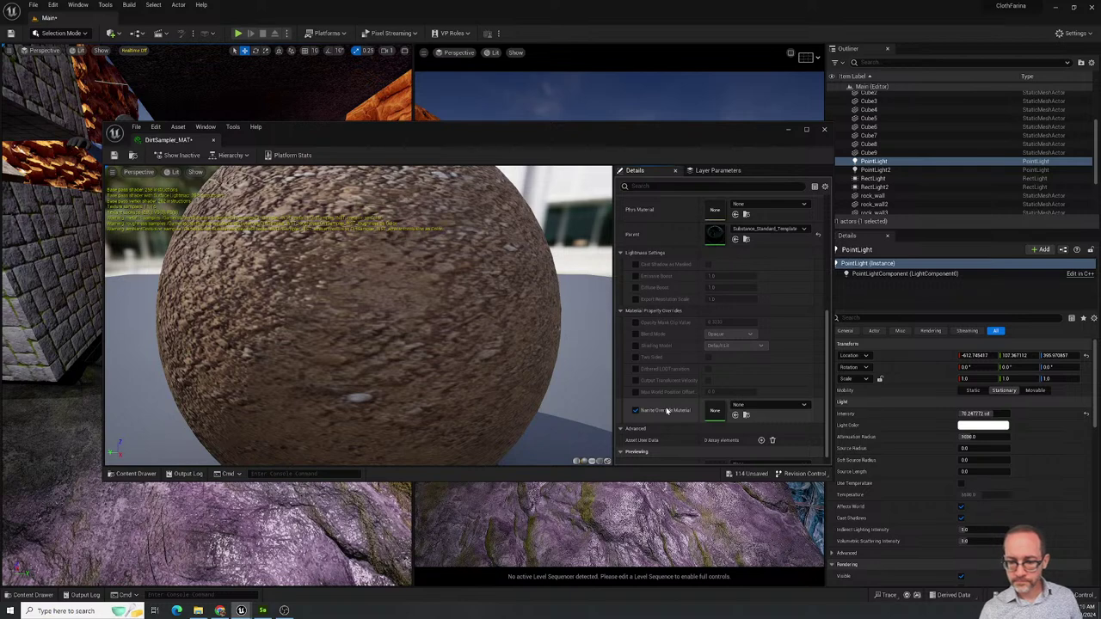
pyautogui.scroll(-1, 667, 411)
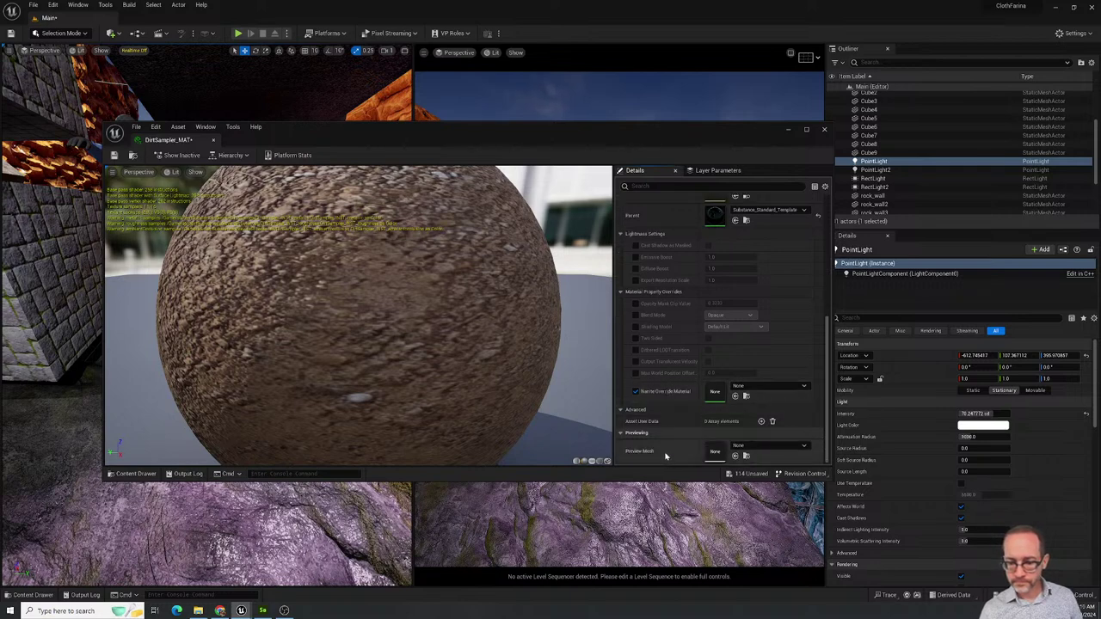
pyautogui.click(824, 129)
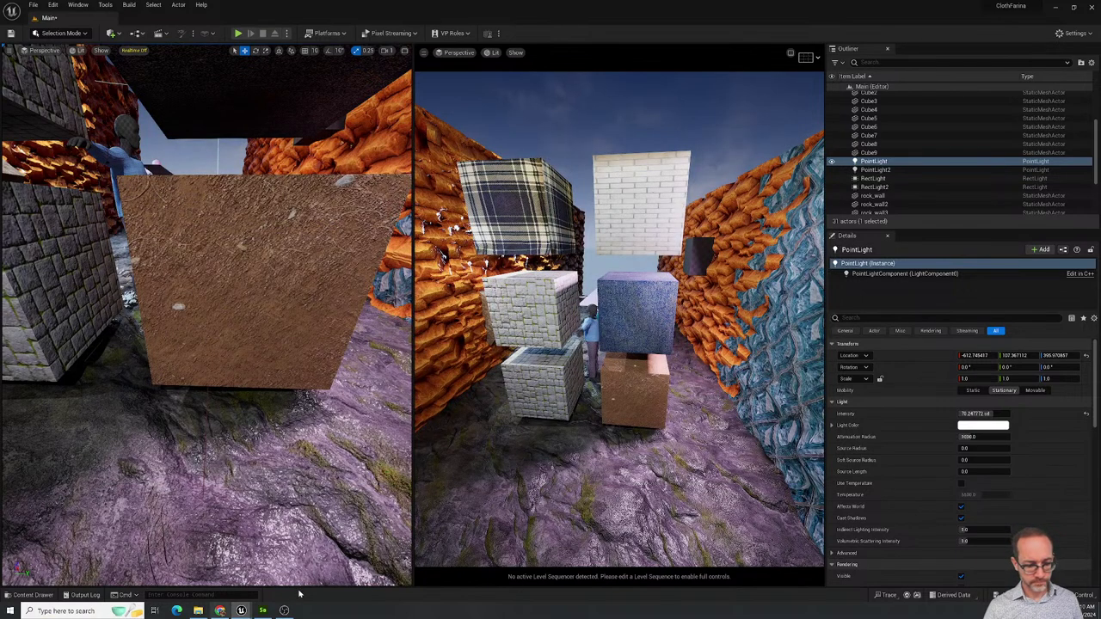
# Apply RockSampler_MAT to the left-hand cube in the middle row and inspect its rock surface up close.
pyautogui.hotkey('ctrl', 'space')
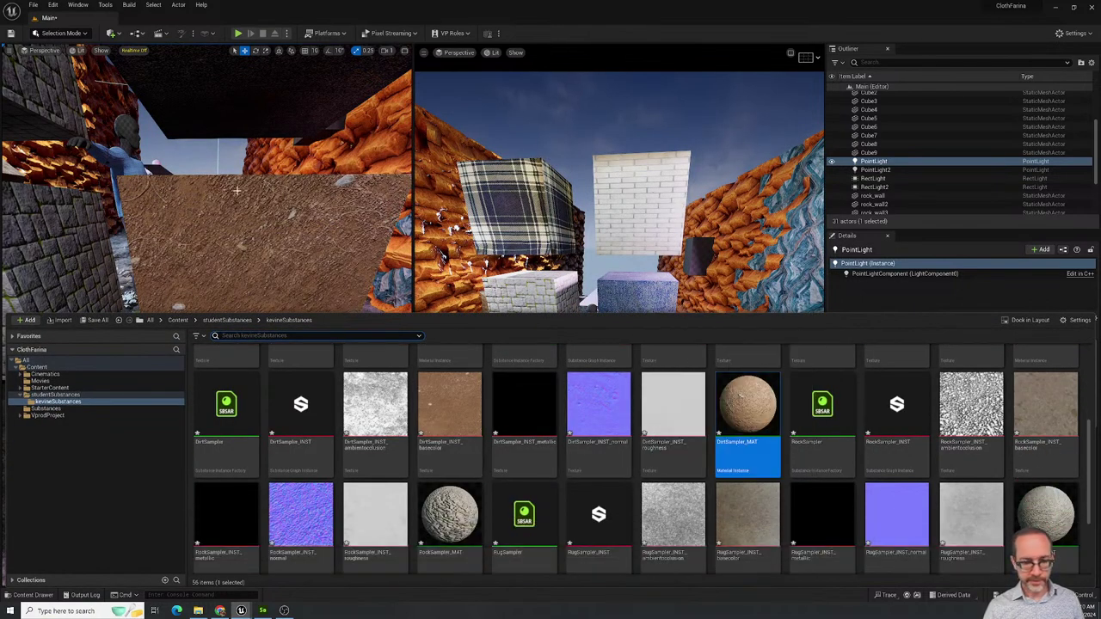
pyautogui.hotkey('ctrl', 'space')
pyautogui.moveTo(404, 442); pyautogui.dragTo(414, 442, button='right')
pyautogui.hotkey('ctrl', 'space')
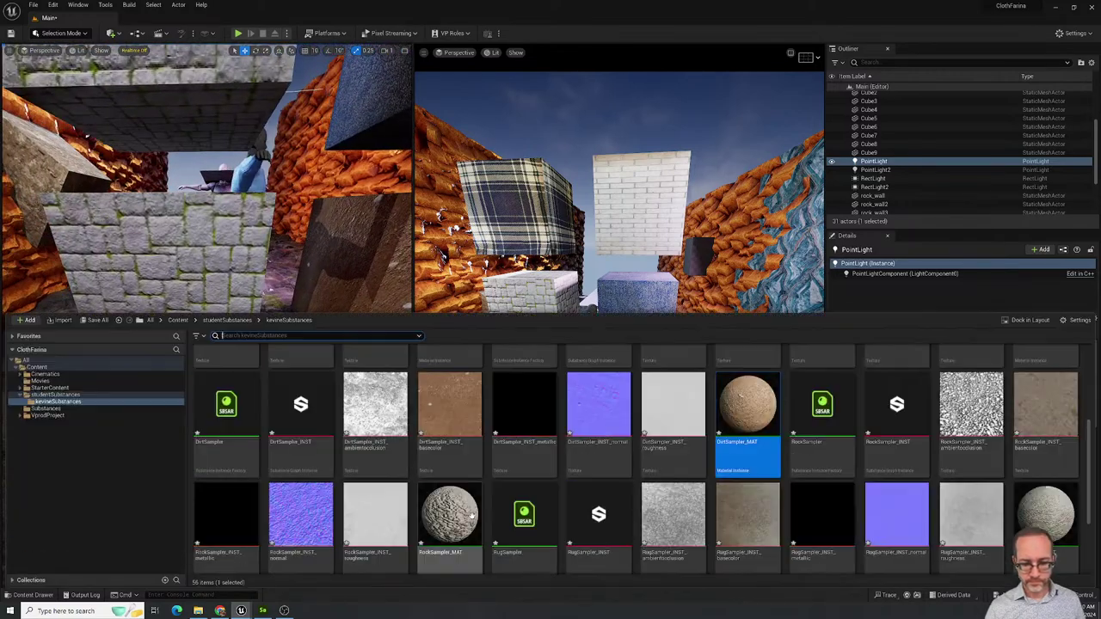
pyautogui.moveTo(449, 514); pyautogui.dragTo(206, 77)
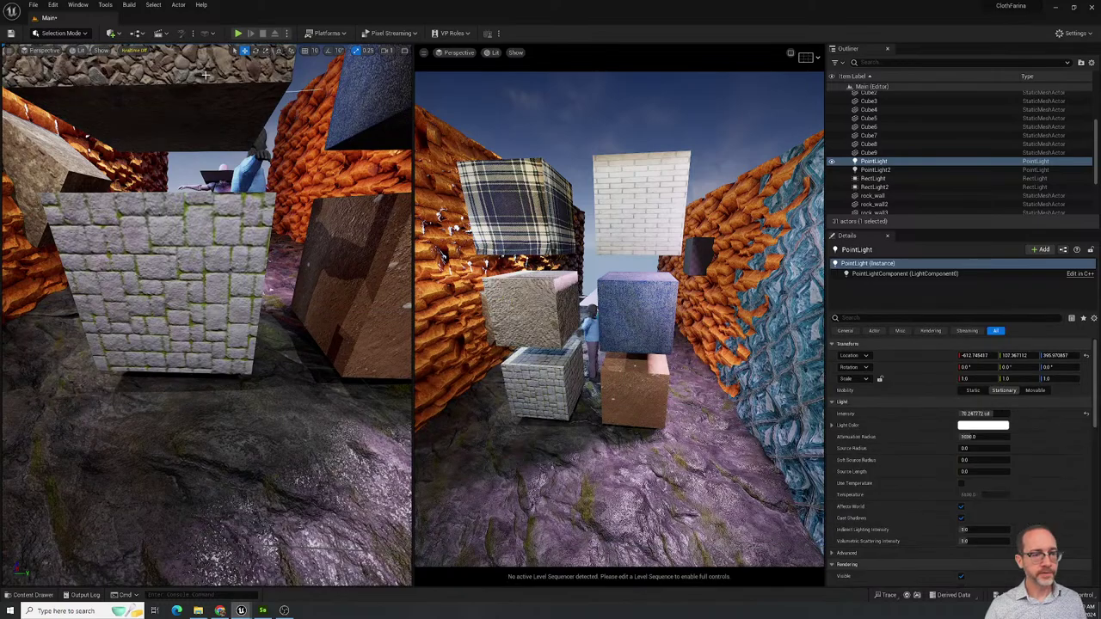
pyautogui.moveTo(206, 310)
pyautogui.mouseDown(button='right')
pyautogui.moveTo(206, 284)
pyautogui.moveTo(219, 316)
pyautogui.mouseUp(button='right')
pyautogui.moveTo(208, 109); pyautogui.dragTo(204, 110, button='right')
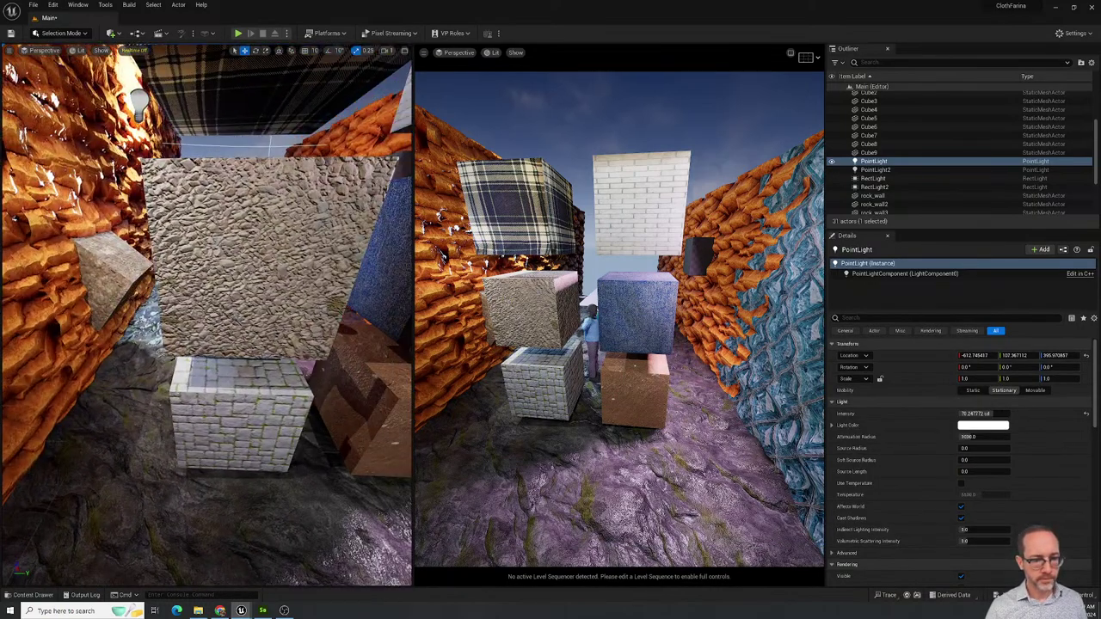
# Replace the rock material on the left-hand cube in the middle row with RugSampler_MAT from the kevineSubstances folder.
pyautogui.moveTo(204, 204); pyautogui.dragTo(206, 221, button='right')
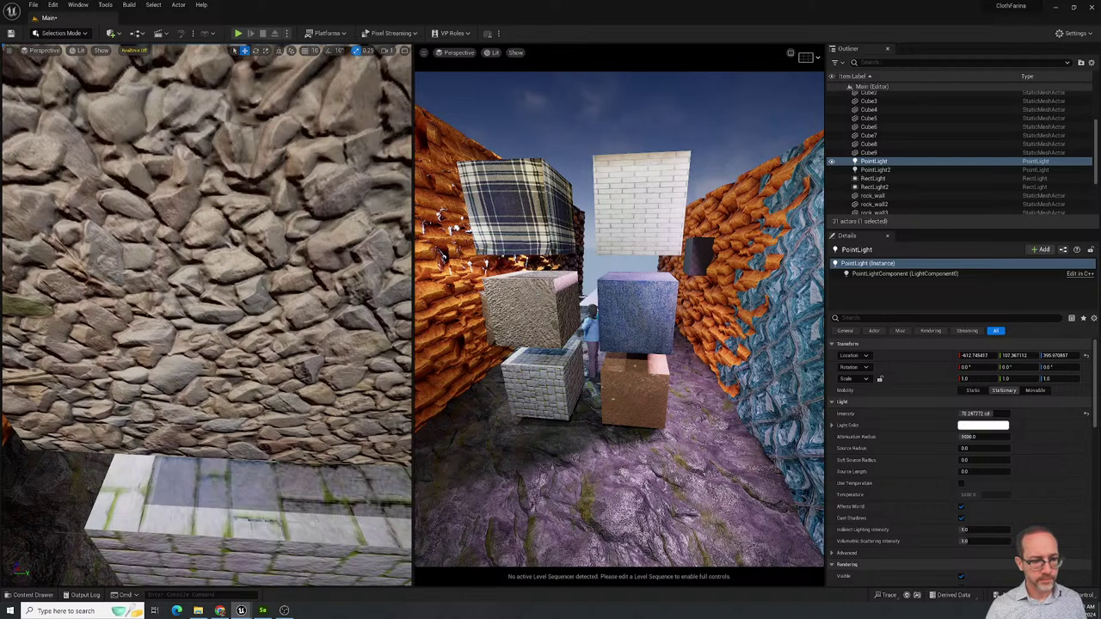
pyautogui.press('Down')
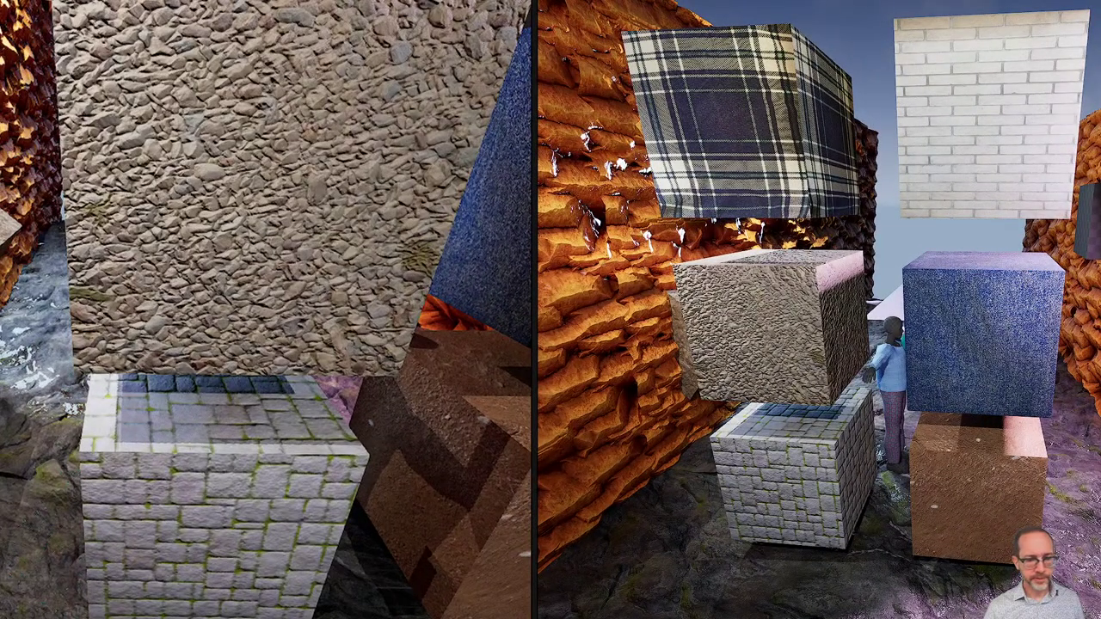
pyautogui.click(372, 264)
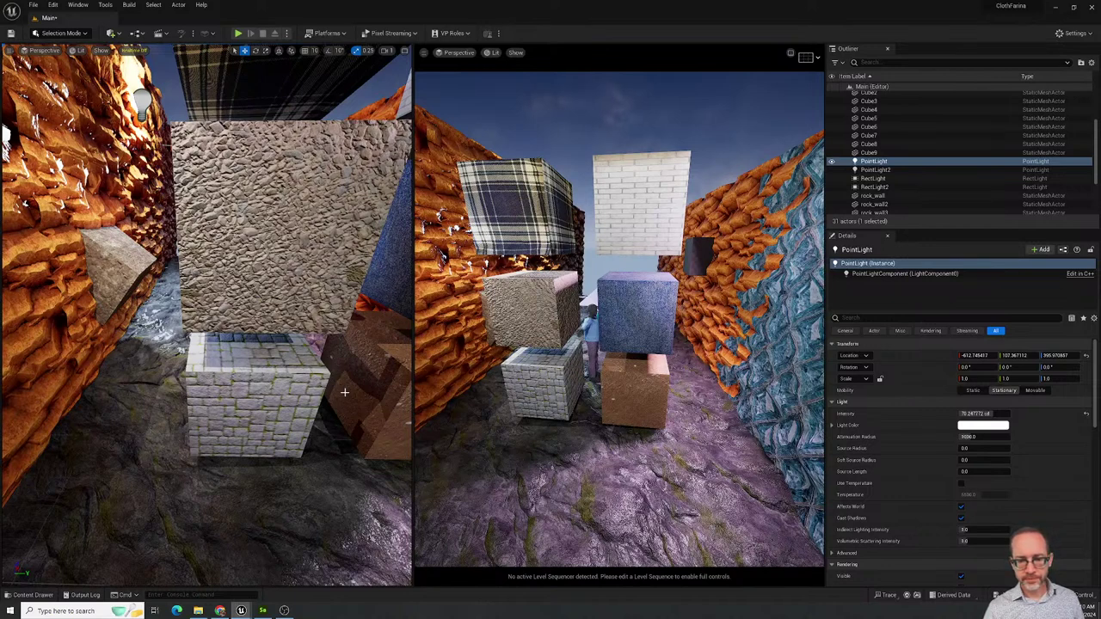
pyautogui.hotkey('ctrl', 'space')
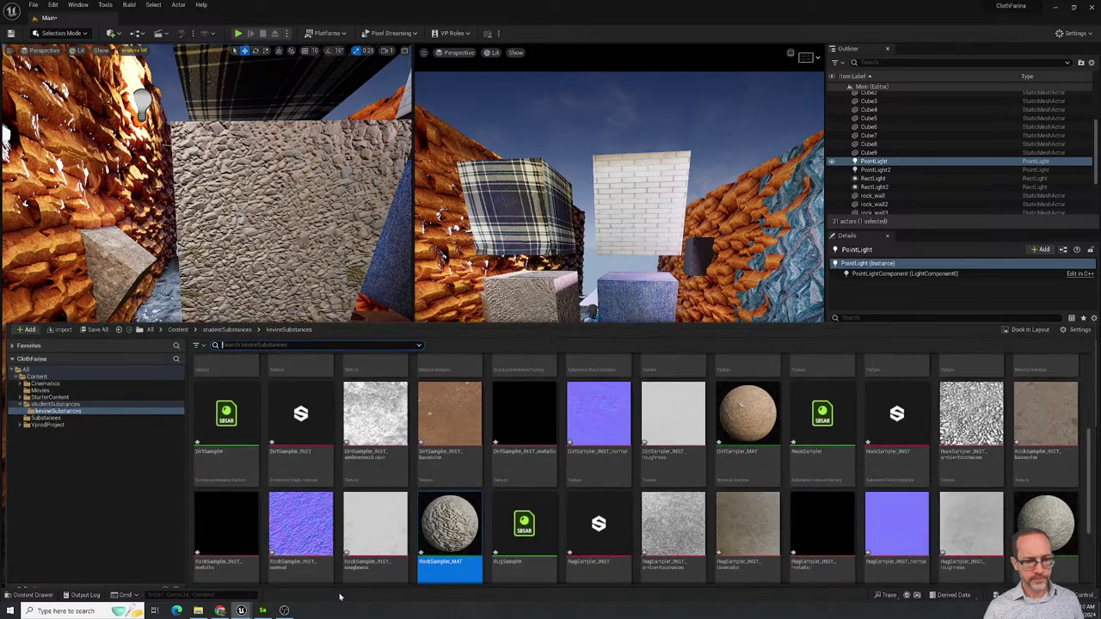
pyautogui.scroll(-1, 1068, 510)
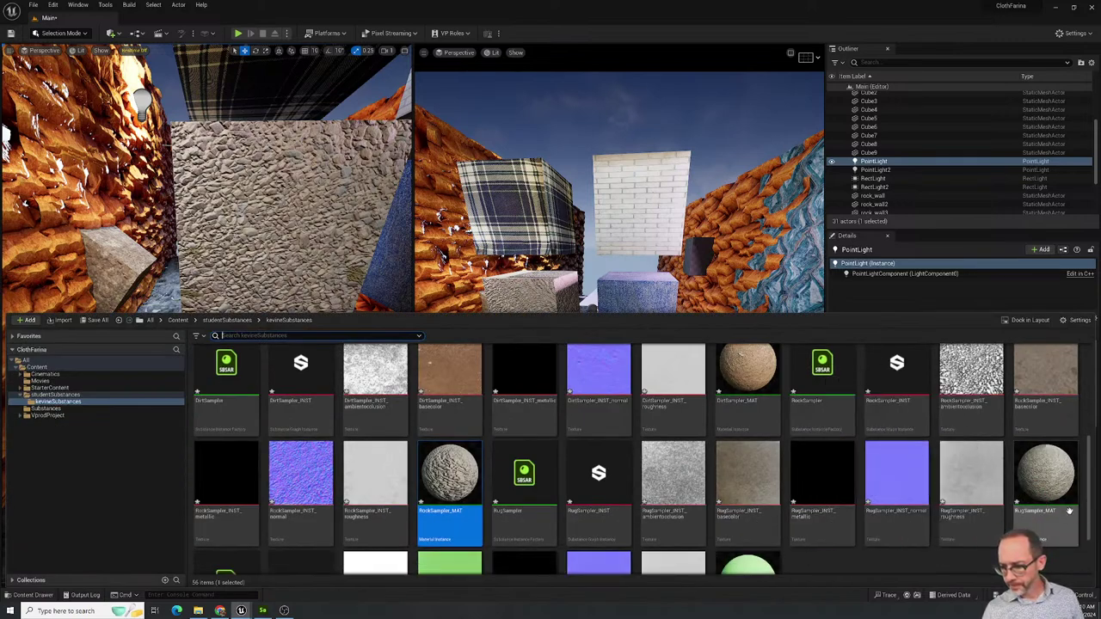
pyautogui.scroll(-1, 740, 471)
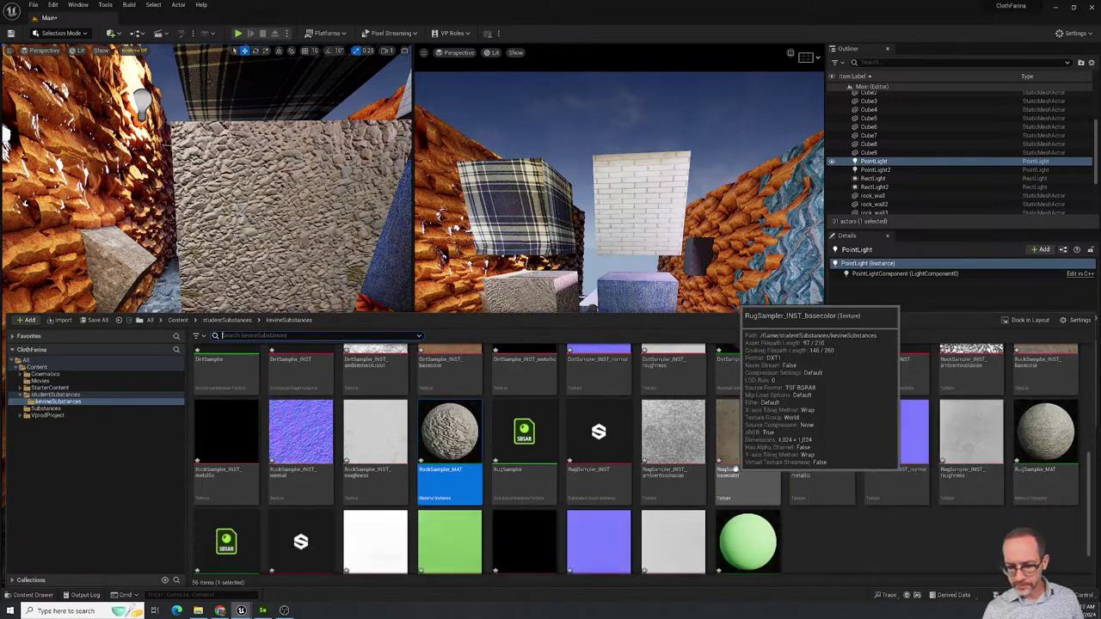
pyautogui.moveTo(1044, 434); pyautogui.dragTo(331, 220)
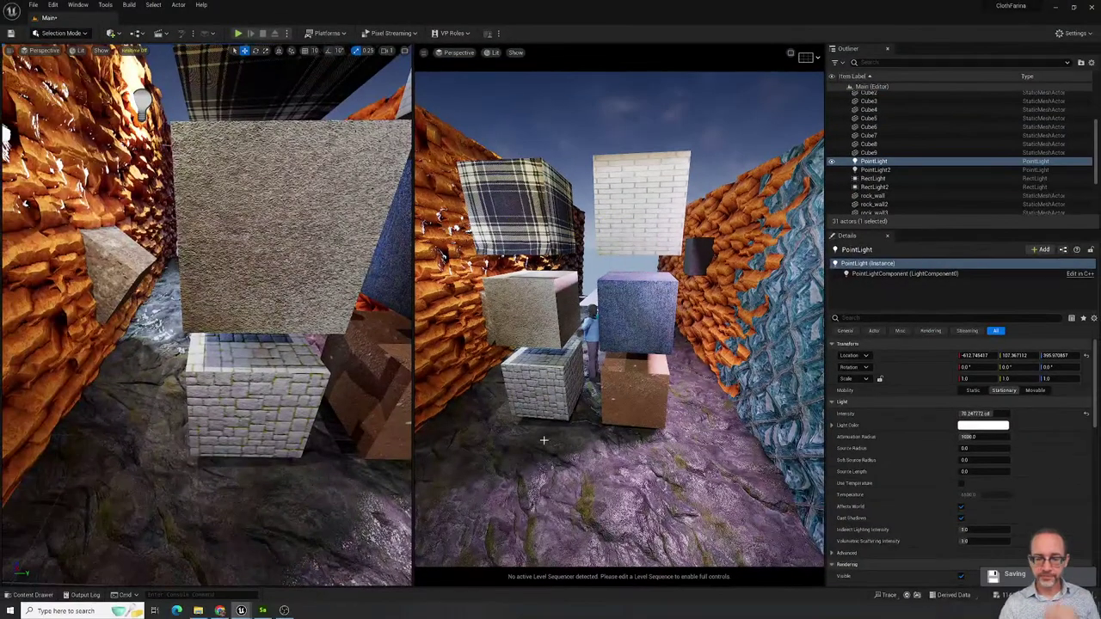
# Switch to File Explorer, play the Participation Video Question from Downloads' submissions (9) folder, pause it for comment, and close the player.
pyautogui.click(198, 611)
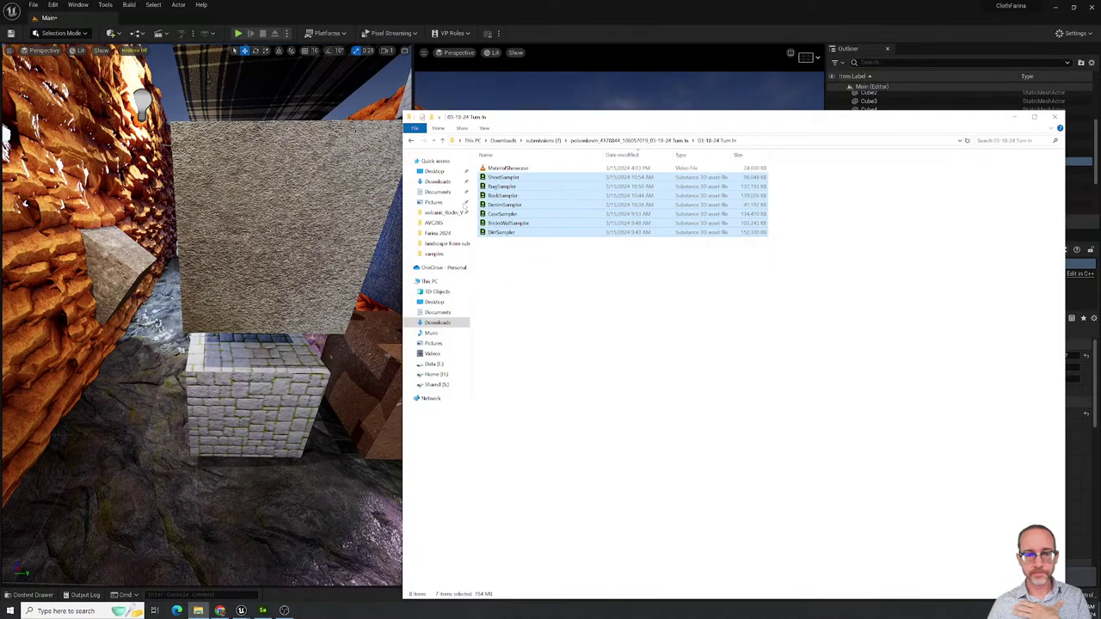
pyautogui.click(411, 140)
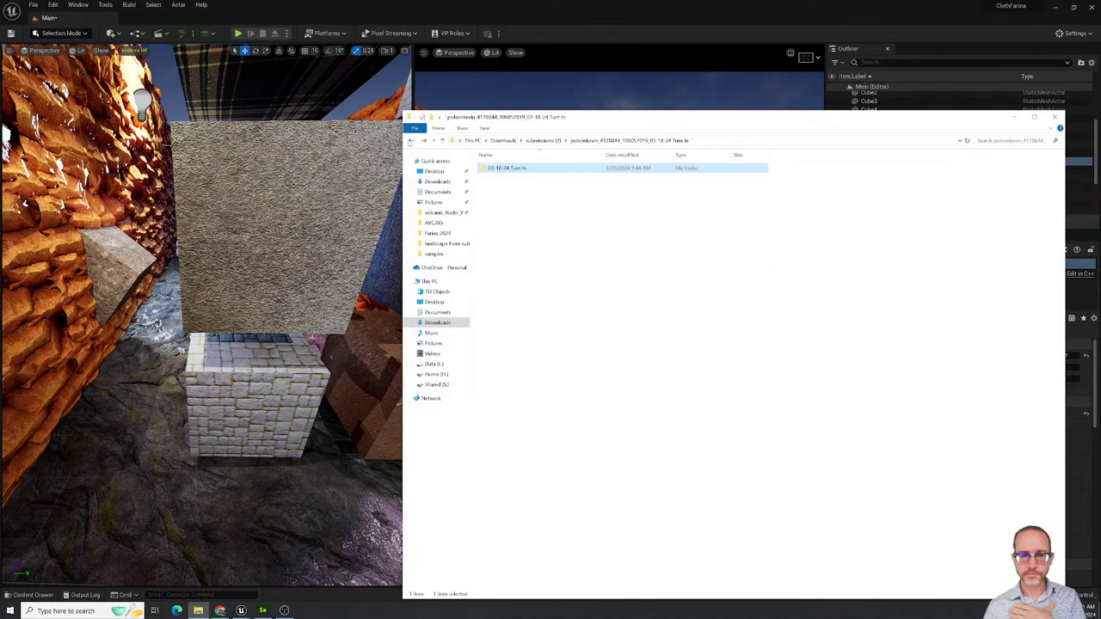
pyautogui.click(411, 140)
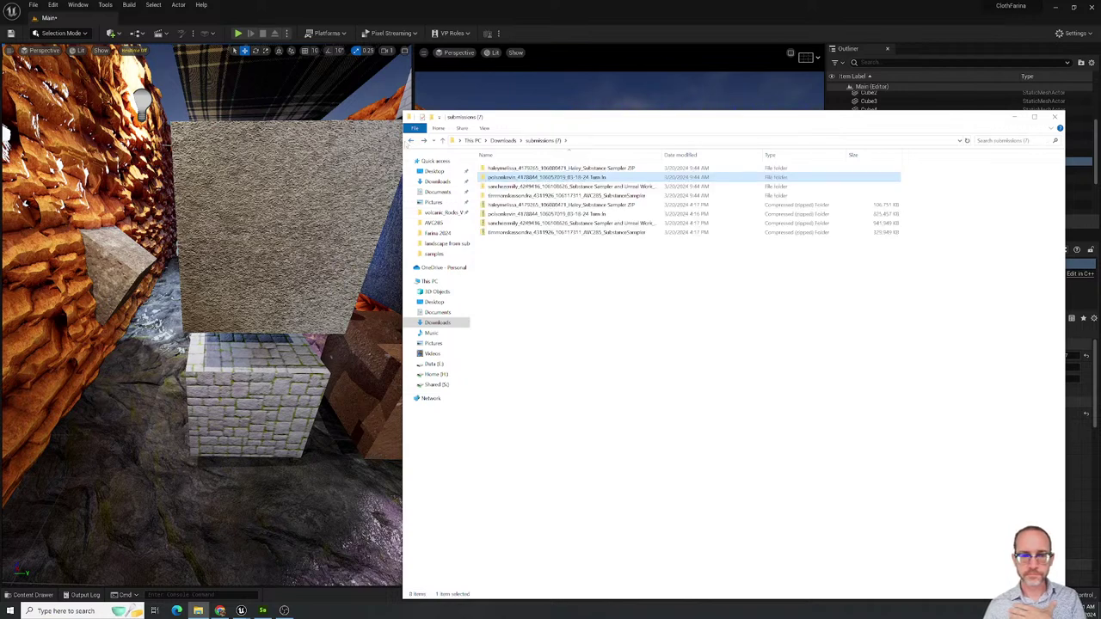
pyautogui.click(411, 140)
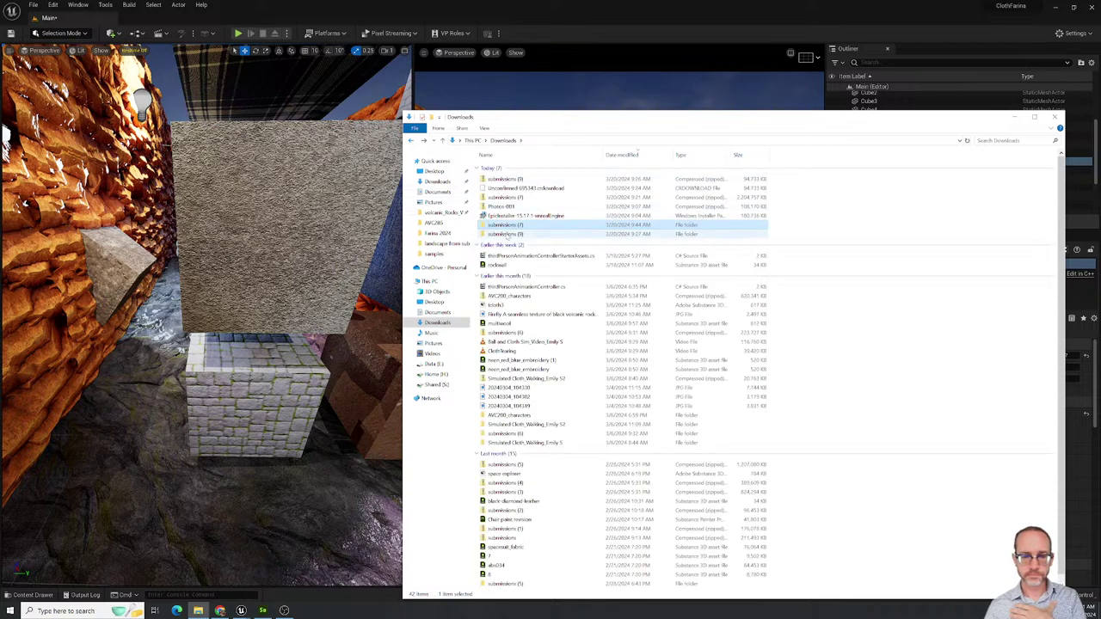
pyautogui.doubleClick(507, 234)
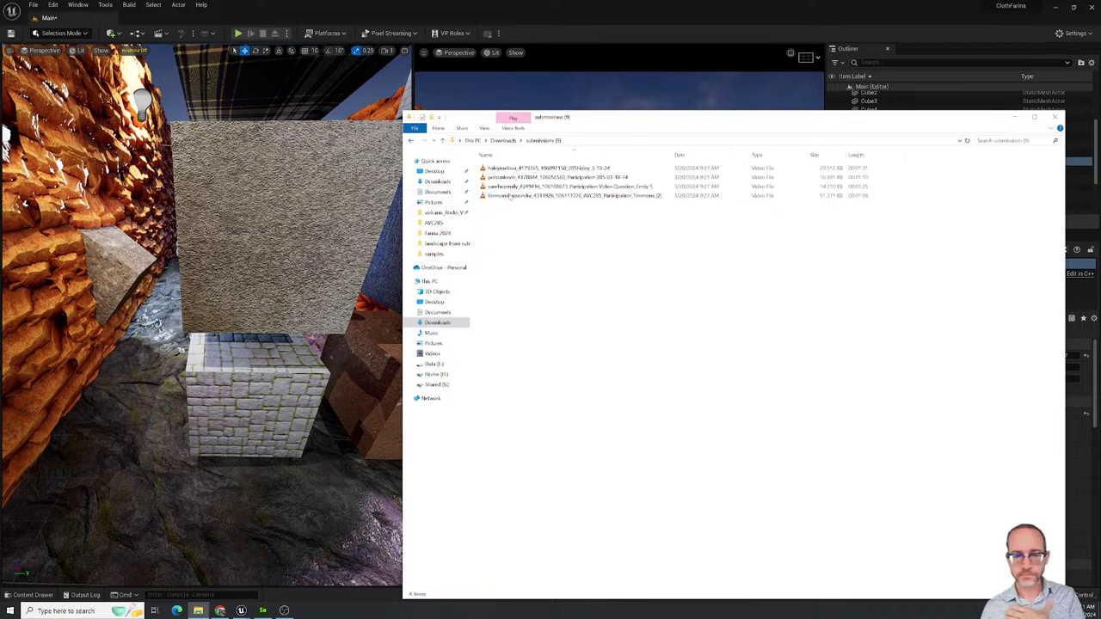
pyautogui.doubleClick(514, 187)
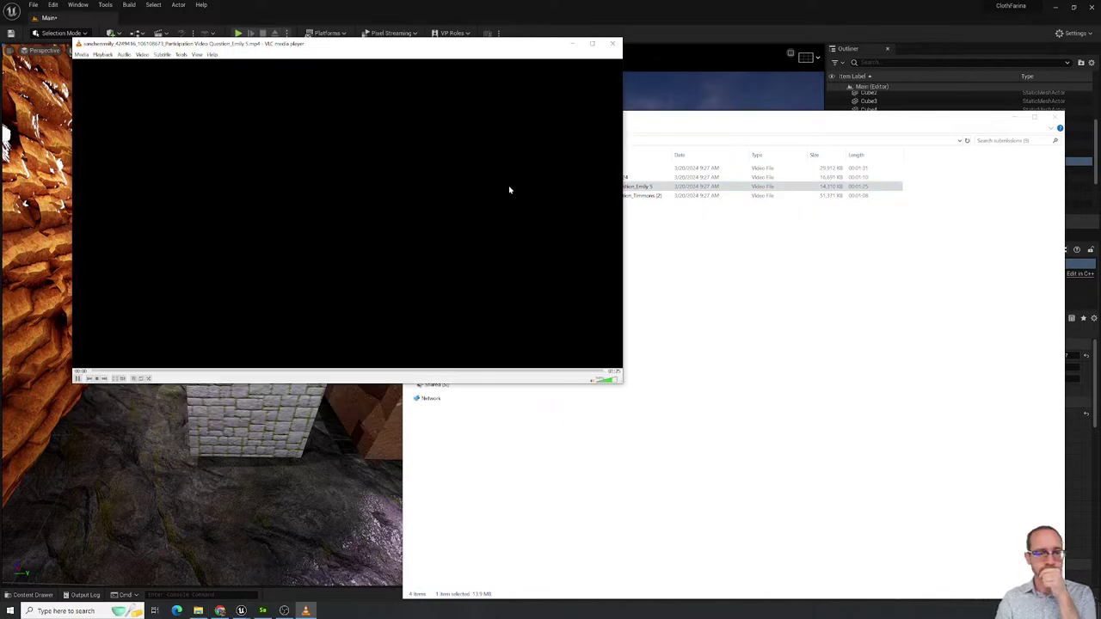
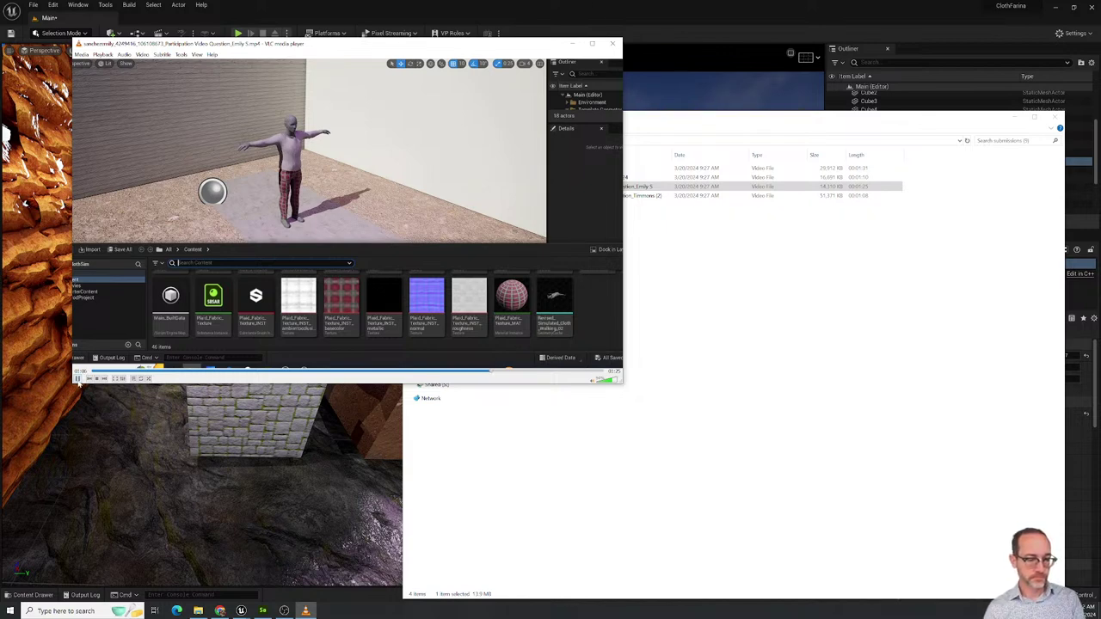
pyautogui.click(77, 379)
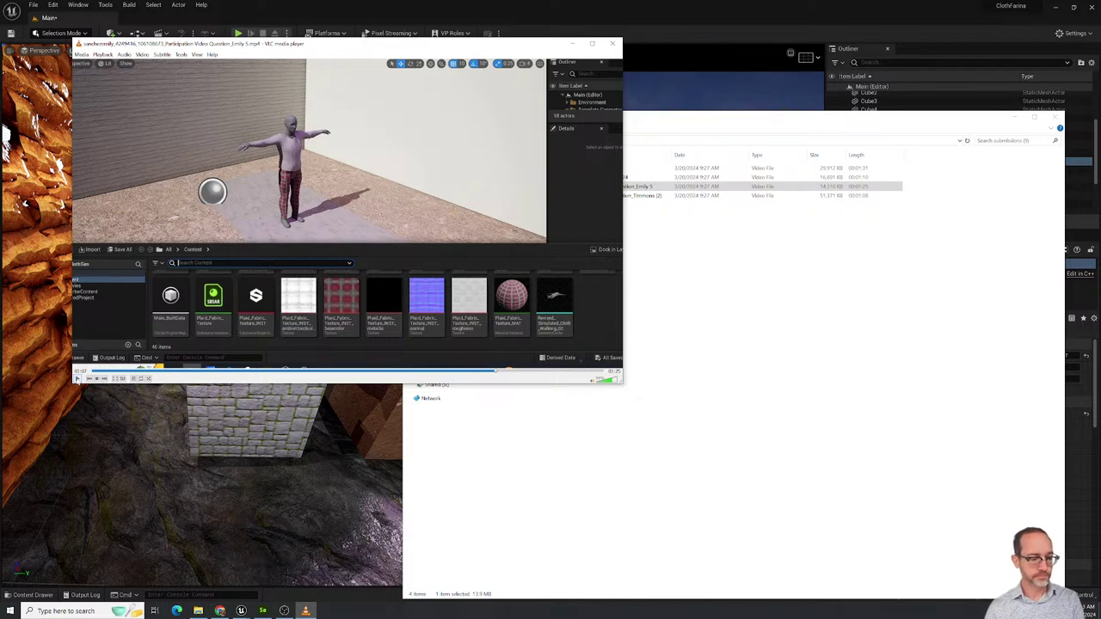
pyautogui.click(78, 378)
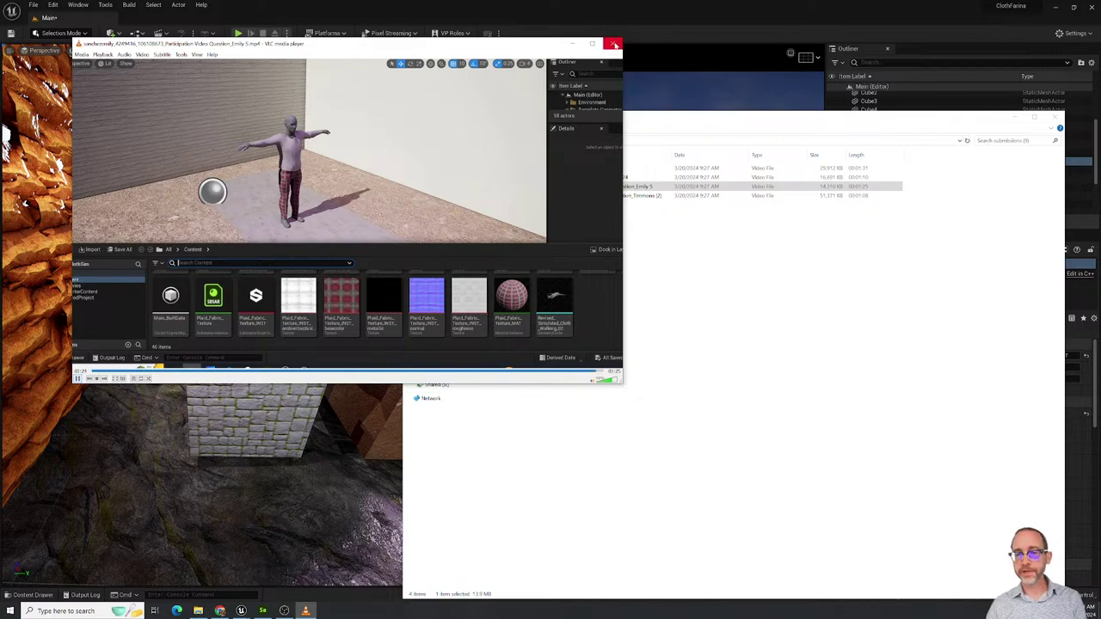
pyautogui.click(614, 44)
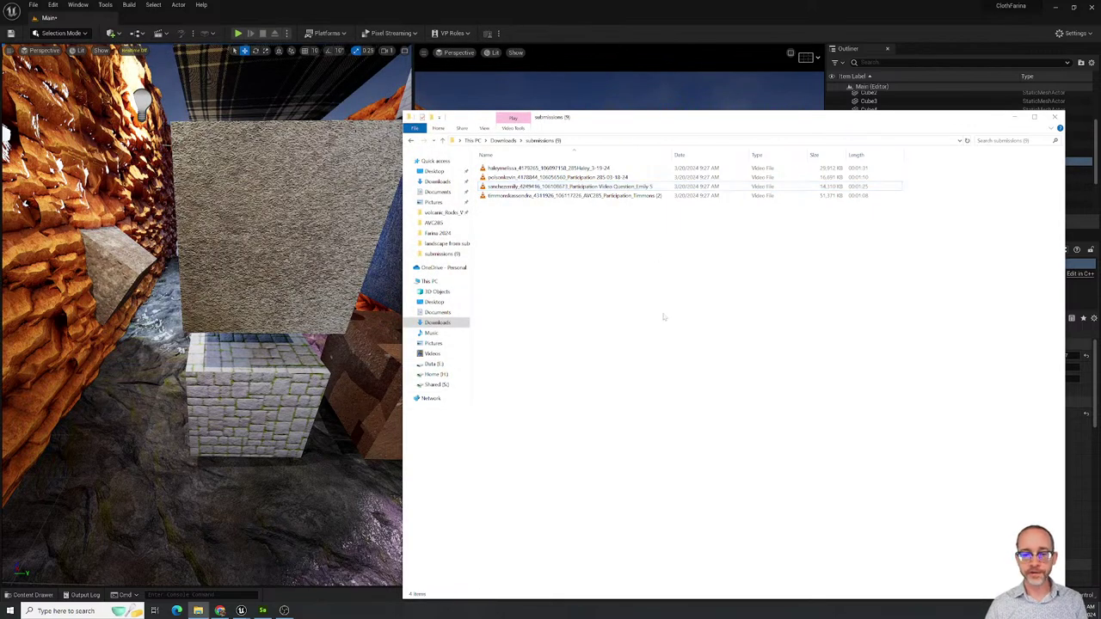
# Open the same student's unzipped Substance Sampler and Unreal Work folder inside submissions (7) in Downloads.
pyautogui.click(411, 141)
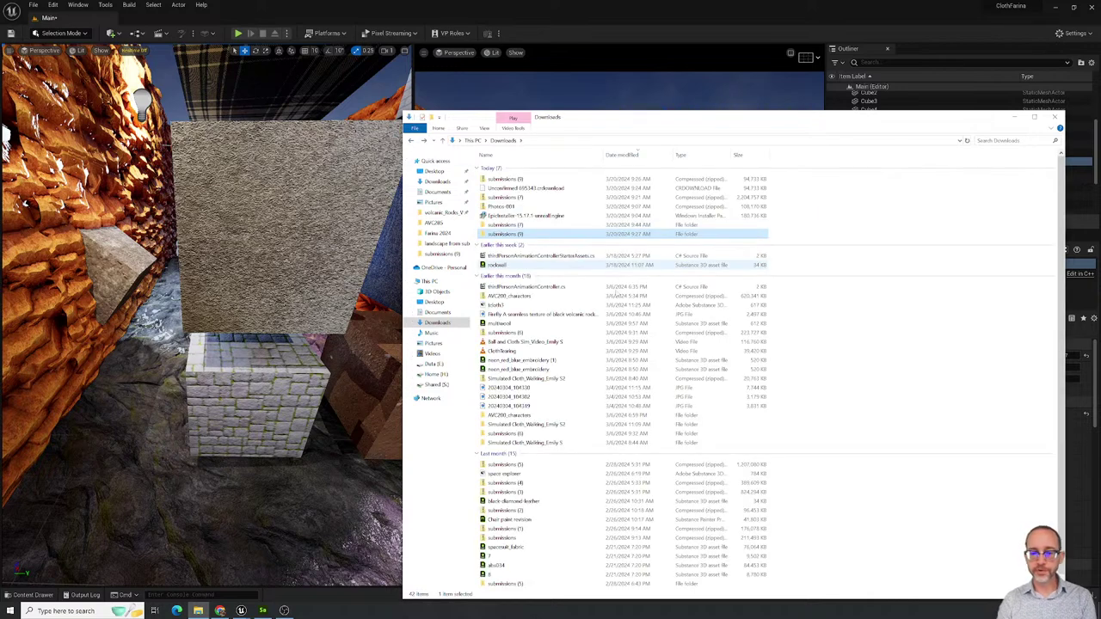
pyautogui.doubleClick(524, 225)
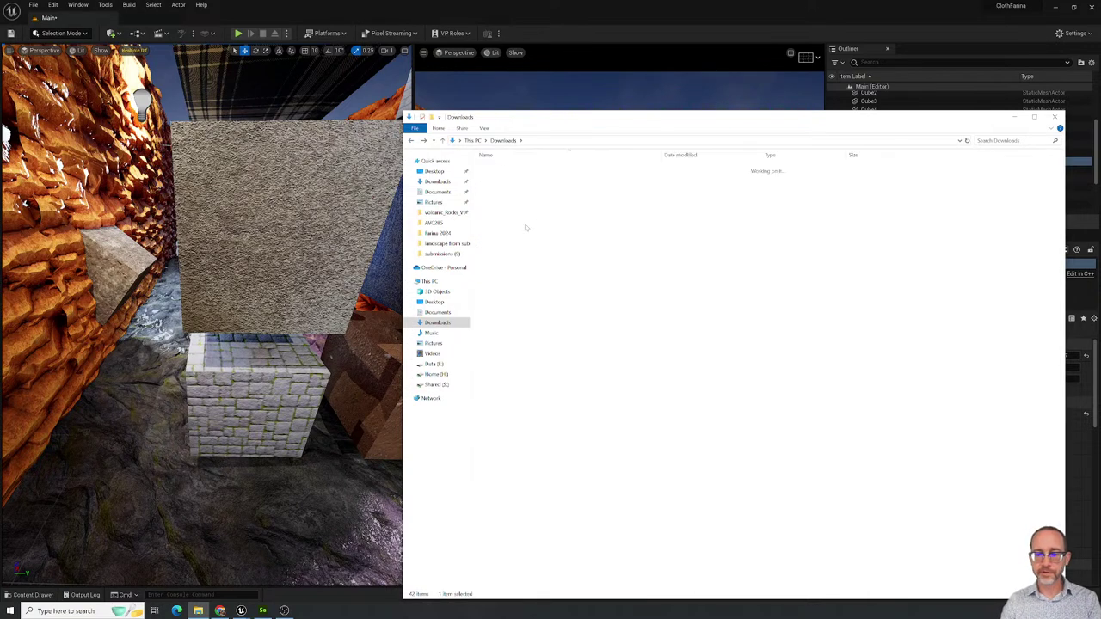
pyautogui.click(525, 224)
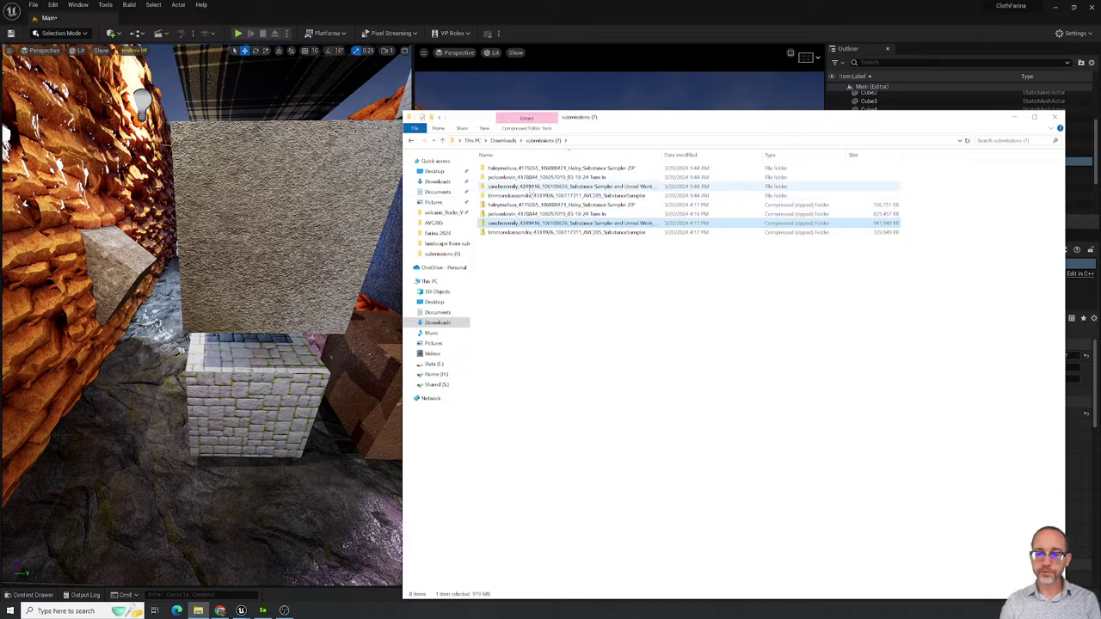
pyautogui.doubleClick(531, 186)
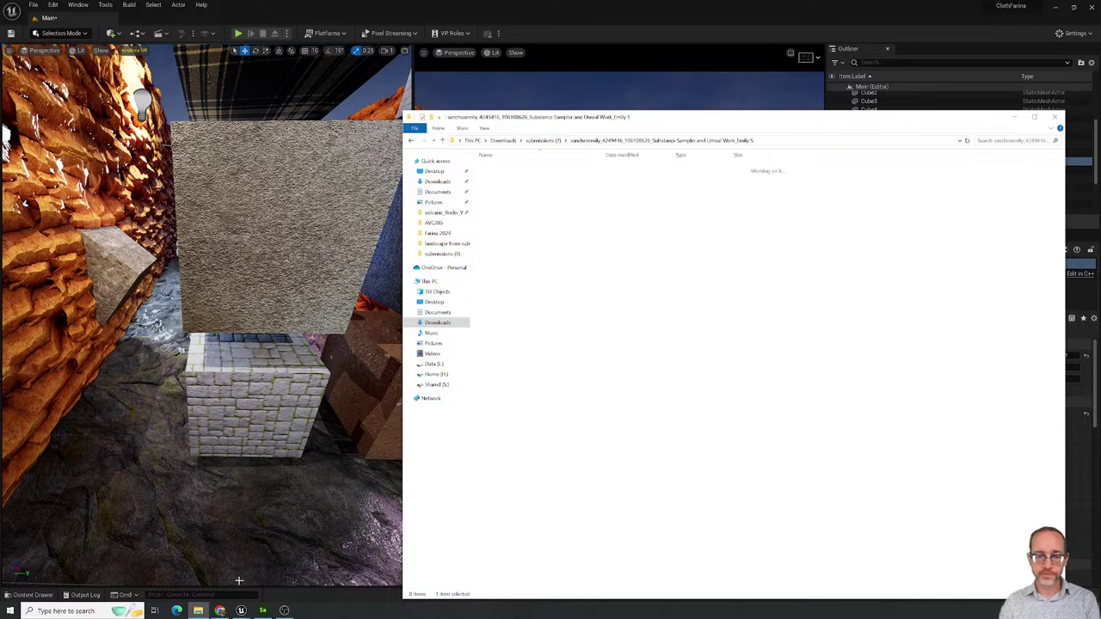
# In Unreal Engine, create a studentSubstances subfolder named with the student's first name followed by "Substances", and open it.
pyautogui.click(319, 582)
pyautogui.hotkey('ctrl', 'space')
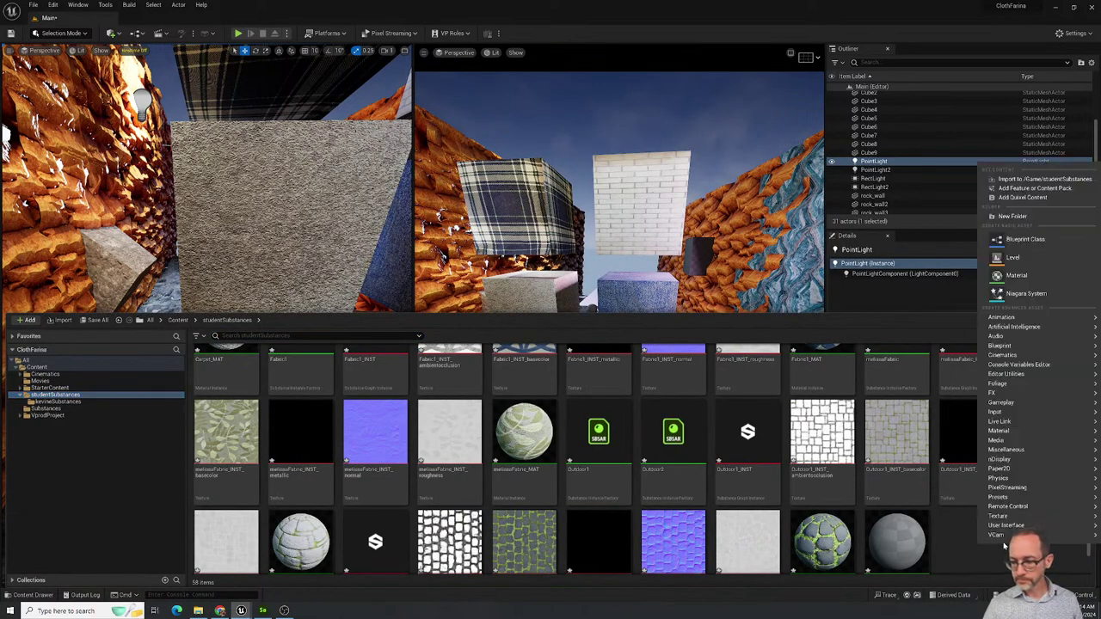
pyautogui.rightClick(980, 537)
pyautogui.click(1008, 220)
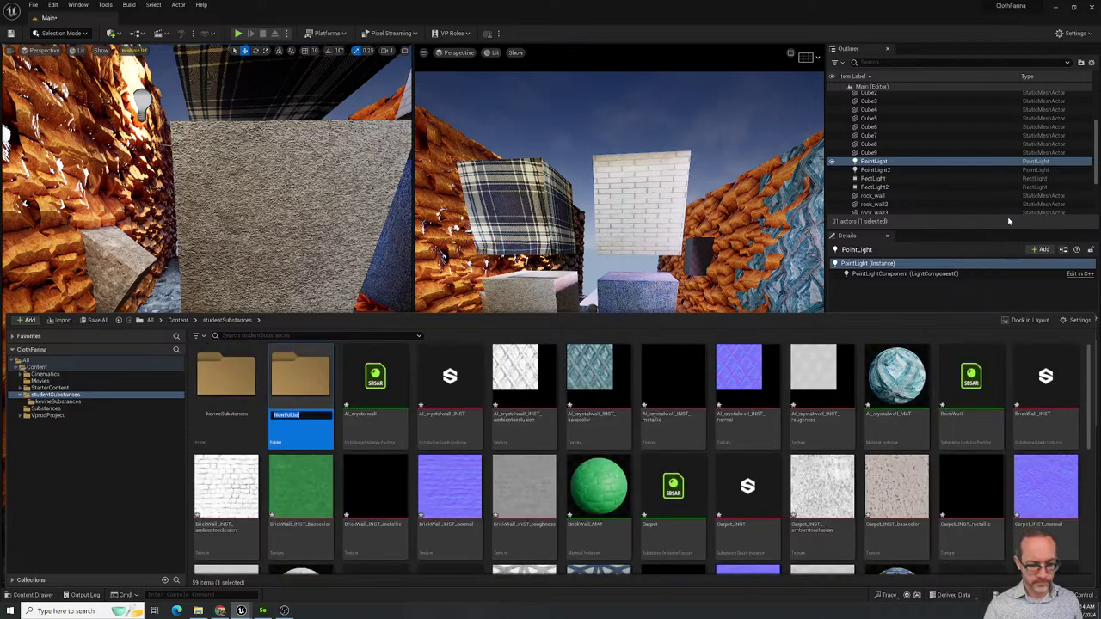
pyautogui.write('emilyS')
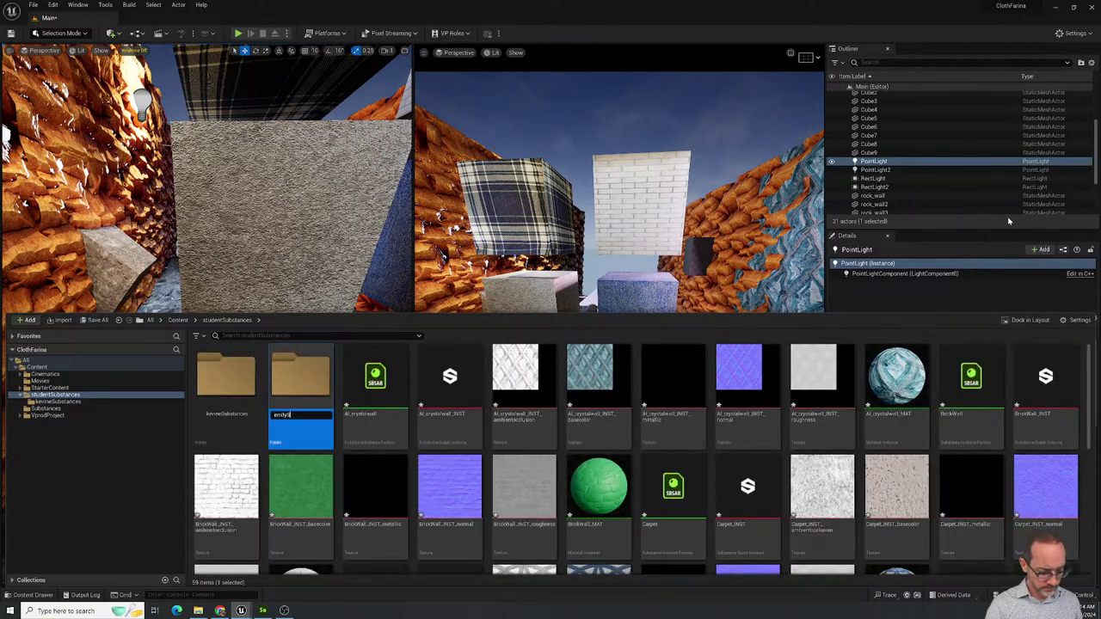
pyautogui.write('ubs')
pyautogui.press('BackSpace')
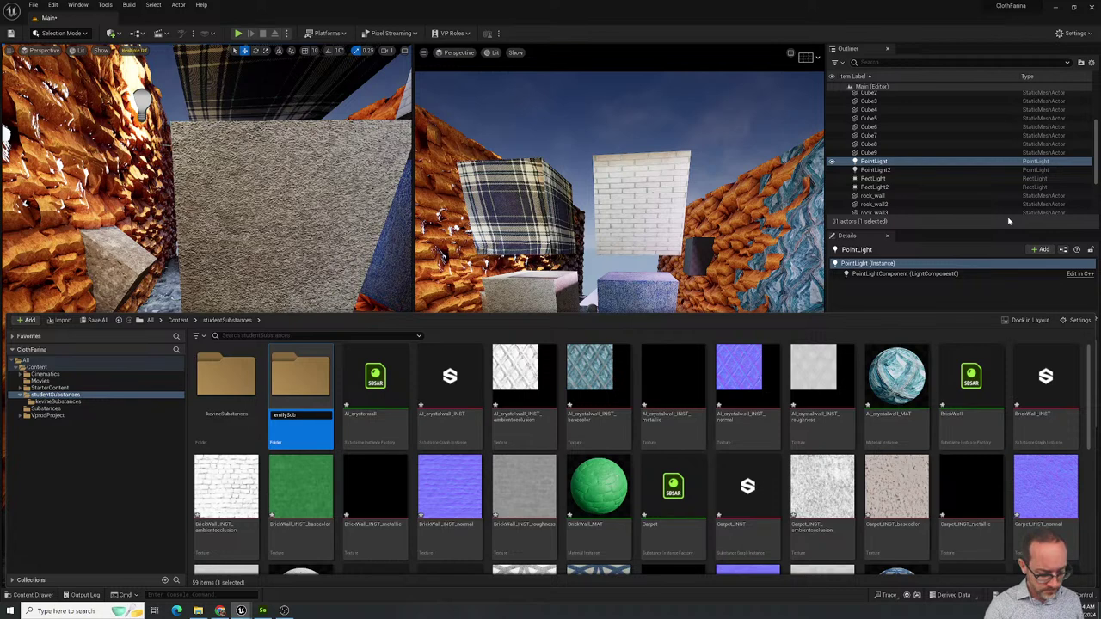
pyautogui.write('stances')
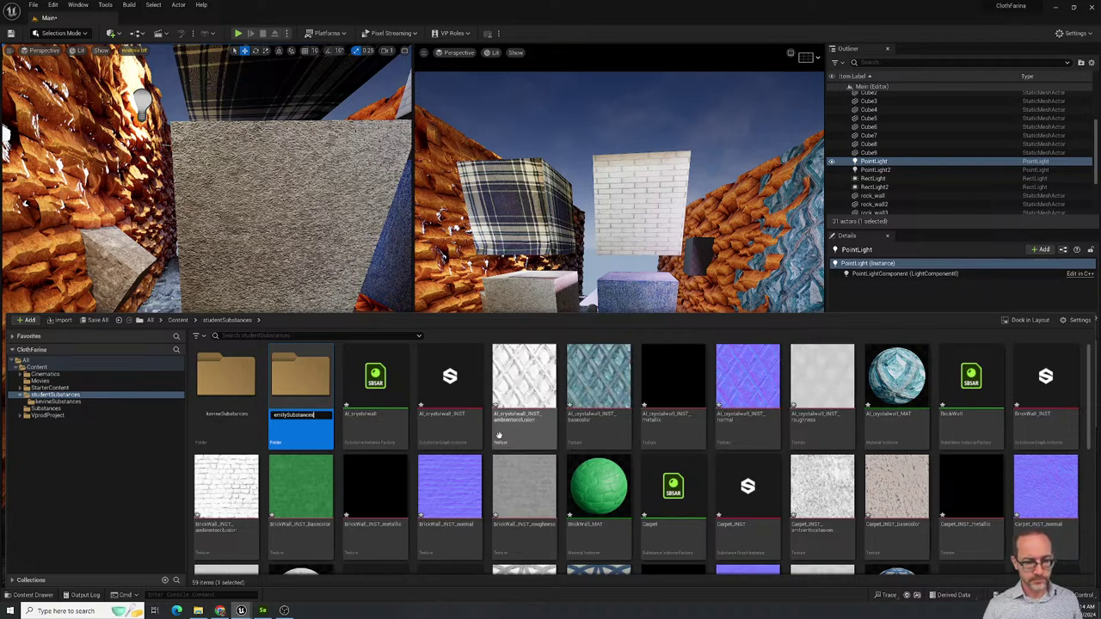
pyautogui.press('Return')
pyautogui.doubleClick(291, 376)
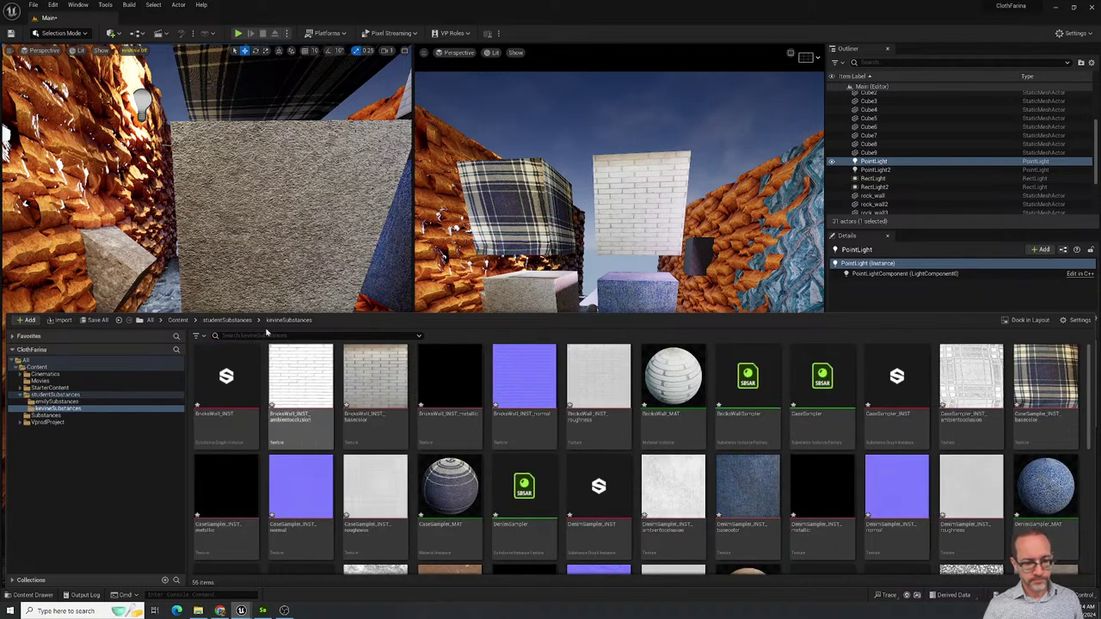
pyautogui.click(56, 402)
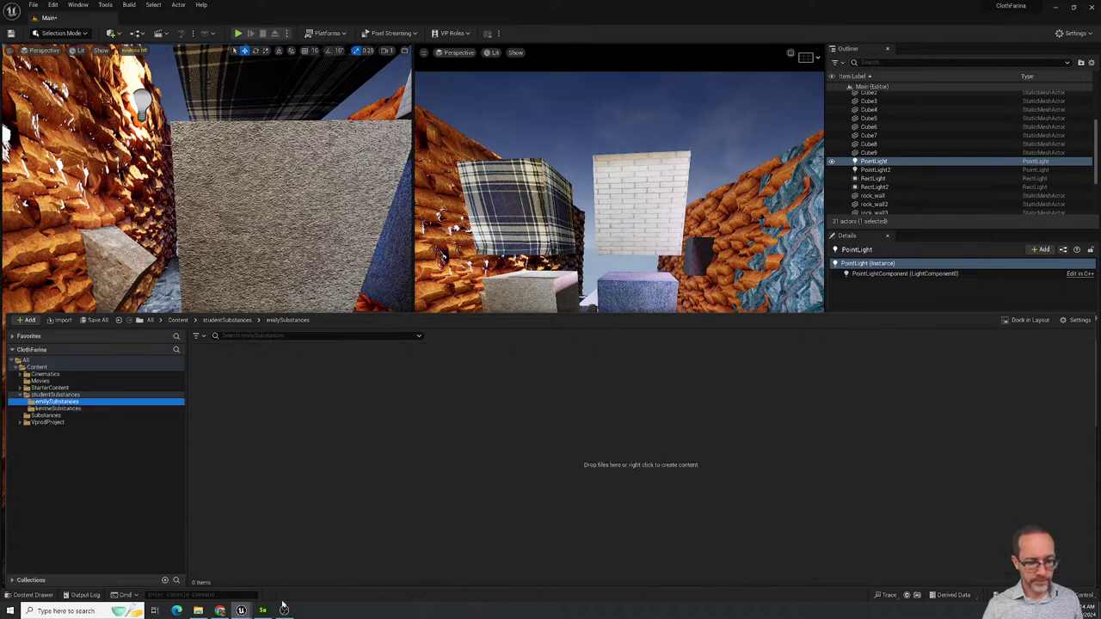
# In File Explorer, open the inner Substance Sampler and Unreal Work folder and select its seven substance files, Brick Wall Photo Taken through Rock_ground.
pyautogui.click(198, 611)
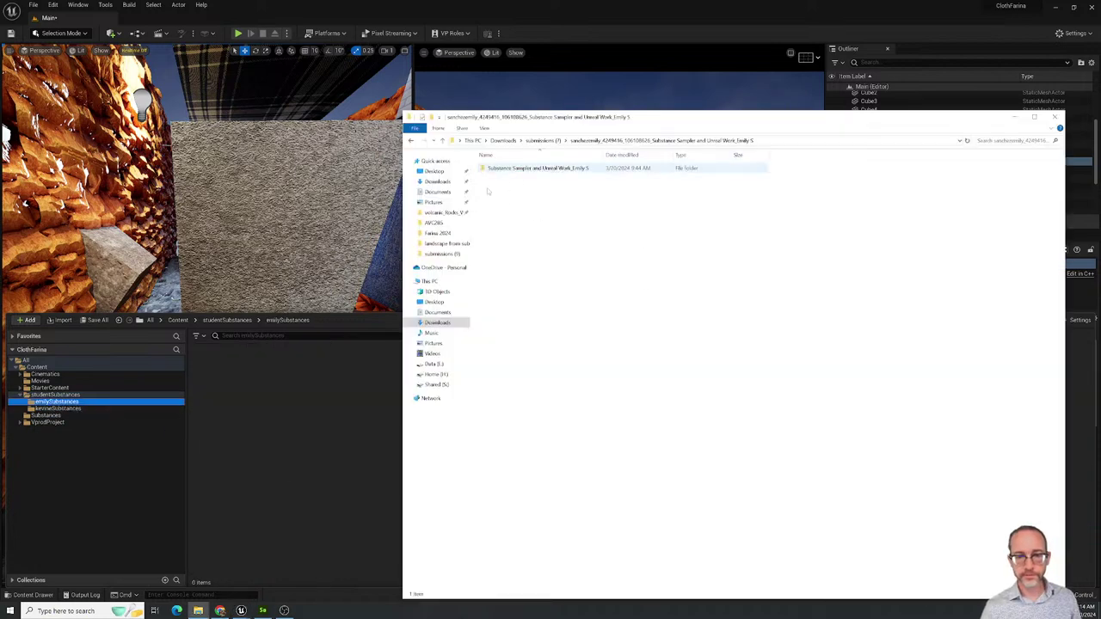
pyautogui.click(531, 169)
pyautogui.doubleClick(534, 170)
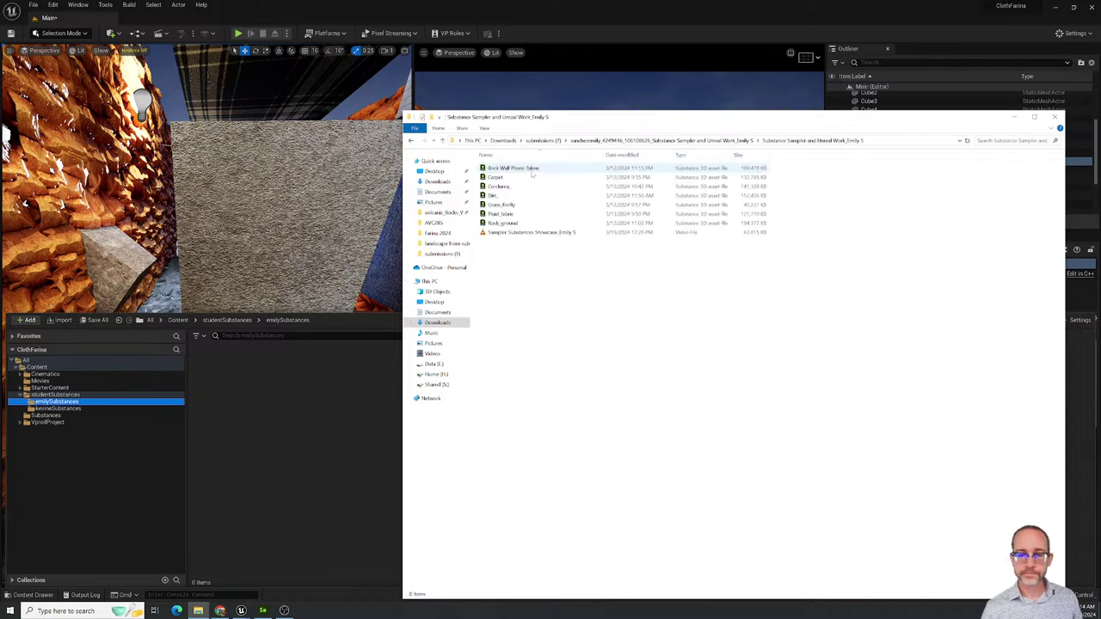
pyautogui.keyDown('shift'); pyautogui.click(505, 224); pyautogui.keyUp('shift')
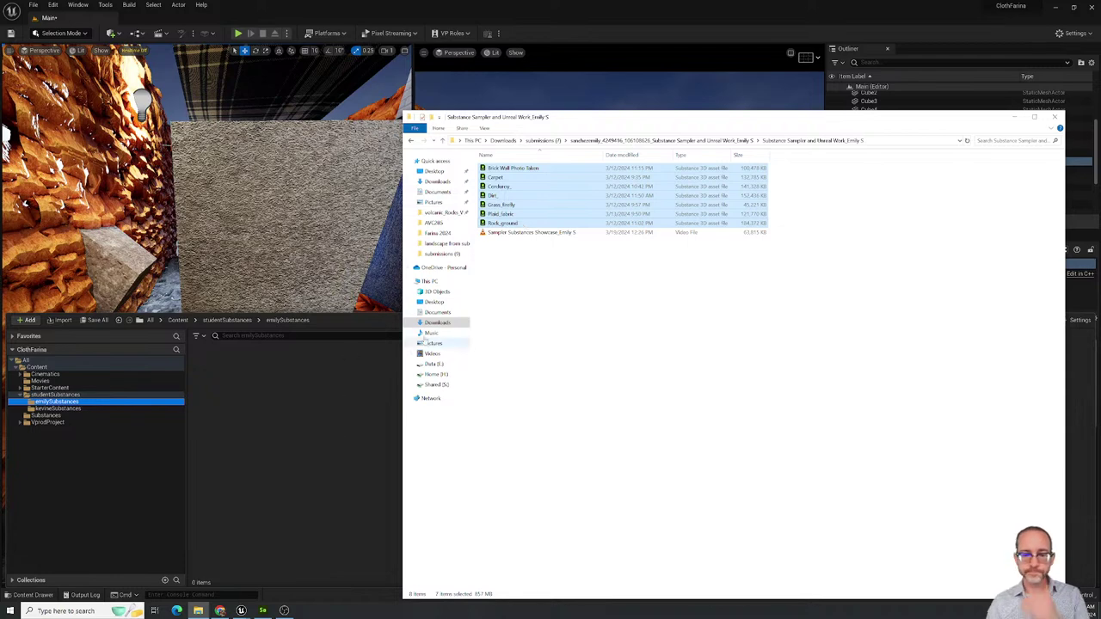
# Play the student's Sampler Substances Showcase video and examine the ground and carpet materials around the character on a paused frame.
pyautogui.click(525, 234)
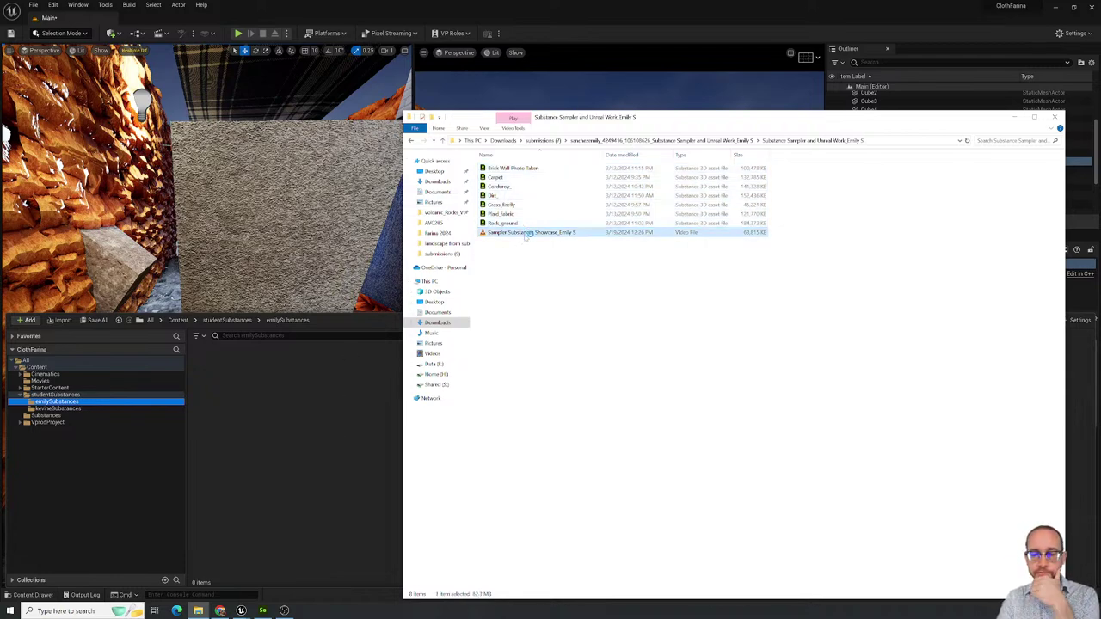
pyautogui.doubleClick(525, 234)
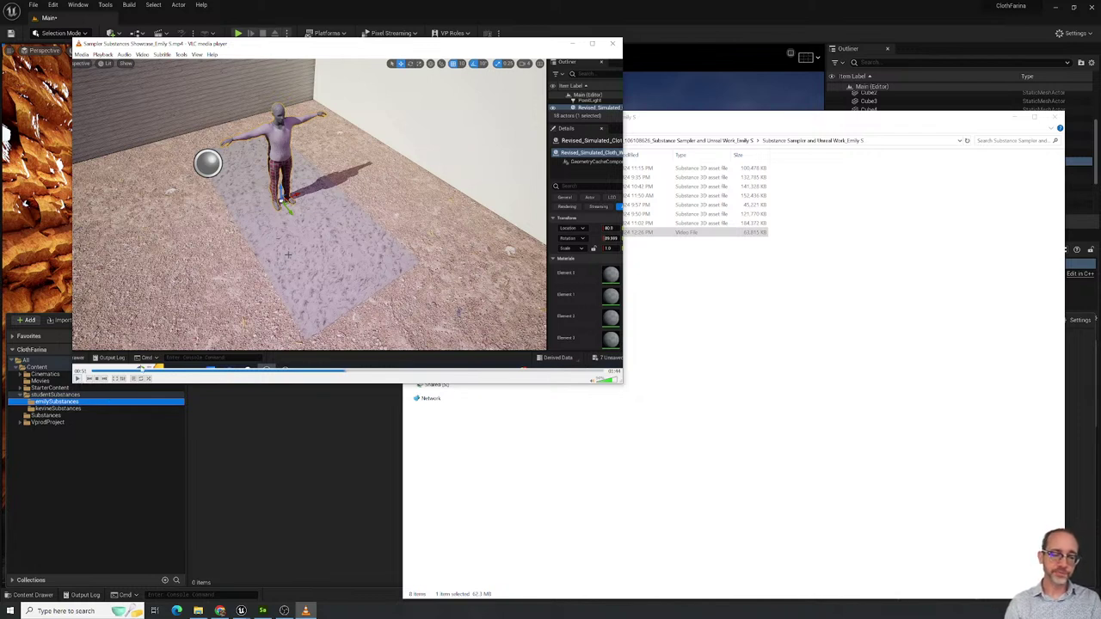
pyautogui.click(78, 378)
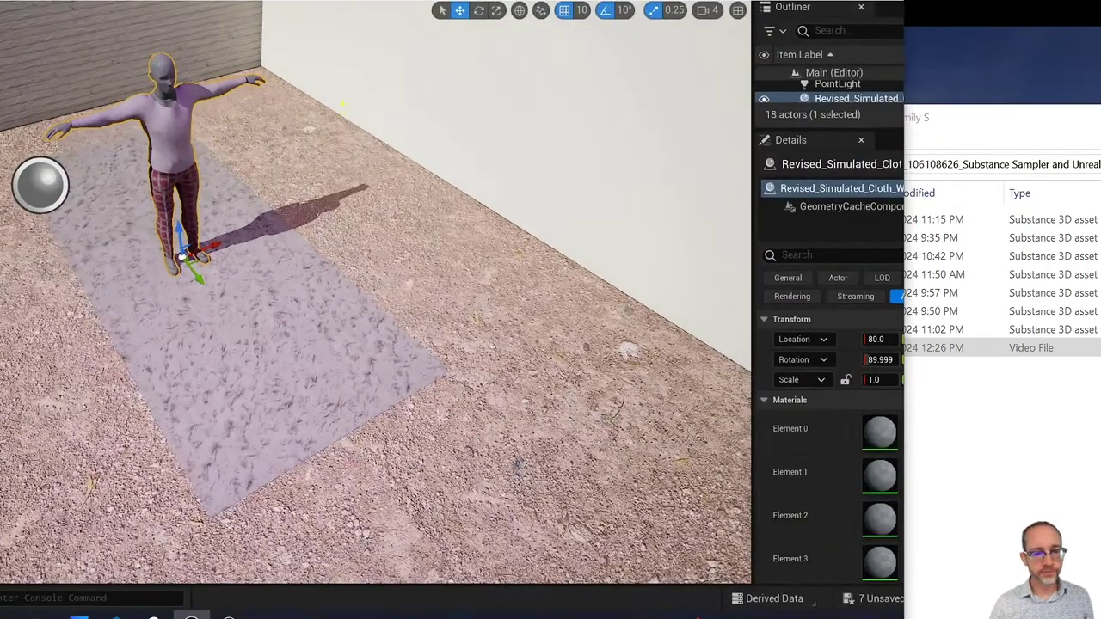
pyautogui.moveTo(328, 112)
pyautogui.mouseDown()
pyautogui.moveTo(307, 146)
pyautogui.moveTo(340, 107)
pyautogui.mouseUp()
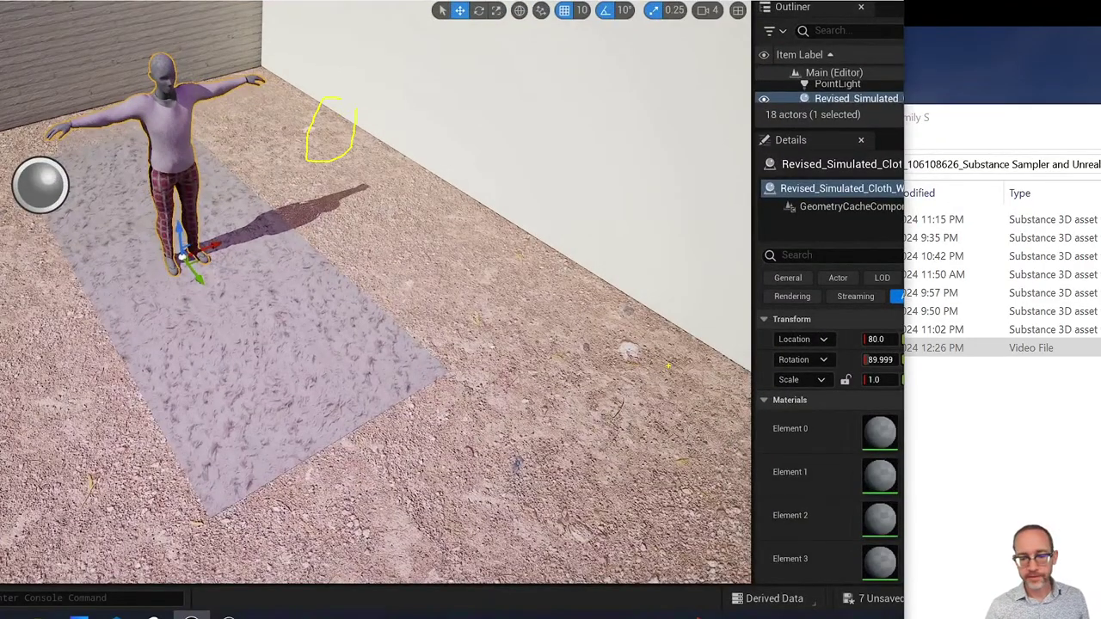
# Mark repeating details and a dividing line on the paused frame's ground material, play the rest of the showcase video, and close the player.
pyautogui.moveTo(638, 323)
pyautogui.mouseDown()
pyautogui.moveTo(626, 351)
pyautogui.moveTo(640, 332)
pyautogui.mouseUp()
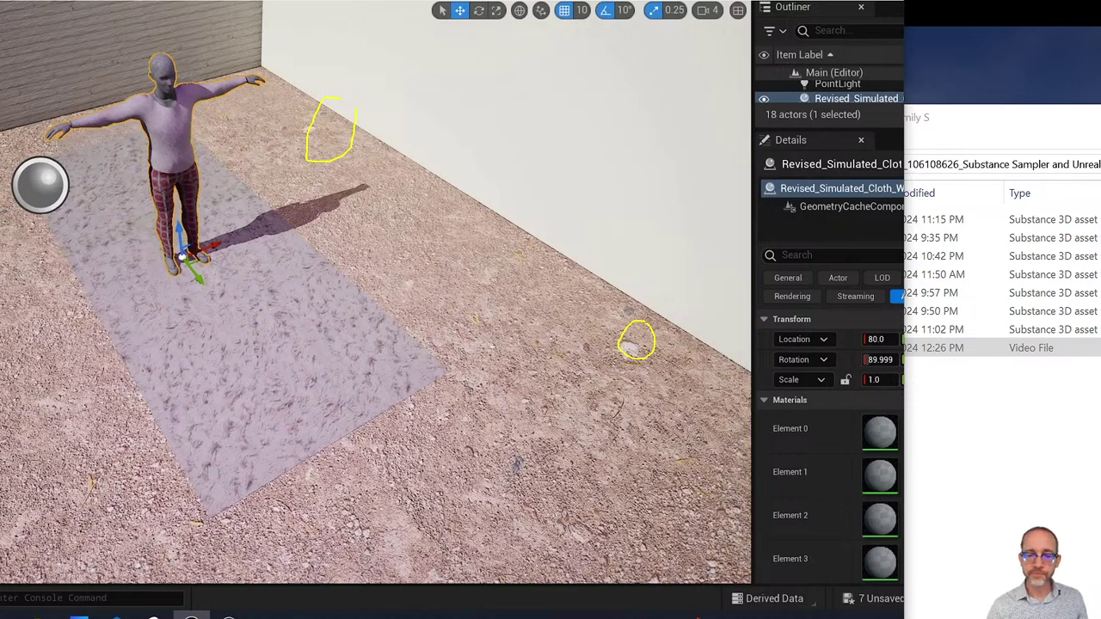
pyautogui.moveTo(544, 248)
pyautogui.mouseDown()
pyautogui.moveTo(404, 335)
pyautogui.moveTo(89, 489)
pyautogui.moveTo(2, 558)
pyautogui.moveTo(2, 587)
pyautogui.mouseUp()
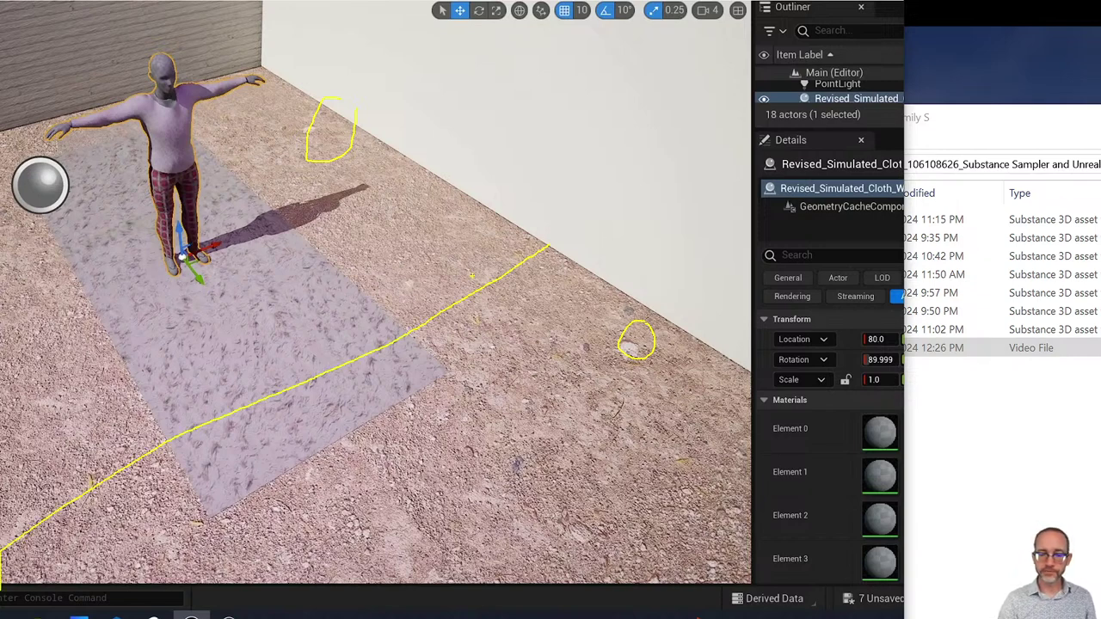
pyautogui.moveTo(471, 276); pyautogui.dragTo(471, 294)
pyautogui.press('Escape')
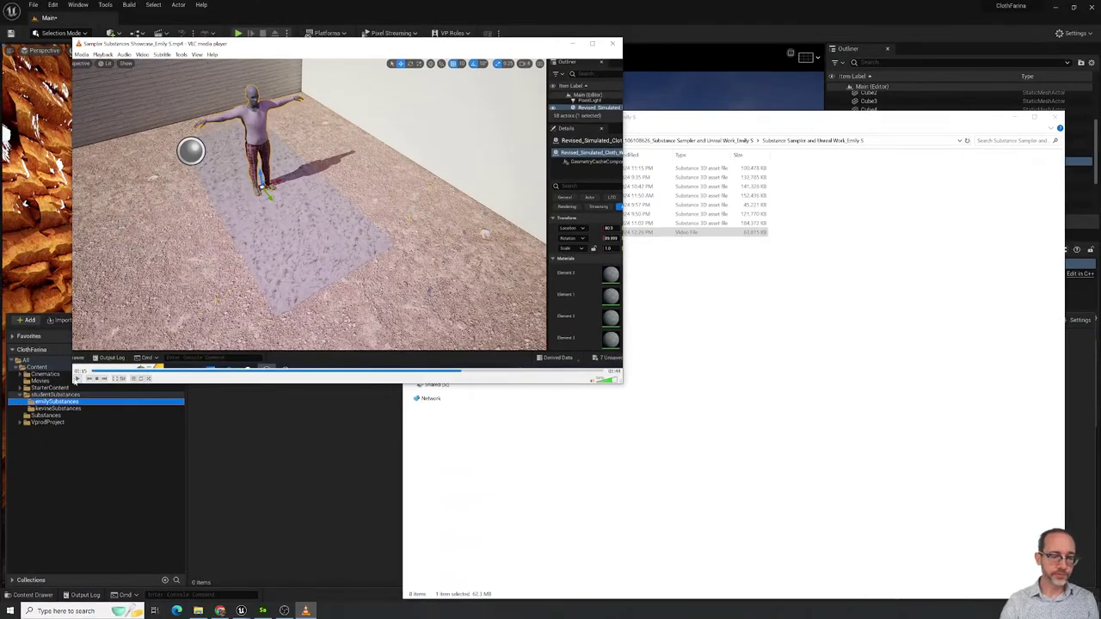
pyautogui.click(77, 378)
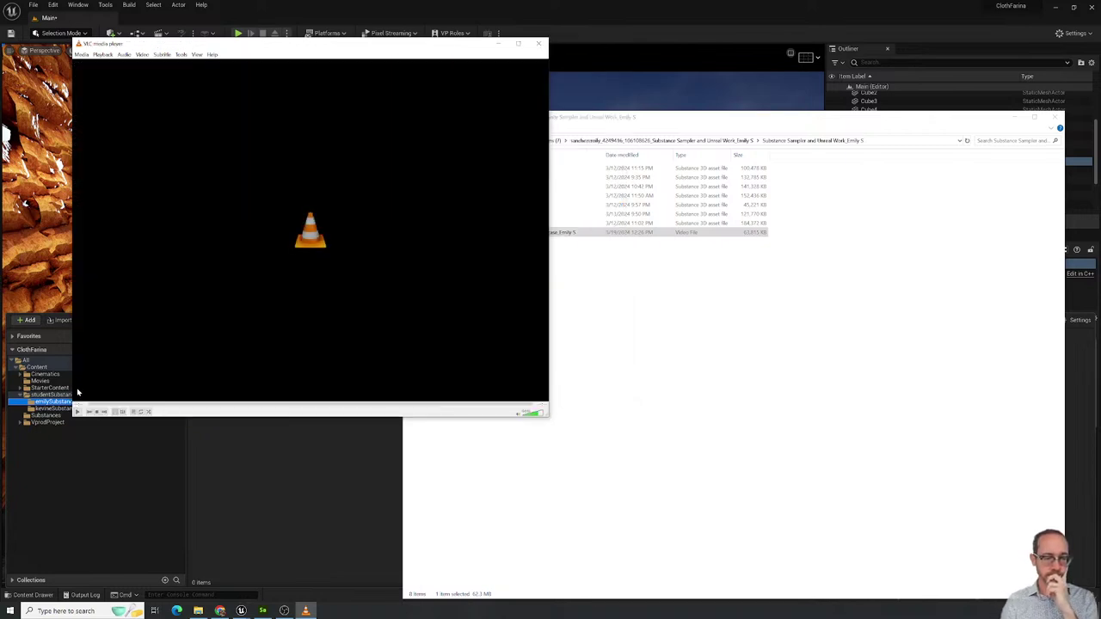
pyautogui.click(536, 41)
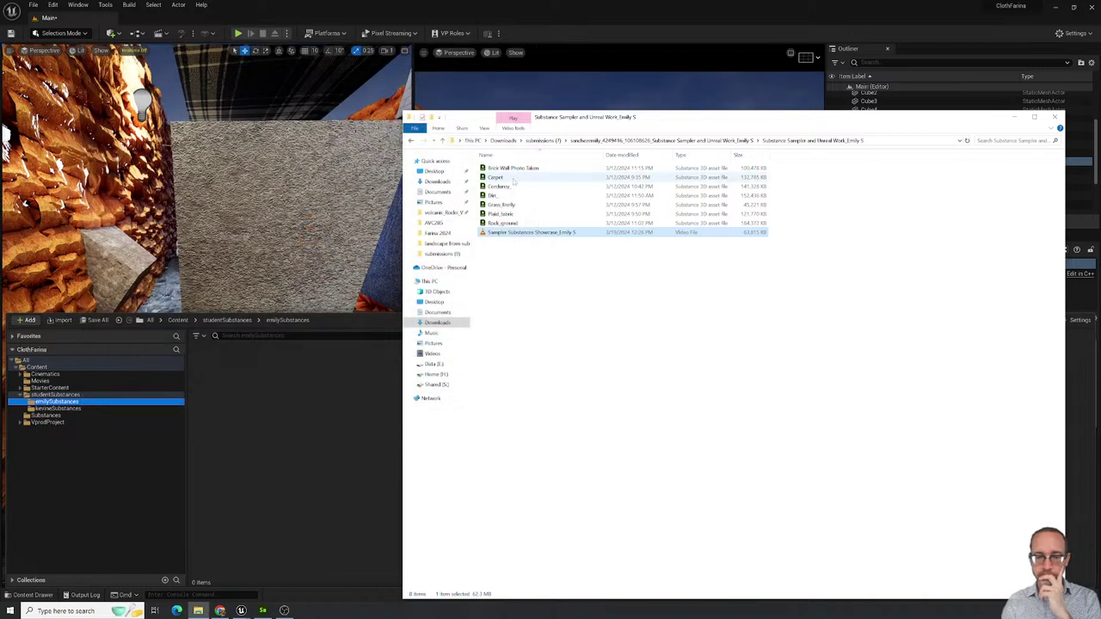
# Import the selected substance files into the student's substances folder in Unreal Engine, using the Substance Default material template.
pyautogui.moveTo(505, 223); pyautogui.dragTo(307, 435)
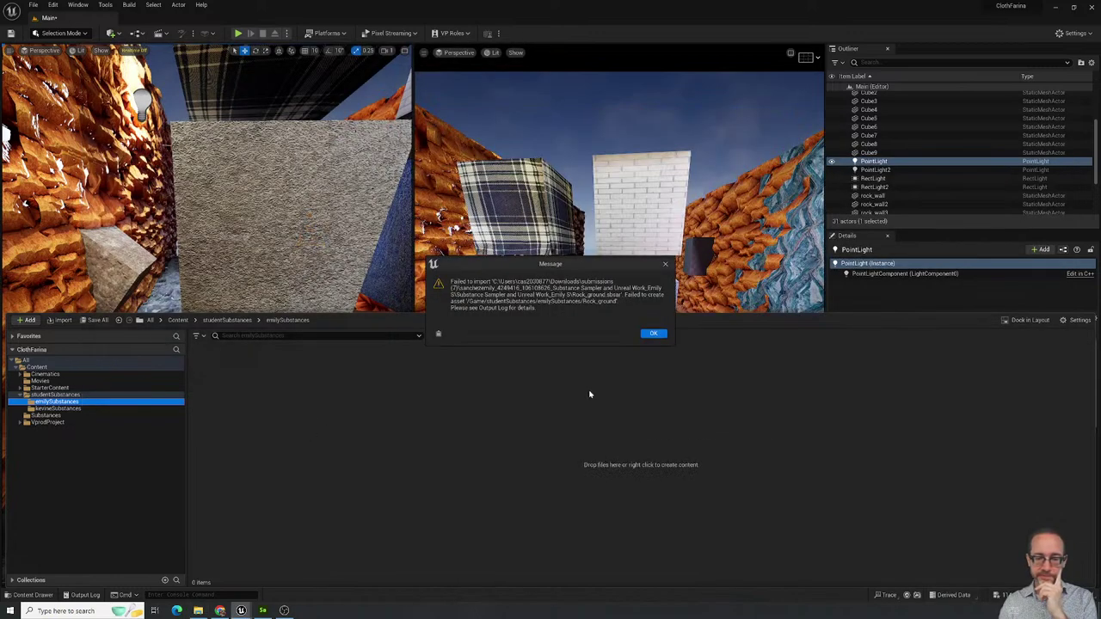
pyautogui.click(652, 335)
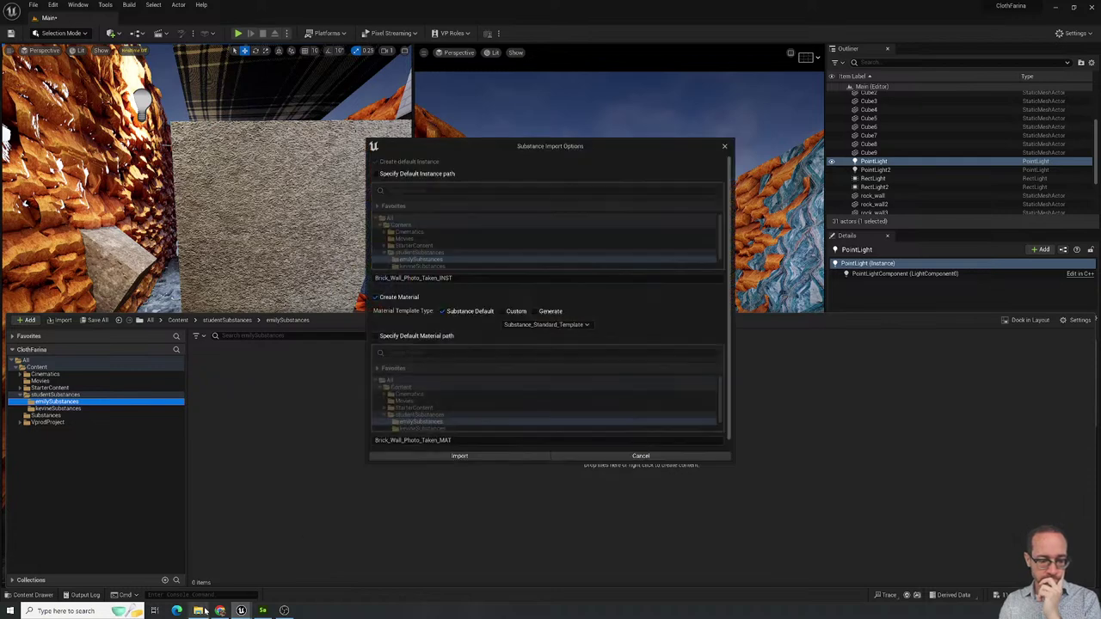
pyautogui.click(450, 458)
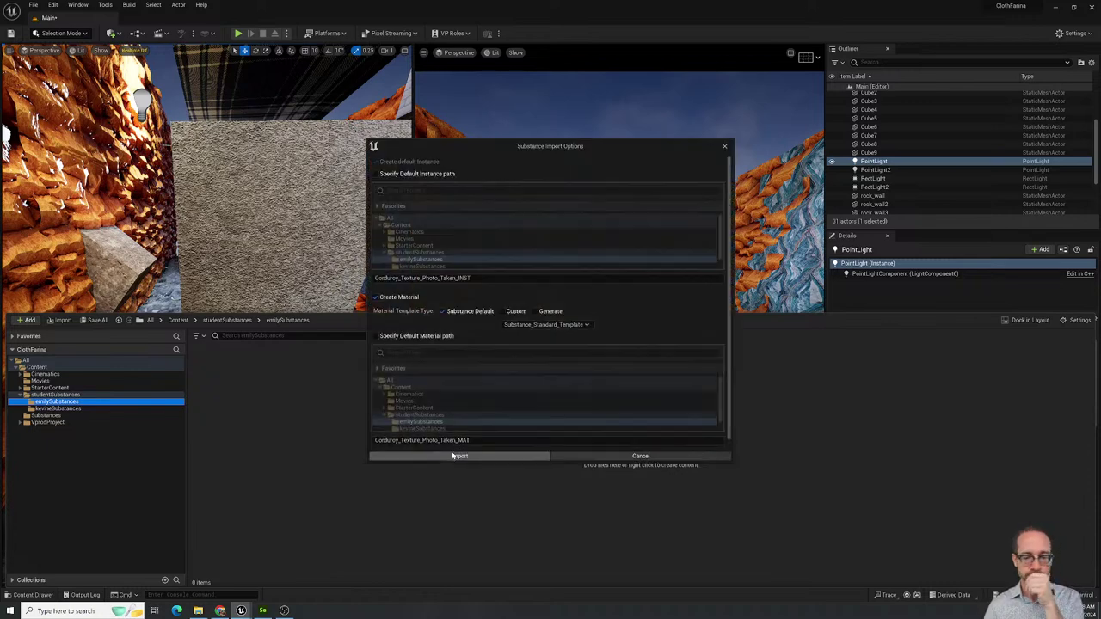
pyautogui.click(453, 456)
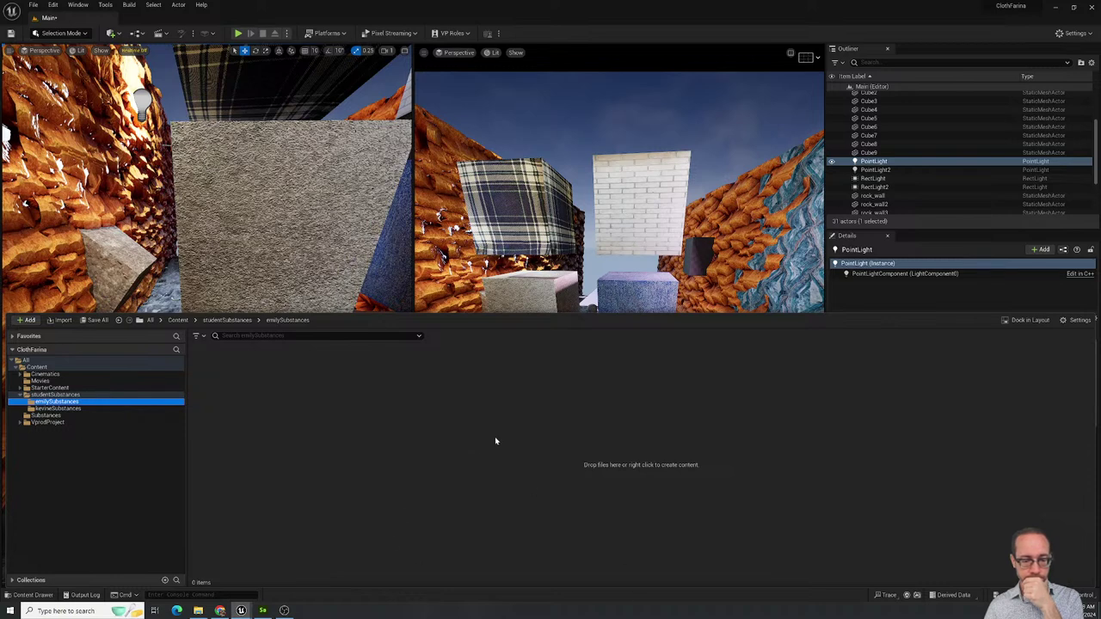
pyautogui.click(458, 457)
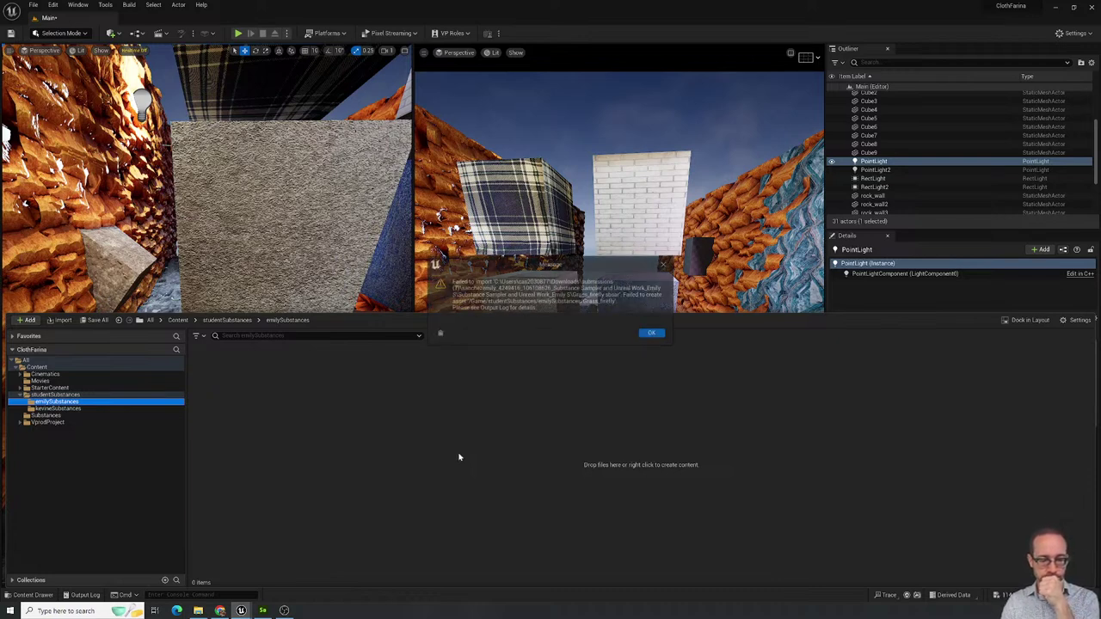
pyautogui.click(651, 334)
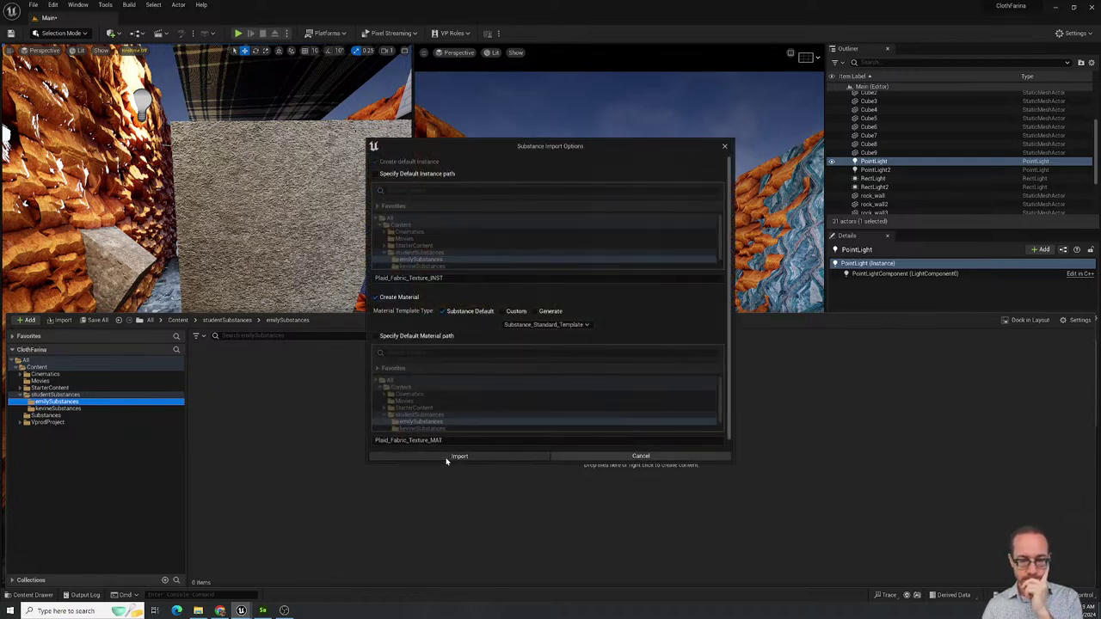
pyautogui.click(446, 460)
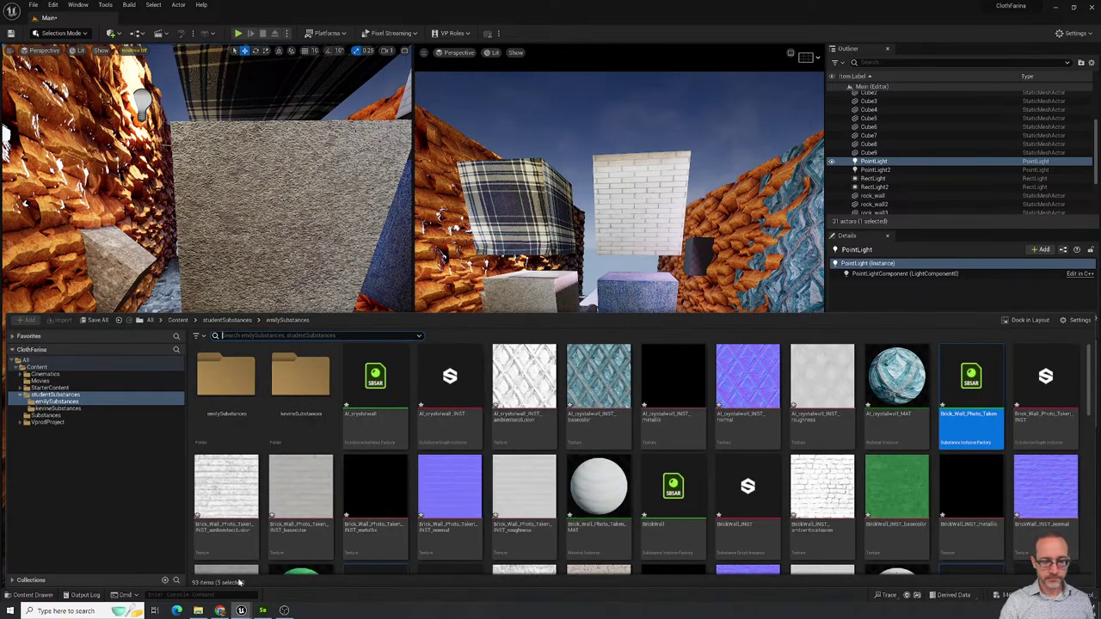
# Open the student's substances folder and apply Corduroy_Texture_Photo_Taken_MAT to the grey carpet-textured display cube above the stone-brick cube.
pyautogui.scroll(-1, 595, 465)
pyautogui.scroll(1, 595, 464)
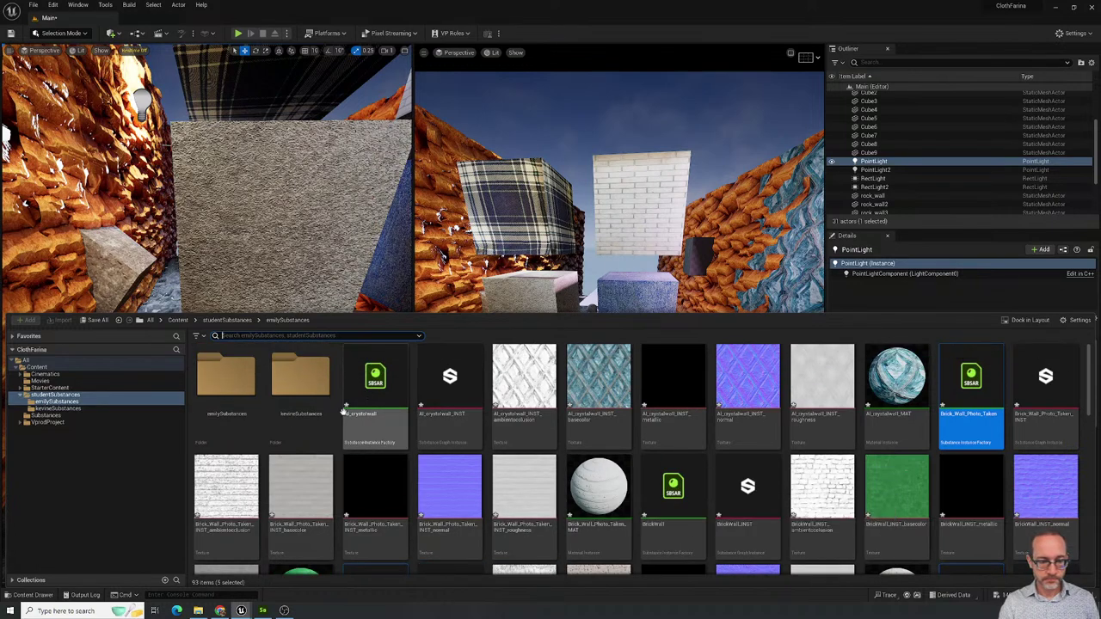
pyautogui.doubleClick(208, 401)
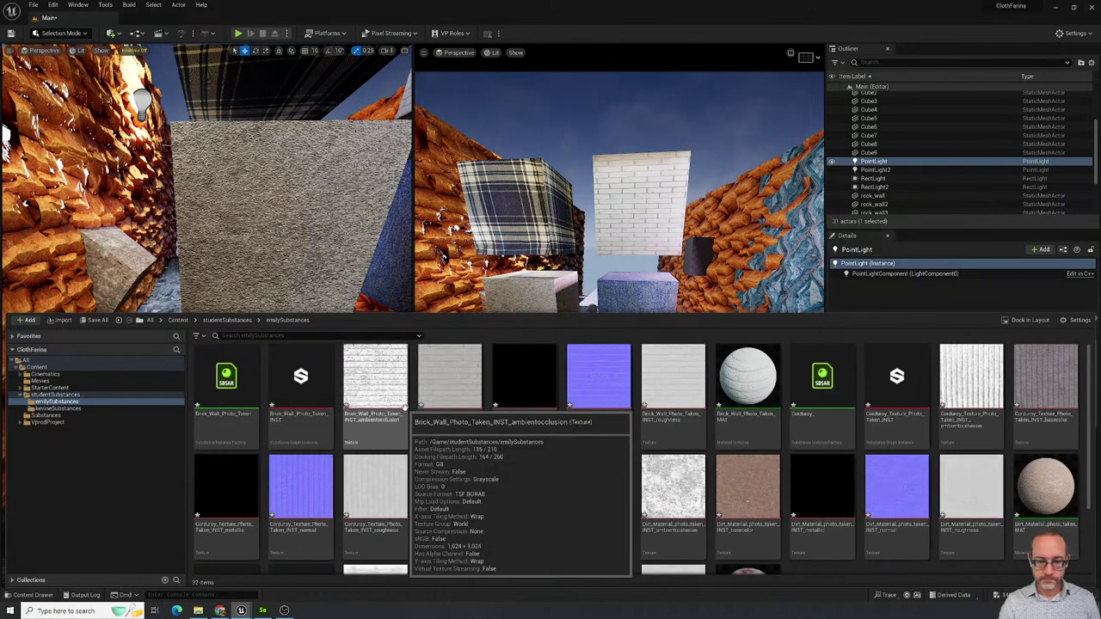
pyautogui.scroll(-4, 585, 477)
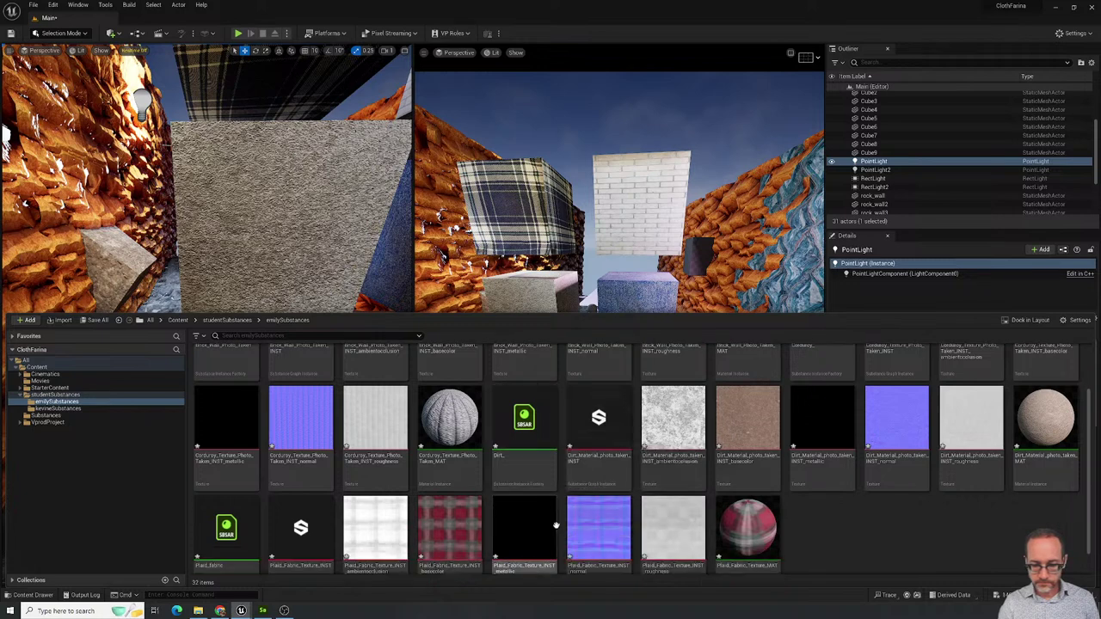
pyautogui.scroll(4, 753, 490)
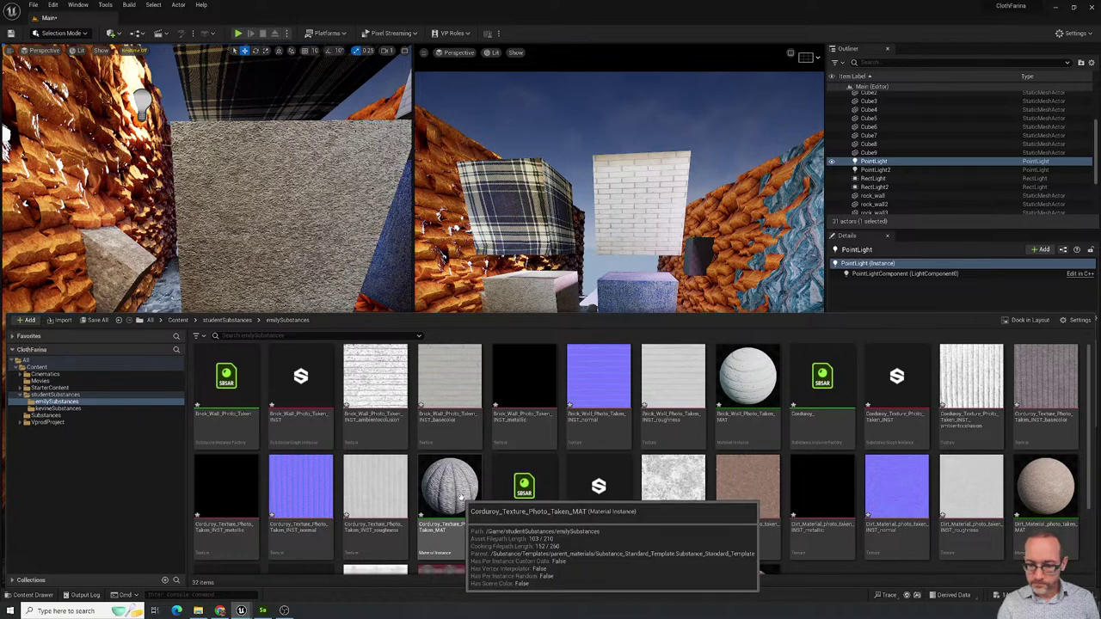
pyautogui.moveTo(459, 499); pyautogui.dragTo(311, 206)
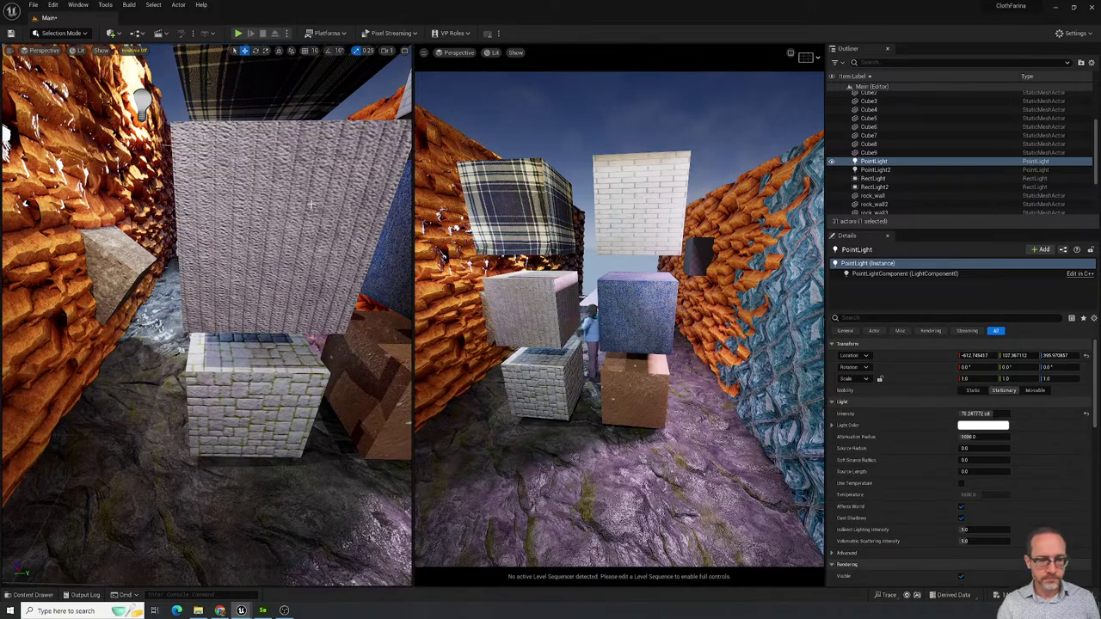
pyautogui.moveTo(269, 248)
pyautogui.mouseDown(button='right')
pyautogui.moveTo(241, 258)
pyautogui.moveTo(262, 241)
pyautogui.moveTo(256, 250)
pyautogui.mouseUp(button='right')
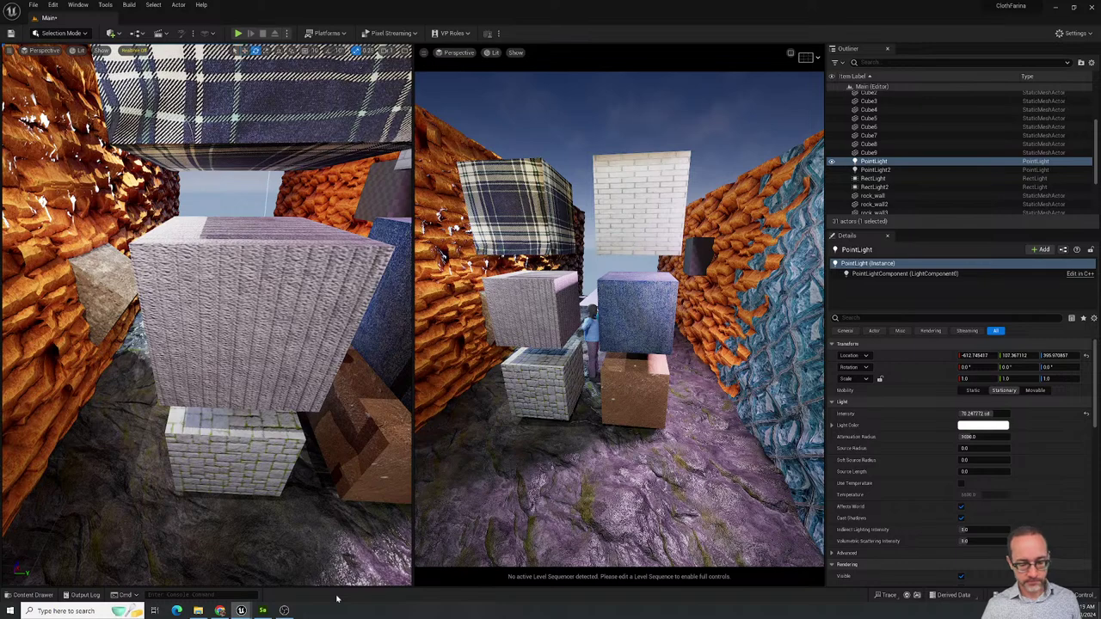
# Try a higher UV Amount tiling override on the corduroy material instance and compare its preview with the display cube.
pyautogui.hotkey('ctrl', 'space')
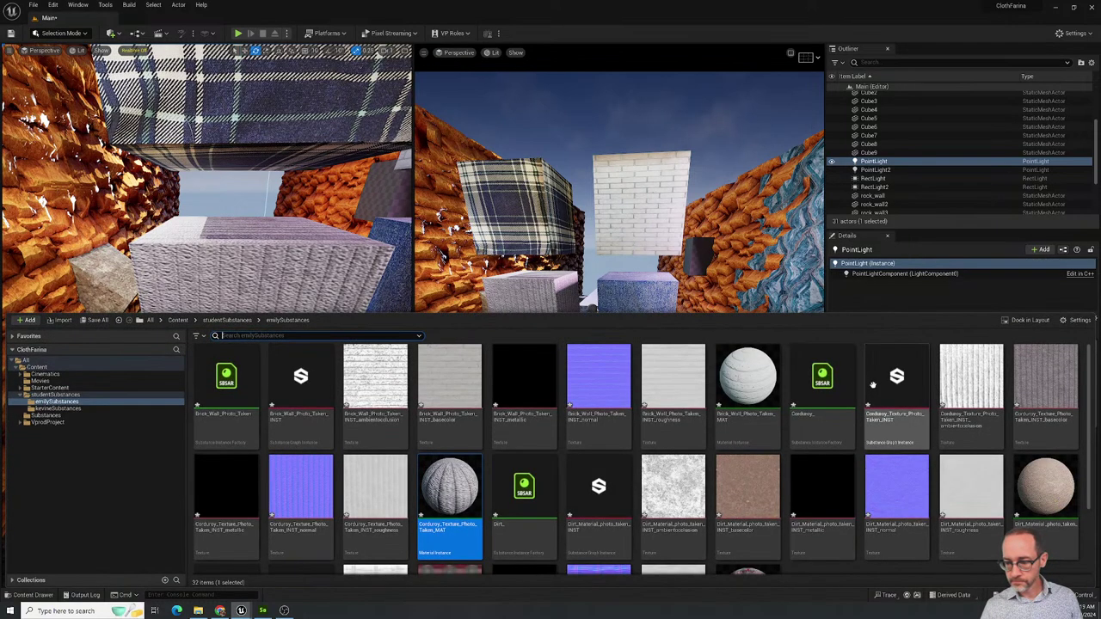
pyautogui.doubleClick(466, 512)
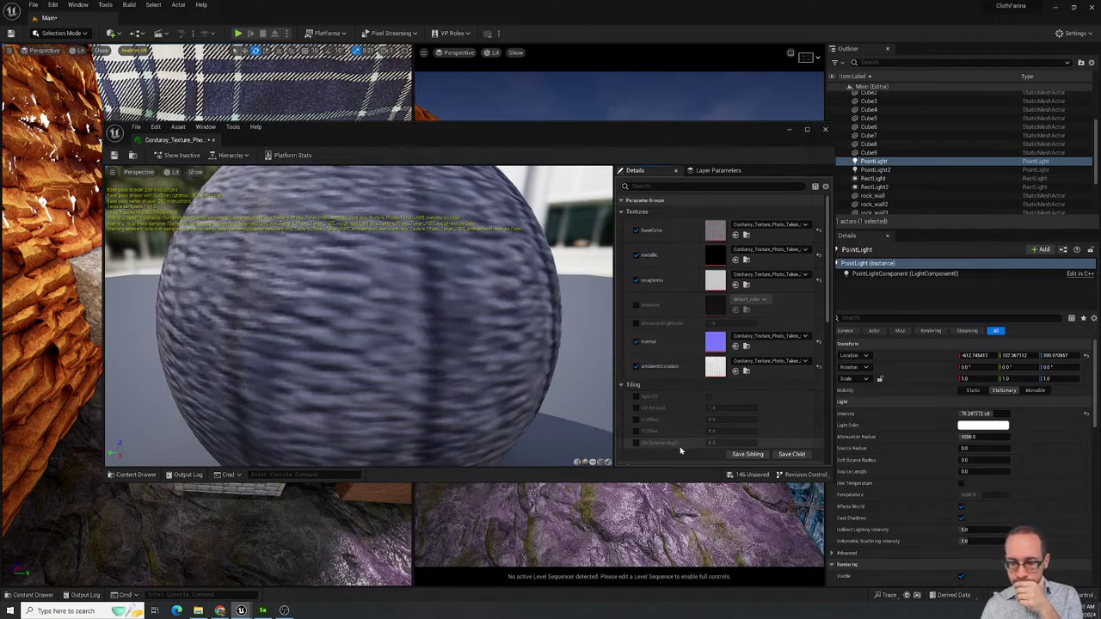
pyautogui.click(637, 407)
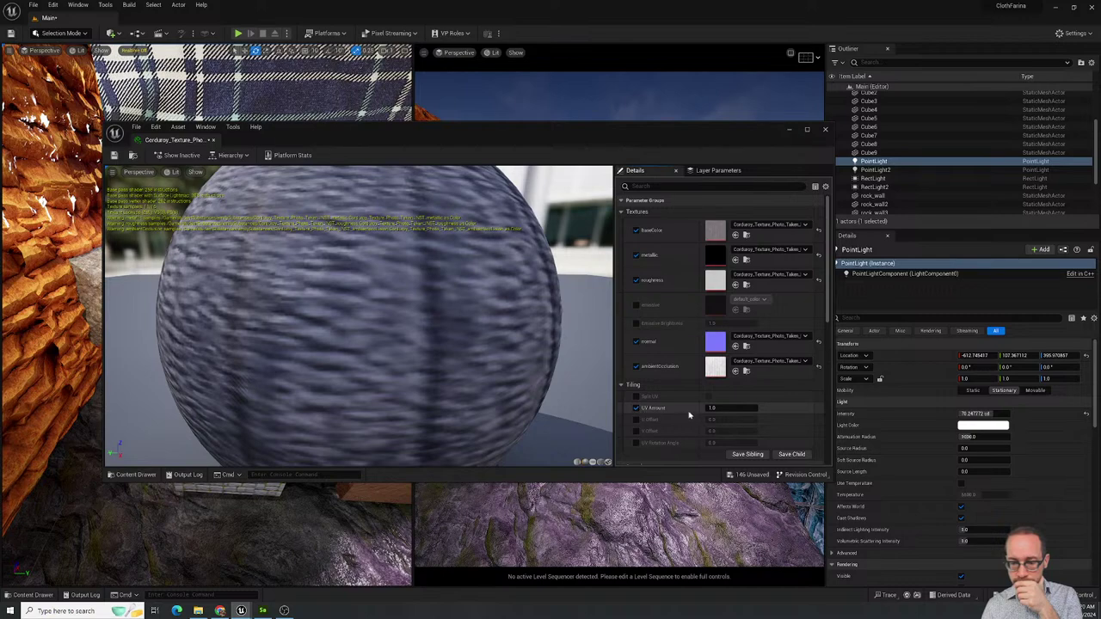
pyautogui.moveTo(706, 408); pyautogui.dragTo(774, 408)
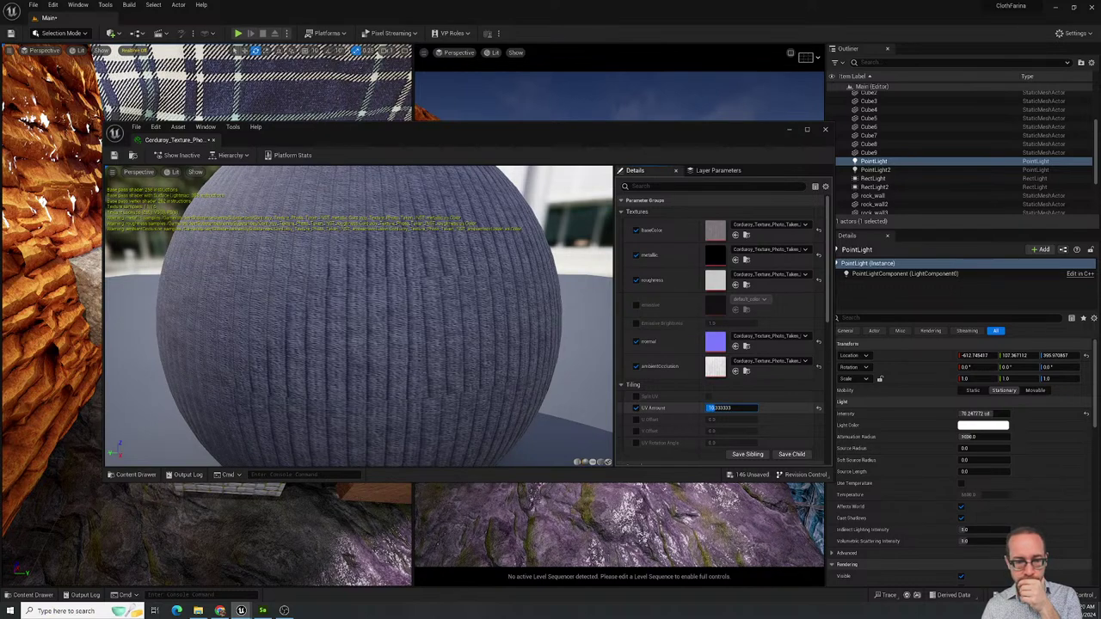
pyautogui.moveTo(461, 133); pyautogui.dragTo(638, 98)
pyautogui.click(816, 375)
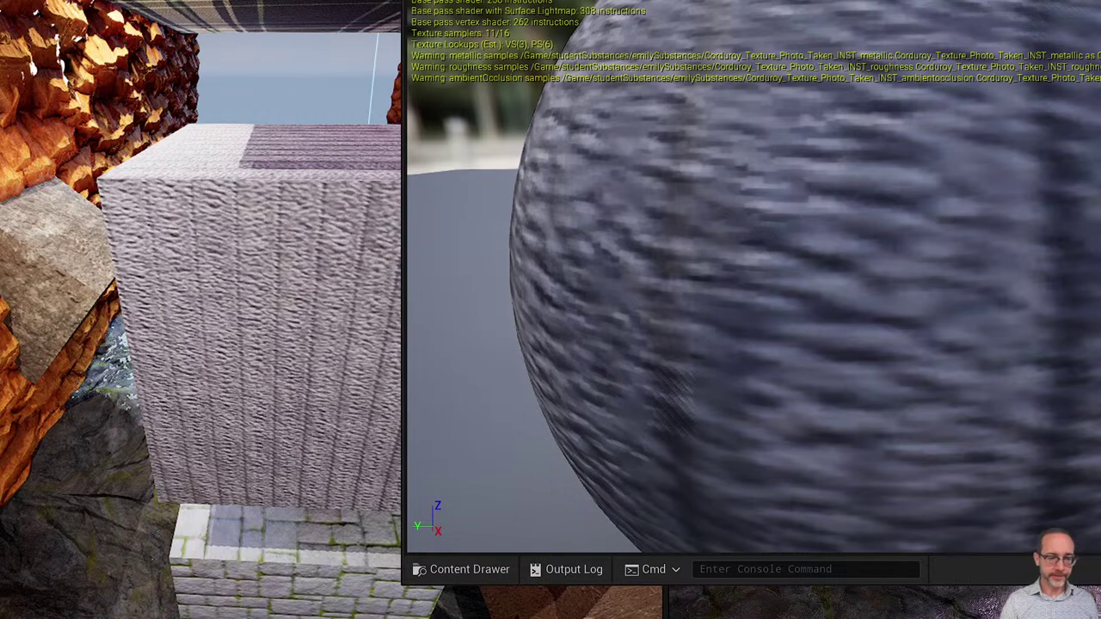
pyautogui.moveTo(66, 314); pyautogui.dragTo(196, 295)
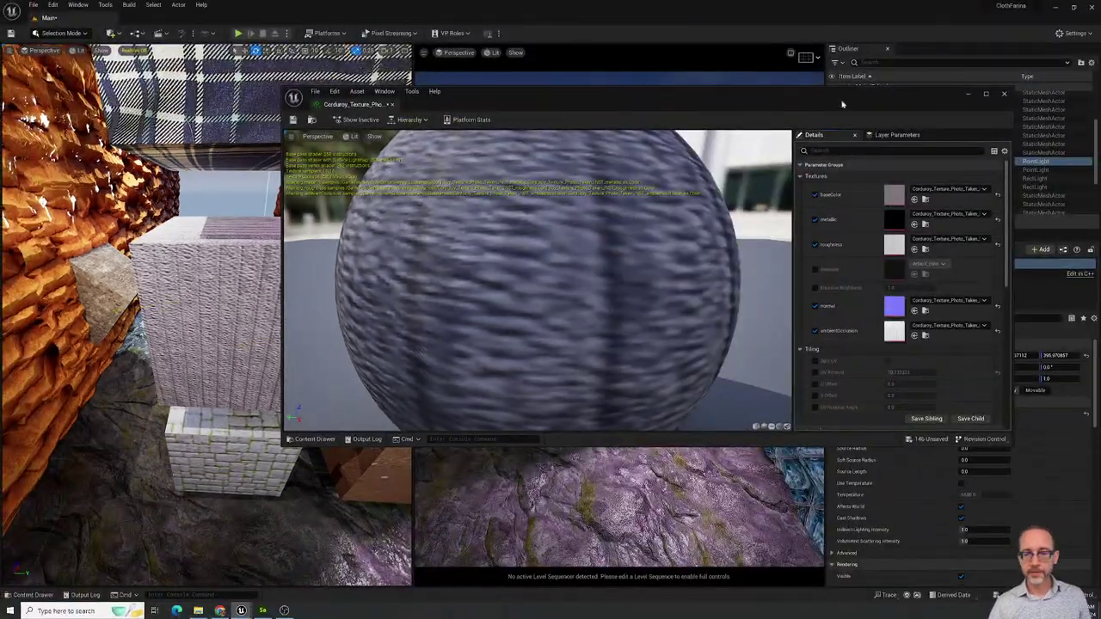
pyautogui.click(1003, 92)
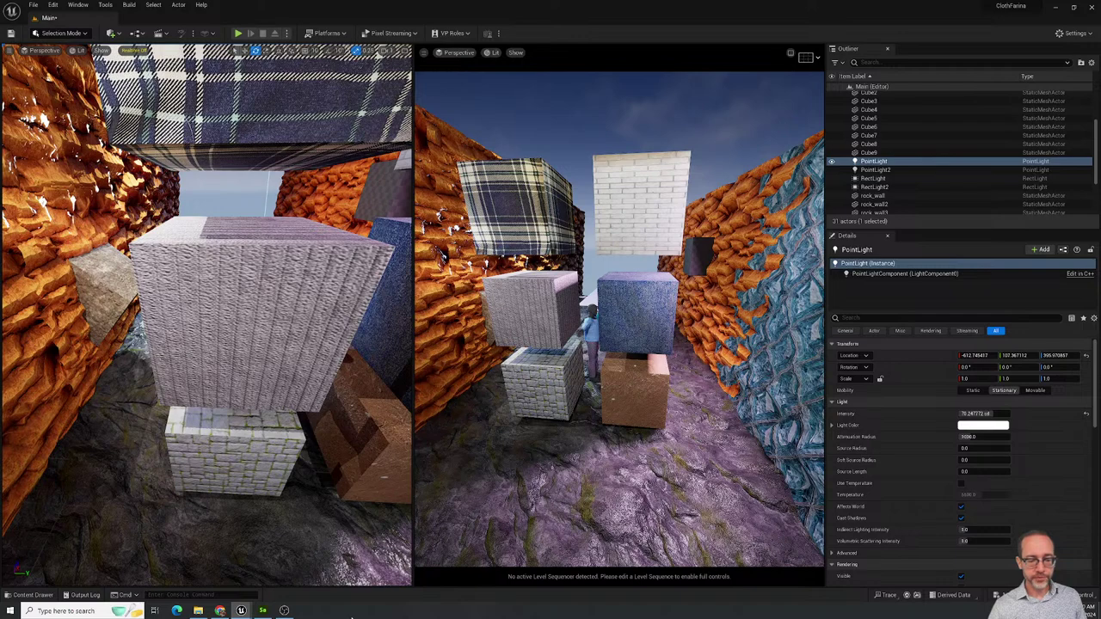
# Try output sizes of 2048 and 32 on the corduroy substance graph instance, and restore the size to 1024.
pyautogui.hotkey('ctrl', 'space')
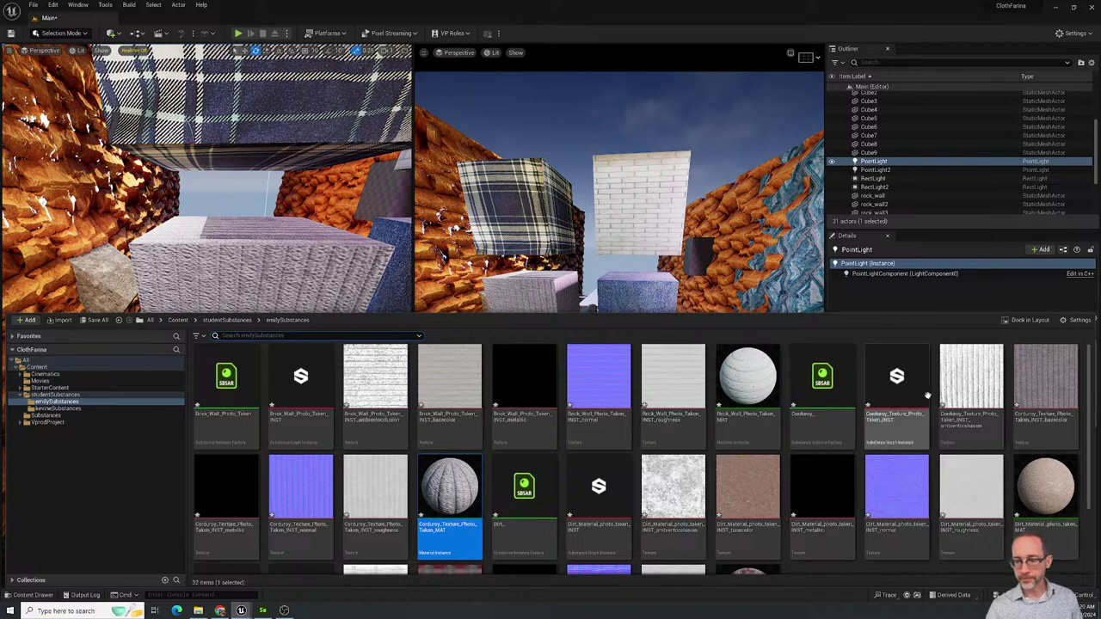
pyautogui.doubleClick(897, 378)
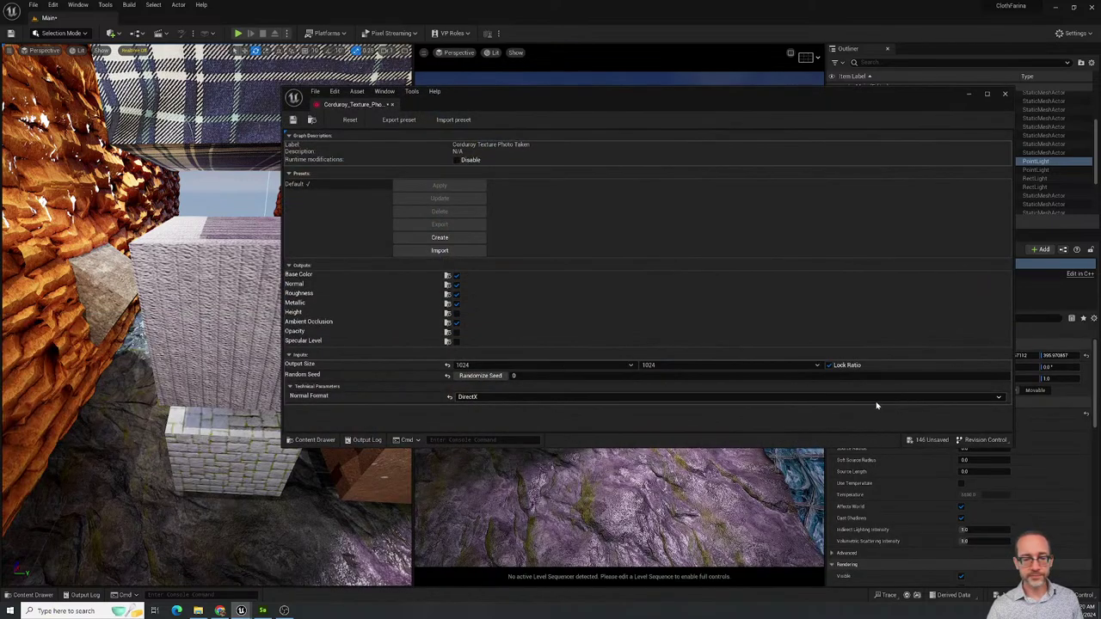
pyautogui.click(560, 366)
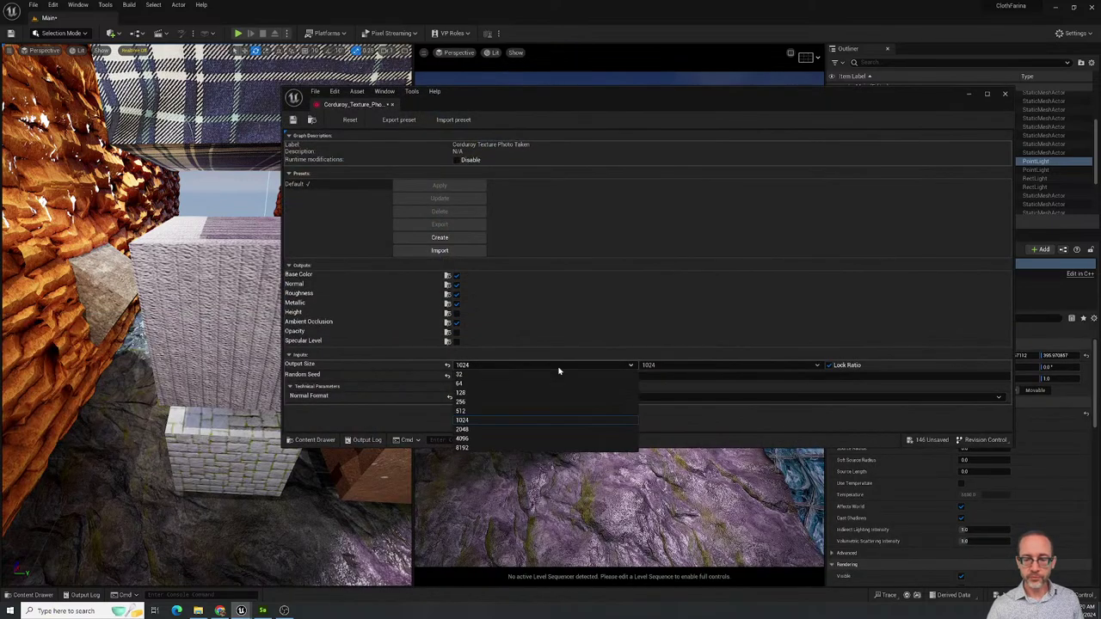
pyautogui.click(500, 429)
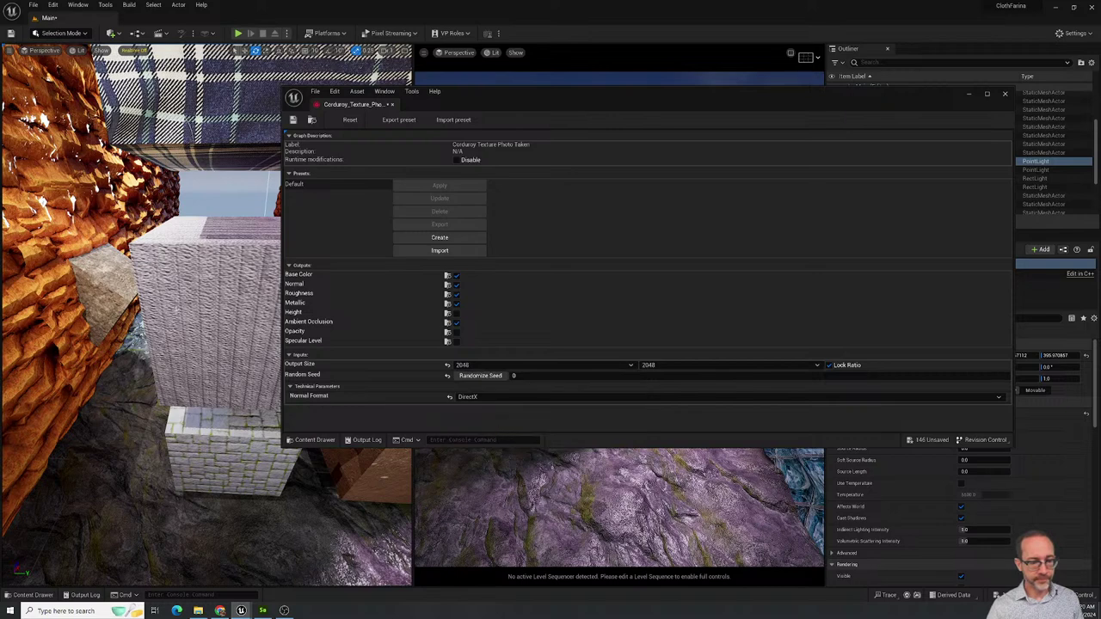
pyautogui.click(576, 365)
pyautogui.click(501, 375)
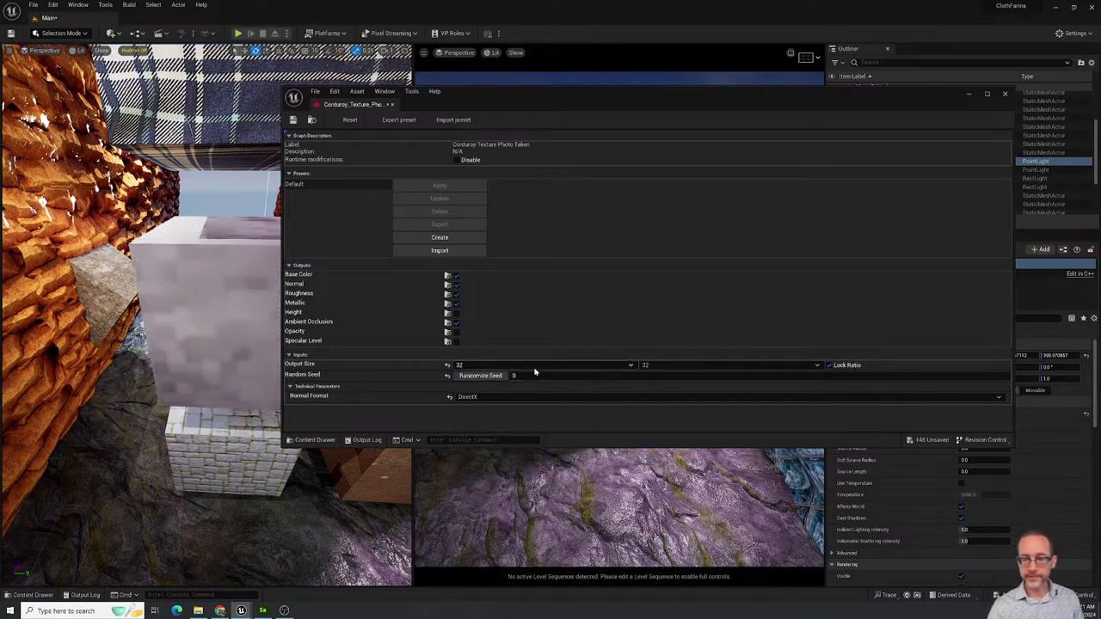
pyautogui.click(533, 366)
pyautogui.click(526, 421)
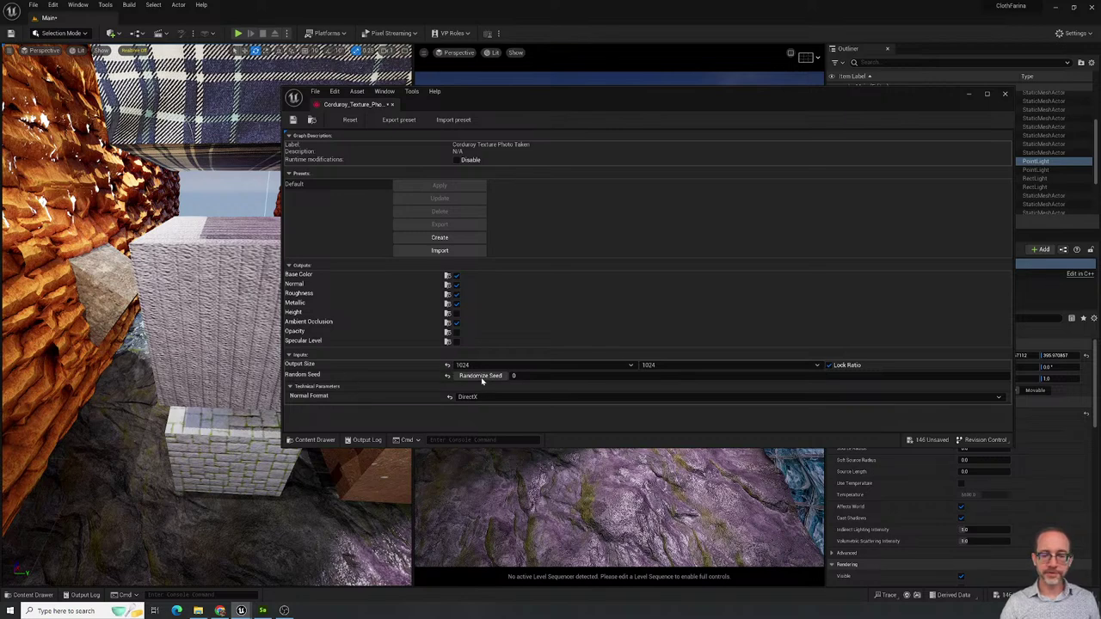
pyautogui.click(1004, 94)
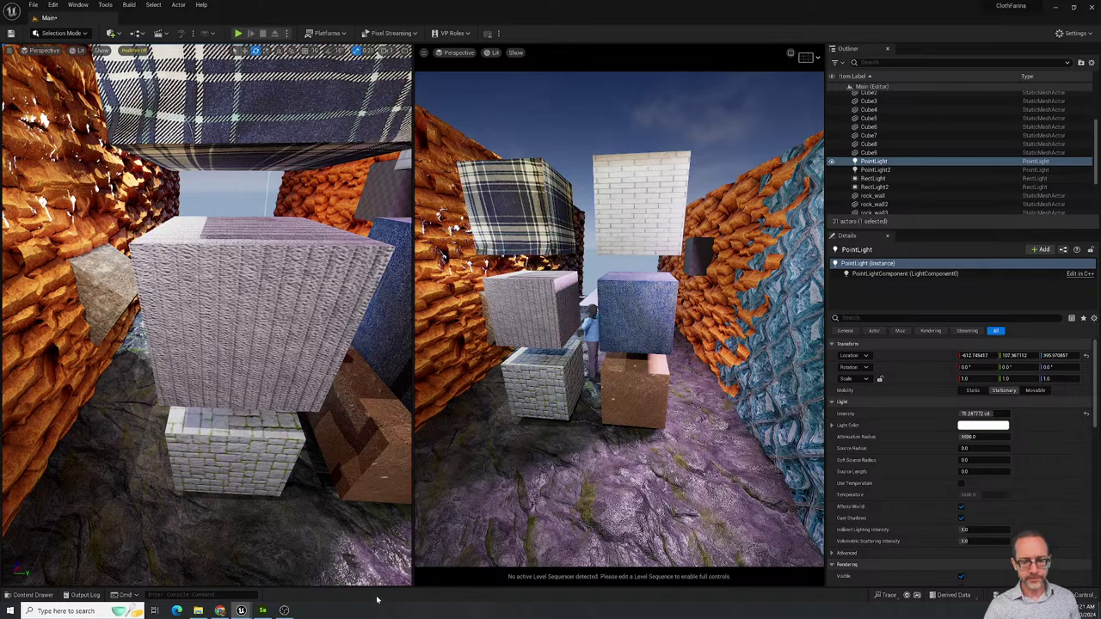
# Override the UV Amount on Corduroy_Texture_Photo_Taken_MAT with a higher tiling value so the ribs look finer on the display cube.
pyautogui.hotkey('ctrl', 'space')
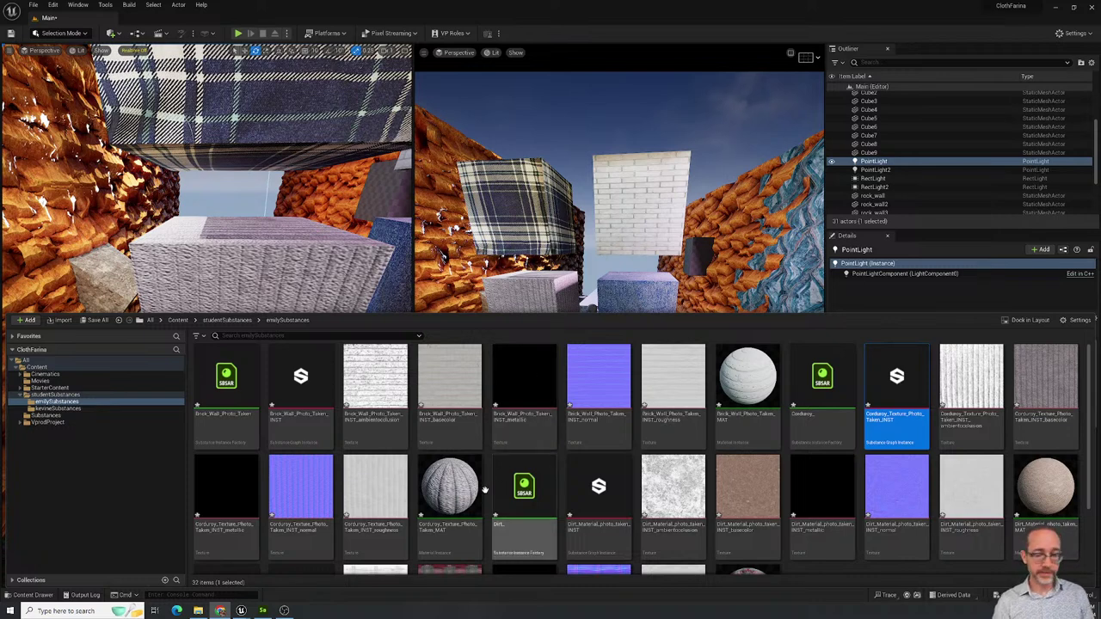
pyautogui.doubleClick(438, 496)
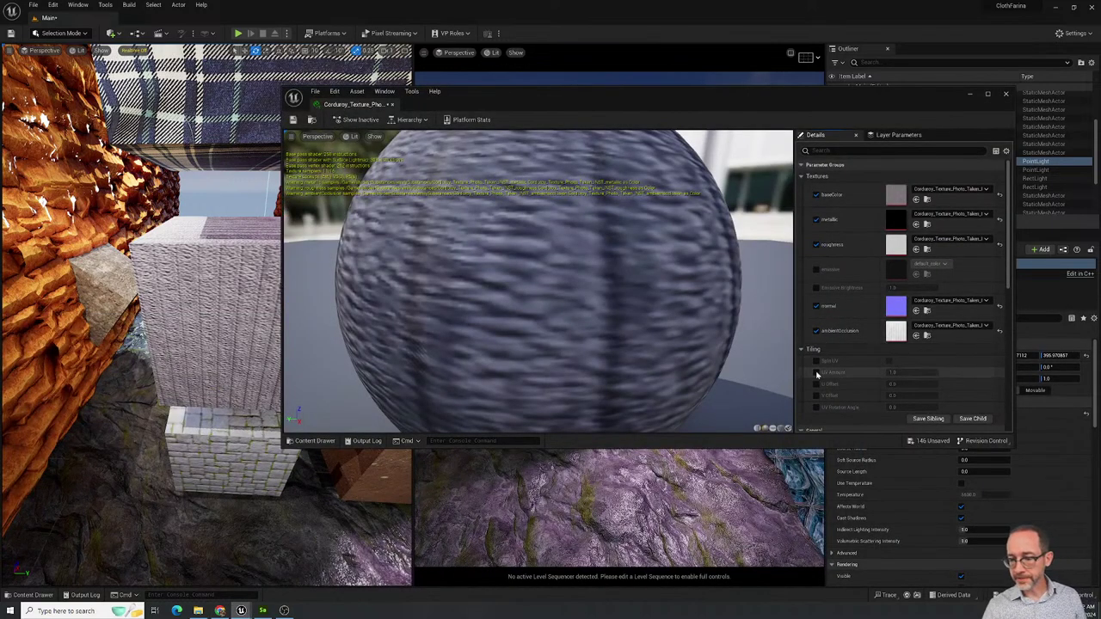
pyautogui.click(817, 372)
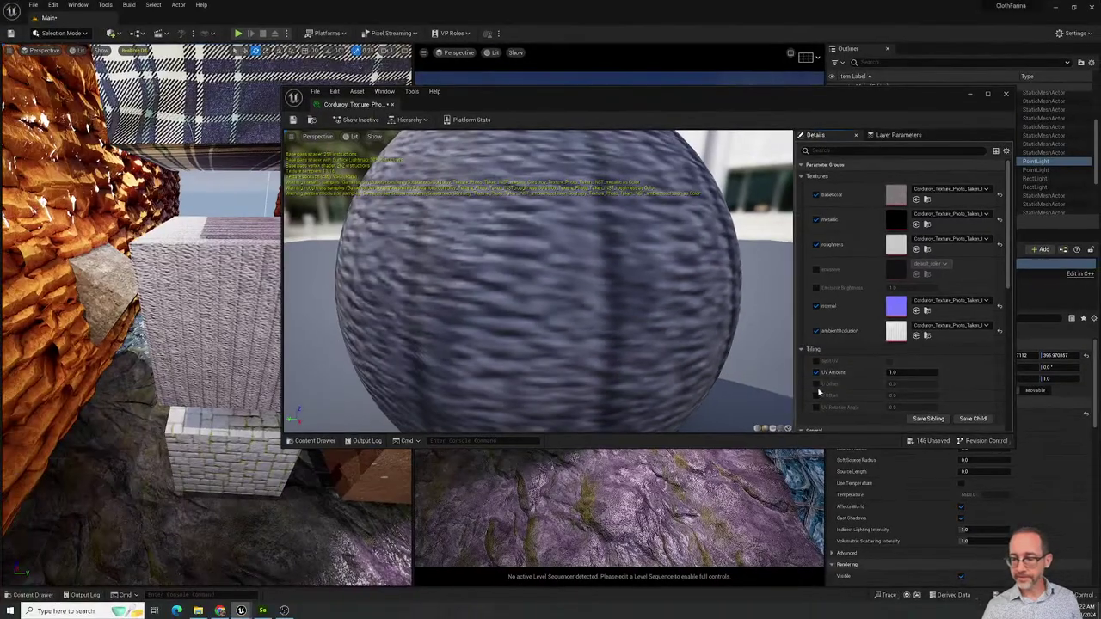
pyautogui.moveTo(891, 372); pyautogui.dragTo(948, 372)
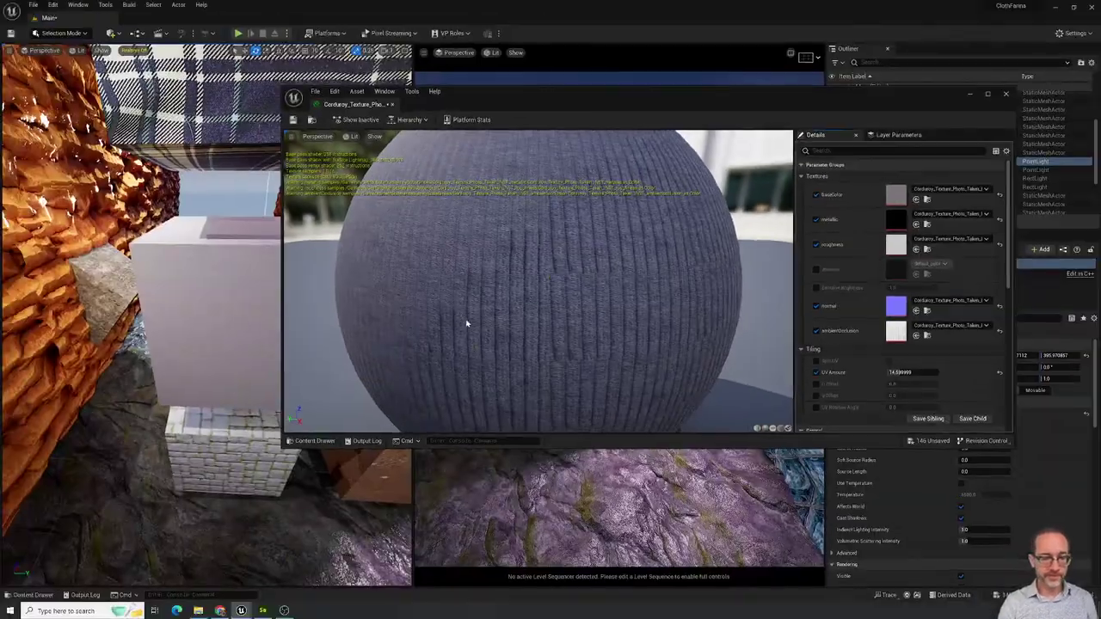
pyautogui.click(899, 372)
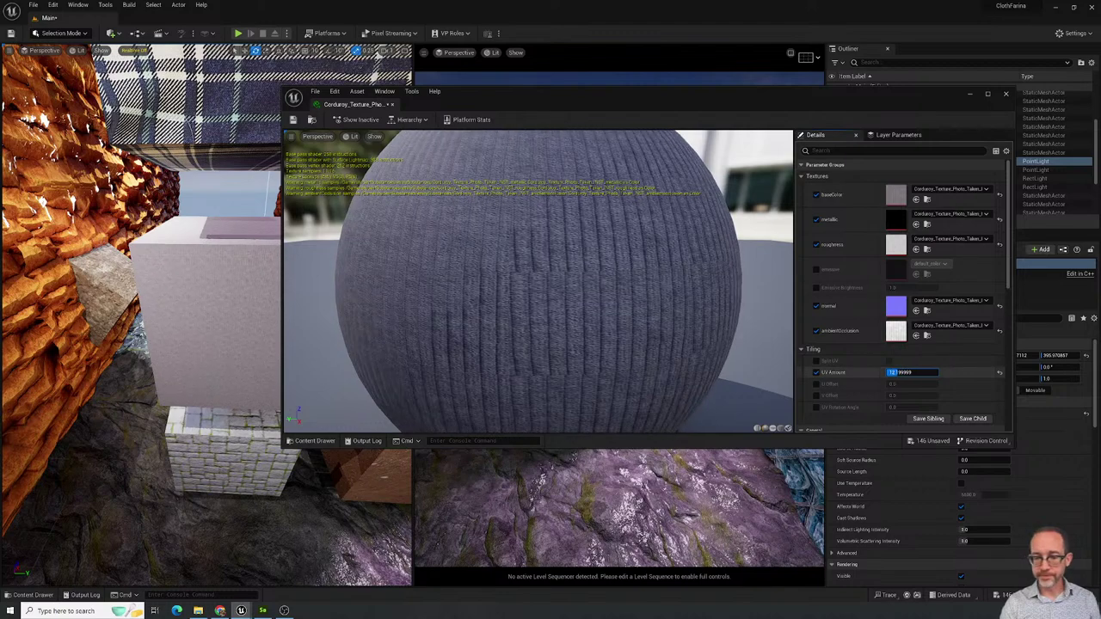
pyautogui.press('Return')
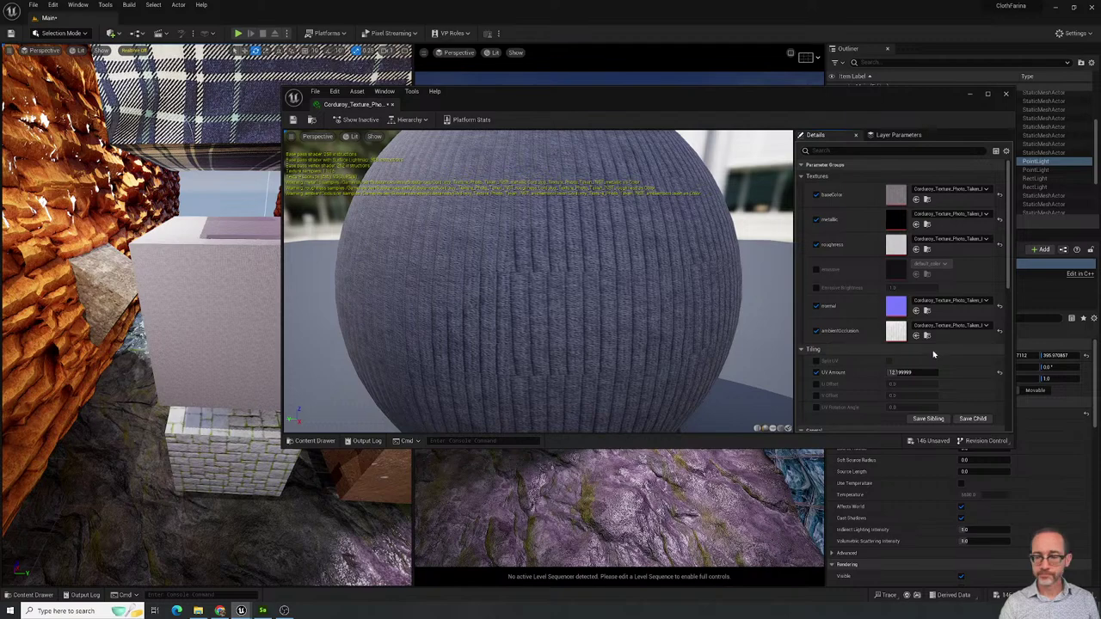
pyautogui.moveTo(902, 373)
pyautogui.mouseDown()
pyautogui.moveTo(865, 372)
pyautogui.moveTo(914, 373)
pyautogui.mouseUp()
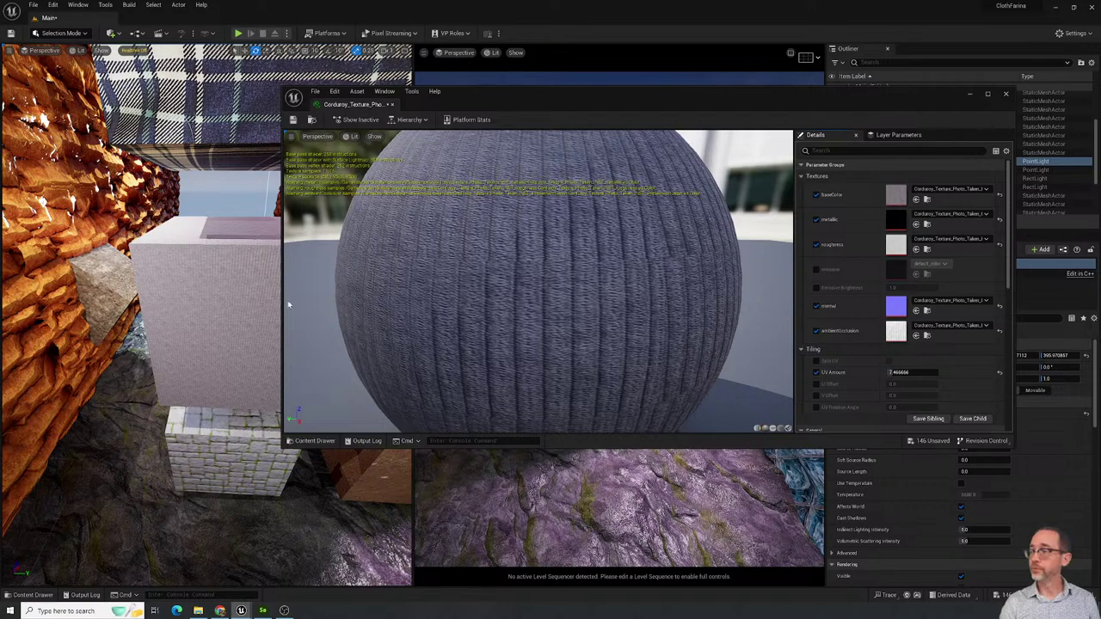
pyautogui.click(1005, 94)
# Apply Dirt_Material_photo_taken_MAT to the plaid display cube above the corduroy cube.
pyautogui.hotkey('ctrl', 'space')
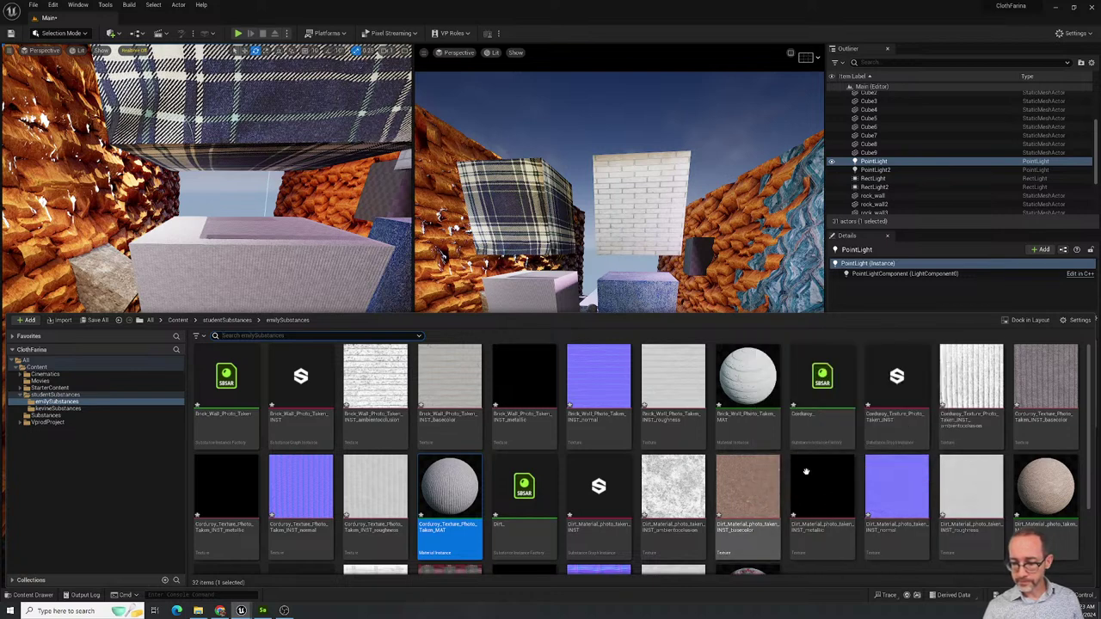
pyautogui.scroll(-1, 838, 469)
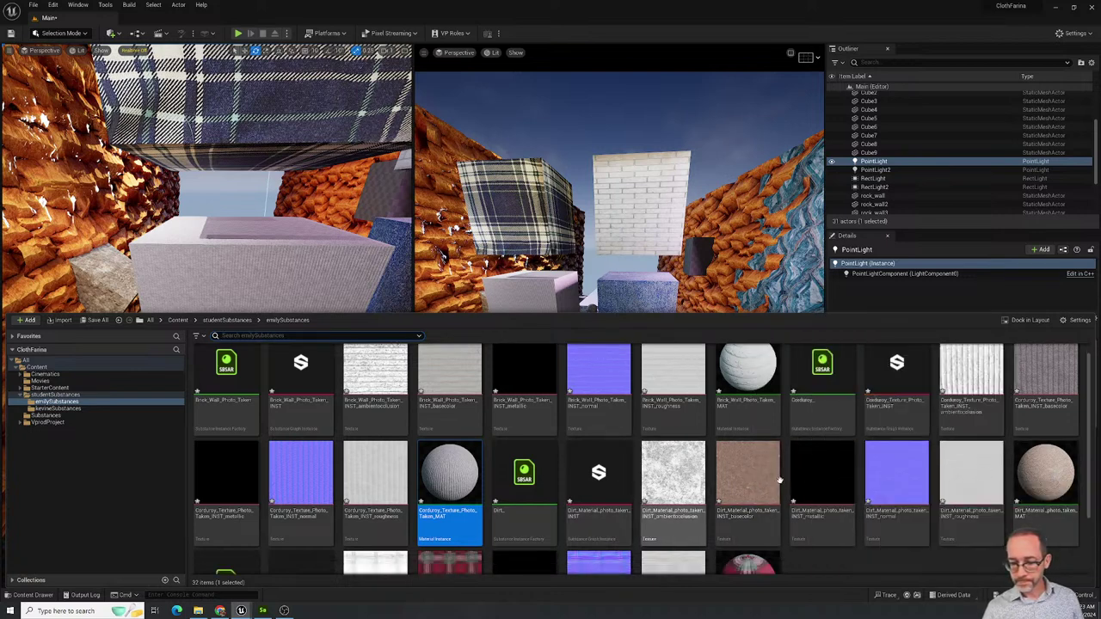
pyautogui.moveTo(1047, 482); pyautogui.dragTo(262, 153)
pyautogui.moveTo(262, 153); pyautogui.dragTo(277, 219, button='right')
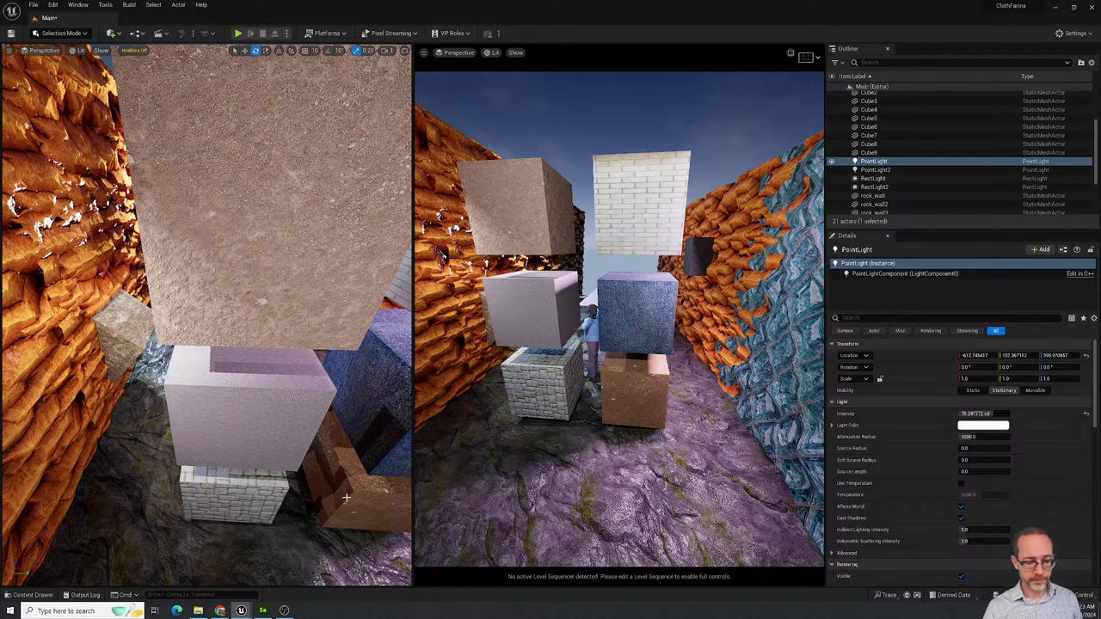
# Enable the UV Amount override on Dirt_Material_photo_taken_MAT, raise its tiling and examine the cube for repeating marks.
pyautogui.hotkey('ctrl', 'space')
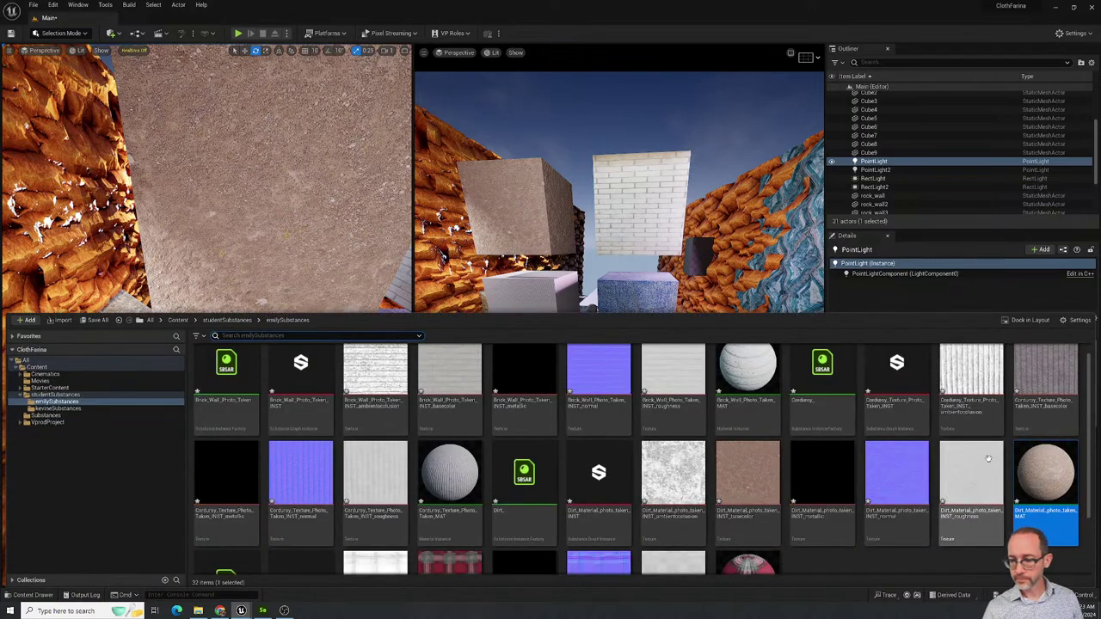
pyautogui.doubleClick(1042, 475)
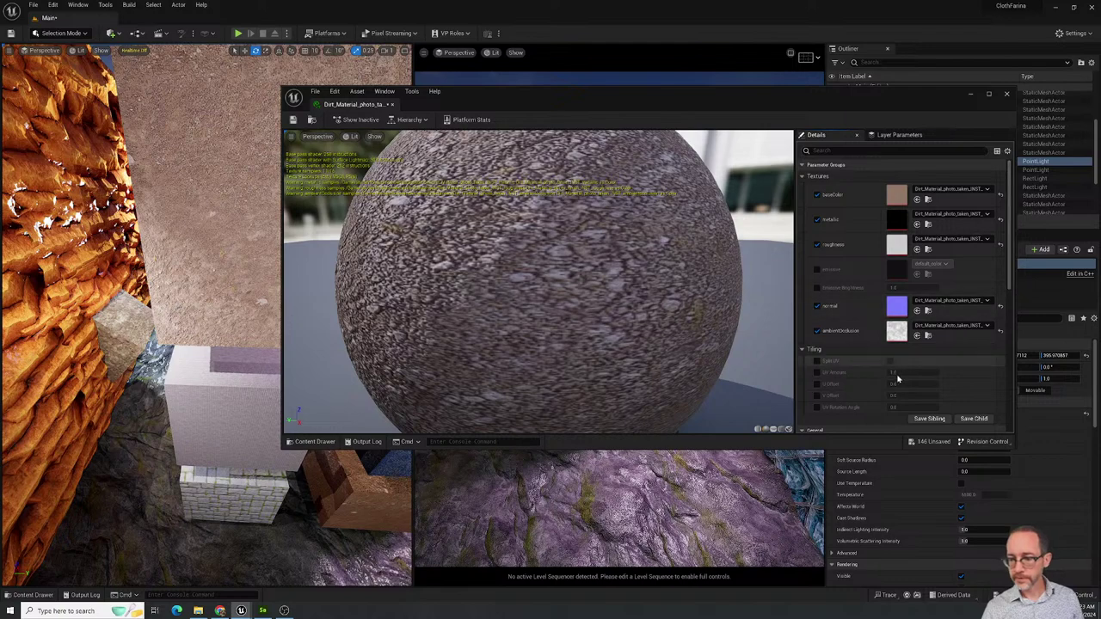
pyautogui.click(816, 372)
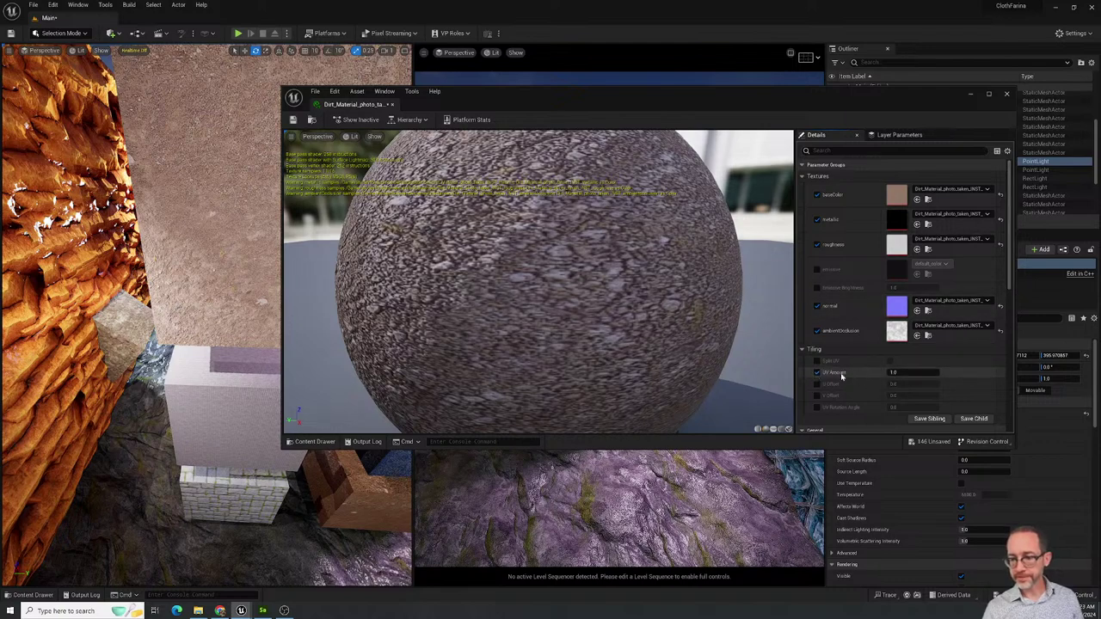
pyautogui.moveTo(894, 372); pyautogui.dragTo(946, 372)
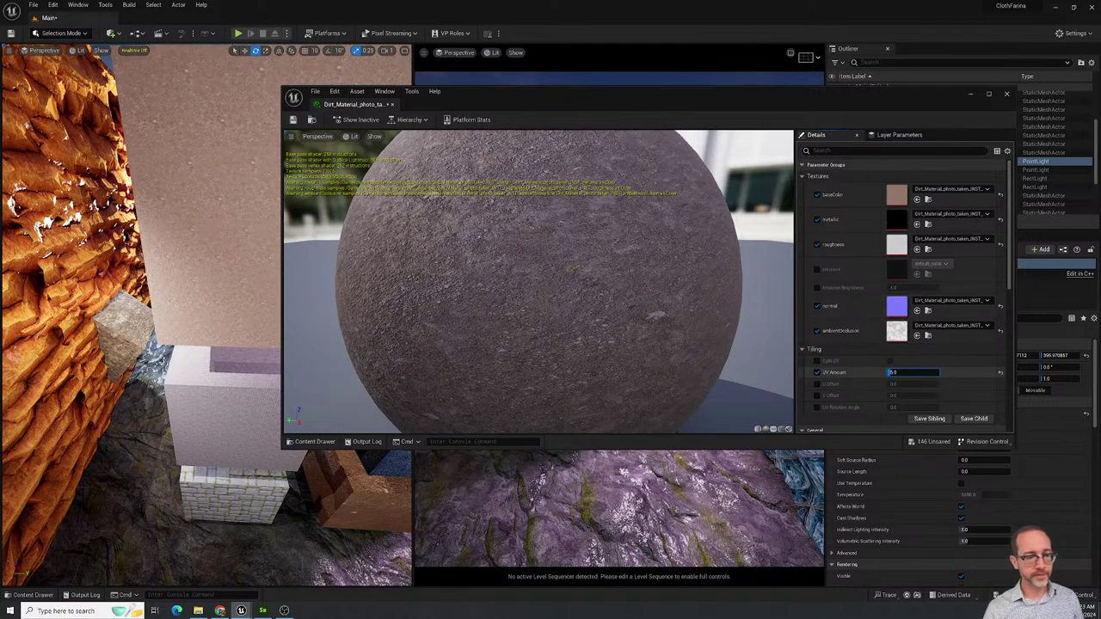
pyautogui.moveTo(468, 92); pyautogui.dragTo(609, 177)
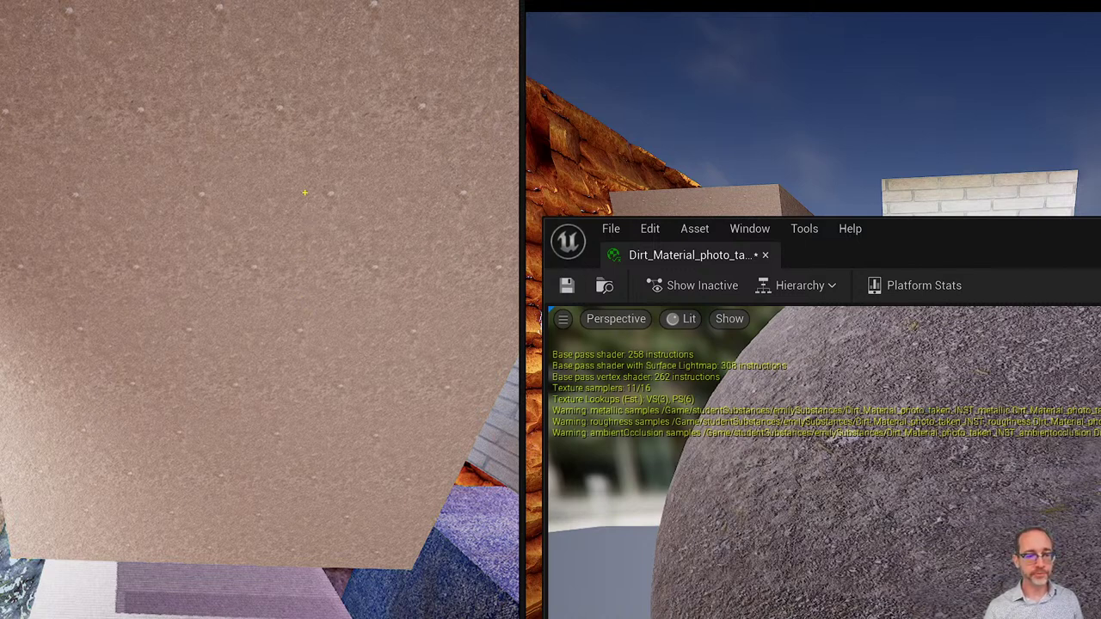
pyautogui.moveTo(305, 193); pyautogui.dragTo(308, 272)
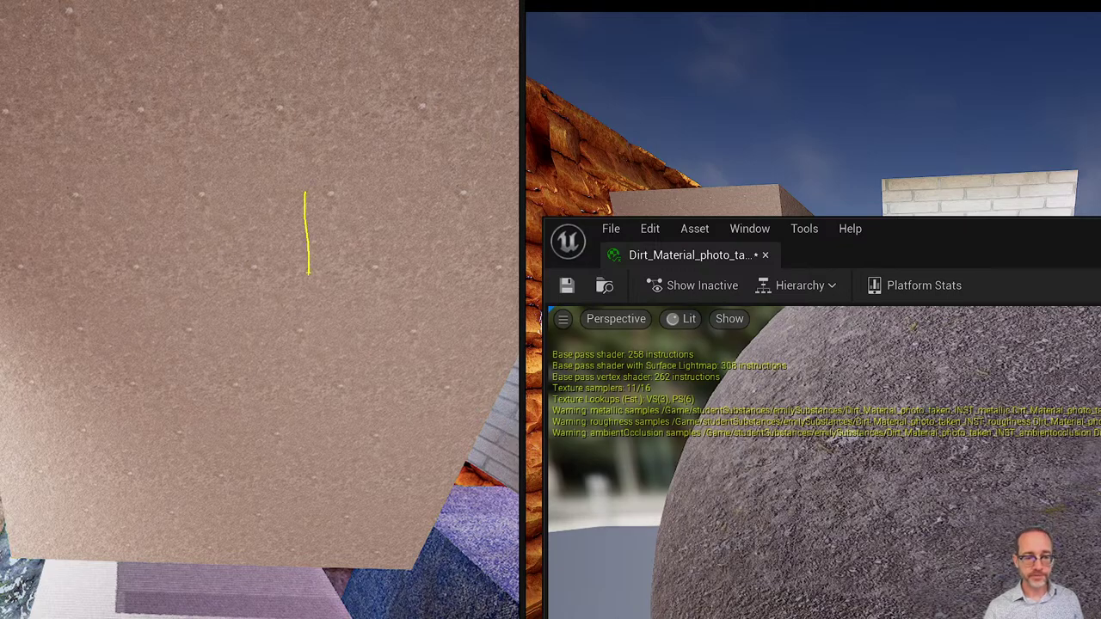
pyautogui.press('Escape')
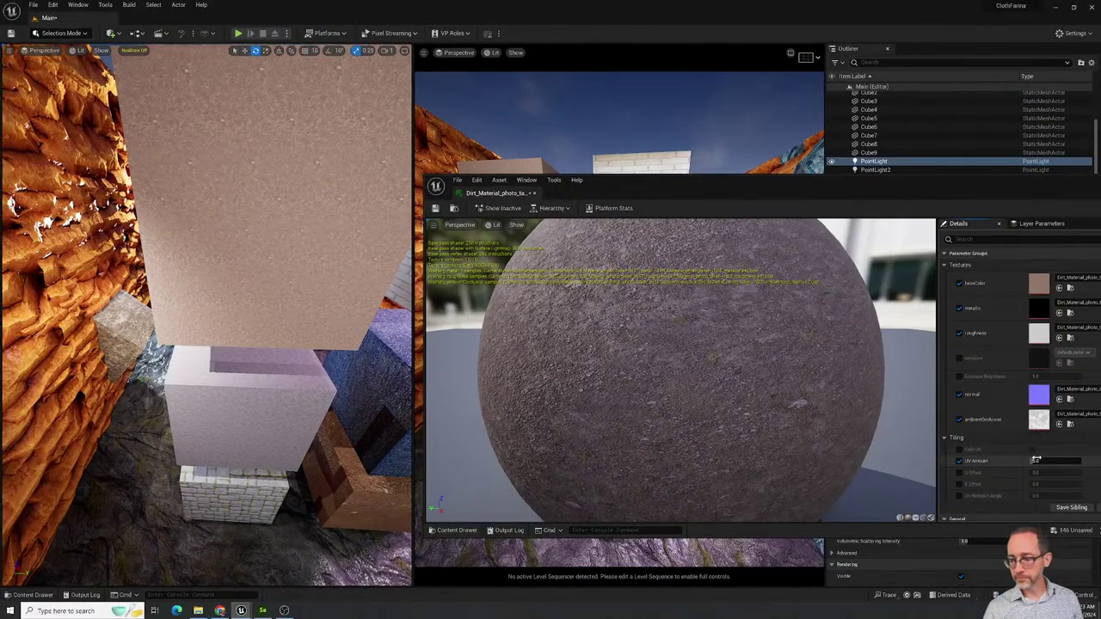
# Try a much denser UV Amount on the dirt material, reset it to 1, and inspect the cube at 1.066667.
pyautogui.moveTo(1056, 461); pyautogui.dragTo(1037, 461)
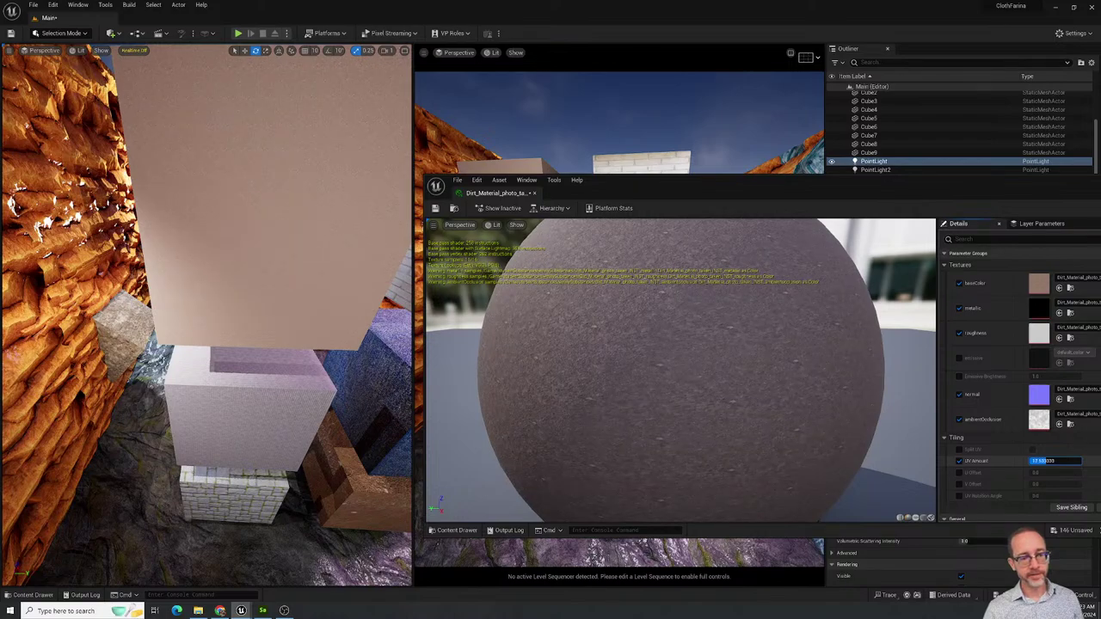
pyautogui.write('1')
pyautogui.press('Return')
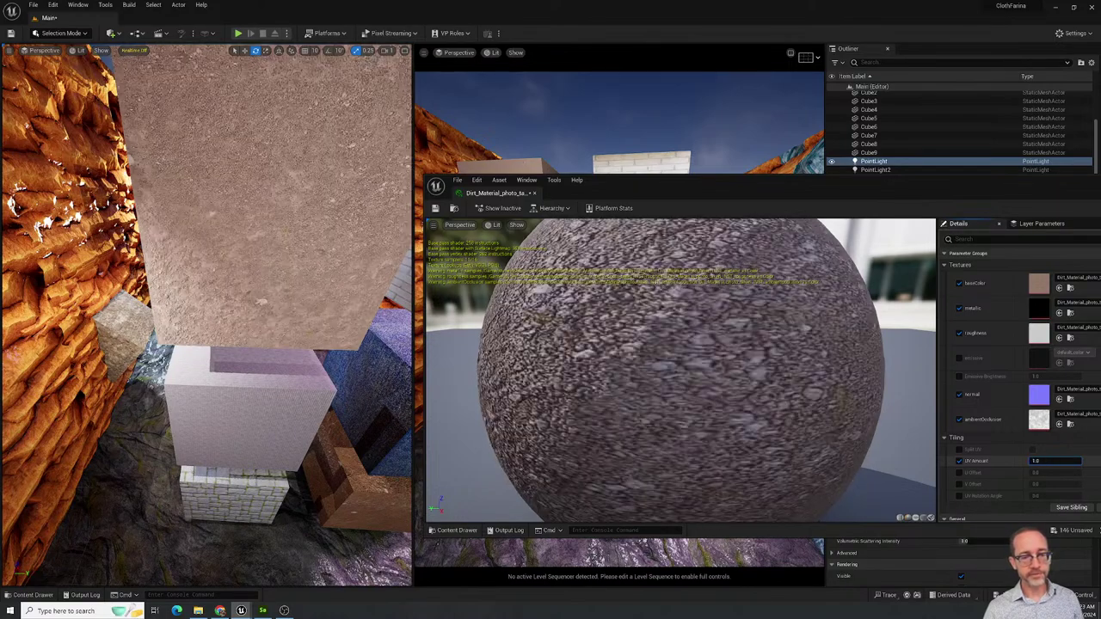
pyautogui.moveTo(1056, 461); pyautogui.dragTo(1038, 461)
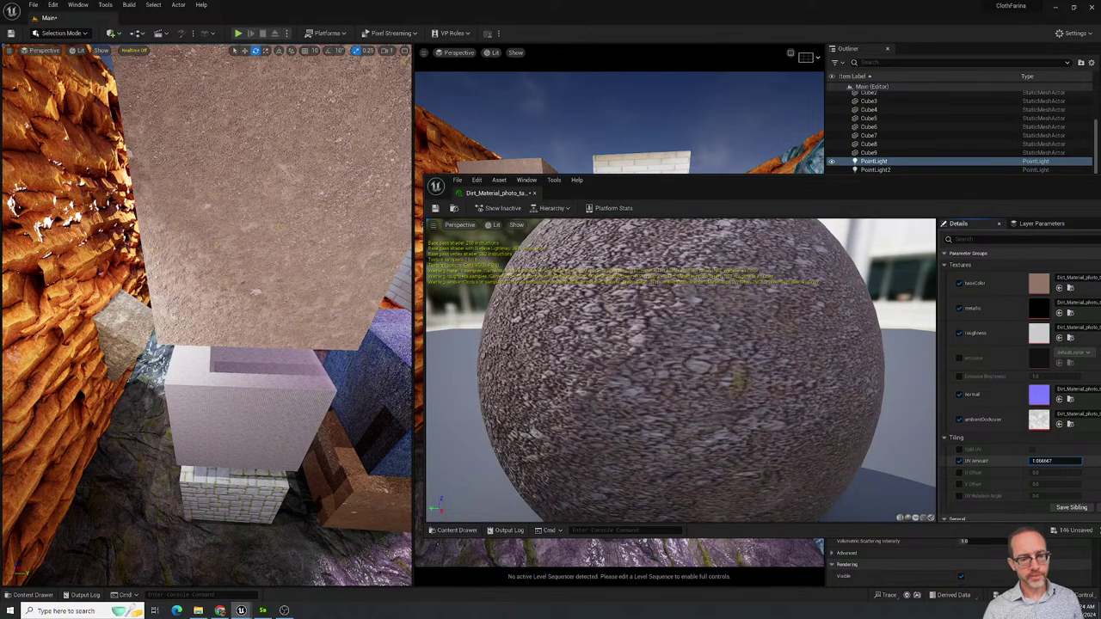
pyautogui.moveTo(206, 310); pyautogui.dragTo(206, 352, button='right')
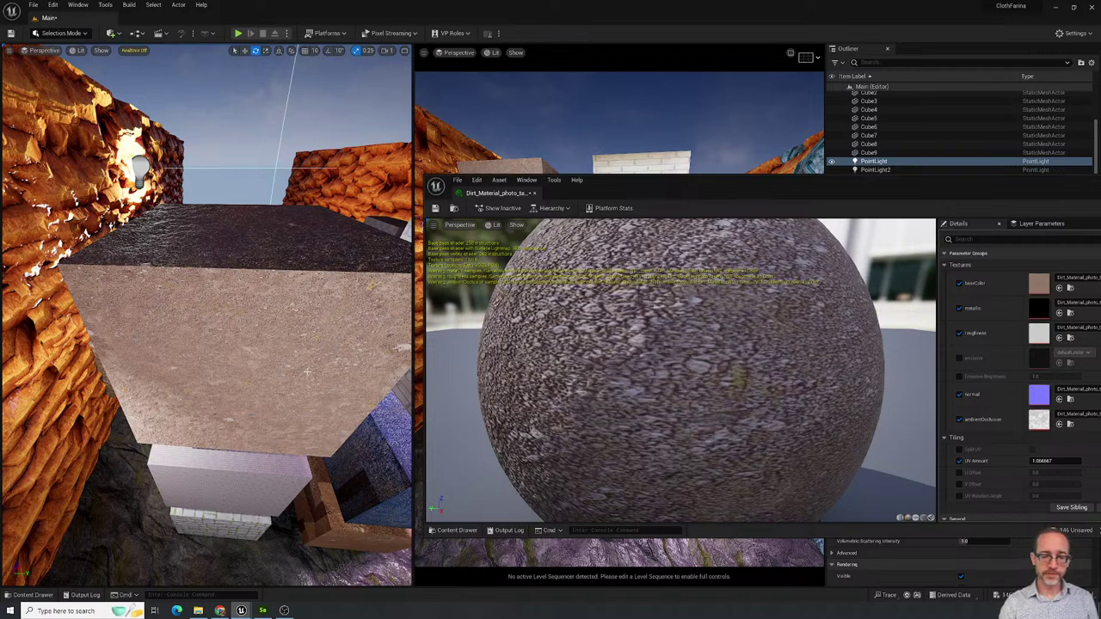
pyautogui.moveTo(298, 384); pyautogui.dragTo(274, 266)
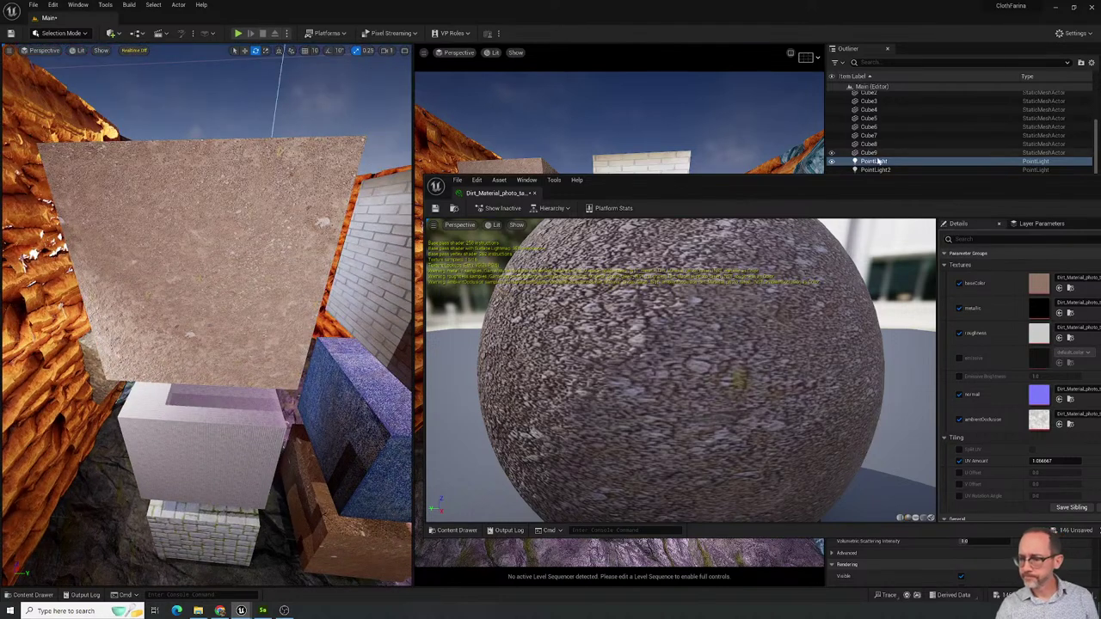
# Review the dirt material instance's remaining settings, set its UV Amount to 2.4 and close the editor.
pyautogui.moveTo(874, 183); pyautogui.dragTo(653, 156)
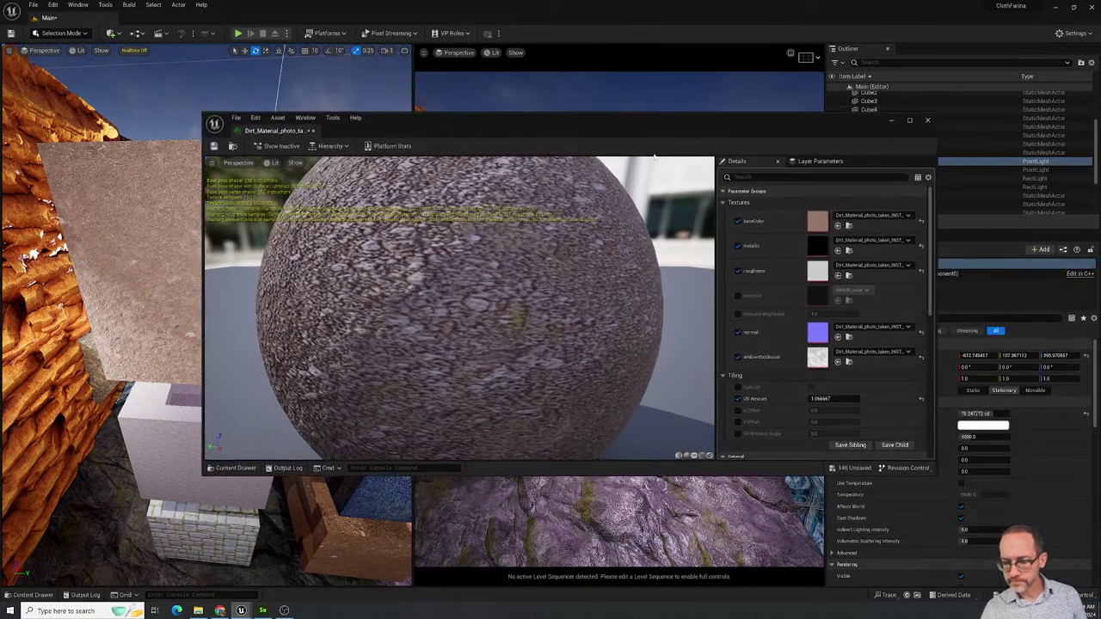
pyautogui.scroll(-5, 774, 425)
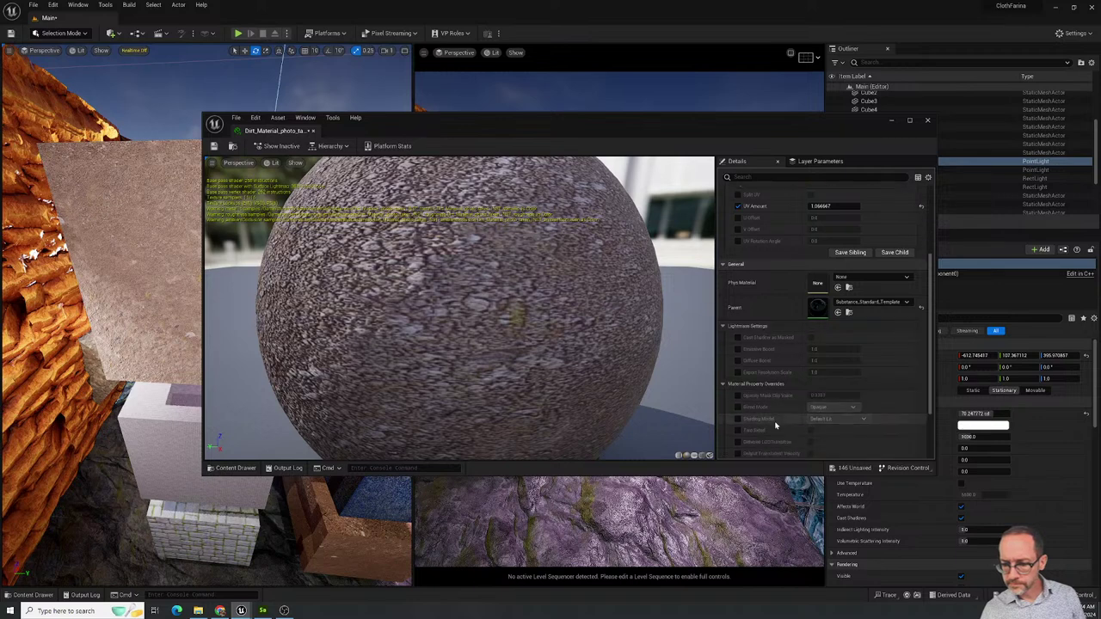
pyautogui.scroll(-2, 775, 425)
pyautogui.scroll(-2, 775, 417)
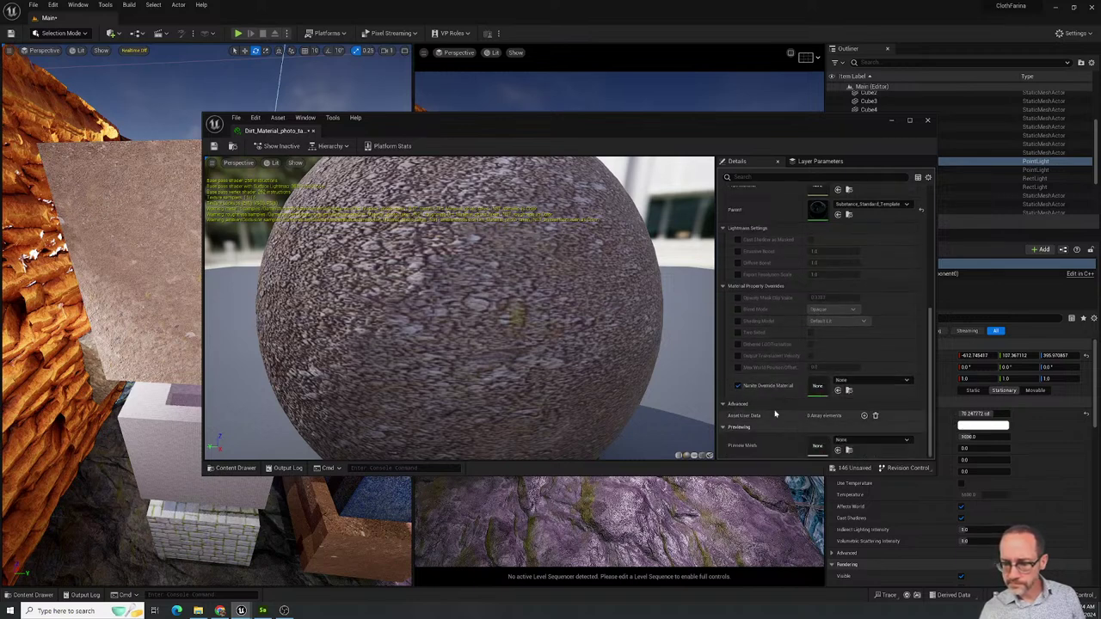
pyautogui.scroll(4, 779, 391)
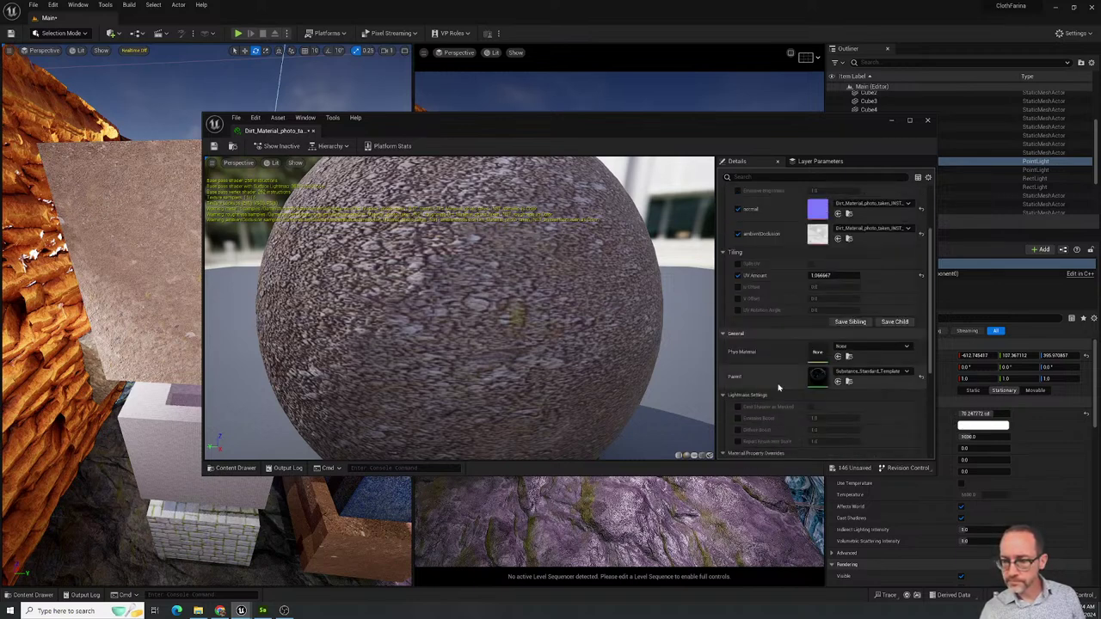
pyautogui.scroll(4, 771, 225)
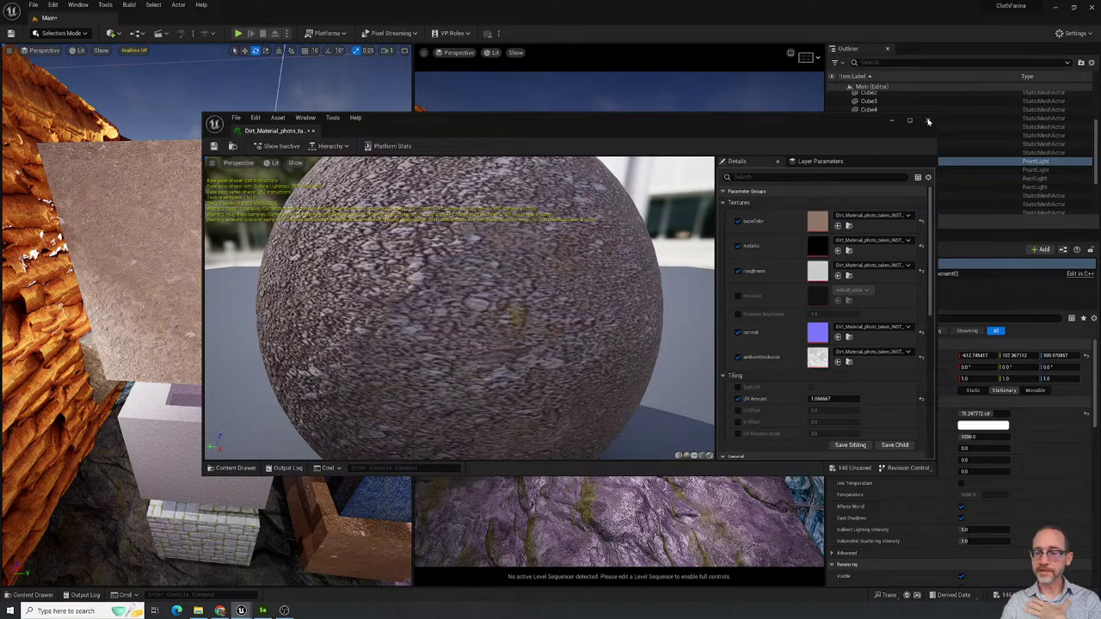
pyautogui.moveTo(834, 398); pyautogui.dragTo(886, 398)
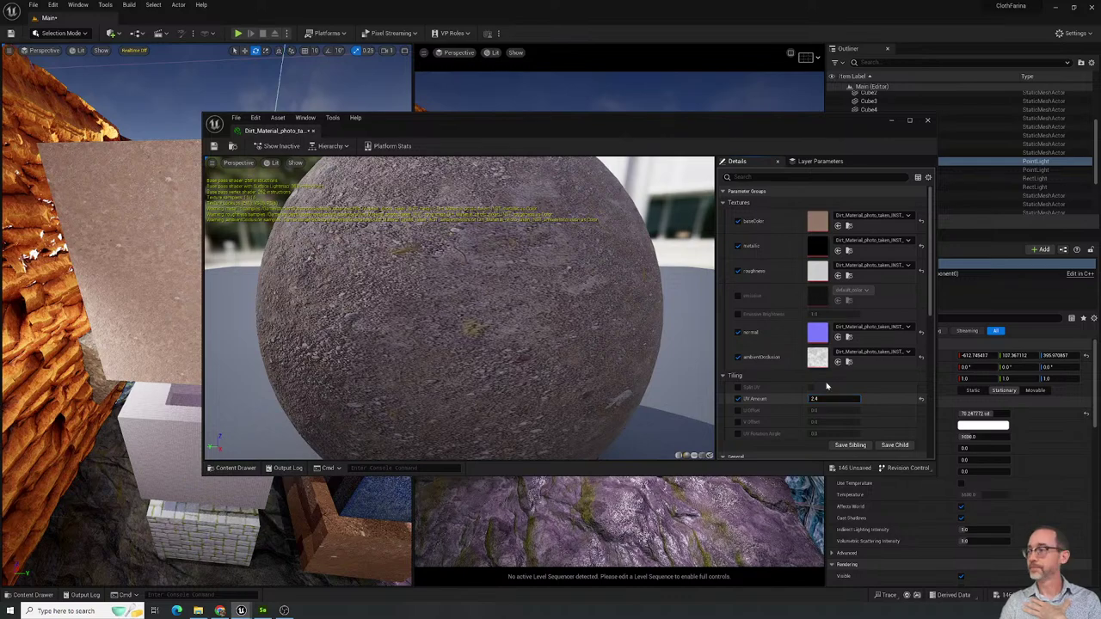
pyautogui.click(926, 125)
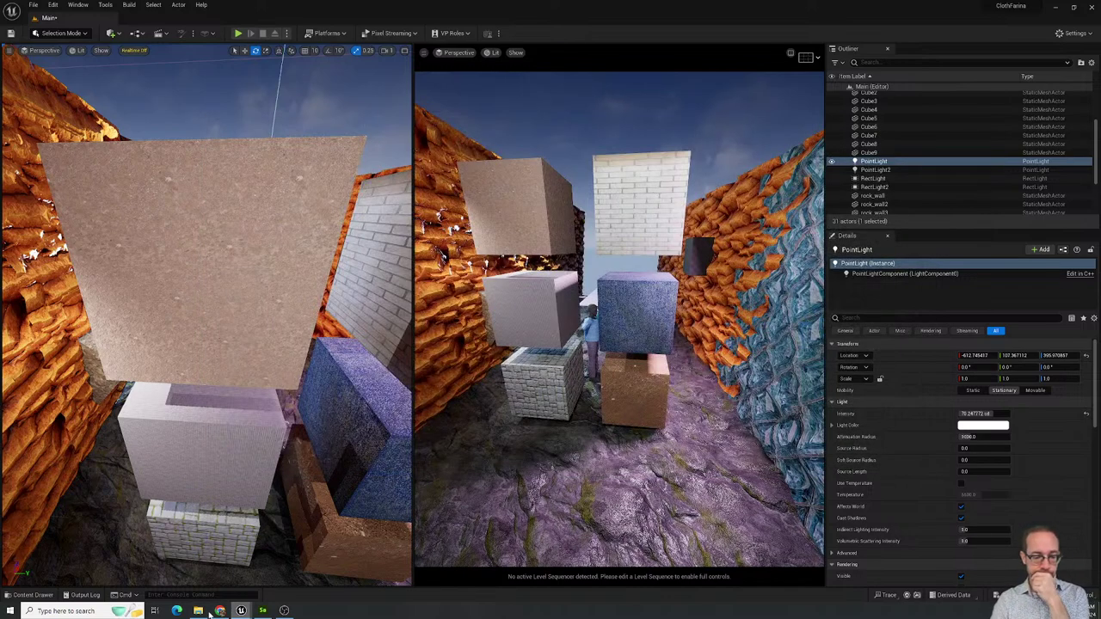
# Switch to File Explorer and open the submissions (9) folder in Downloads.
pyautogui.click(199, 611)
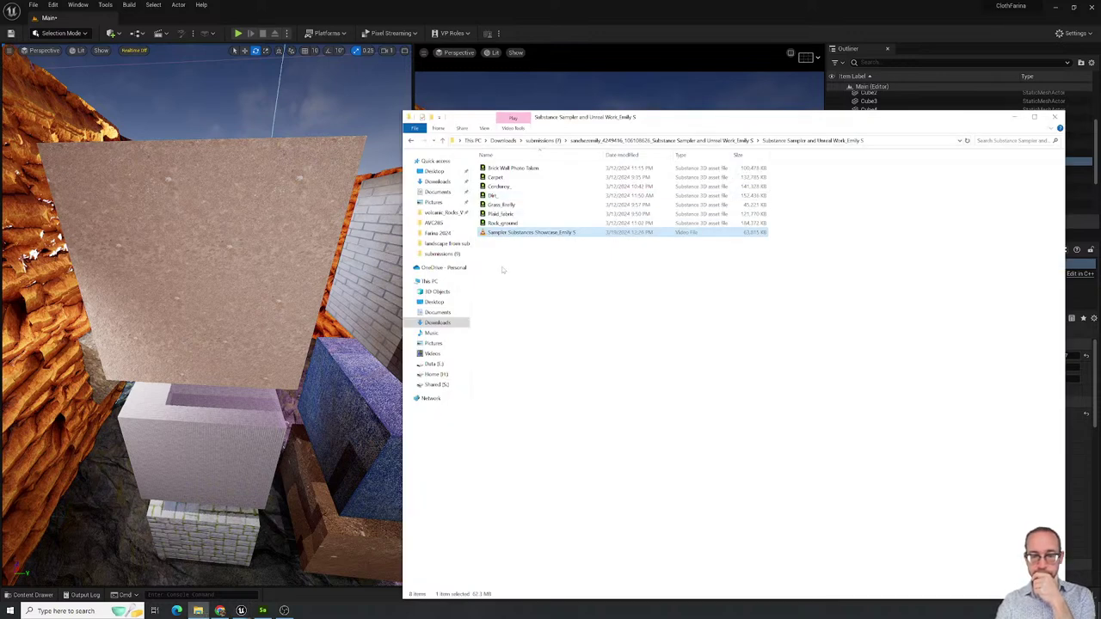
pyautogui.click(411, 140)
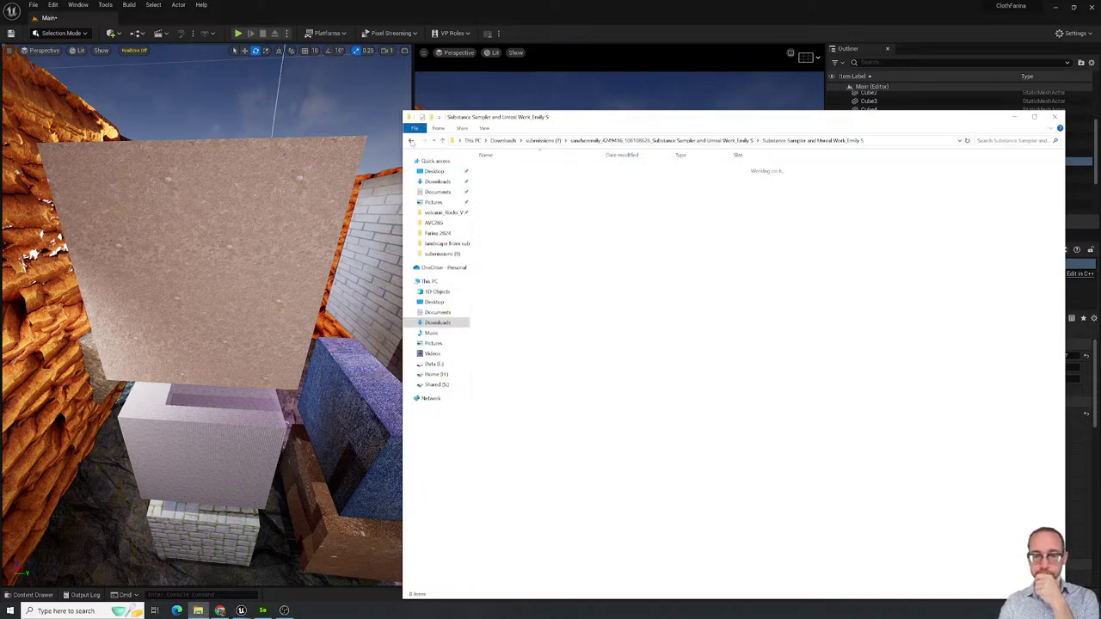
pyautogui.doubleClick(516, 168)
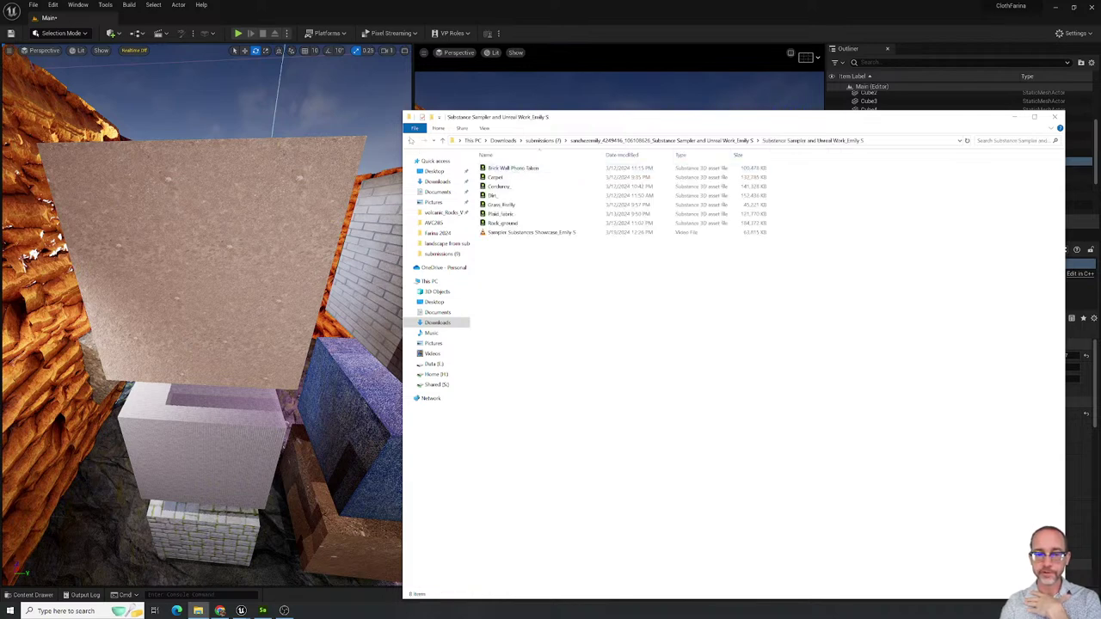
pyautogui.click(411, 140)
pyautogui.click(413, 140)
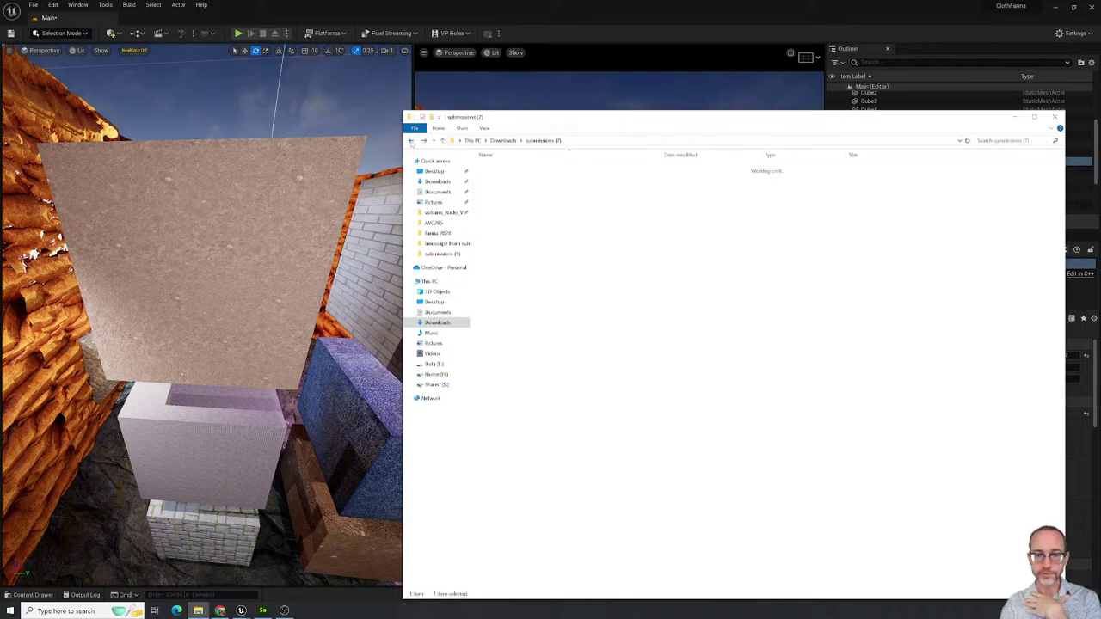
pyautogui.click(412, 140)
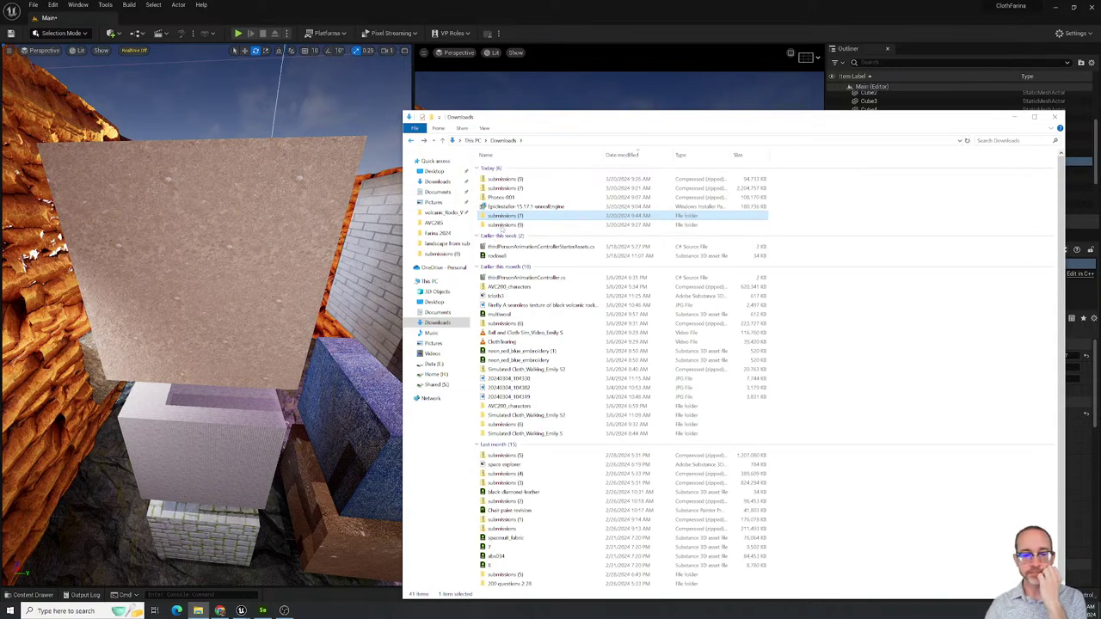
pyautogui.click(502, 225)
pyautogui.doubleClick(502, 226)
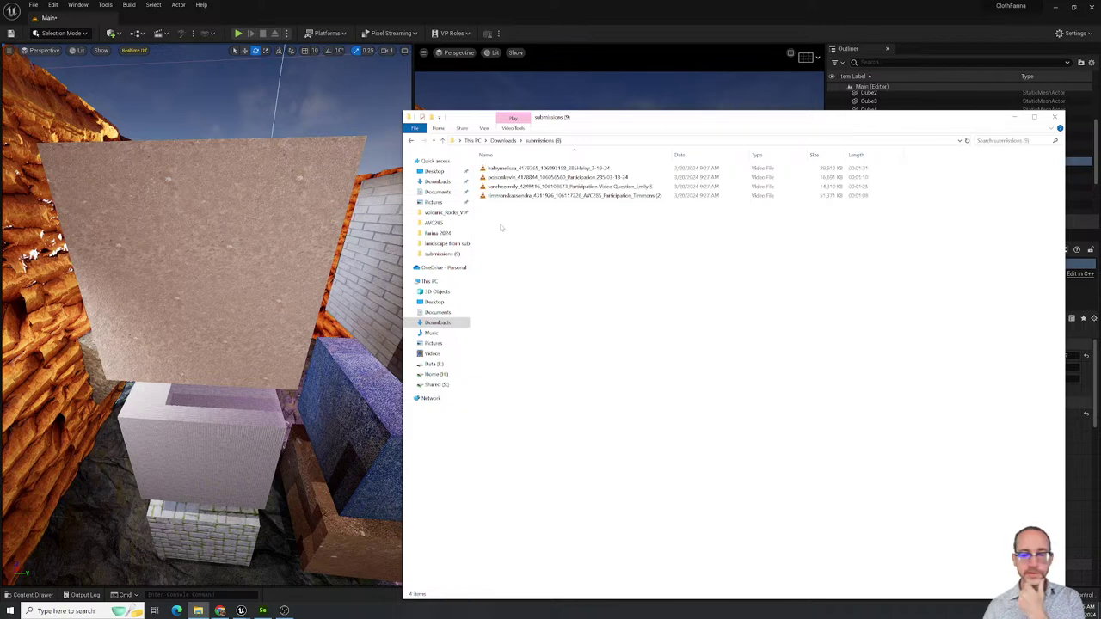
# Play the last listed AVC285 participation video in VLC media player, pause it and skip back through the cloth simulation demonstration.
pyautogui.doubleClick(497, 197)
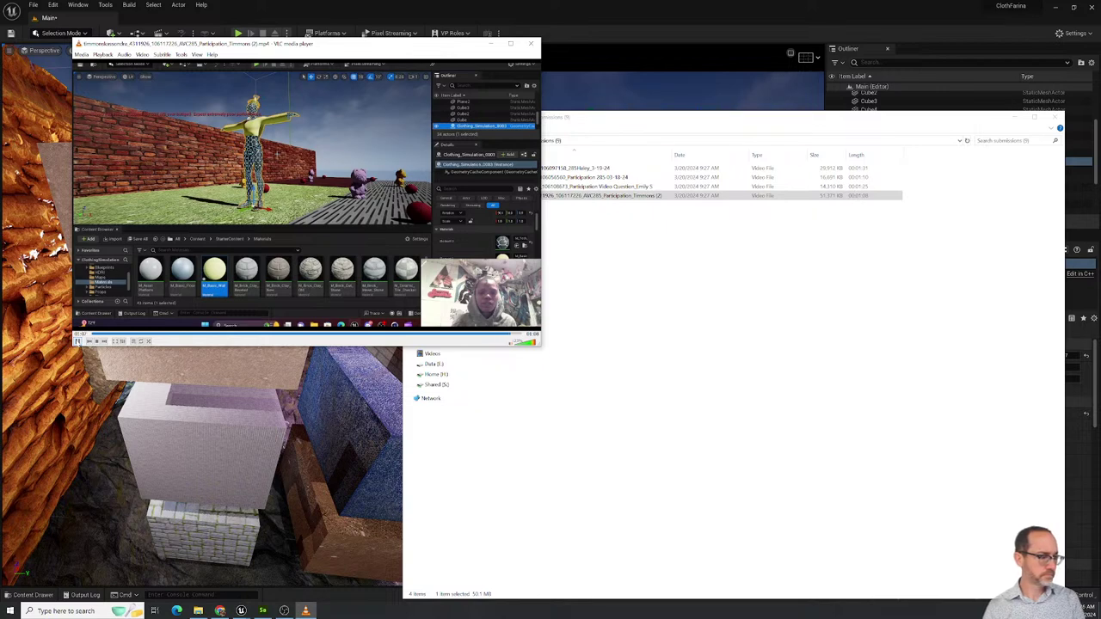
pyautogui.click(77, 340)
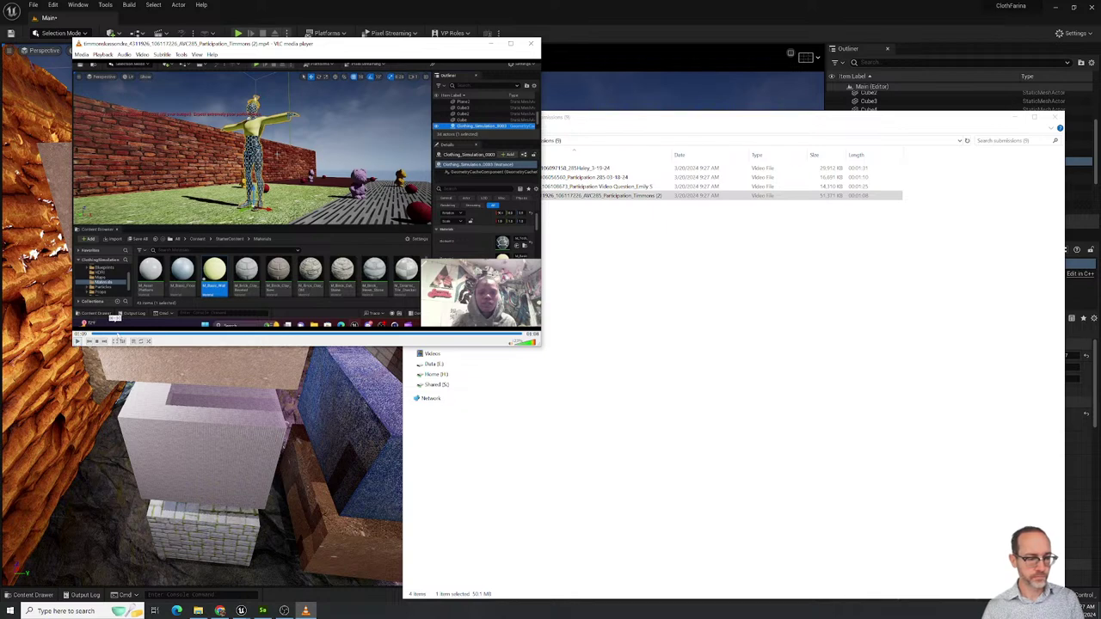
pyautogui.moveTo(113, 334); pyautogui.dragTo(181, 335)
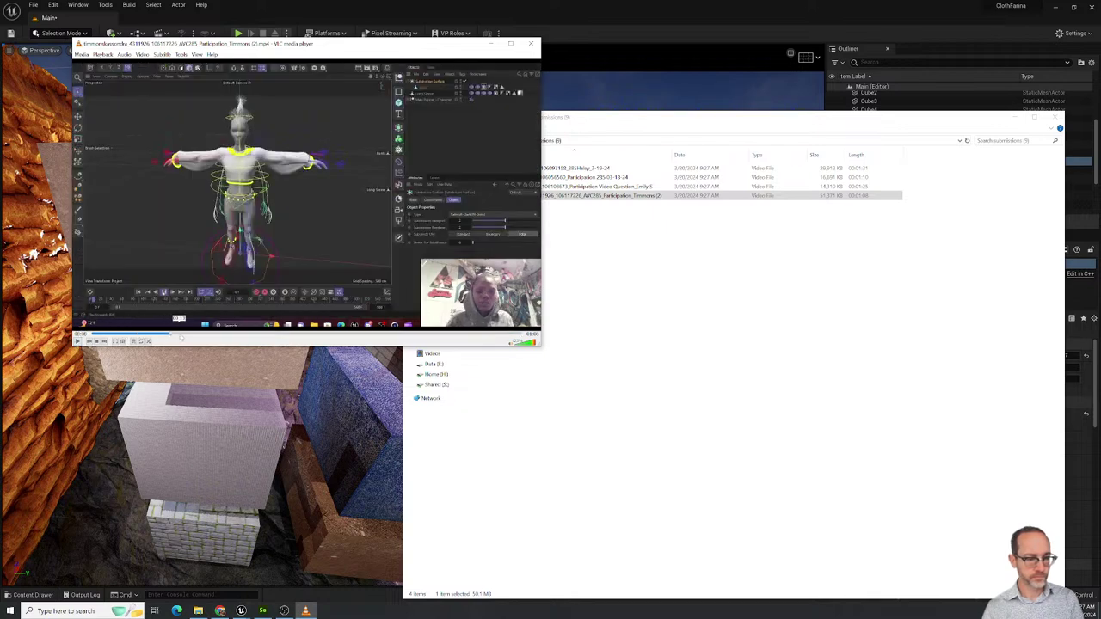
pyautogui.click(217, 335)
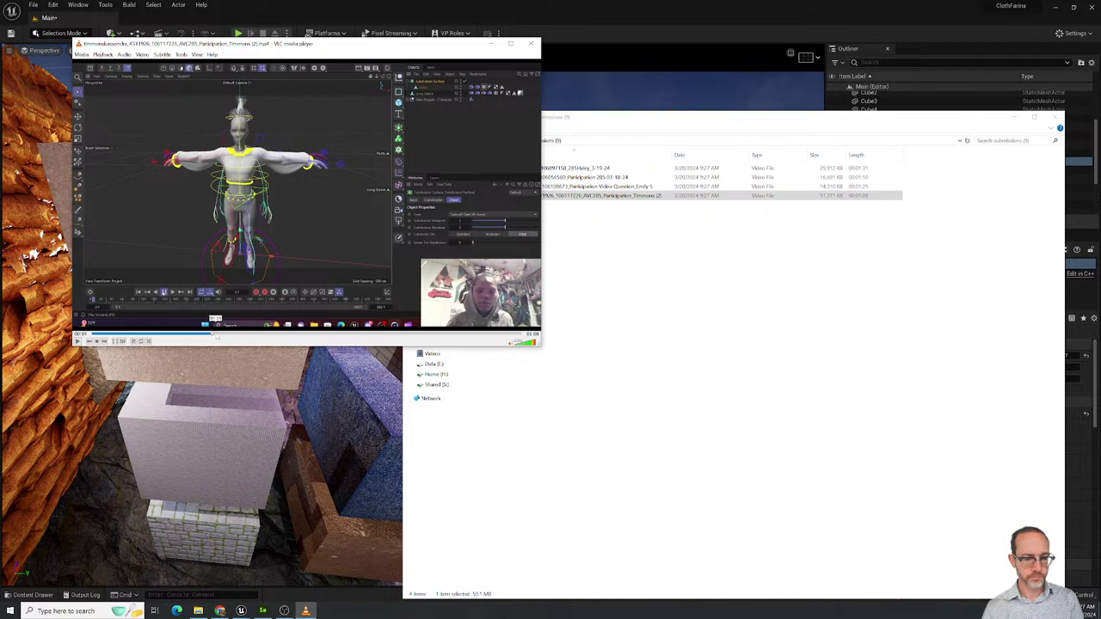
# Replay the cloth surface settings section briefly, skim other parts of the participation video and close VLC.
pyautogui.click(263, 610)
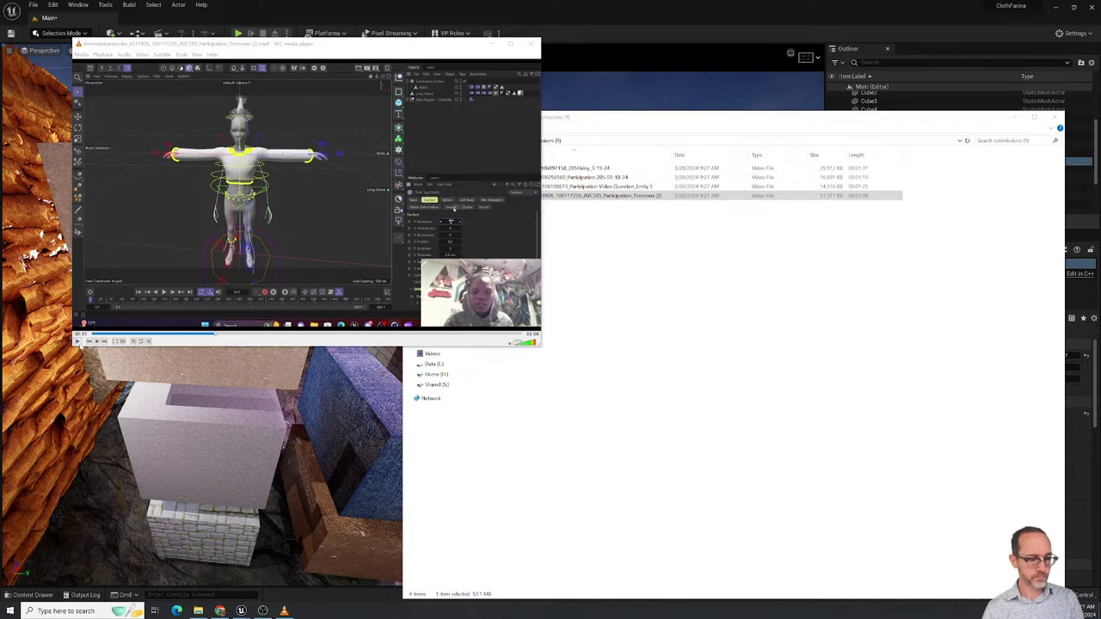
pyautogui.click(77, 341)
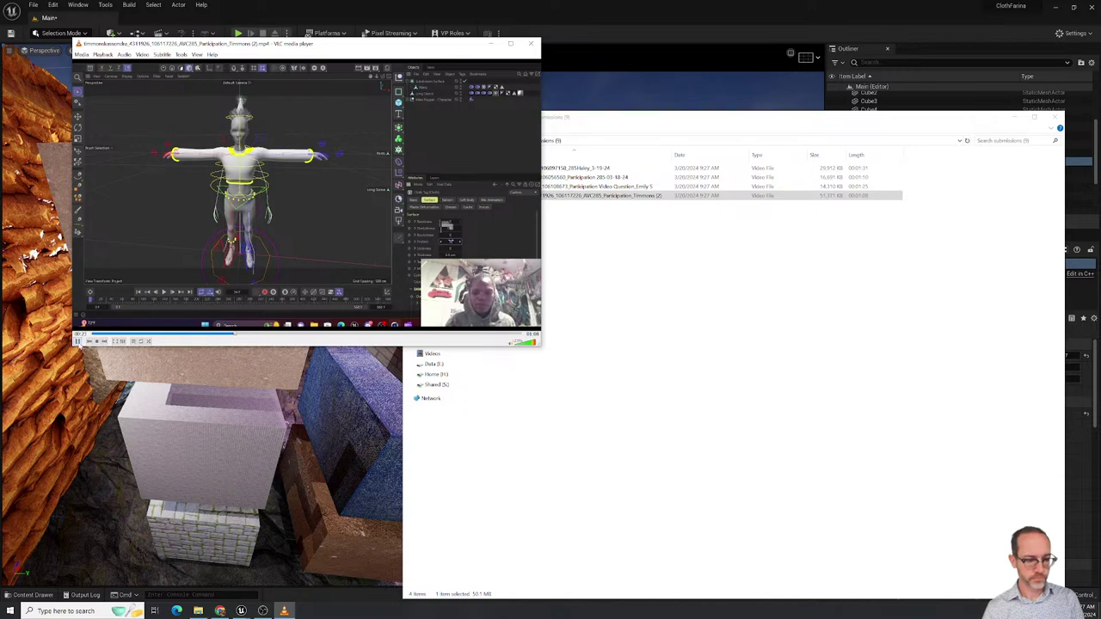
pyautogui.click(77, 341)
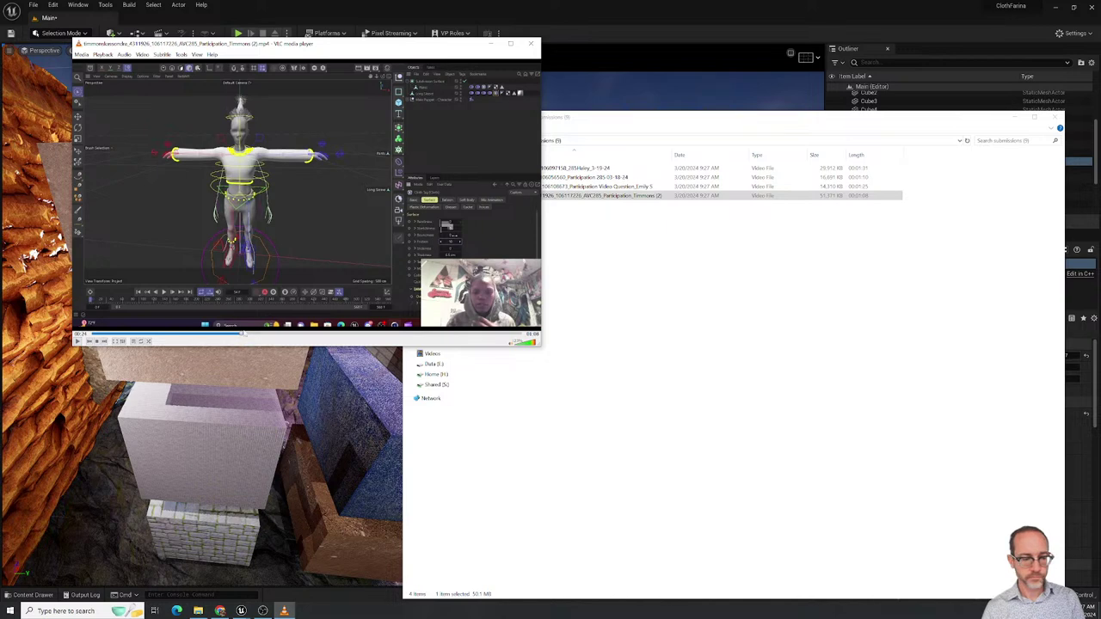
pyautogui.click(255, 333)
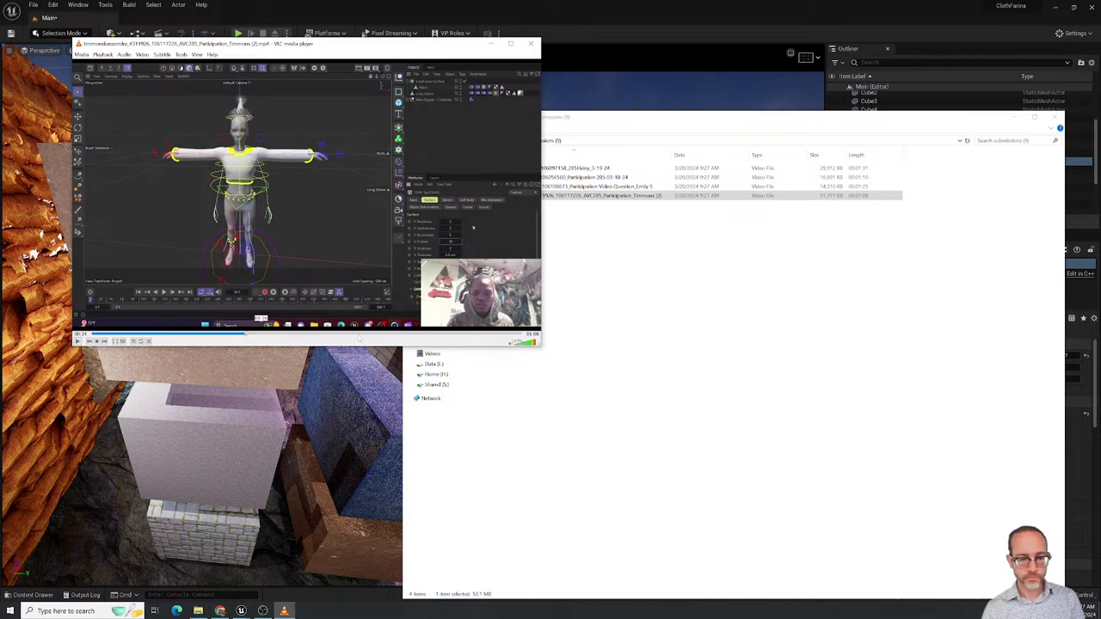
pyautogui.click(369, 334)
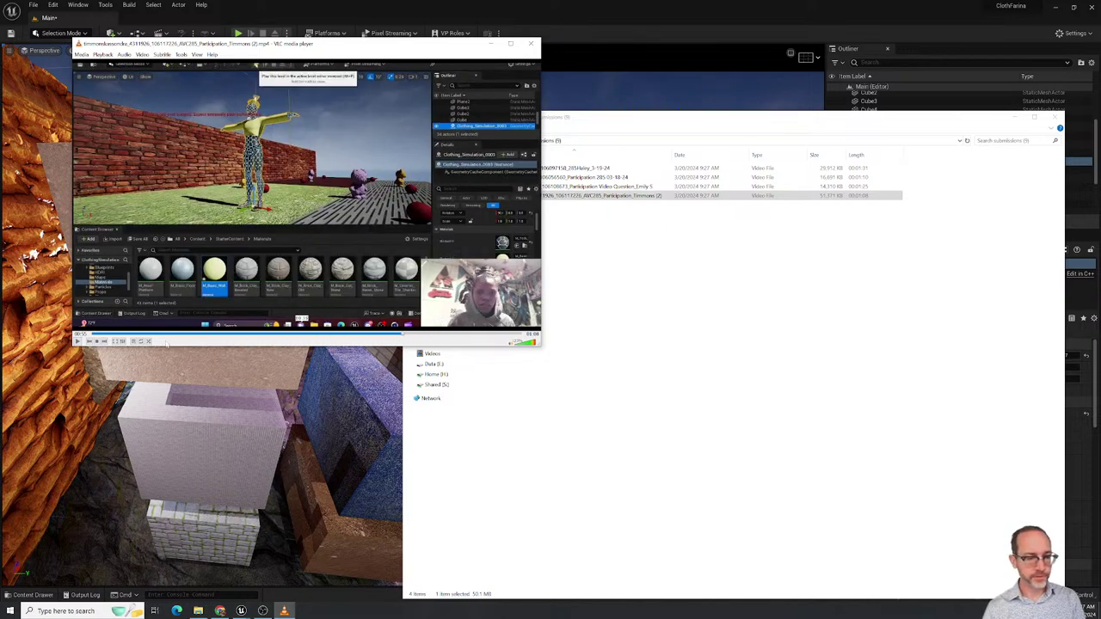
pyautogui.click(164, 335)
pyautogui.click(118, 335)
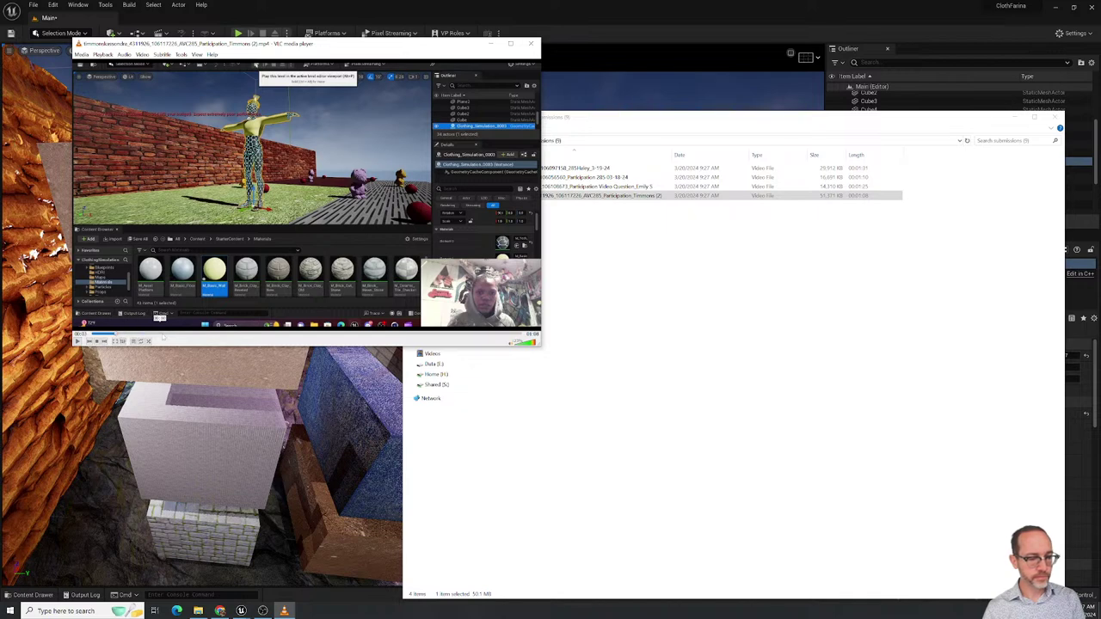
pyautogui.click(163, 335)
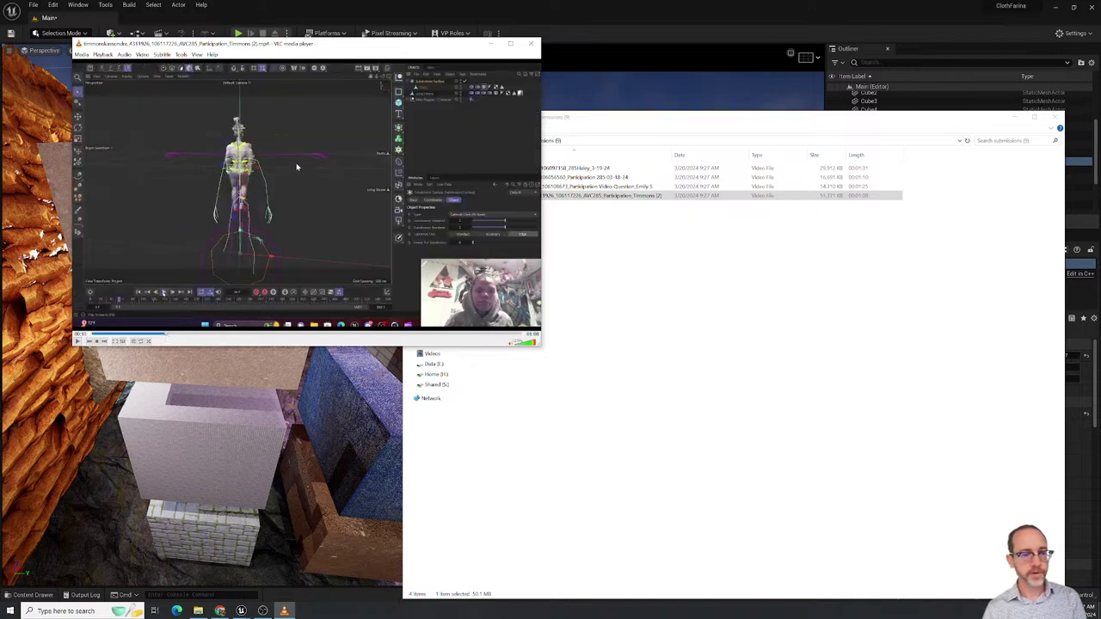
pyautogui.click(531, 43)
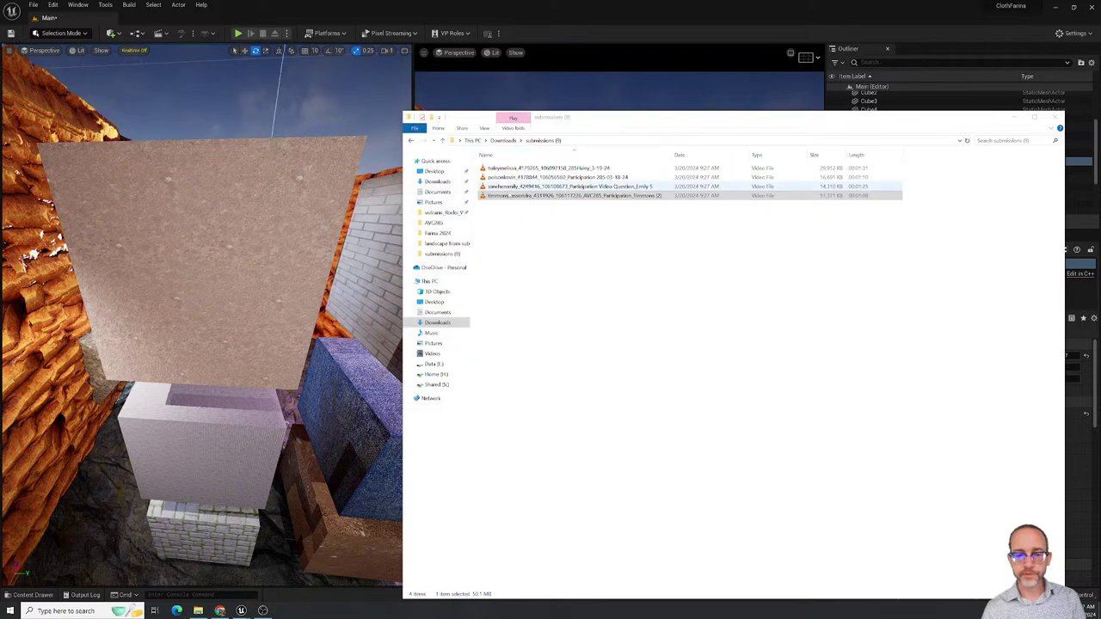
# Reopen the same participation video with Media Player, then play and pause its opening seconds.
pyautogui.rightClick(509, 196)
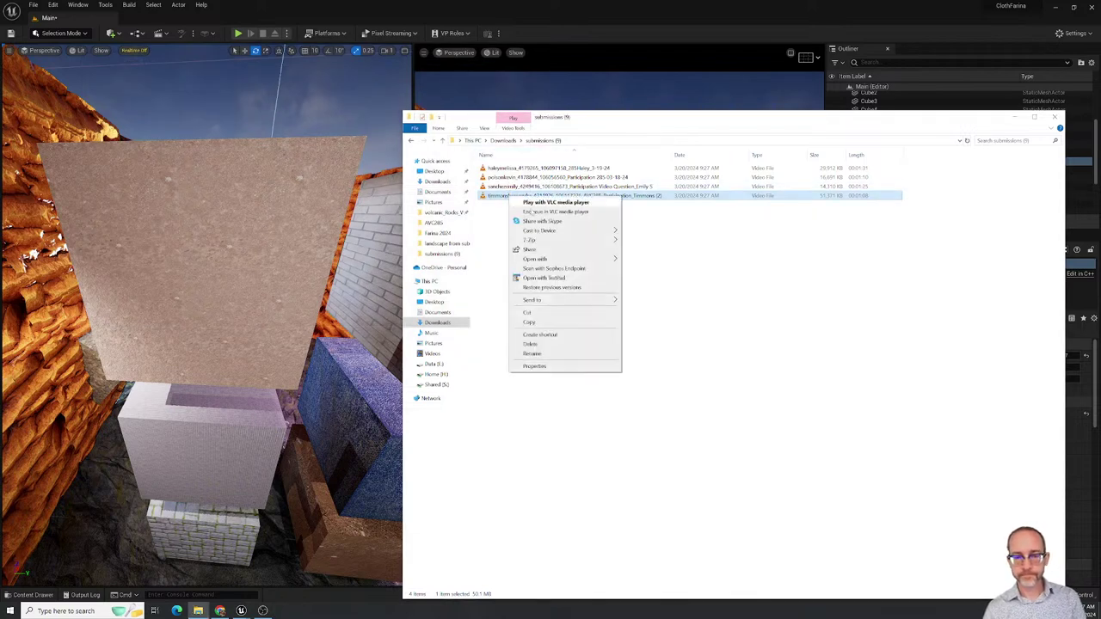
pyautogui.moveTo(584, 259)
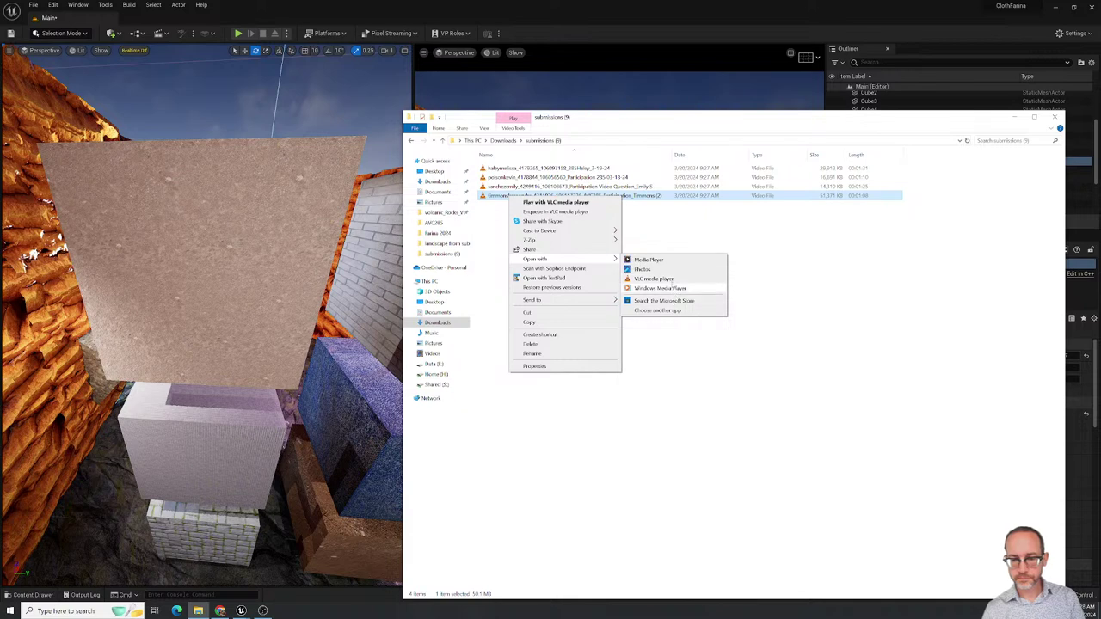
pyautogui.click(648, 259)
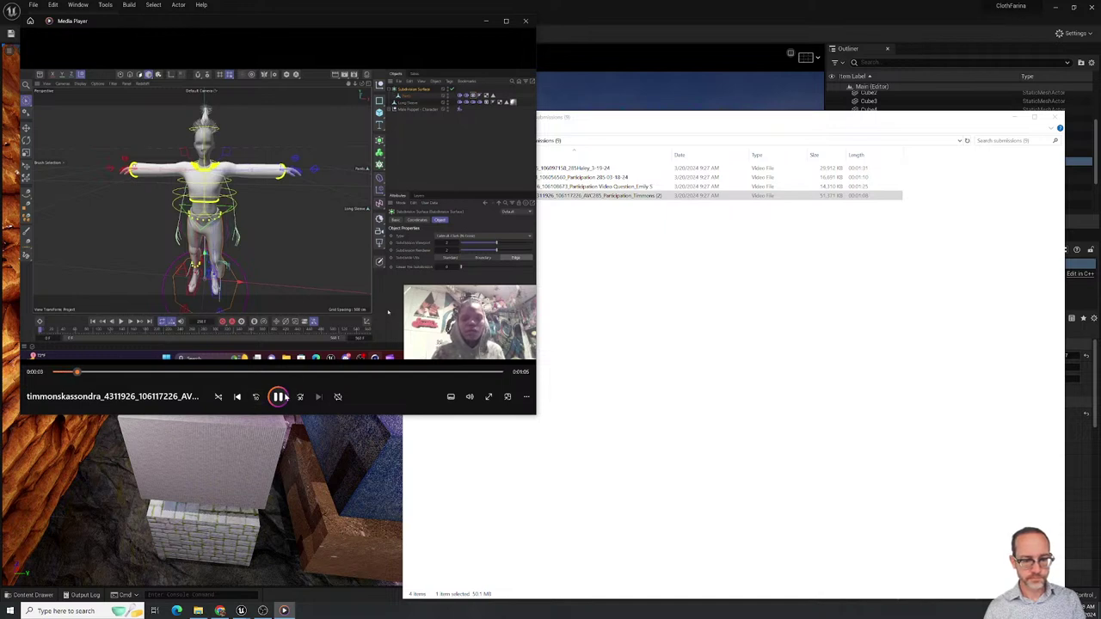
pyautogui.click(281, 396)
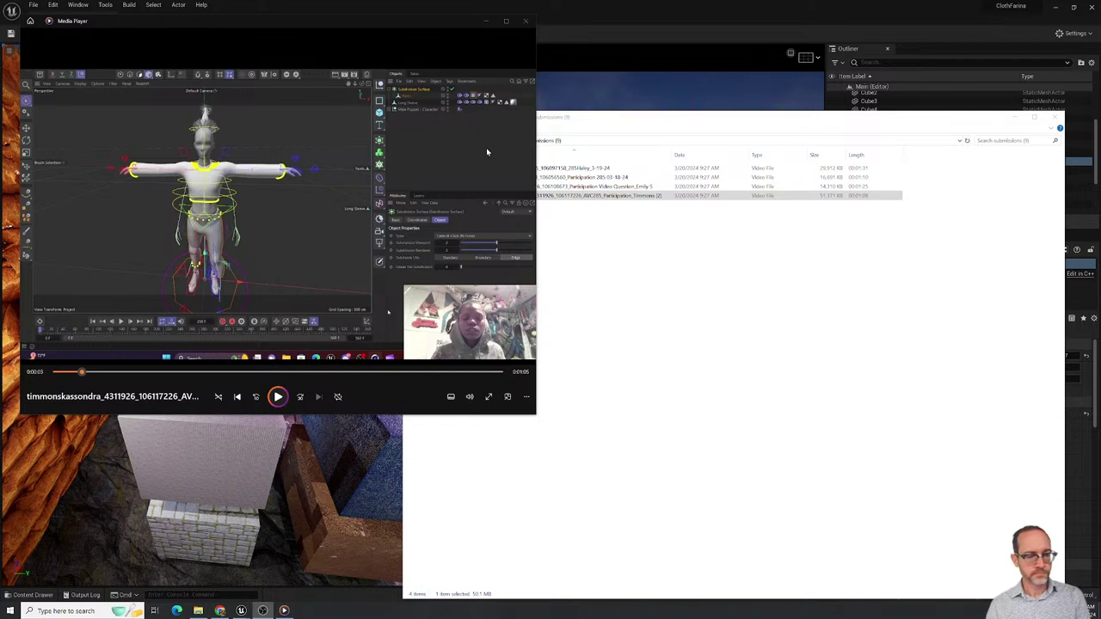
pyautogui.press('space')
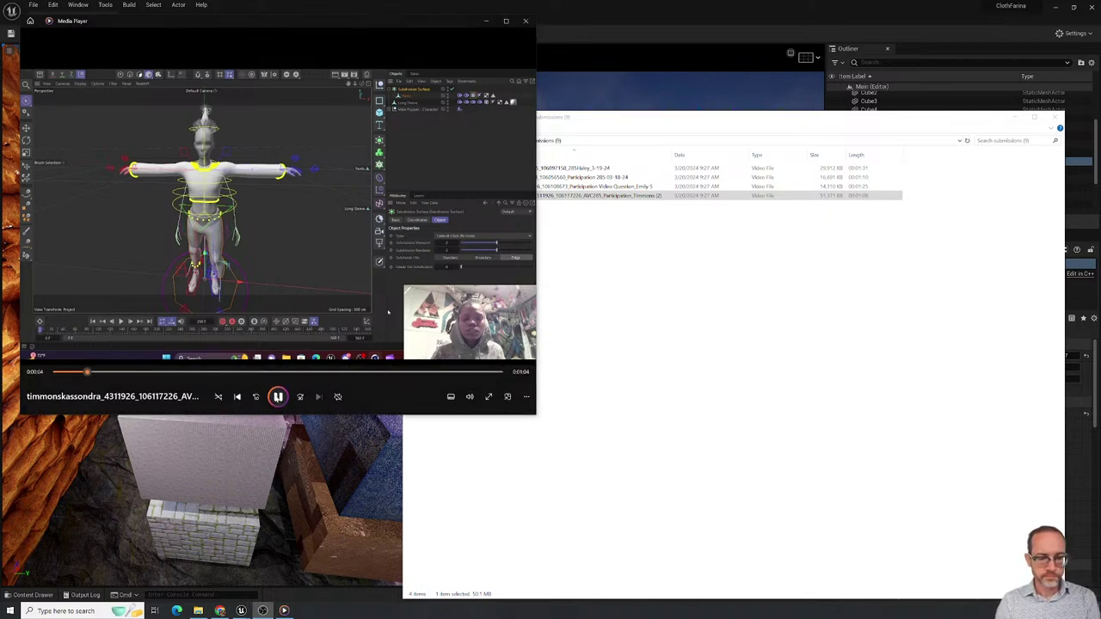
pyautogui.press('space')
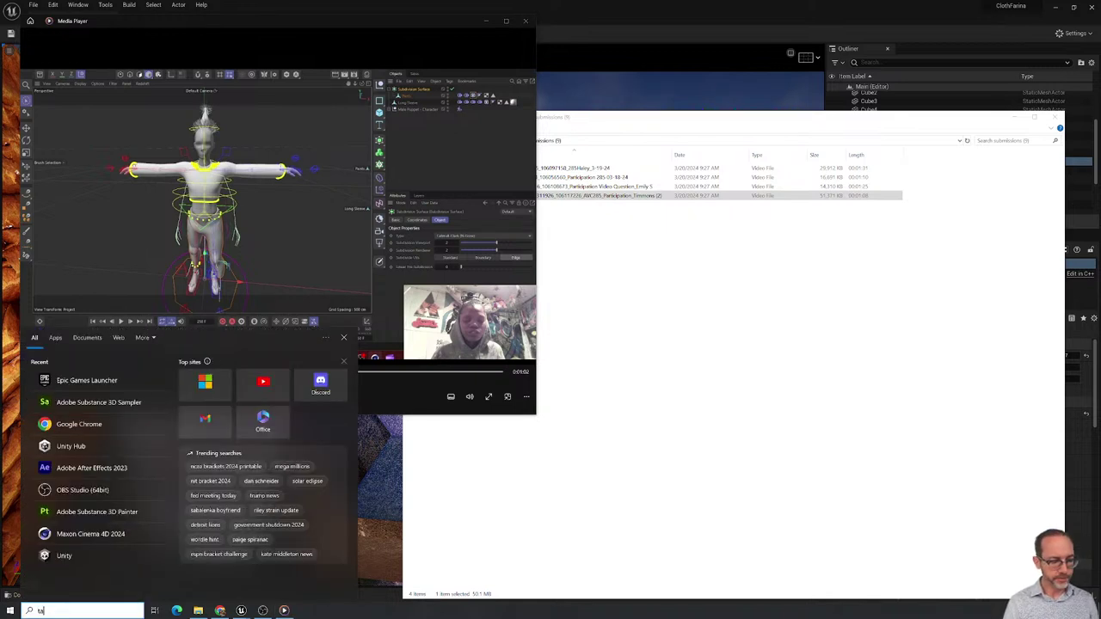
# Open Task Manager and examine the CPU, memory and GPU usage of the running apps.
pyautogui.write('task')
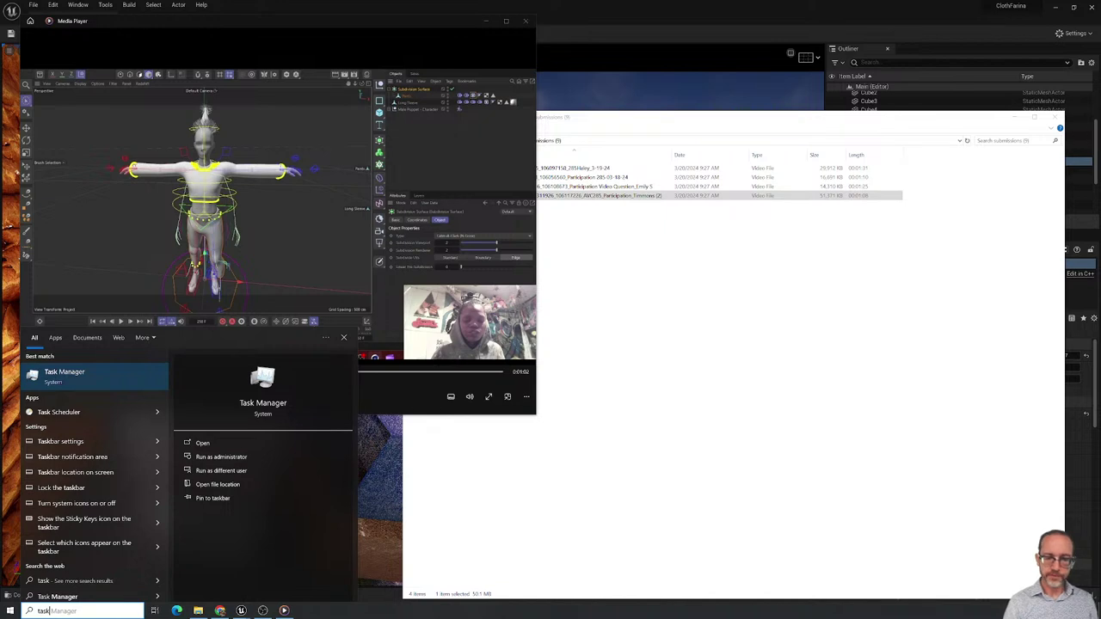
pyautogui.press('Return')
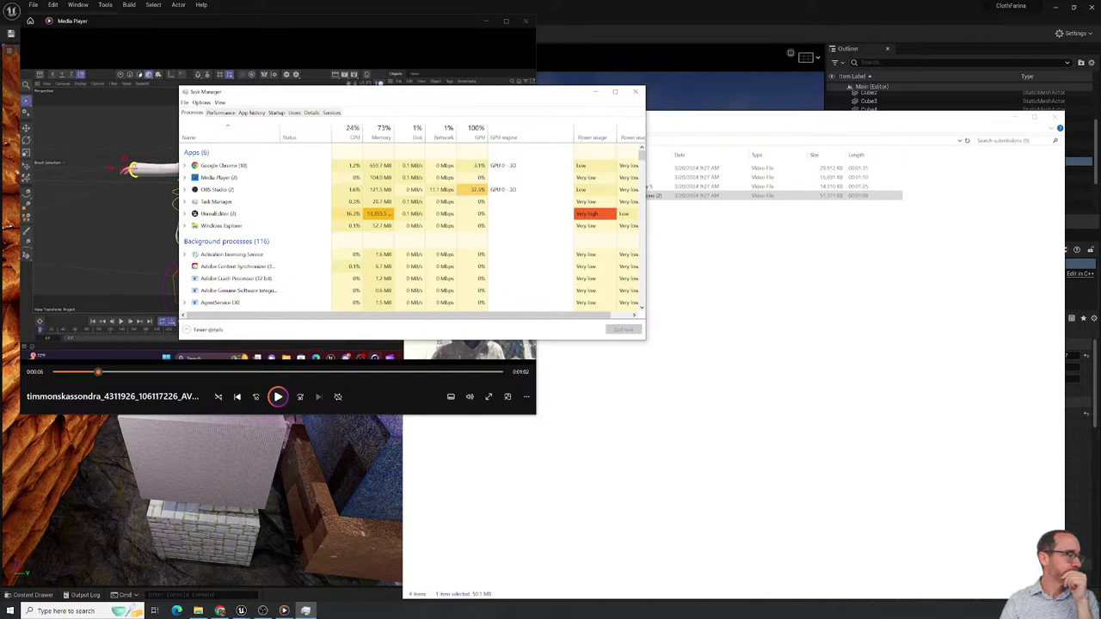
pyautogui.hotkey('alt', 'Tab')
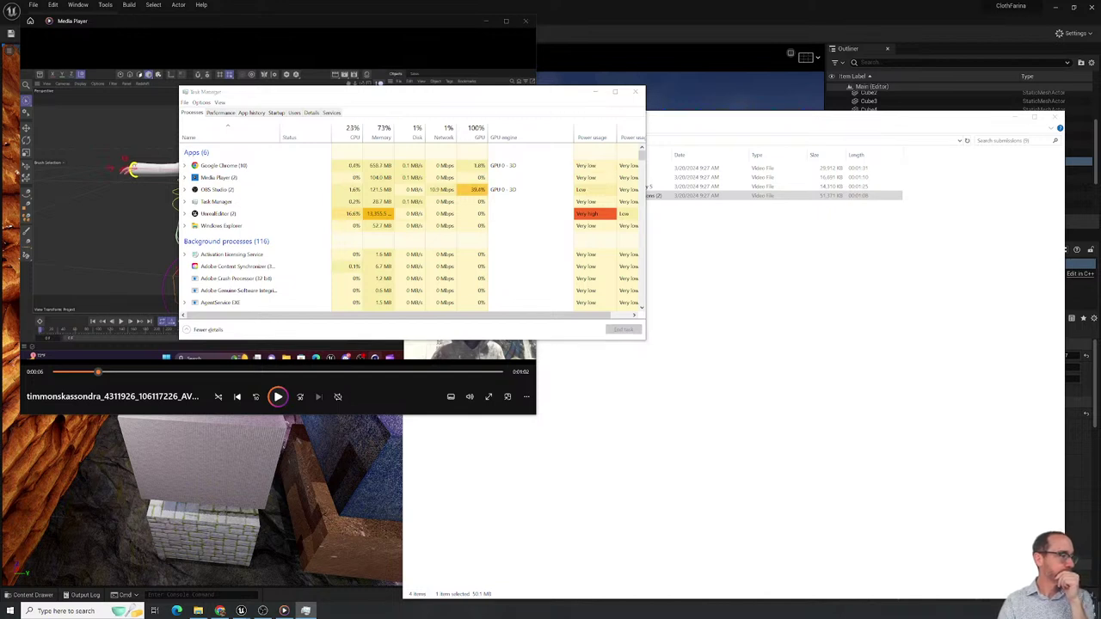